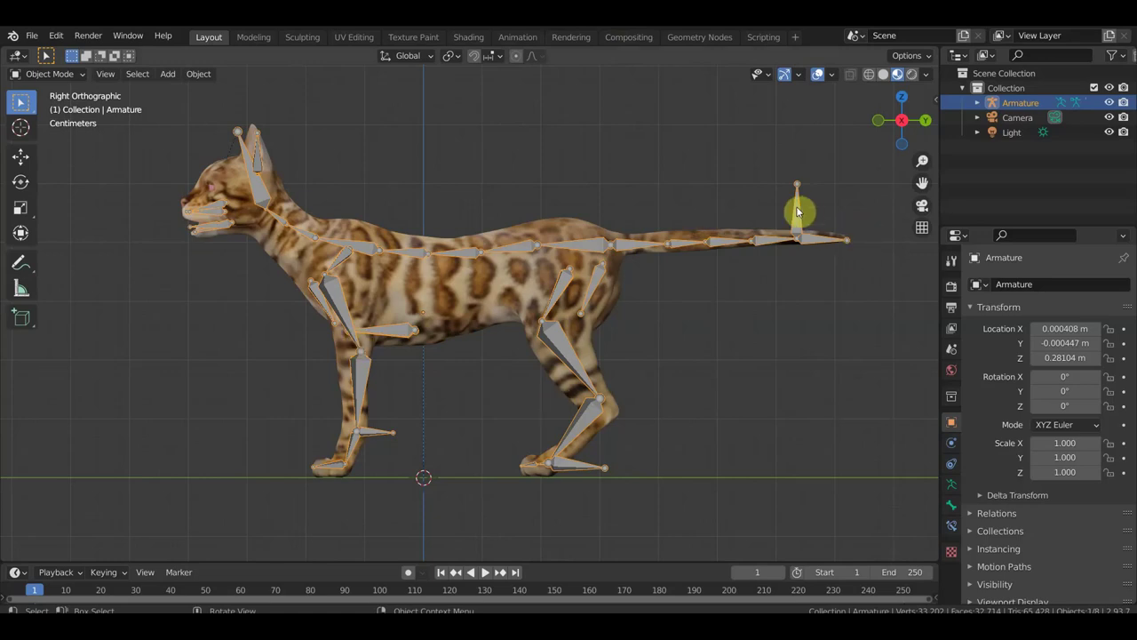
- Switch the armature to Pose Mode and show the sidebar's Bone Widget tools, keeping the Arm shape
left_click(44, 74)
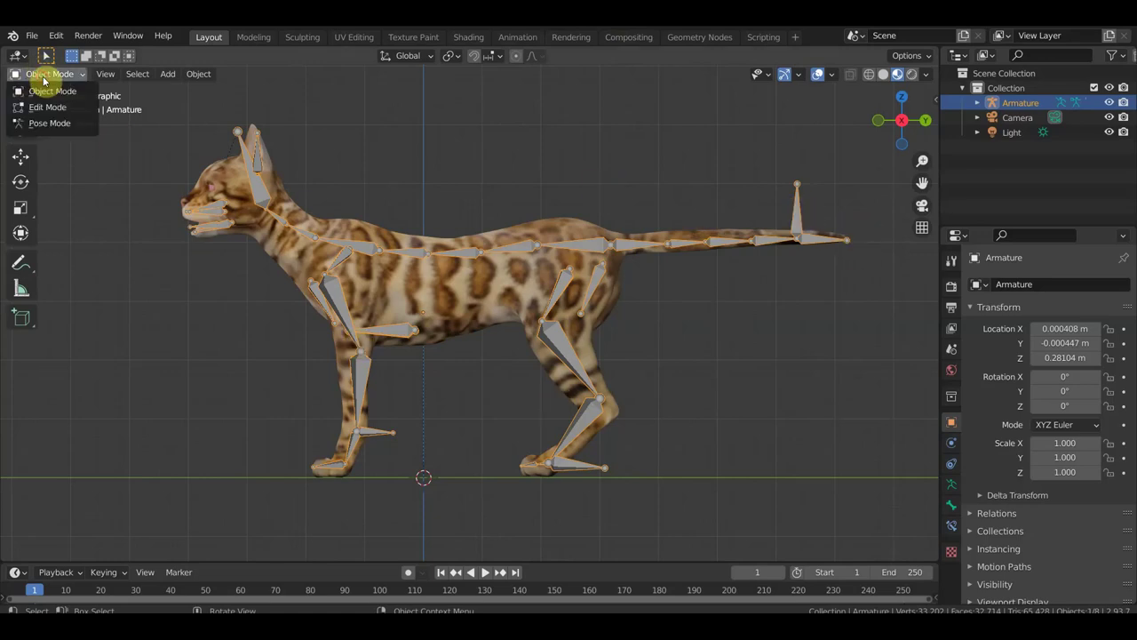
left_click(52, 122)
key("n")
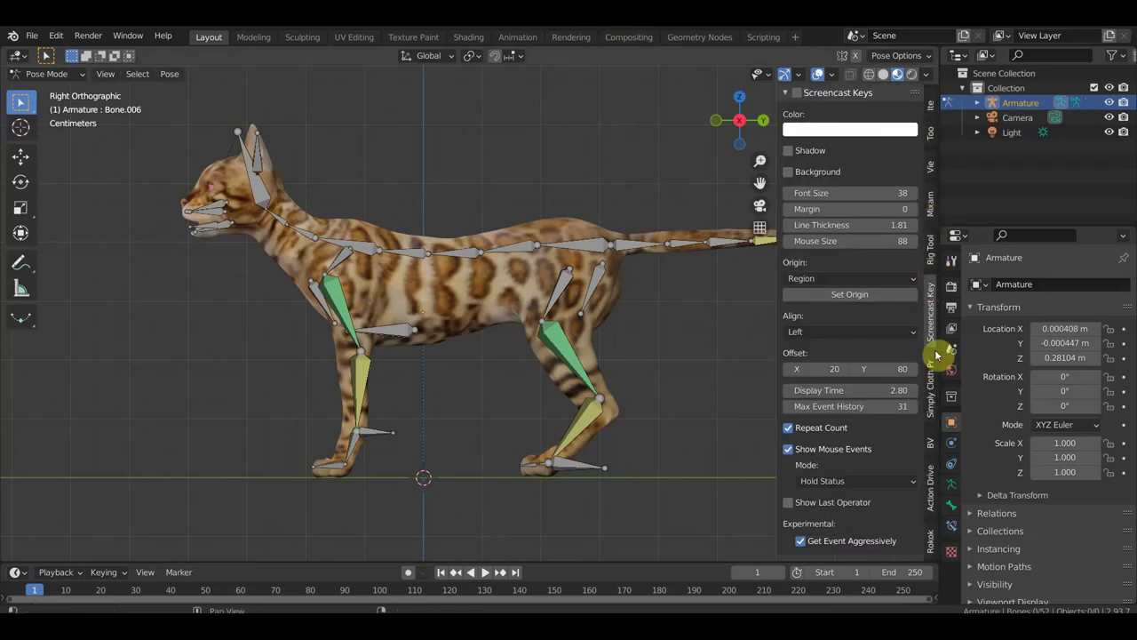
left_click(931, 255)
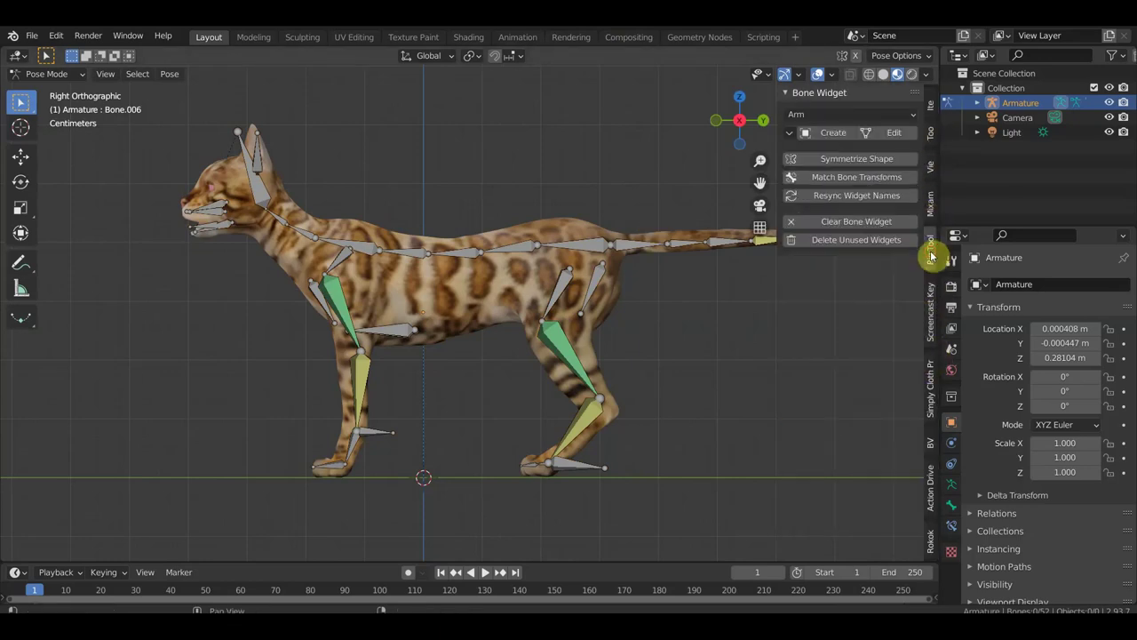
left_click(825, 114)
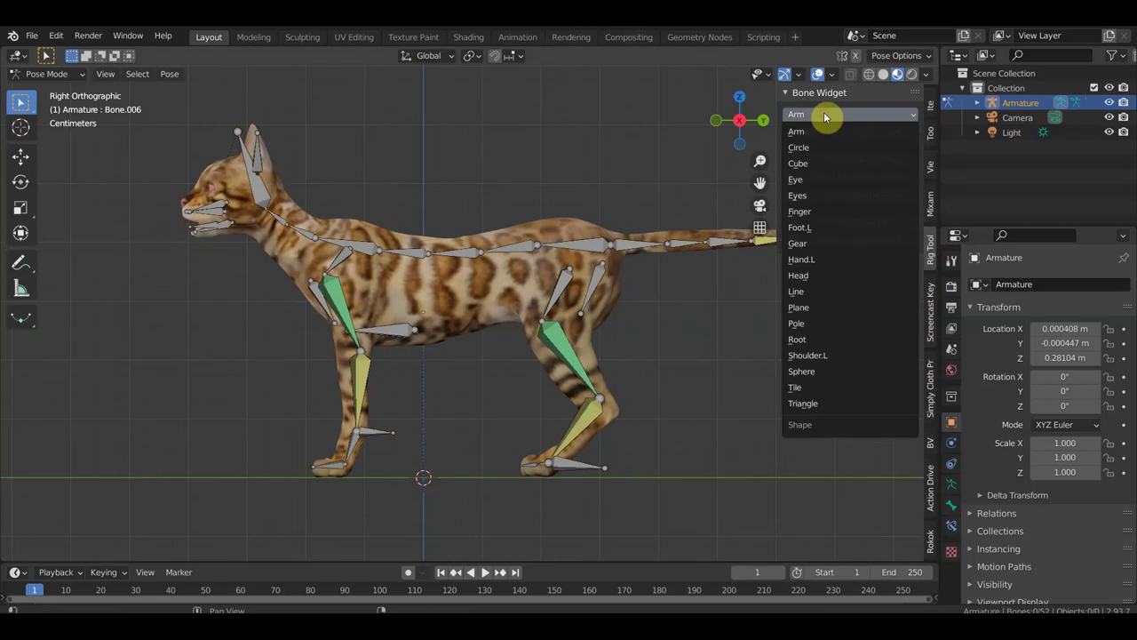
left_click(808, 129)
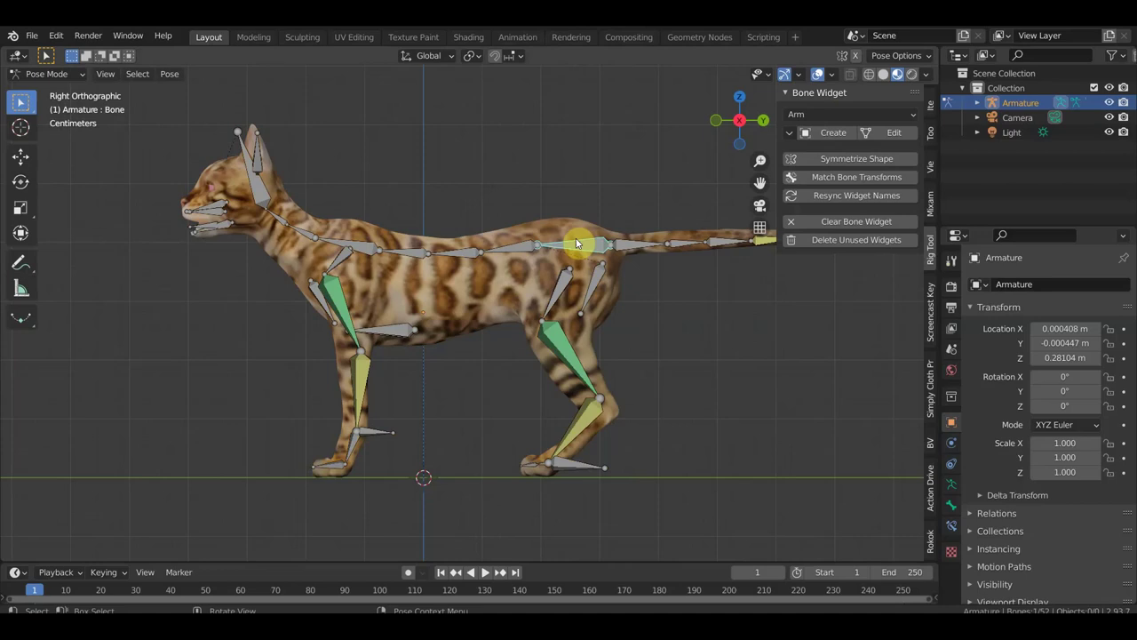
- Add a Cube widget to the hip spine bone with Global Size 0.67 and Slide 0.60
left_click(844, 116)
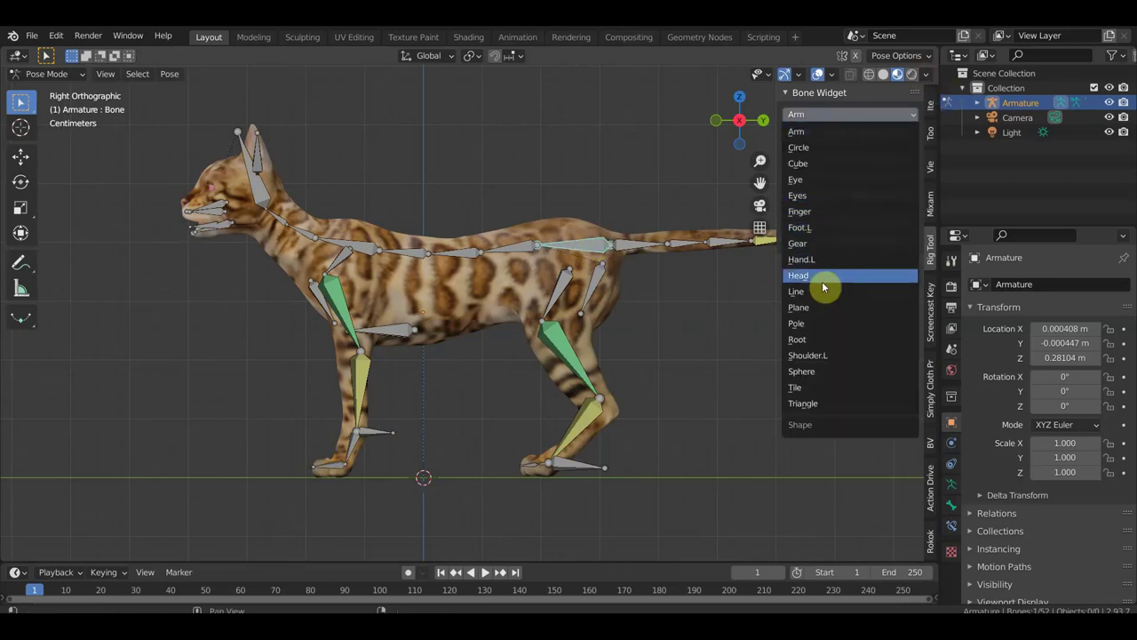
left_click(815, 163)
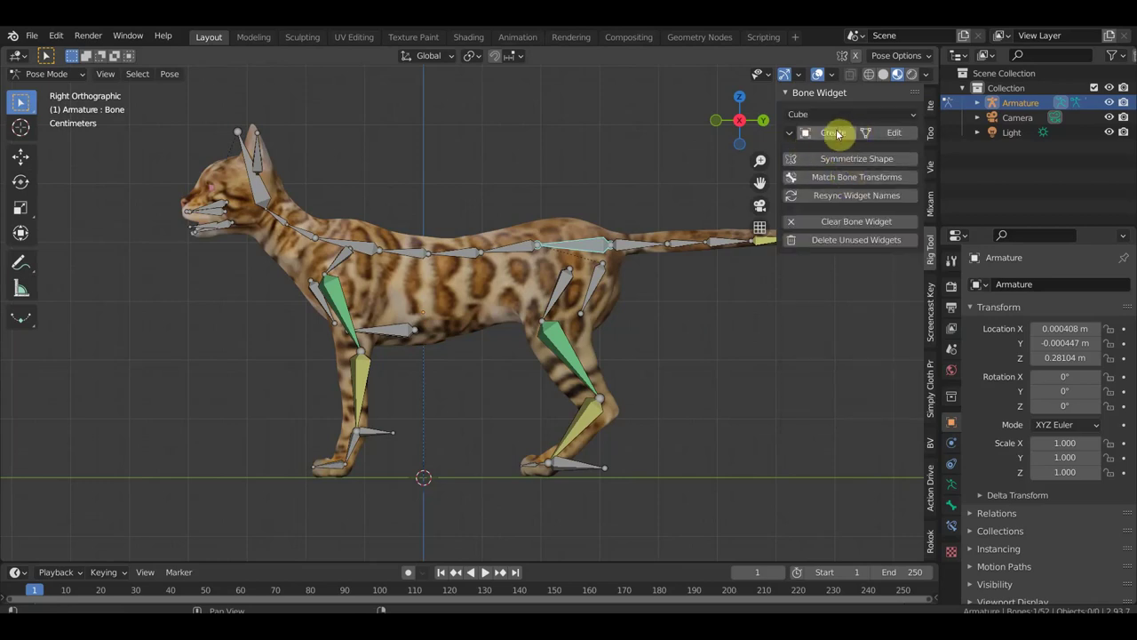
left_click(839, 135)
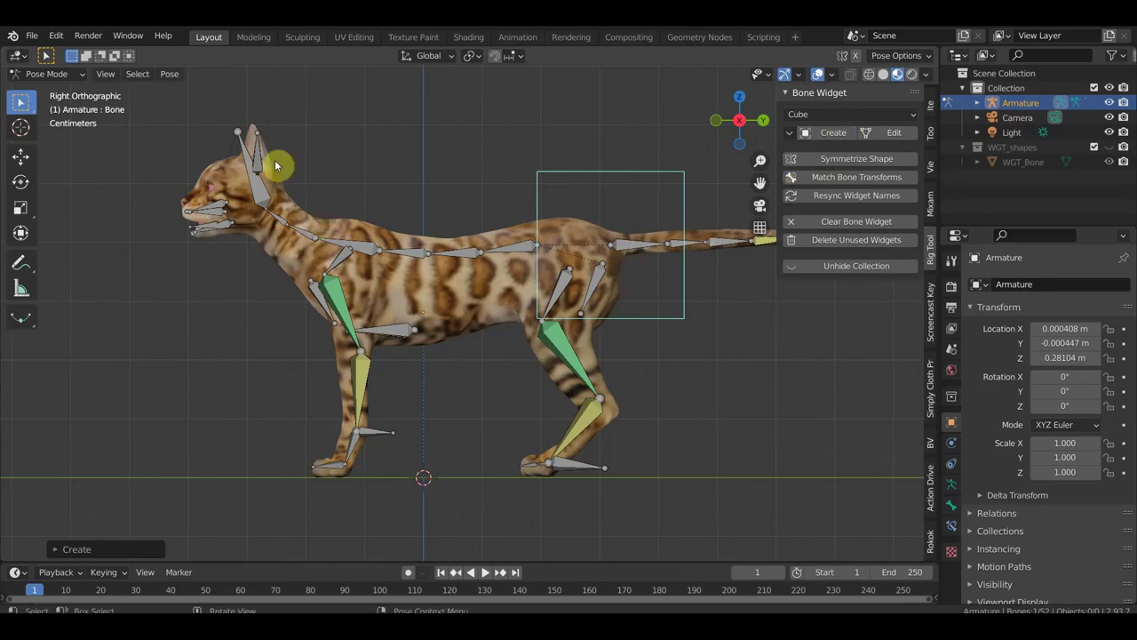
left_click(56, 548)
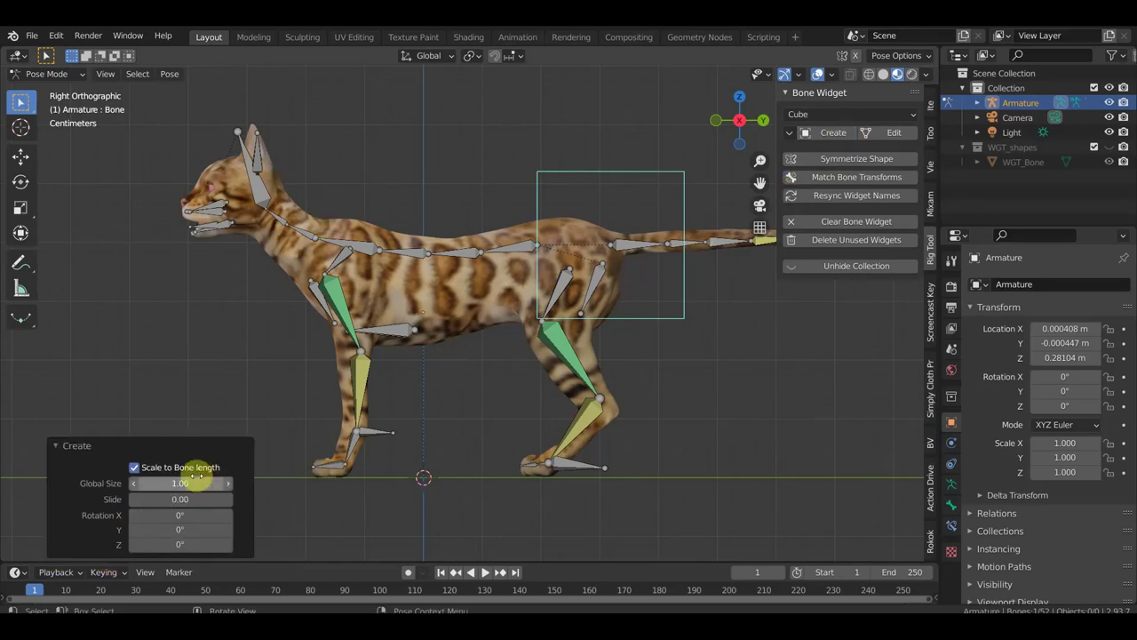
left_click_drag(180, 483, 151, 482)
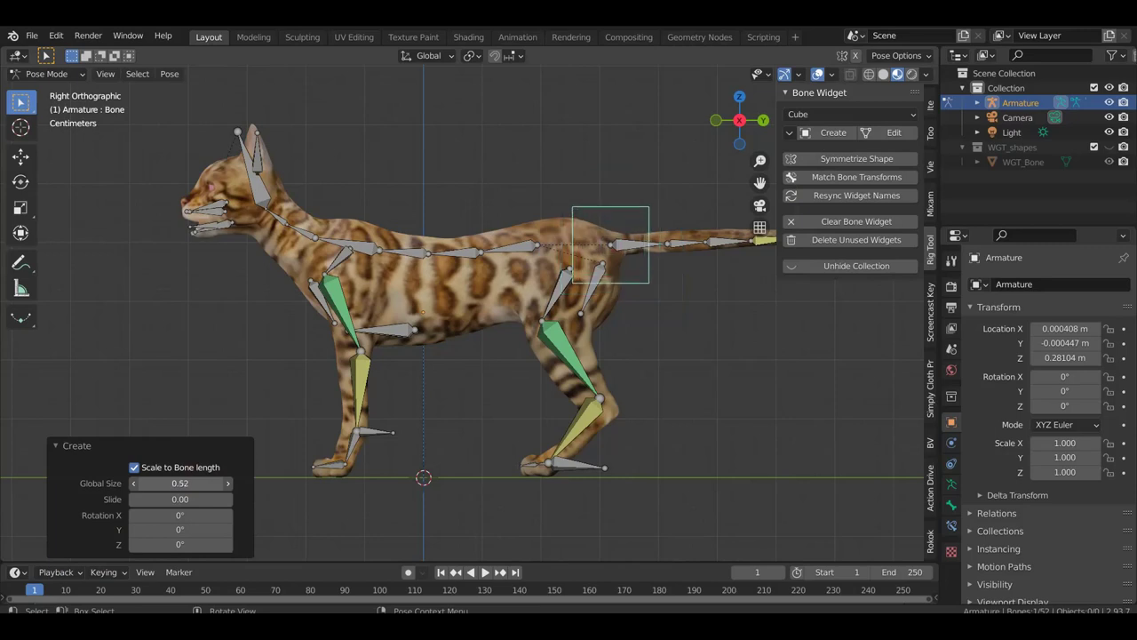
mouse_move(180, 483)
left_mouse_down()
mouse_move(229, 508)
mouse_move(151, 499)
mouse_move(229, 499)
mouse_move(161, 500)
mouse_move(196, 499)
left_mouse_up()
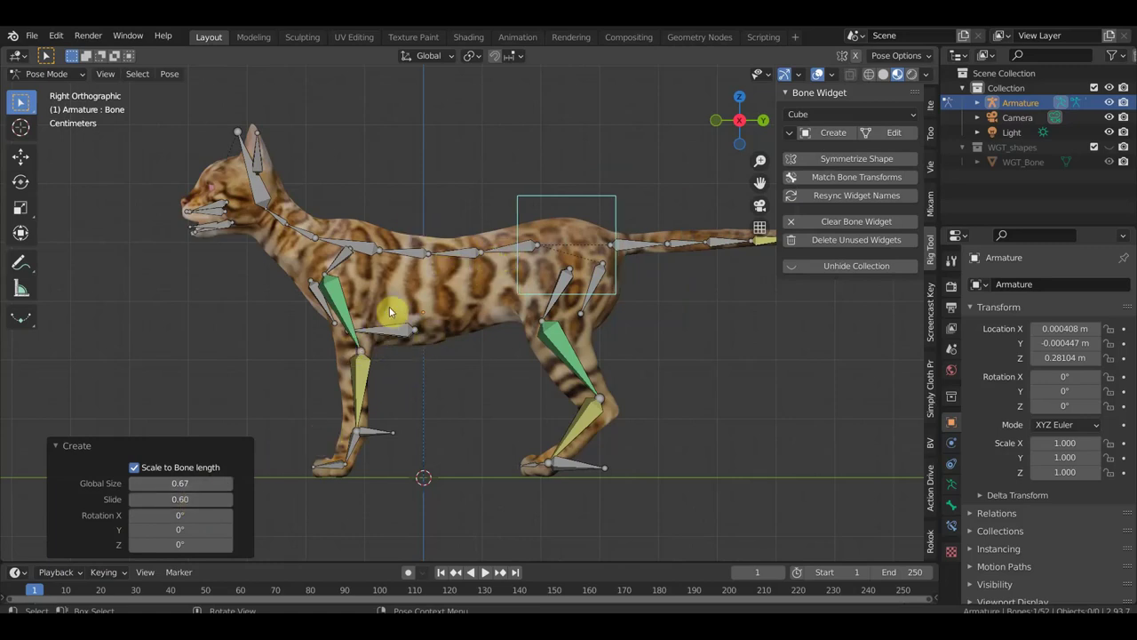
- Give the selected head bone a Circle widget at Global Size 0.79 and Slide 0.63
left_click(262, 192)
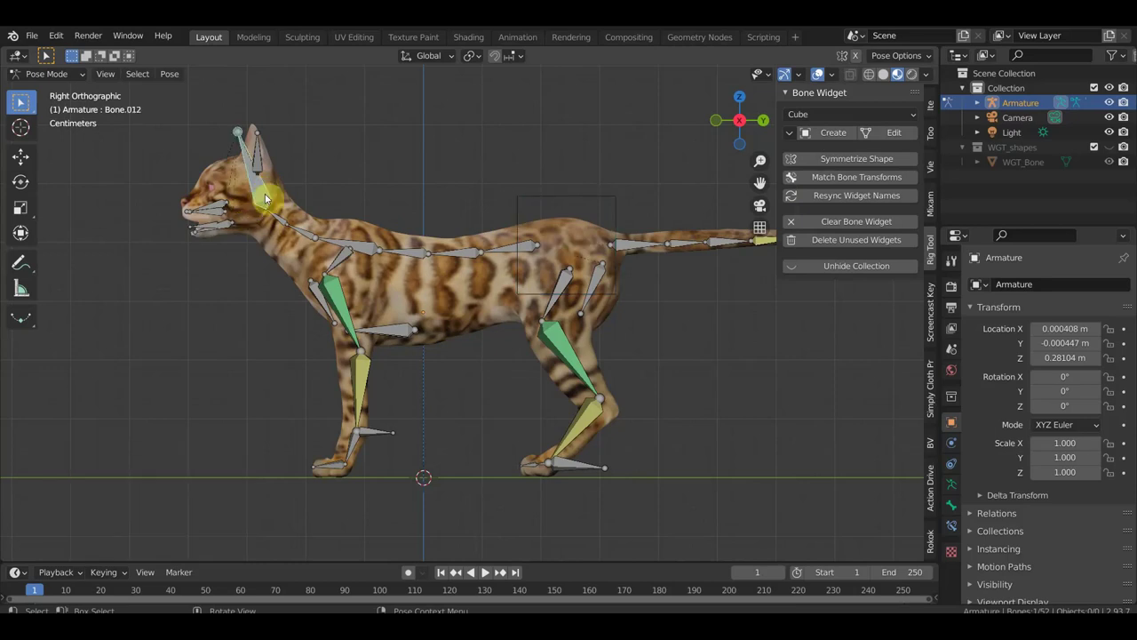
left_click(848, 113)
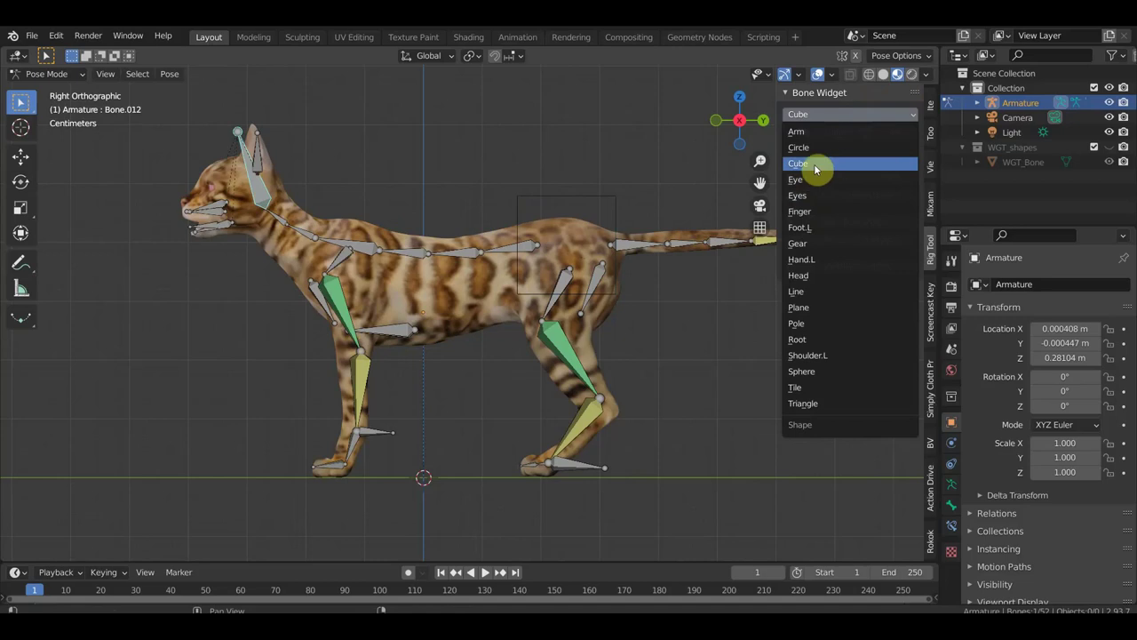
left_click(816, 146)
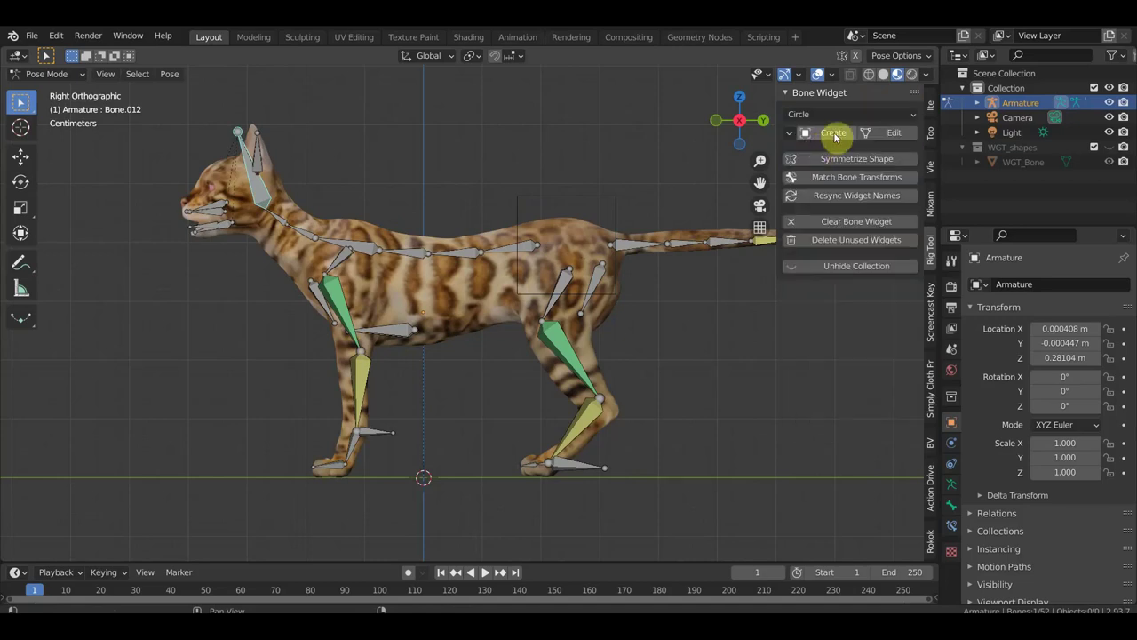
left_click(834, 134)
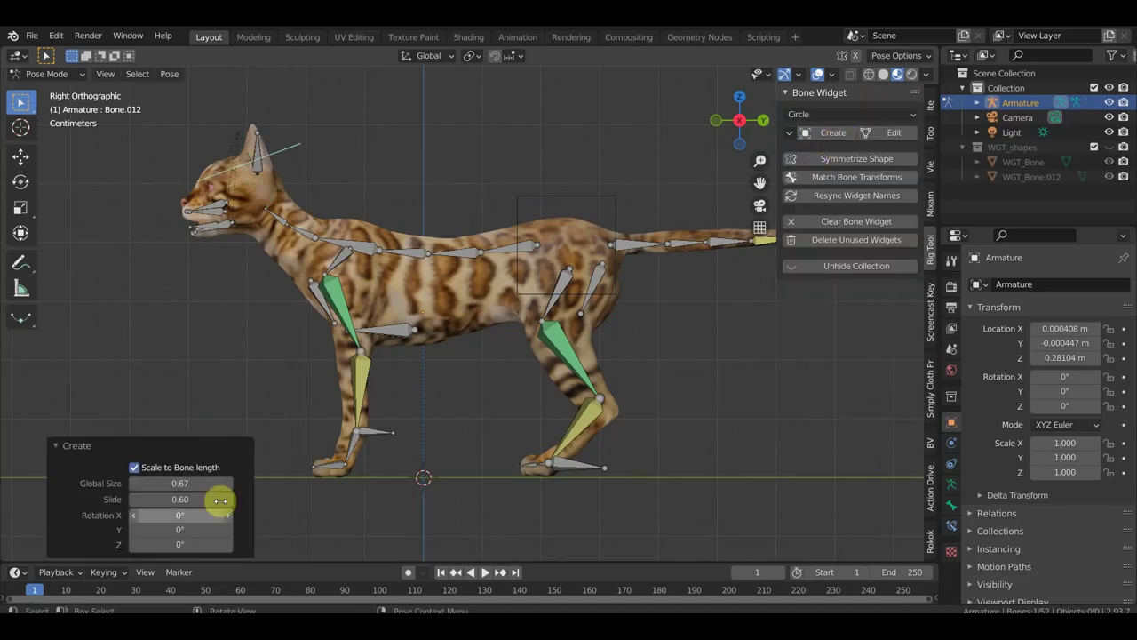
mouse_move(251, 407)
middle_mouse_down()
mouse_move(397, 365)
mouse_move(363, 367)
middle_mouse_up()
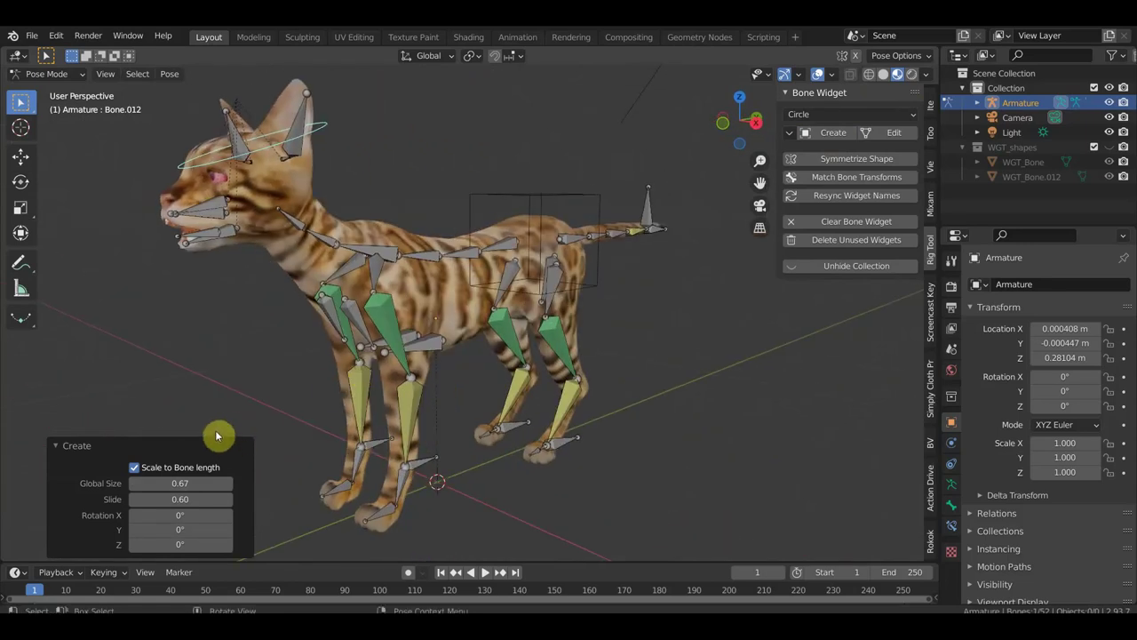
mouse_move(197, 501)
left_mouse_down()
mouse_move(182, 501)
mouse_move(194, 482)
mouse_move(165, 487)
left_mouse_up()
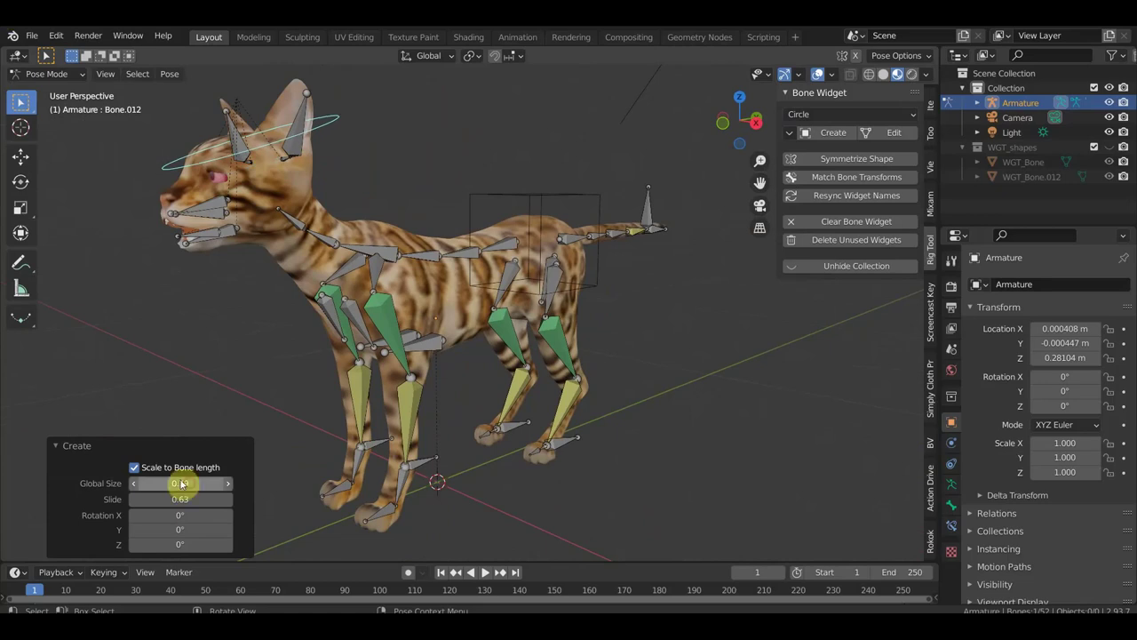
key("KP_3")
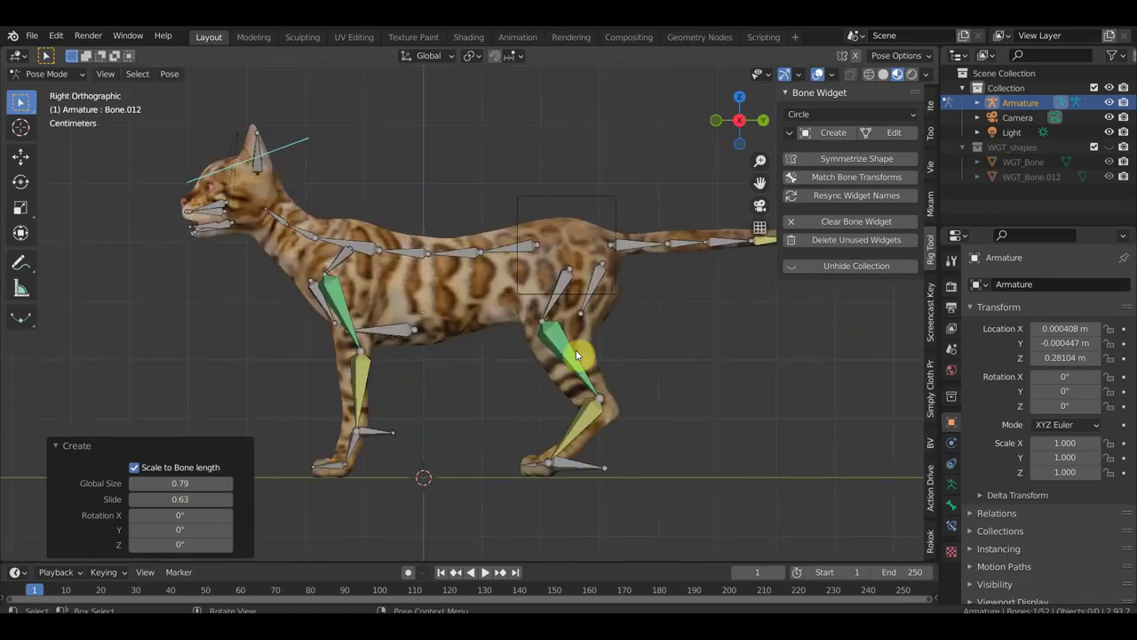
- Select the hind foot bone and box-add the front foot bones
middle_click_drag(579, 360, 544, 222, "shift")
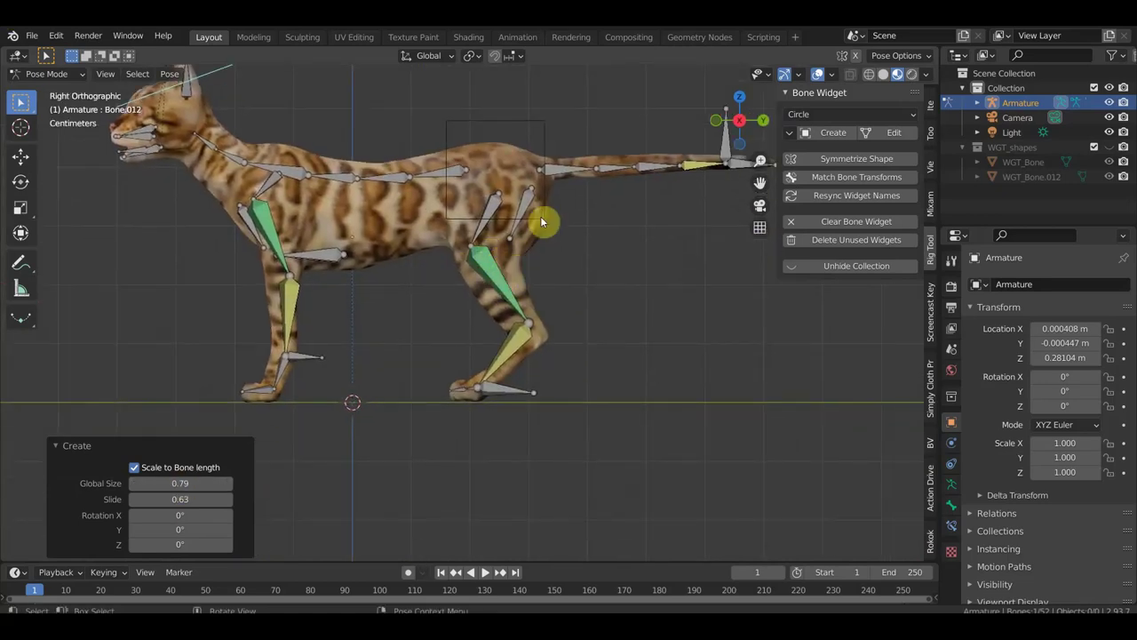
middle_click_drag(584, 292, 555, 303, "shift")
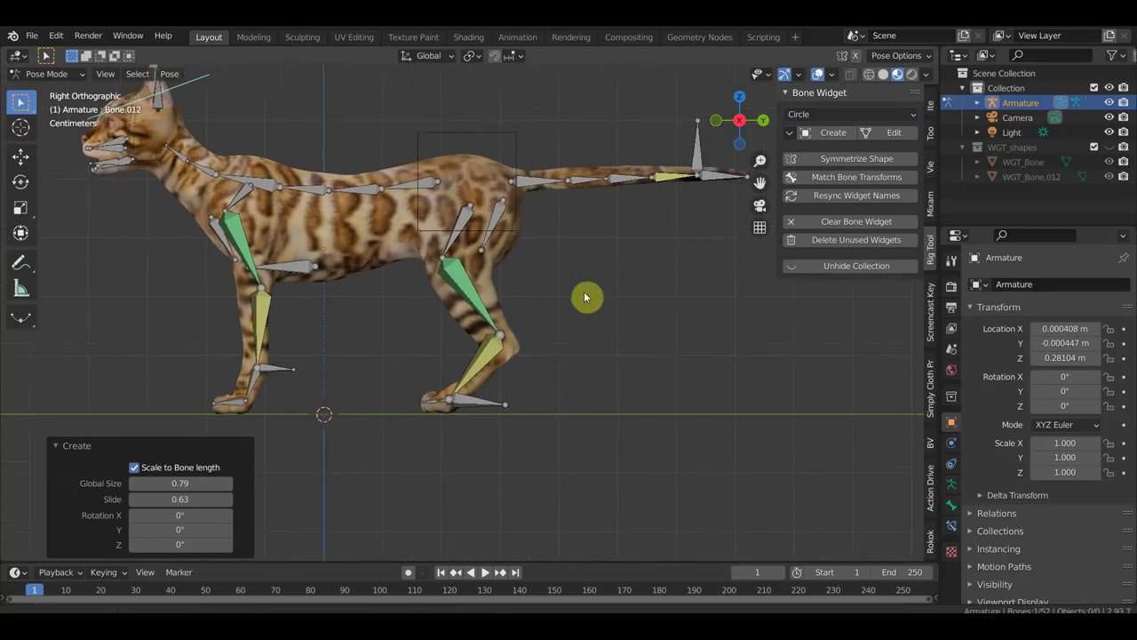
left_click(501, 407)
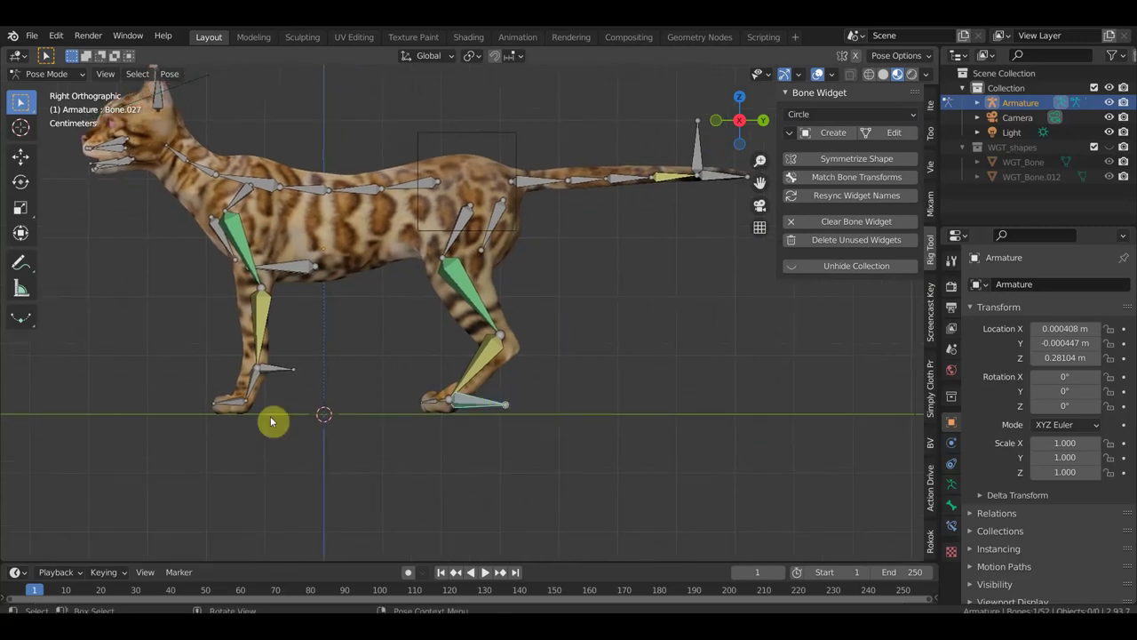
middle_click_drag(320, 426, 508, 449)
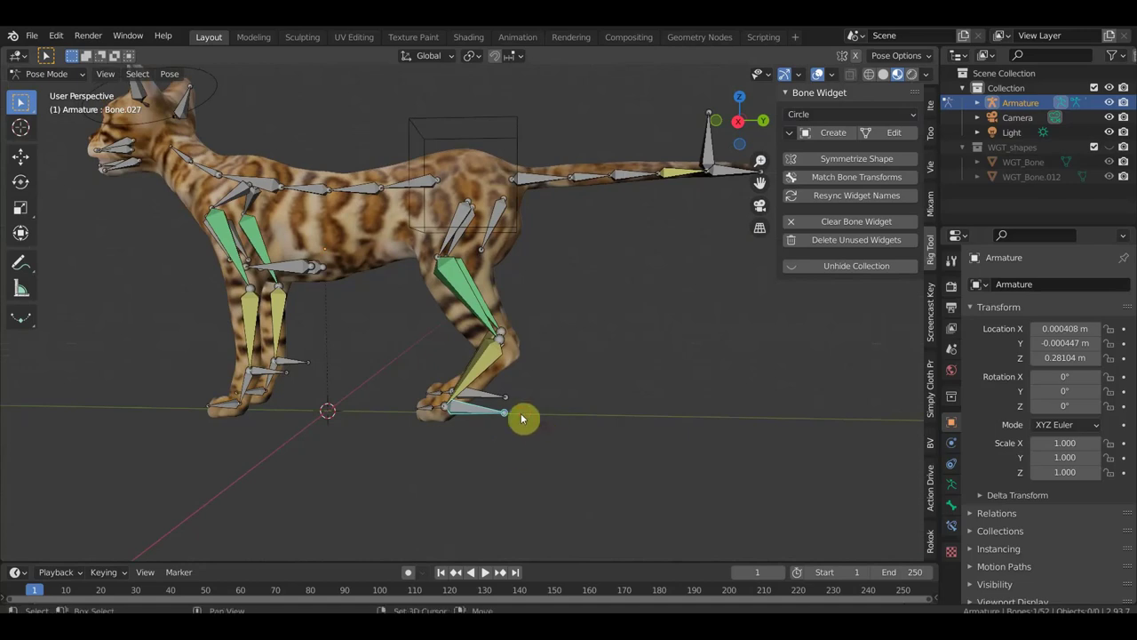
mouse_move(352, 386)
middle_mouse_down()
mouse_move(397, 374)
mouse_move(346, 396)
middle_mouse_up()
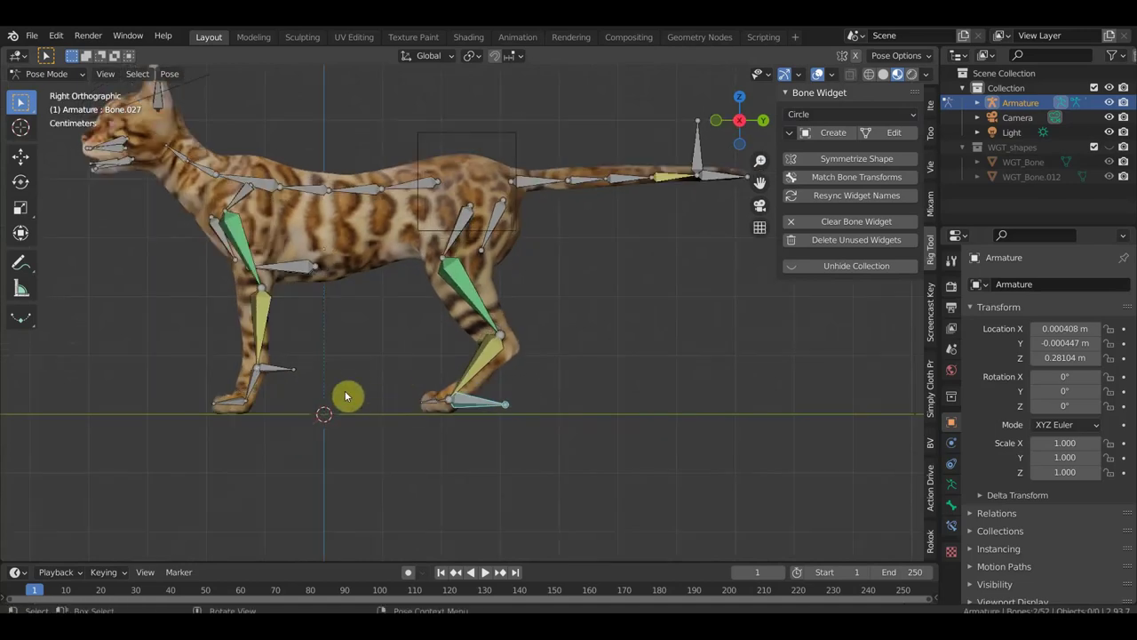
left_click_drag(319, 391, 277, 358)
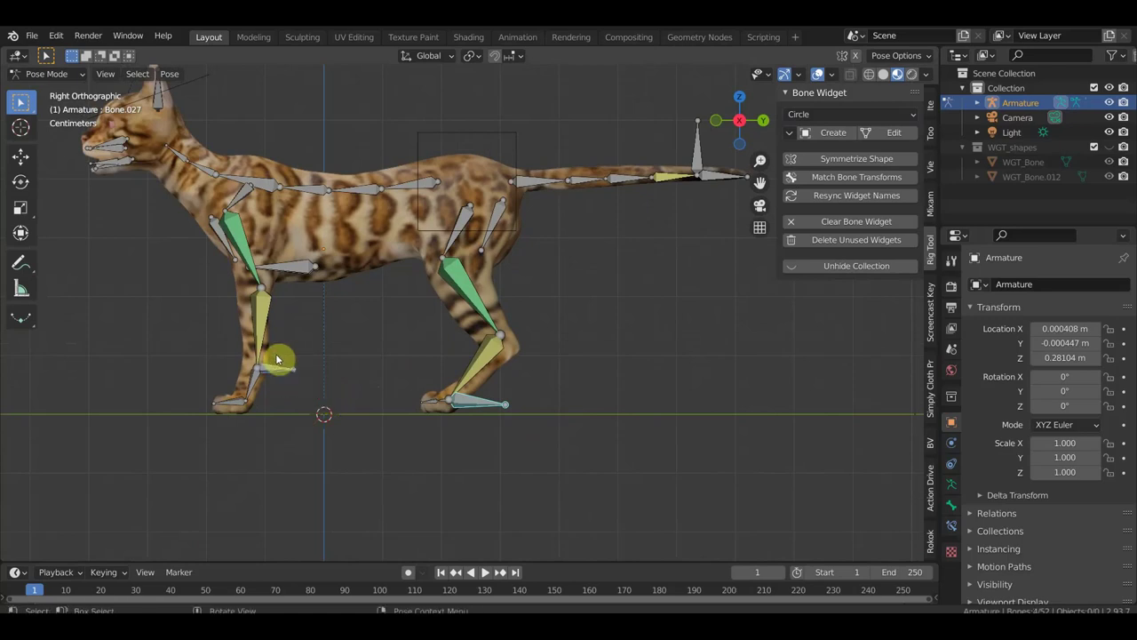
- Create Plane widgets on the foot bones, replacing an initial Triangle attempt, and check from behind
left_click(825, 114)
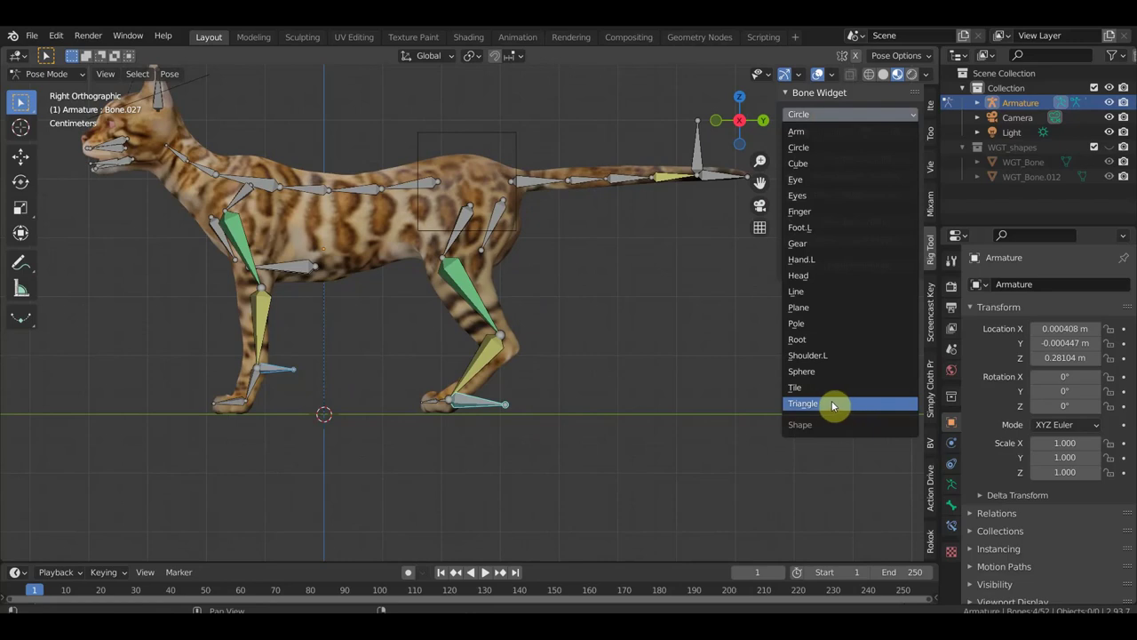
left_click(828, 405)
left_click(835, 135)
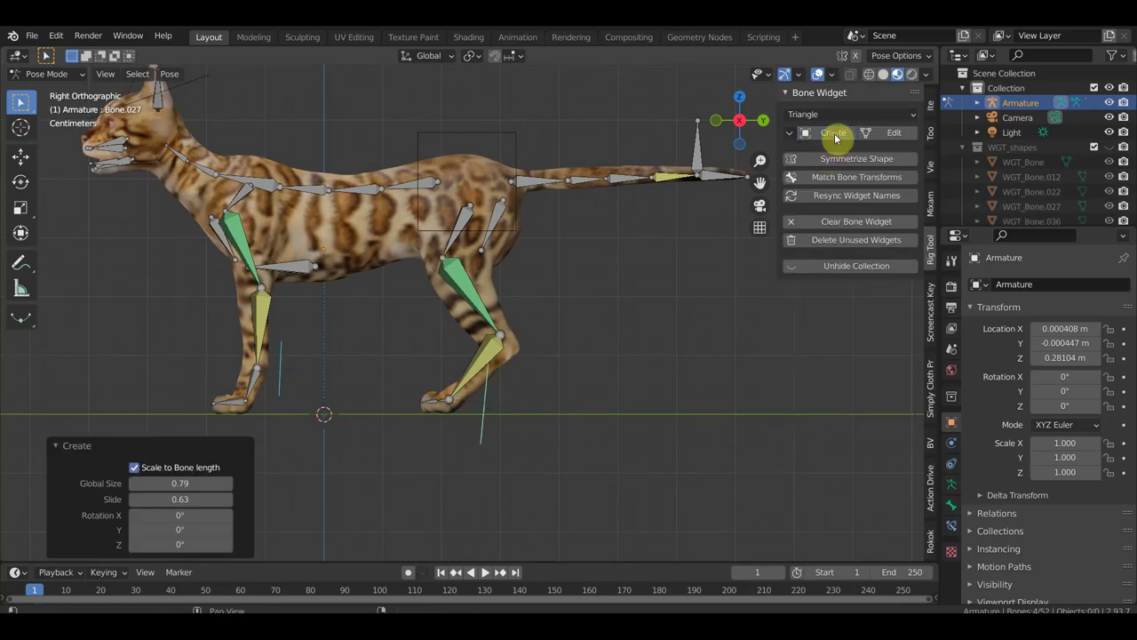
left_click(838, 116)
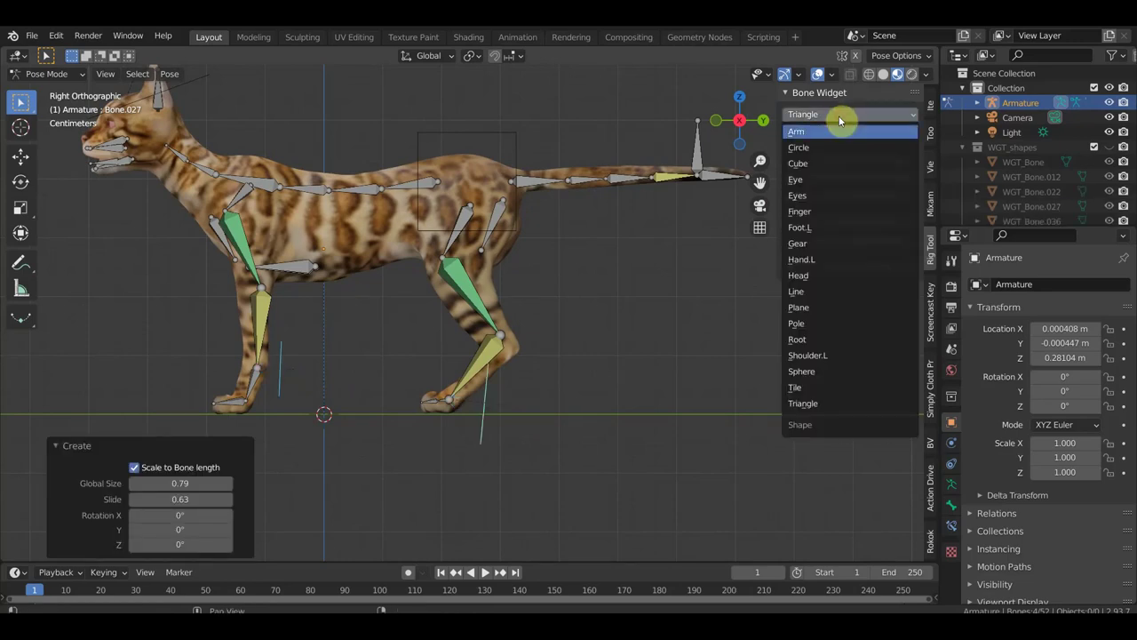
left_click(817, 308)
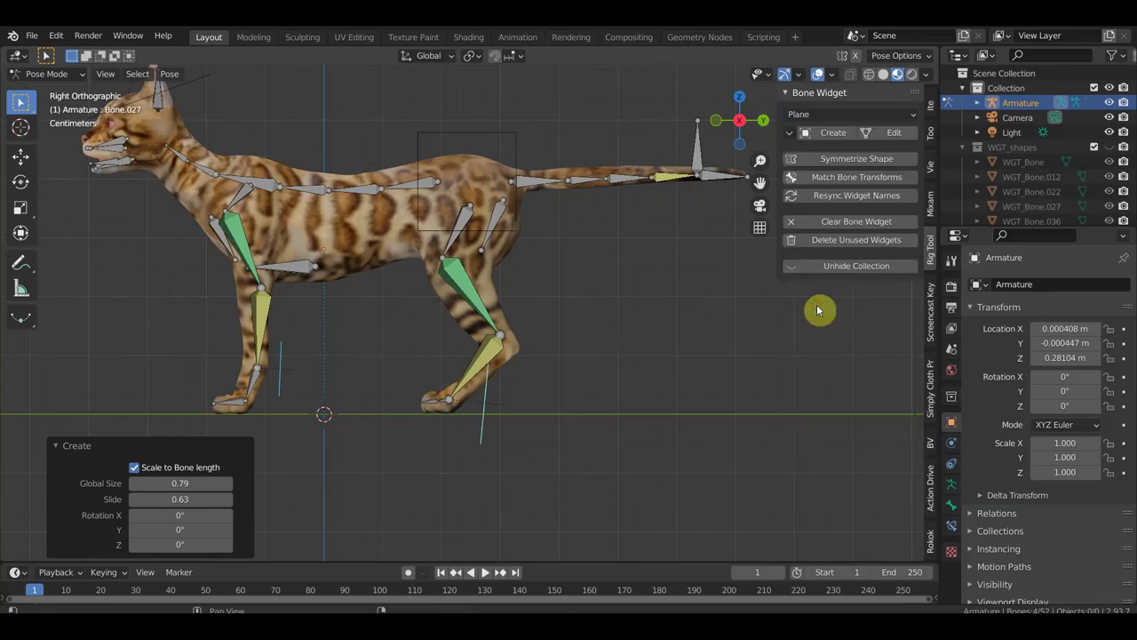
left_click(835, 135)
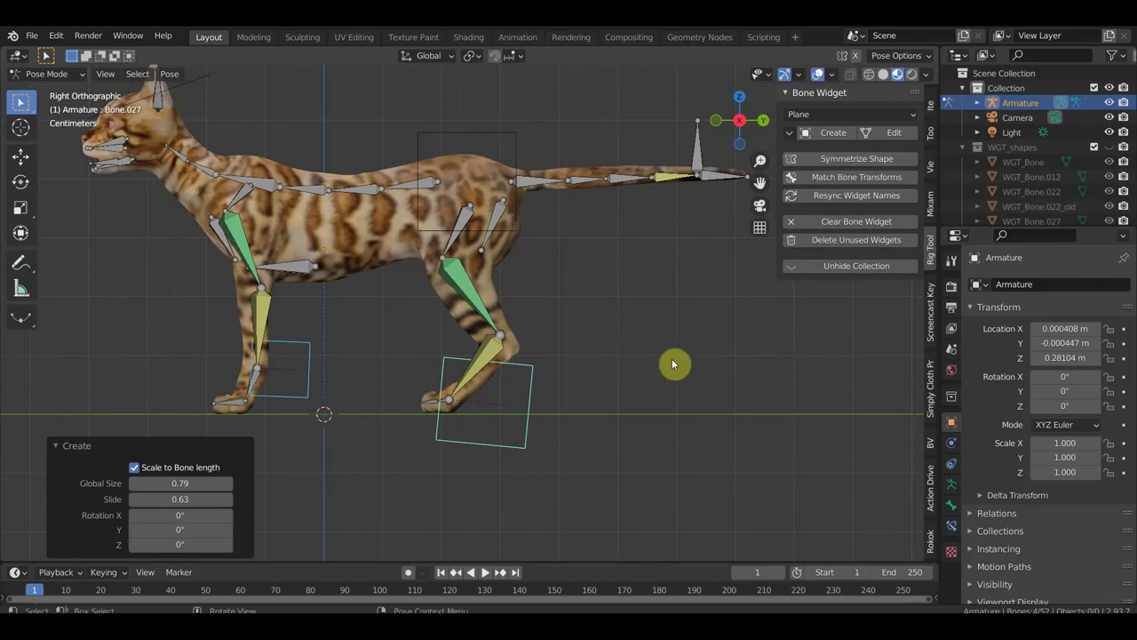
middle_click_drag(619, 382, 467, 385)
- Create Cube widgets on both lower-leg bones at Global Size 0.73 with X rotation -2°
left_click(837, 115)
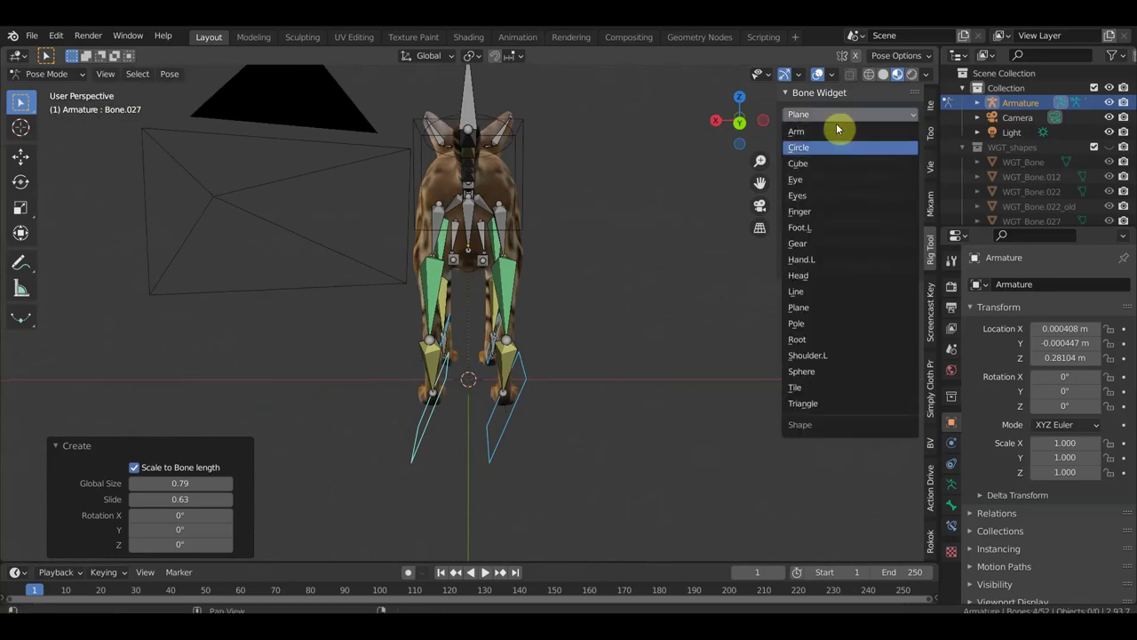
left_click(818, 164)
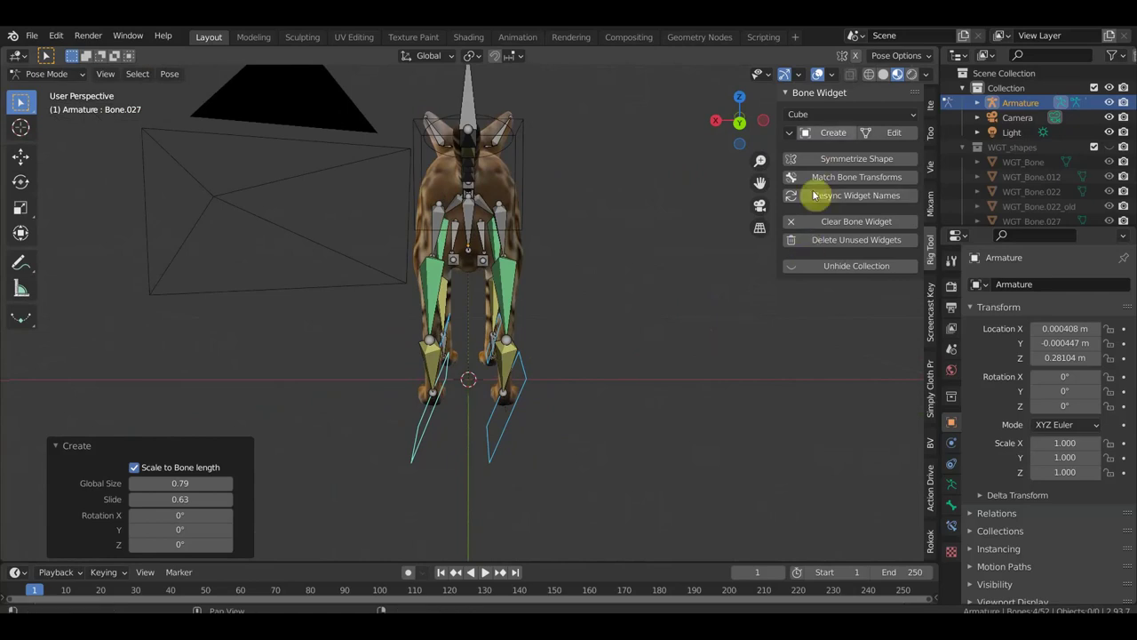
left_click(833, 132)
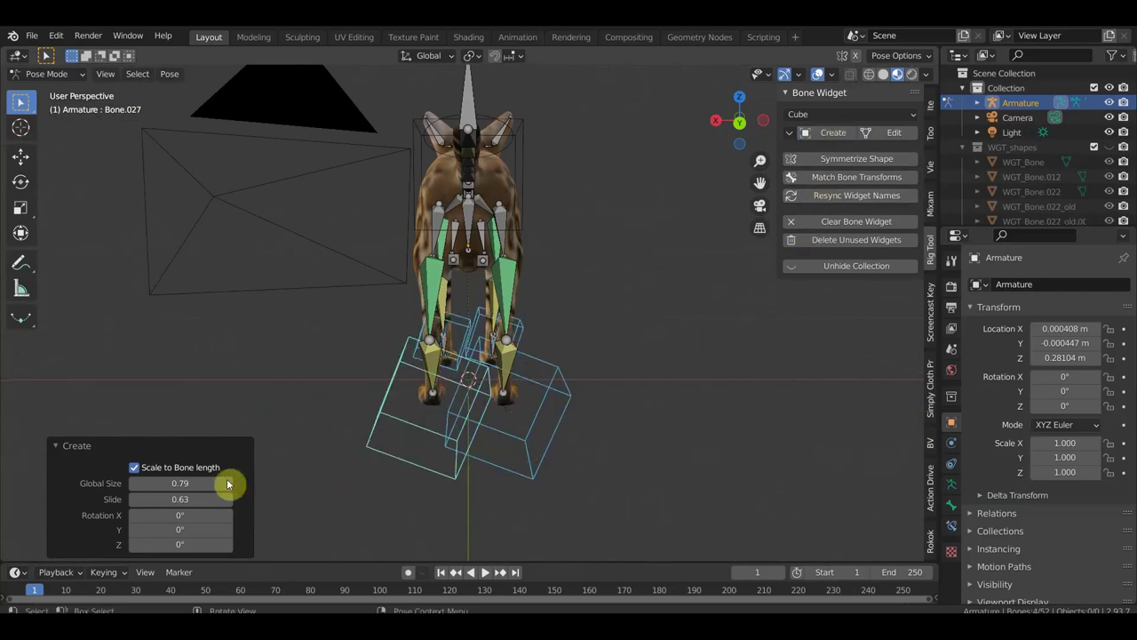
left_click_drag(180, 483, 183, 483)
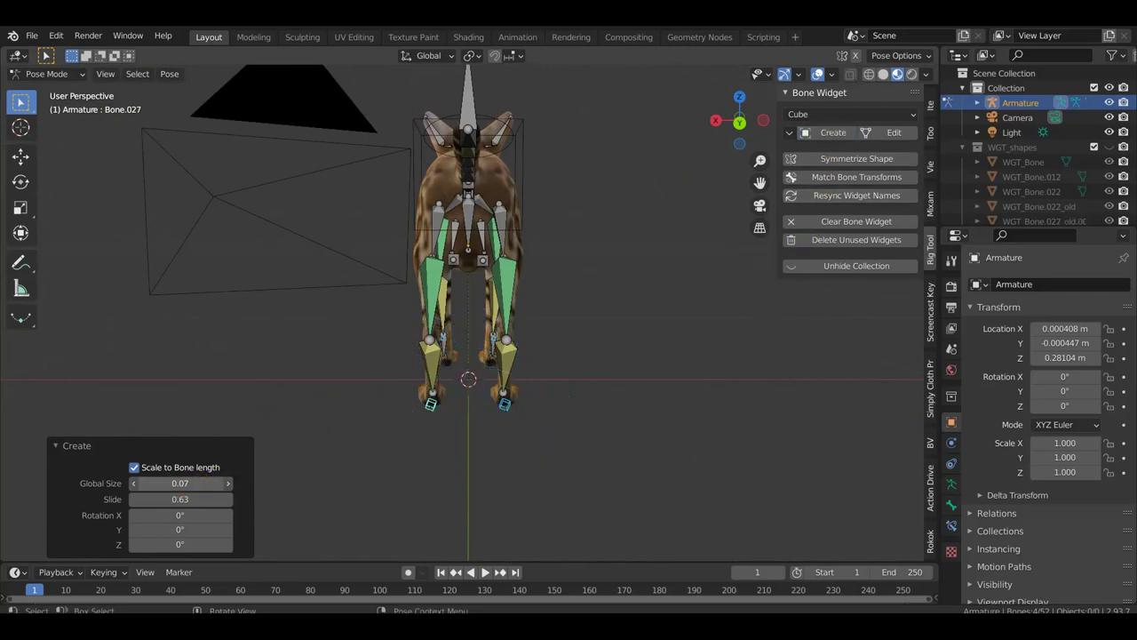
mouse_move(179, 482)
left_mouse_down()
mouse_move(160, 483)
mouse_move(182, 483)
mouse_move(179, 529)
mouse_move(248, 529)
left_mouse_up()
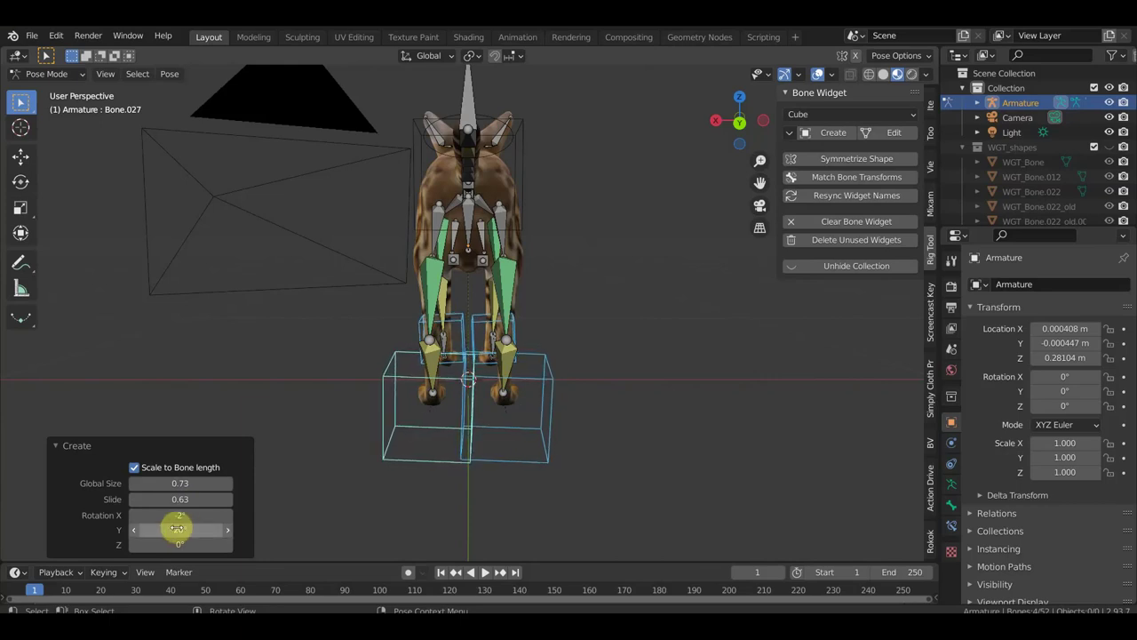
- Refit the foot cube widgets to Global Size 0.55, Y rotation 23°, Slide 0.15 around the paws
key("KP_1")
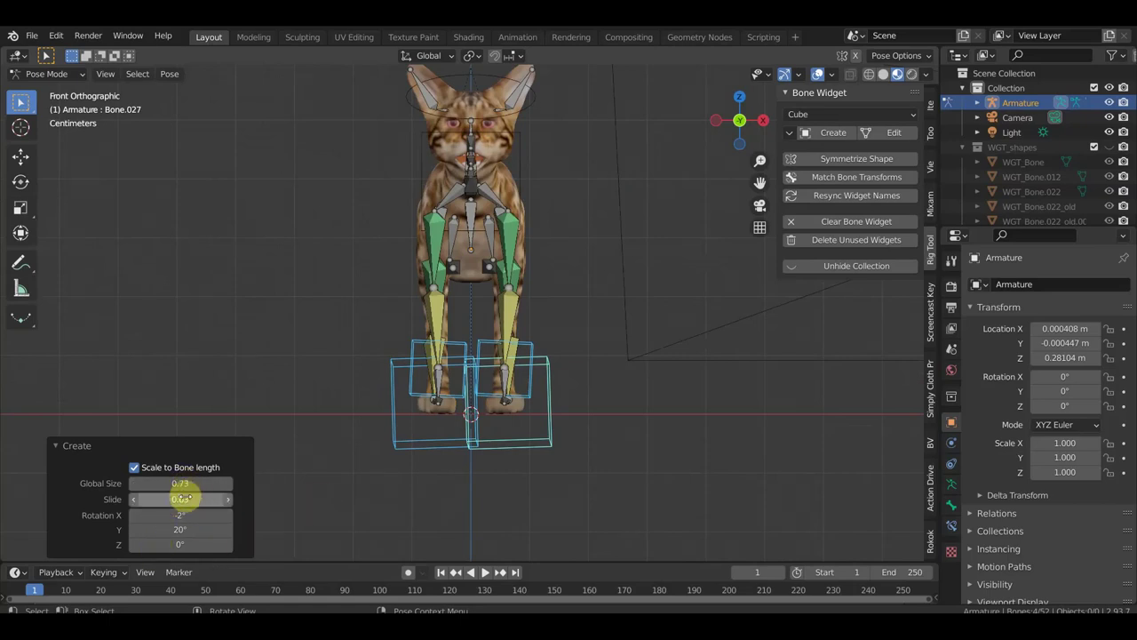
mouse_move(180, 482)
left_mouse_down()
mouse_move(214, 482)
mouse_move(163, 482)
left_mouse_up()
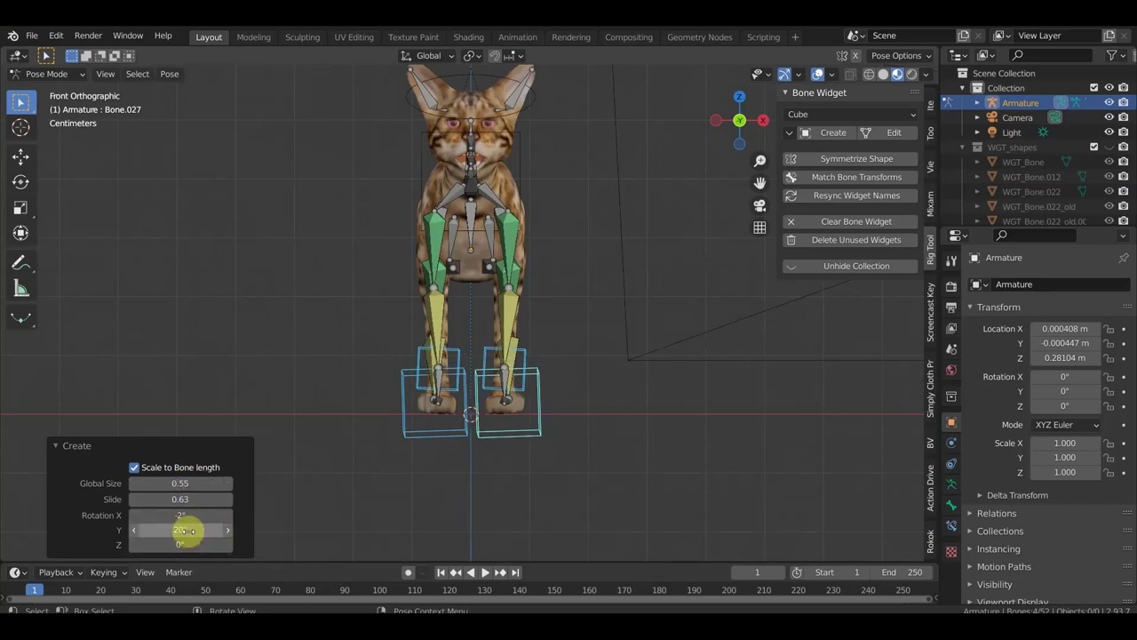
left_click_drag(183, 498, 142, 498)
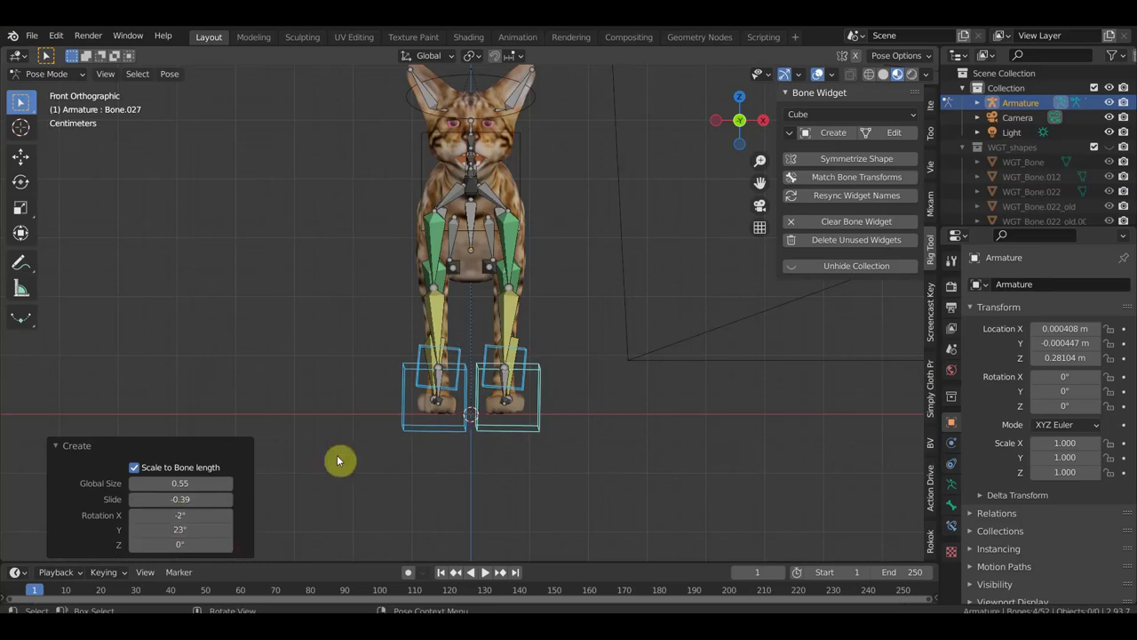
mouse_move(573, 450)
middle_mouse_down()
mouse_move(483, 451)
mouse_move(513, 477)
mouse_move(601, 462)
mouse_move(631, 438)
middle_mouse_up()
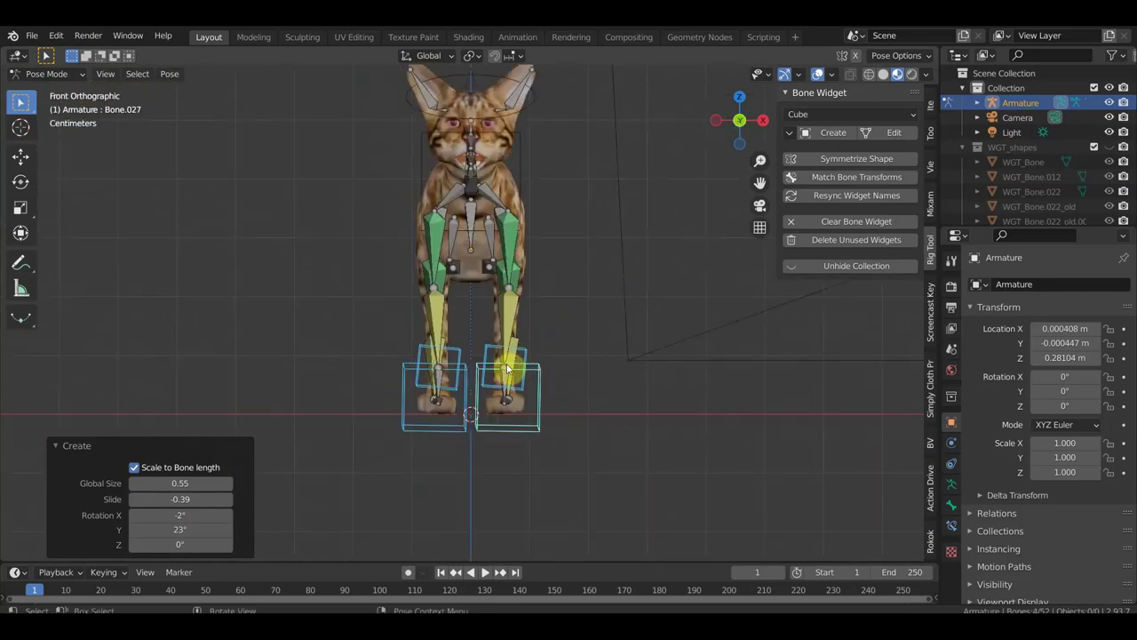
mouse_move(579, 383)
middle_mouse_down()
mouse_move(488, 399)
mouse_move(411, 384)
mouse_move(526, 439)
middle_mouse_up()
key("KP_3")
key("KP_5")
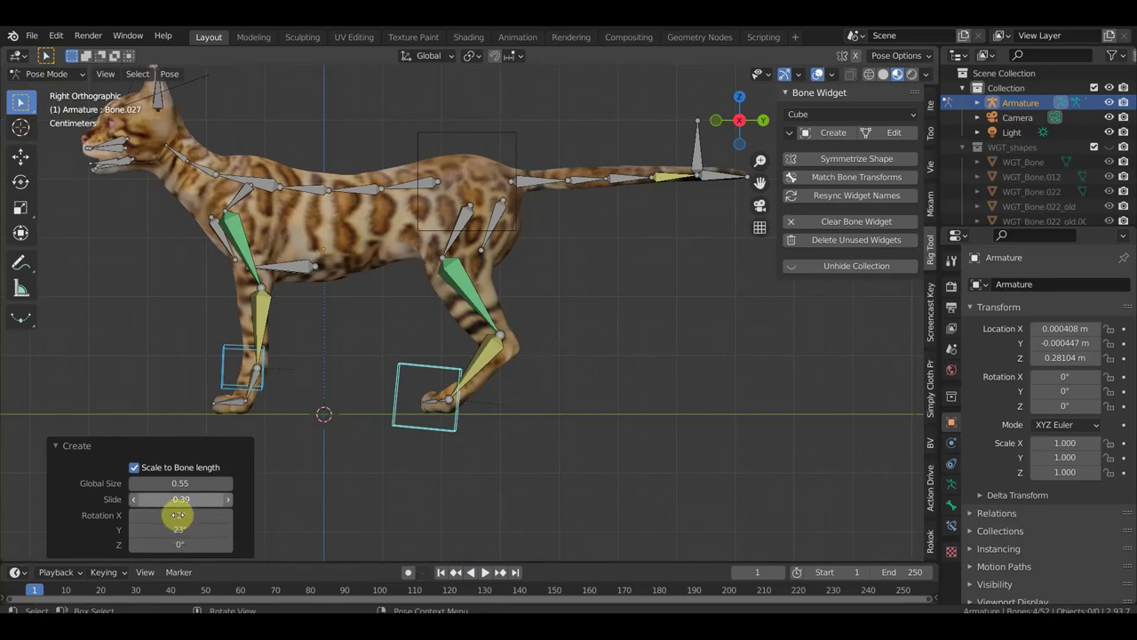
mouse_move(180, 499)
left_mouse_down()
mouse_move(213, 500)
mouse_move(191, 500)
left_mouse_up()
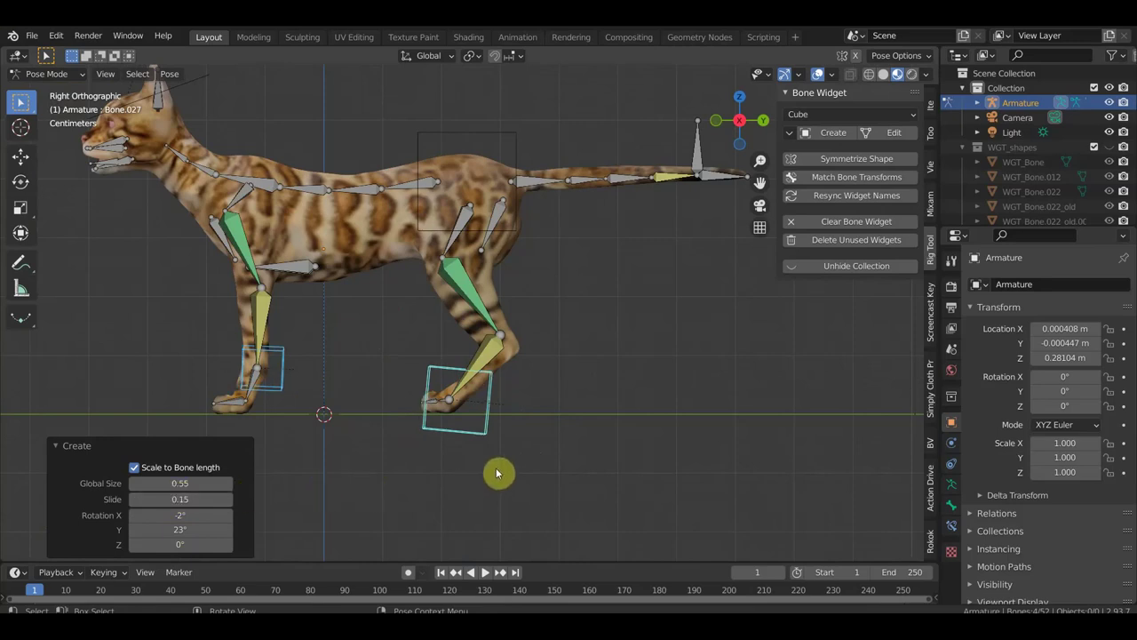
left_click(472, 409)
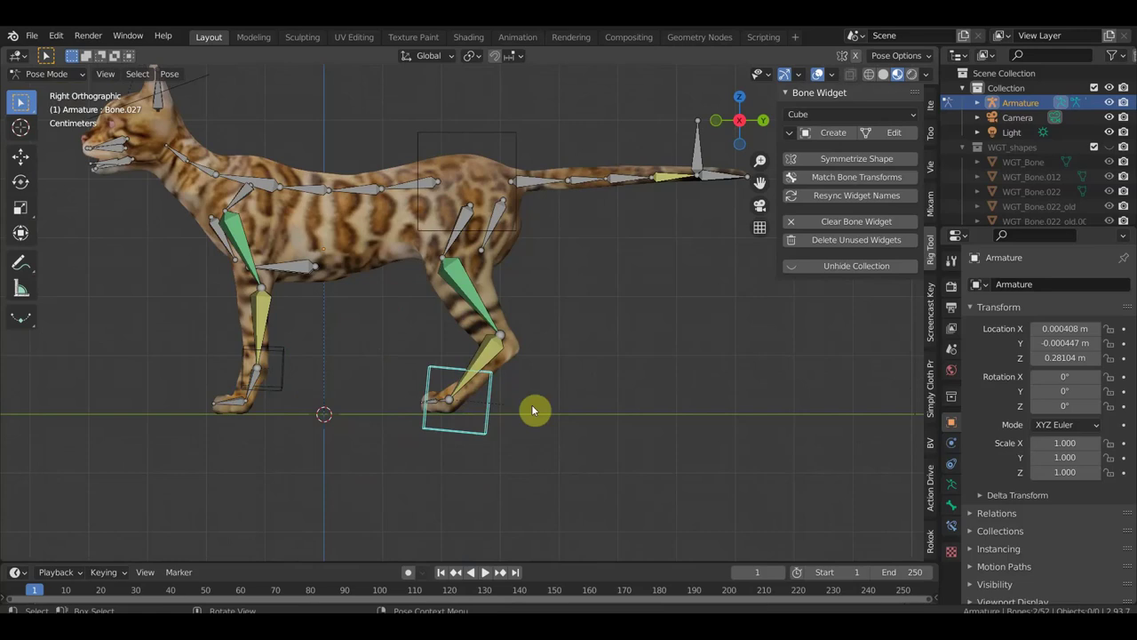
- Recreate the Cube widget on the hind foot bone with X rotation -5°
left_click(830, 115)
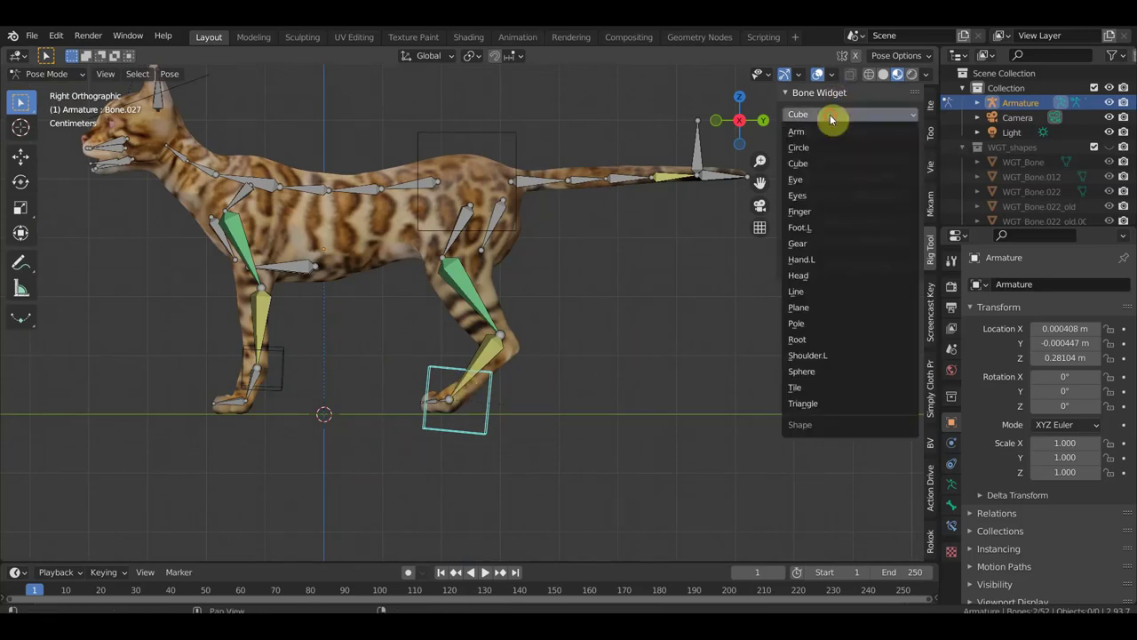
left_click(818, 164)
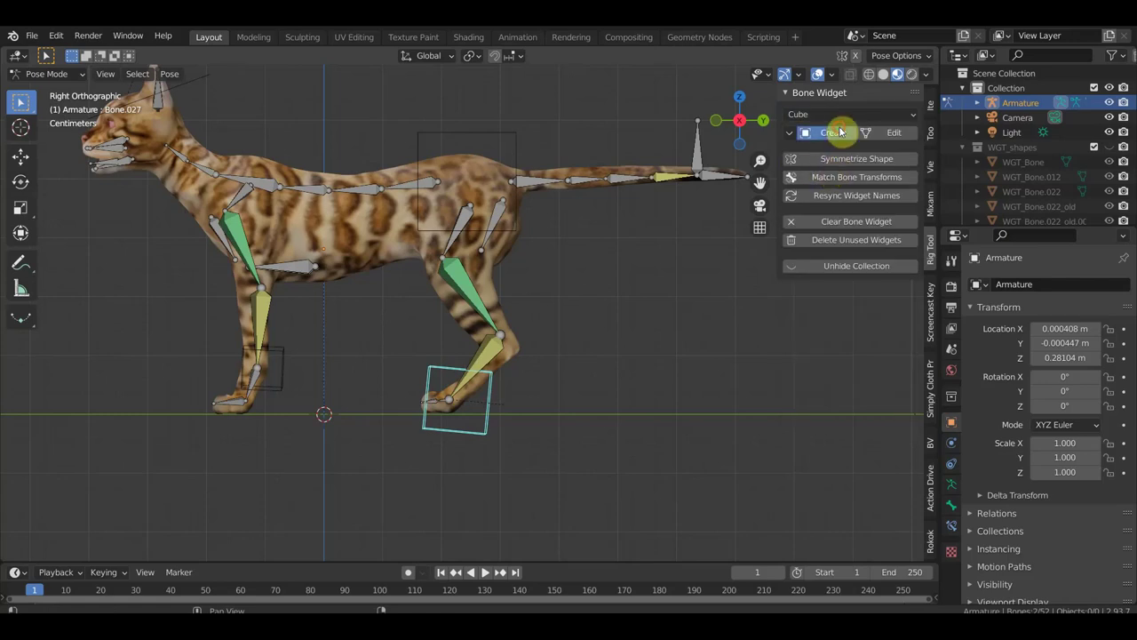
left_click(833, 133)
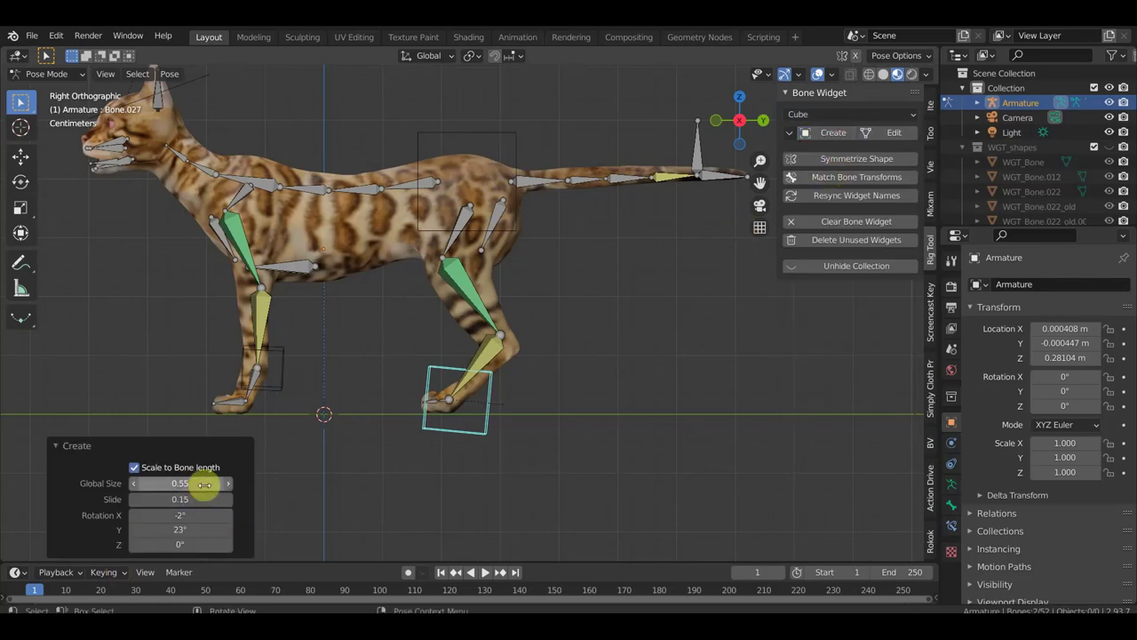
mouse_move(266, 495)
middle_mouse_down()
mouse_move(483, 485)
mouse_move(396, 498)
middle_mouse_up()
key("KP_3")
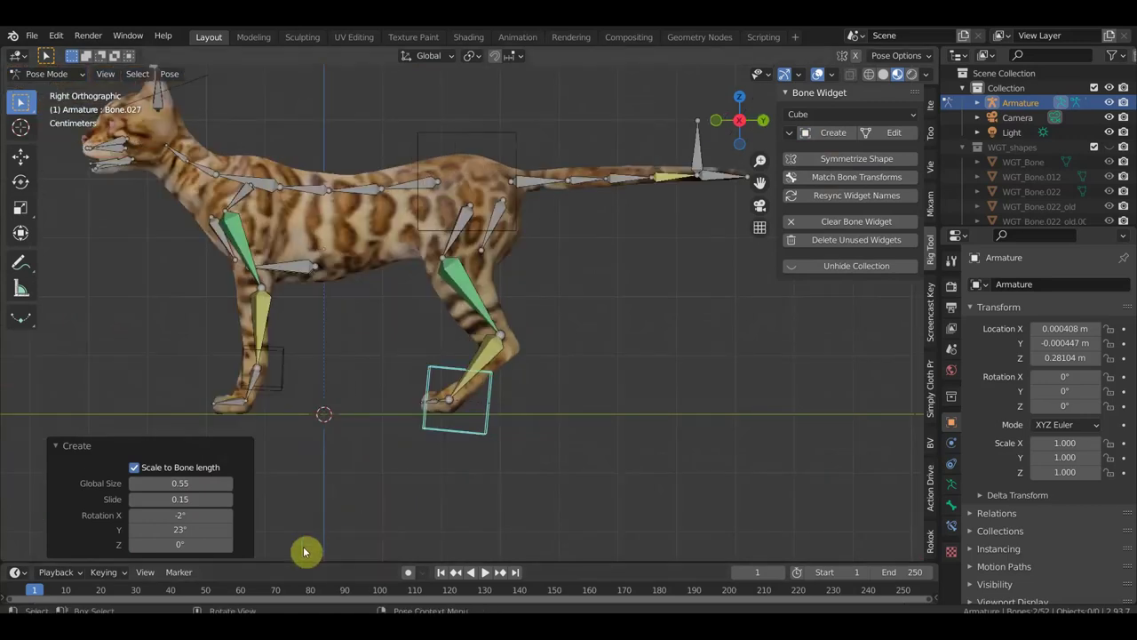
left_click_drag(193, 515, 177, 515)
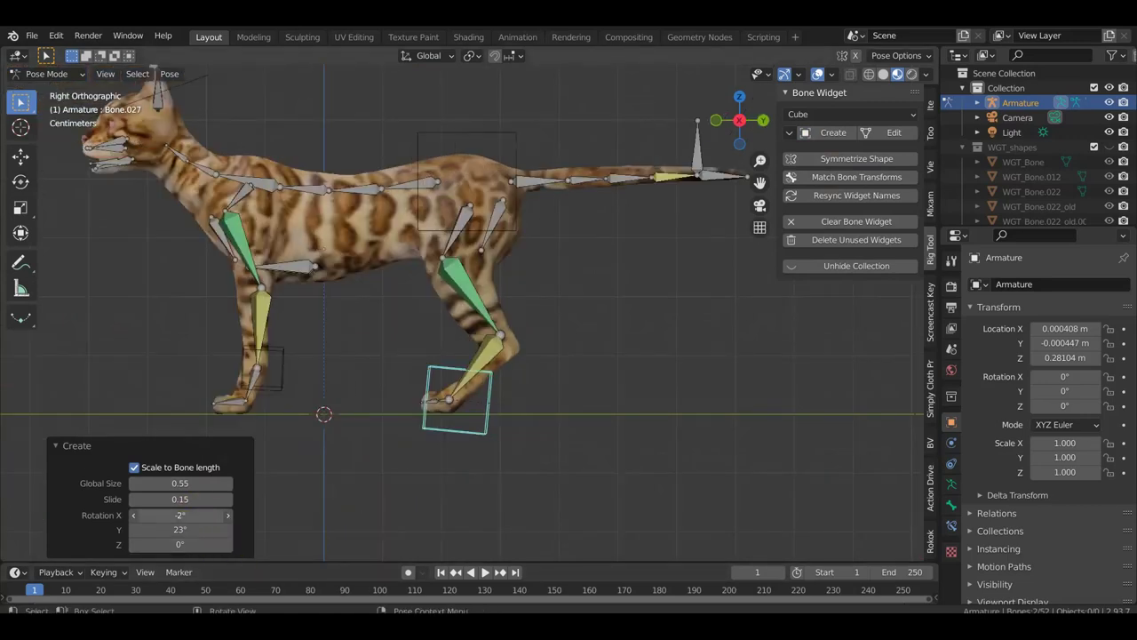
left_click_drag(183, 517, 185, 517)
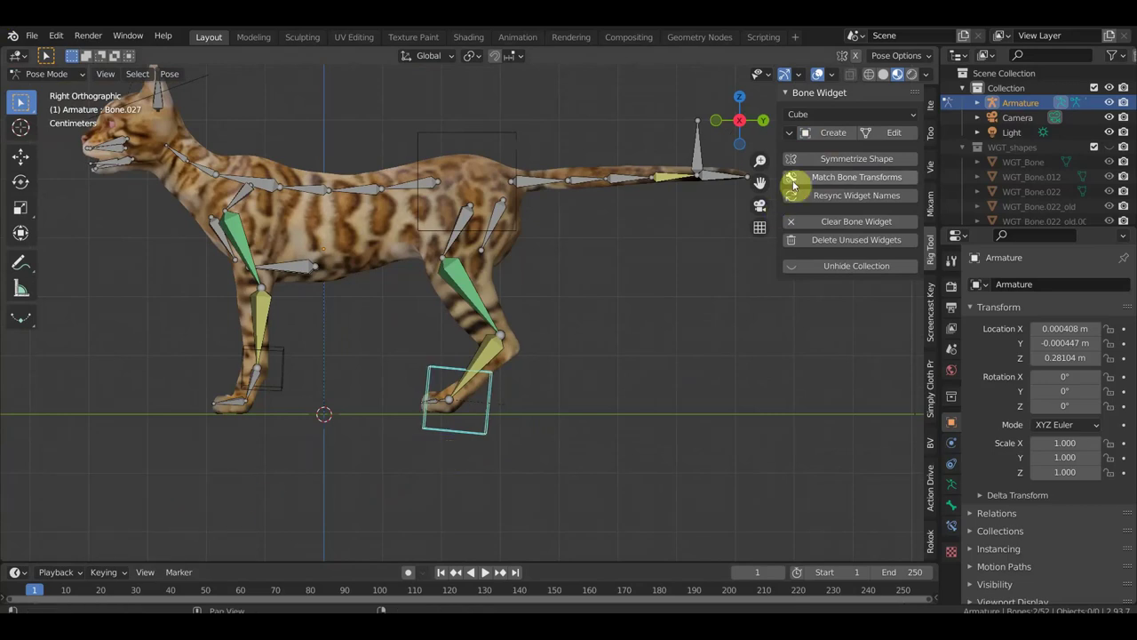
left_click(833, 134)
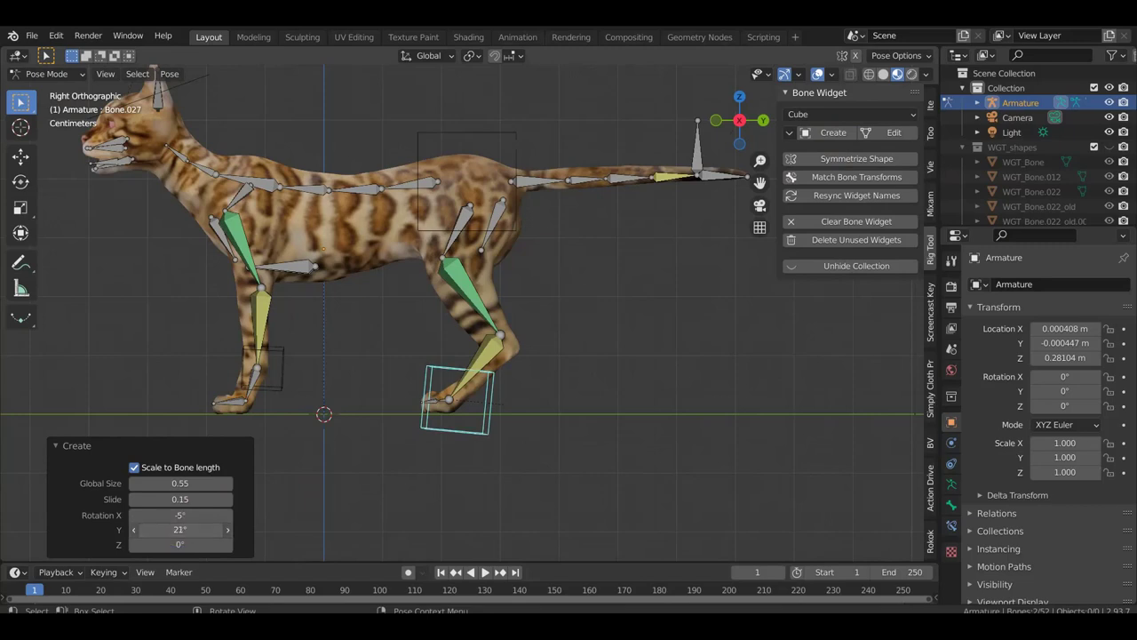
- Resize the hind foot widget from 0.22 to about 0.43 and adjust its Slide along the paw
mouse_move(287, 528)
middle_mouse_down()
mouse_move(495, 521)
mouse_move(399, 527)
middle_mouse_up()
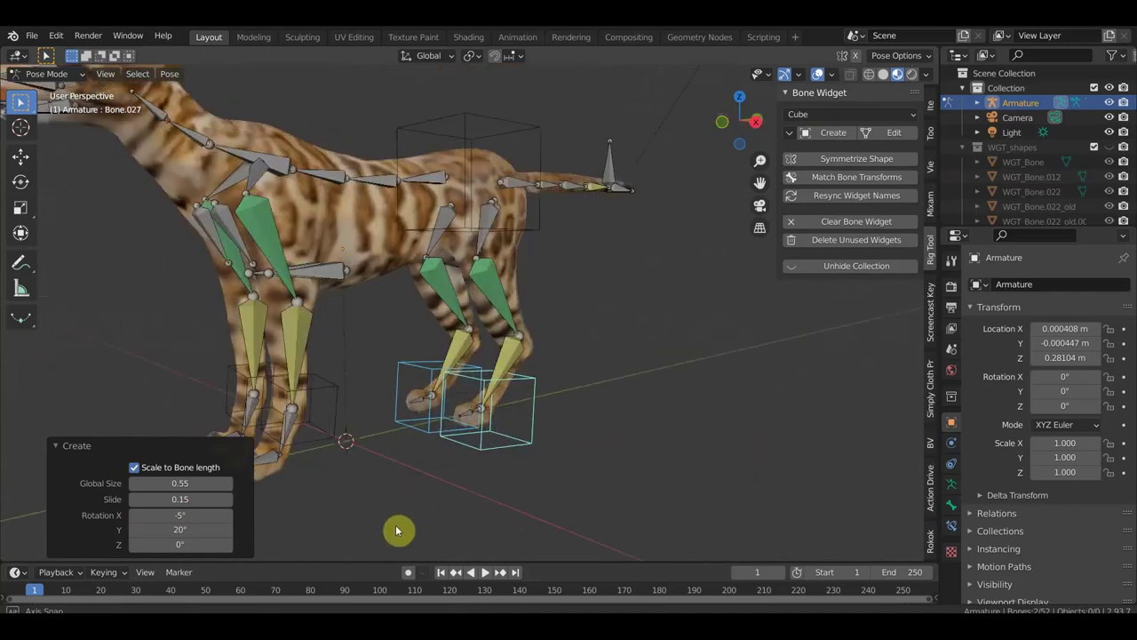
double_click(187, 484)
type("0.22")
key("Return")
mouse_move(180, 483)
left_mouse_down()
mouse_move(213, 483)
mouse_move(189, 483)
left_mouse_up()
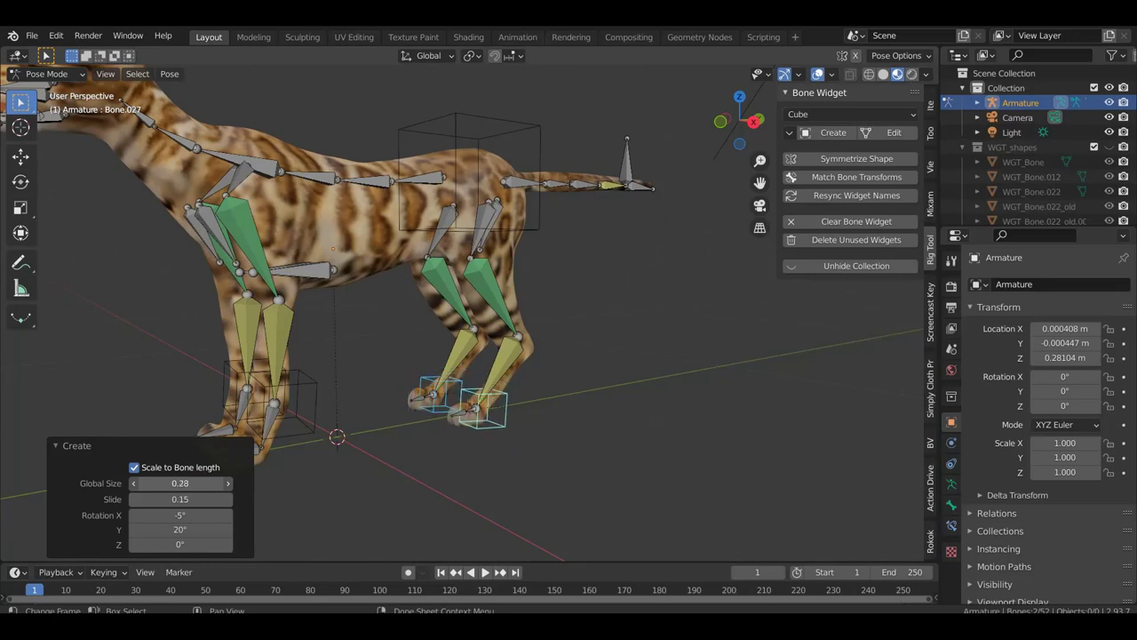
mouse_move(355, 468)
middle_mouse_down()
mouse_move(331, 454)
mouse_move(307, 460)
middle_mouse_up()
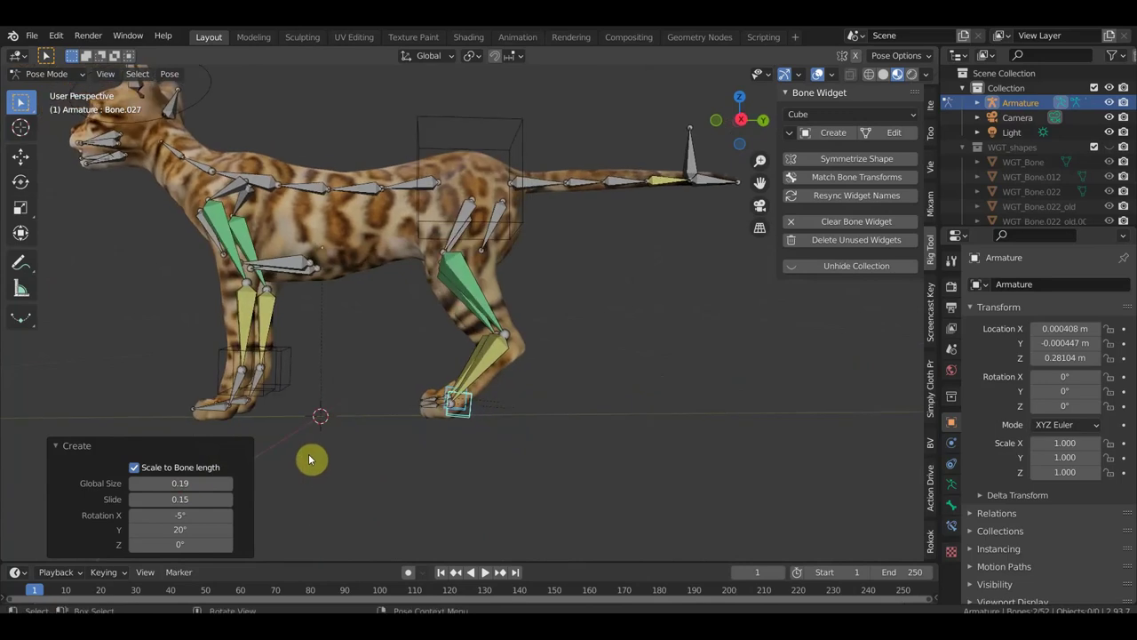
left_click_drag(179, 498, 222, 499)
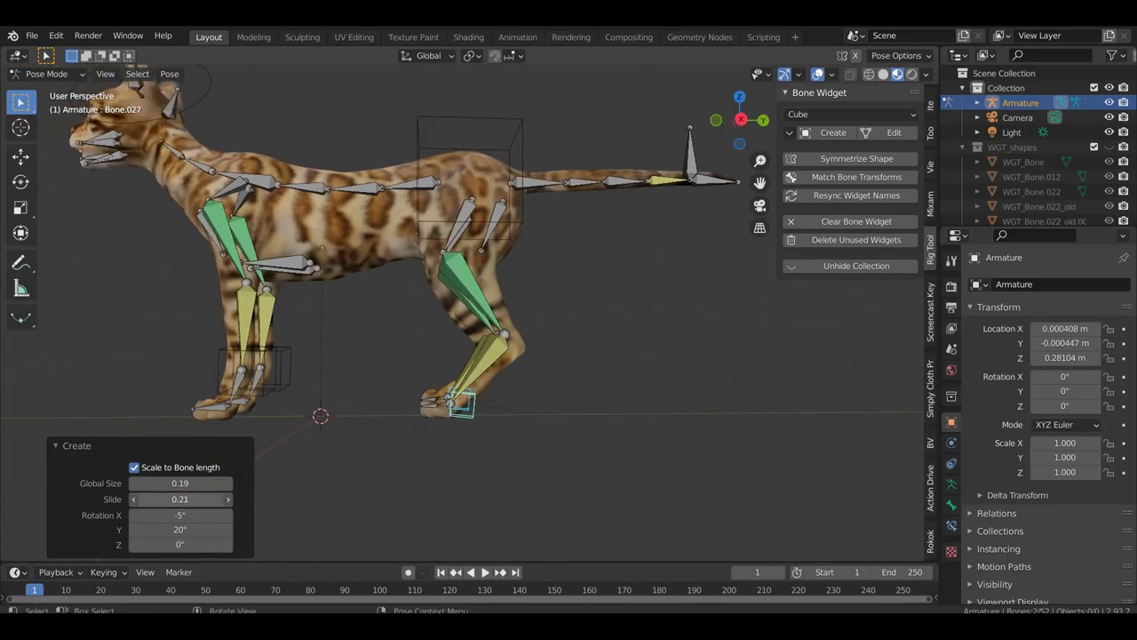
left_click_drag(198, 498, 190, 495)
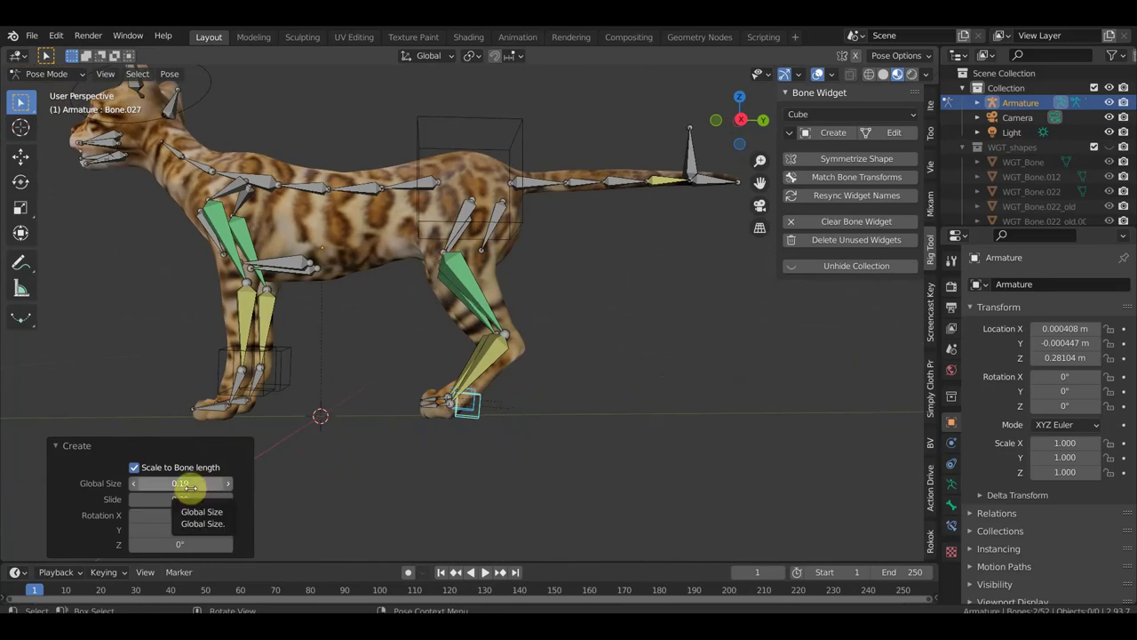
key("KP_3")
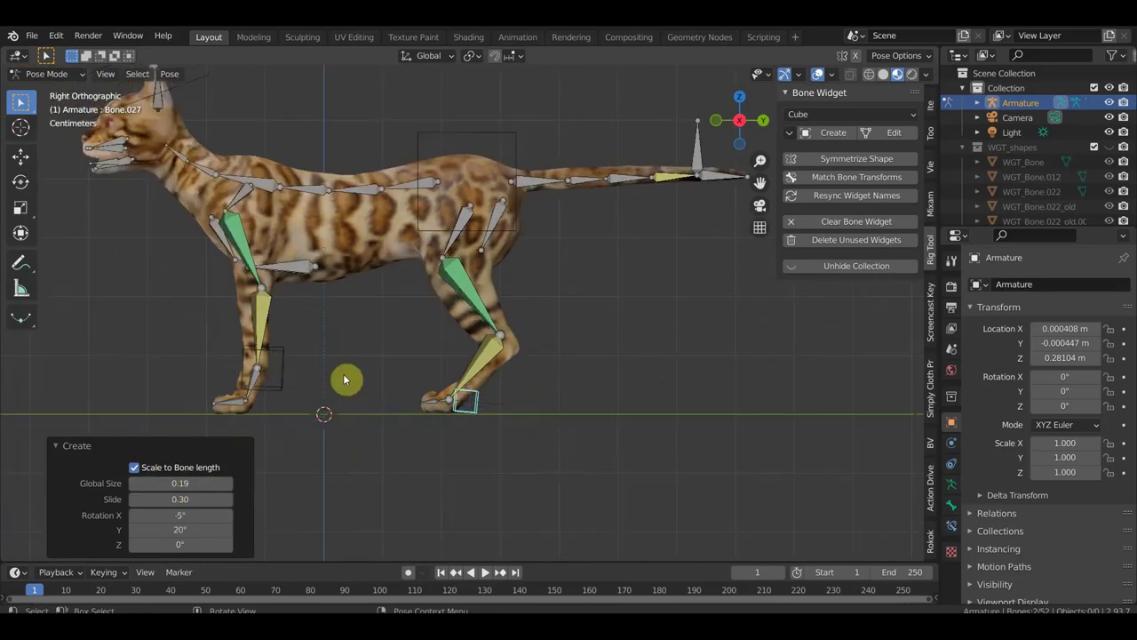
- Add a Cube widget to the front foot bone at Global Size 0.40
left_click(279, 355)
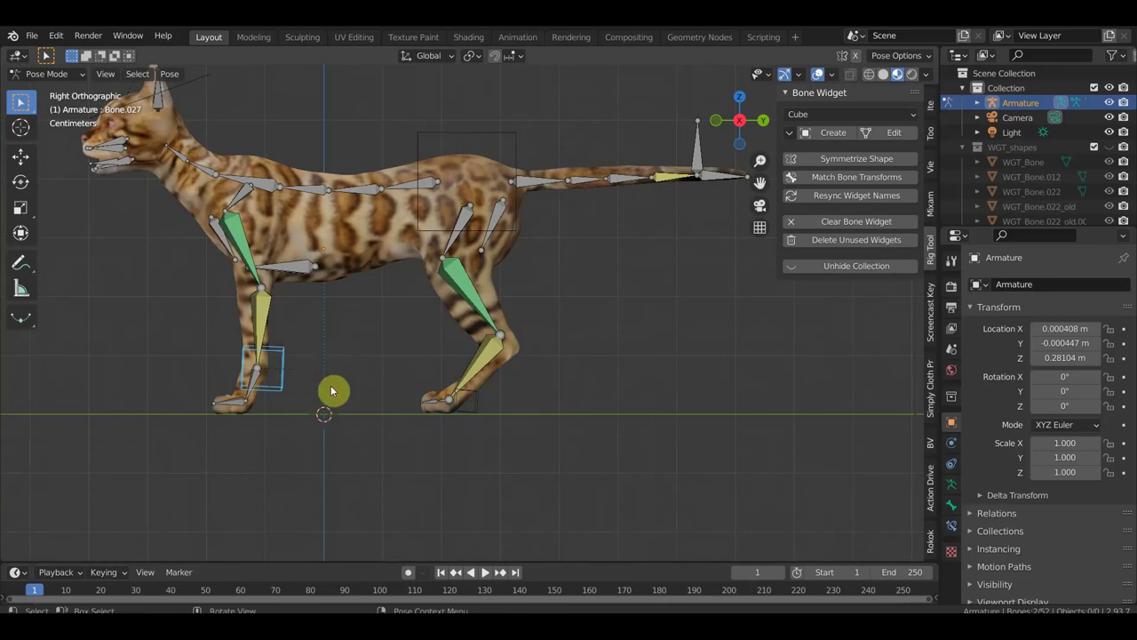
left_click(825, 138)
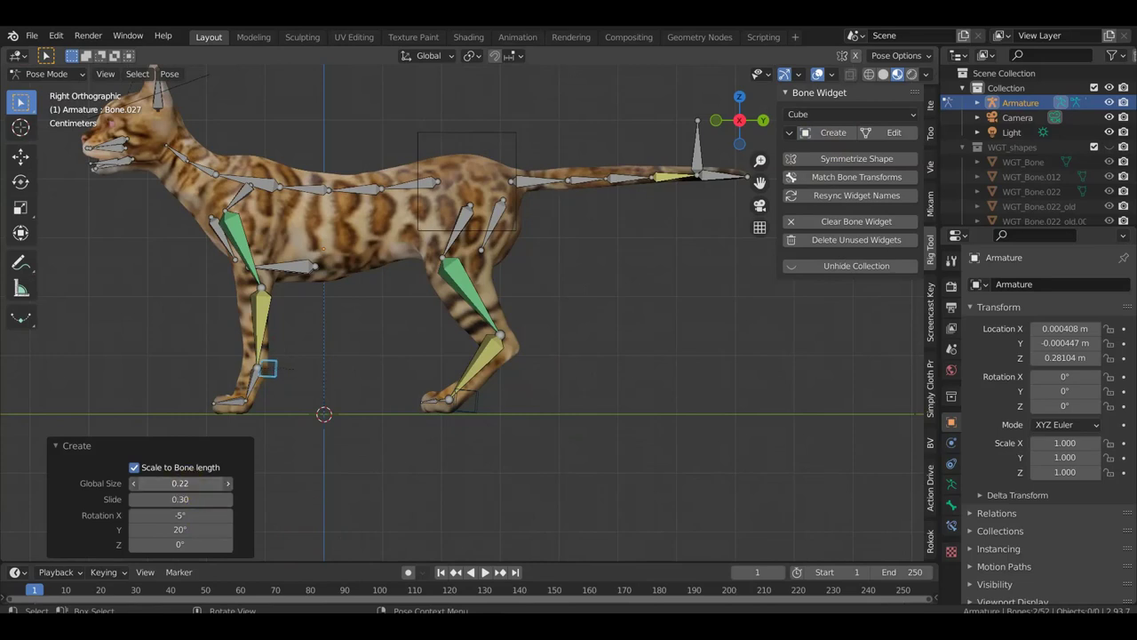
left_click_drag(191, 482, 160, 482)
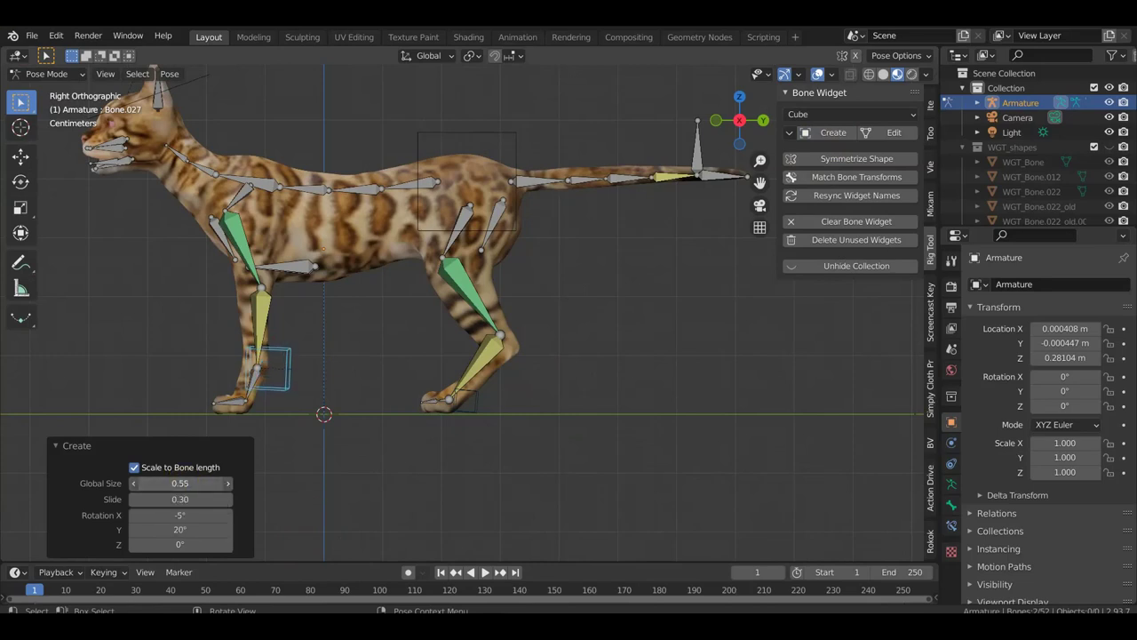
left_click_drag(190, 482, 241, 482)
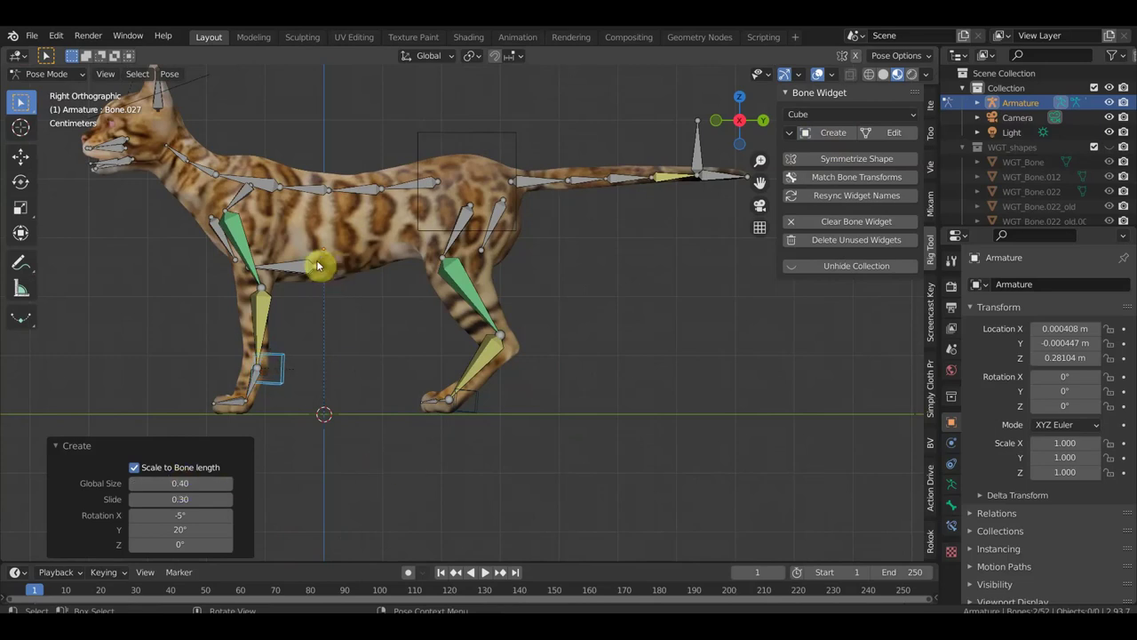
- Select the two shoulder bones and give them a Line widget
left_click(263, 271)
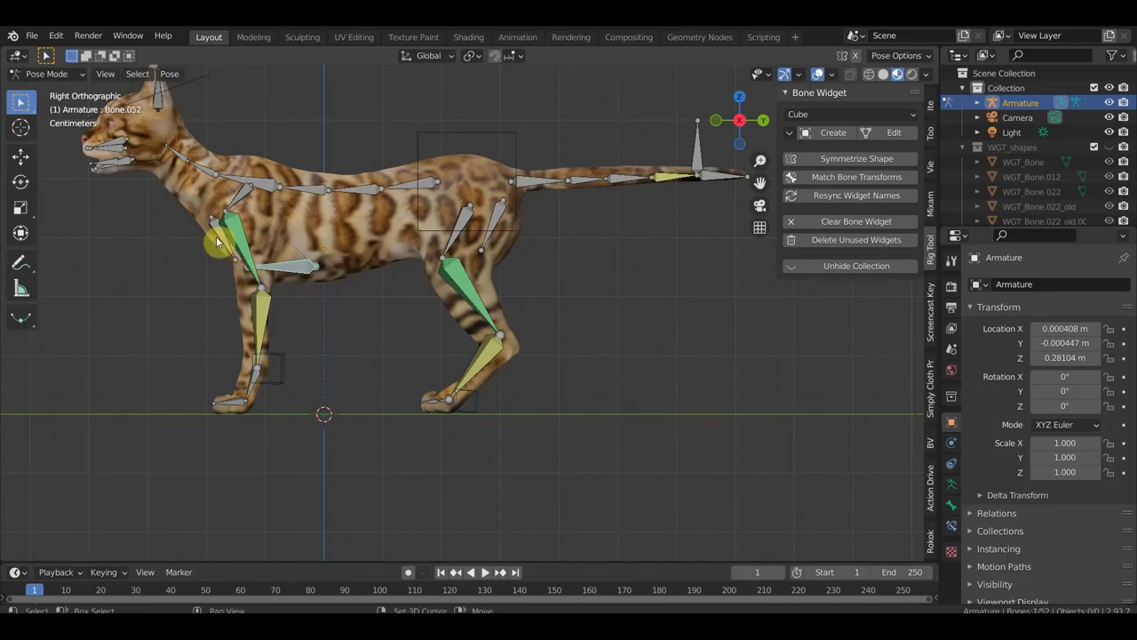
left_click(224, 235, "shift")
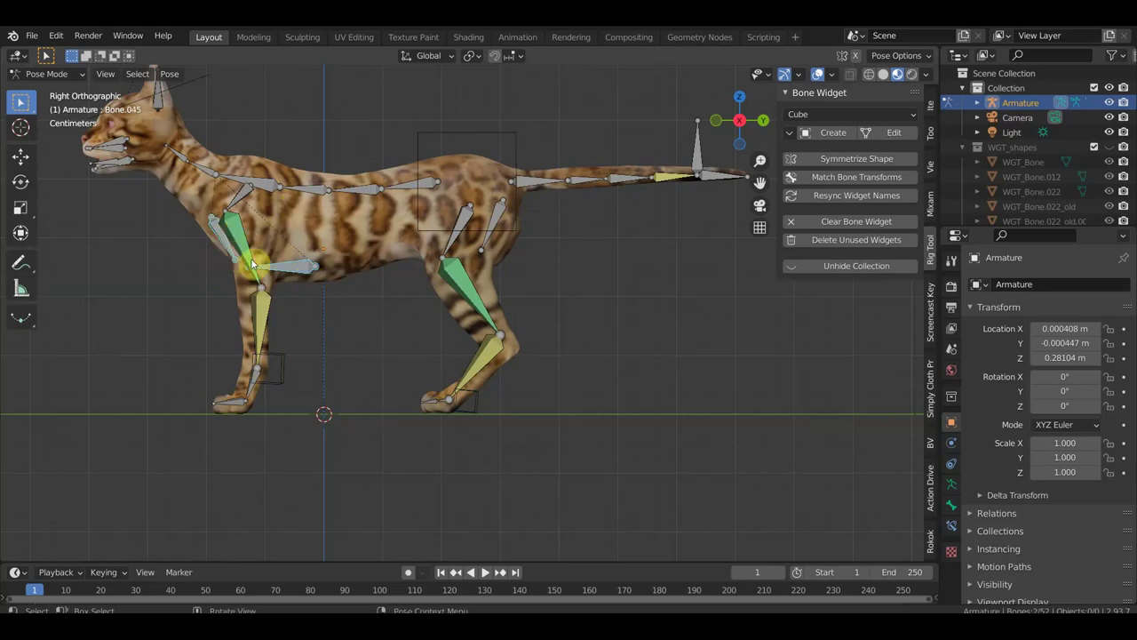
left_click(853, 115)
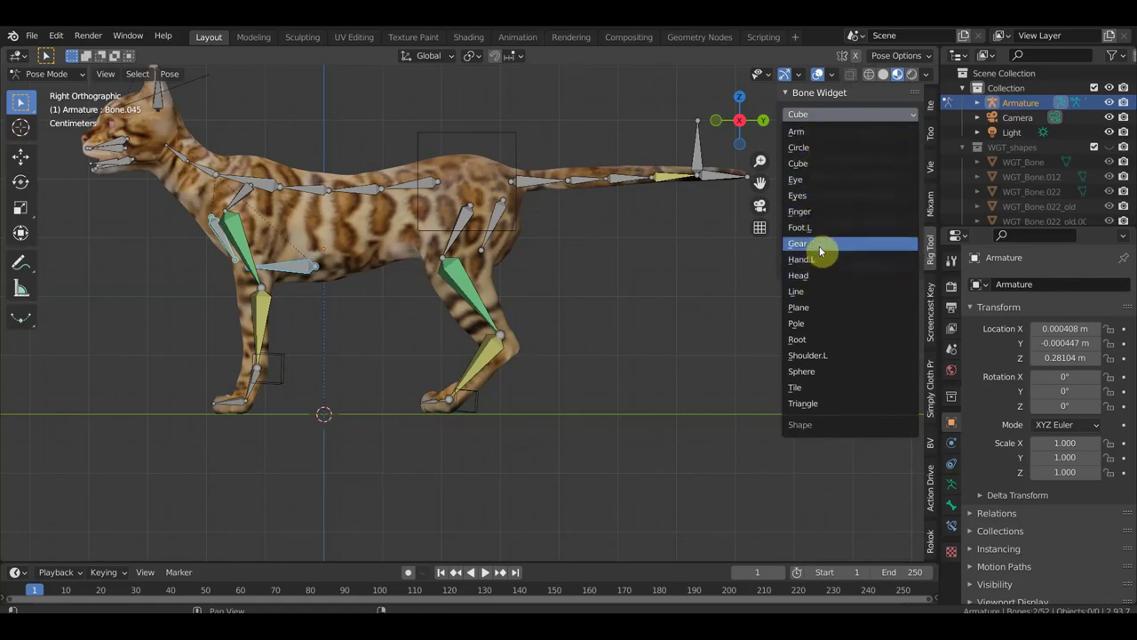
left_click(818, 293)
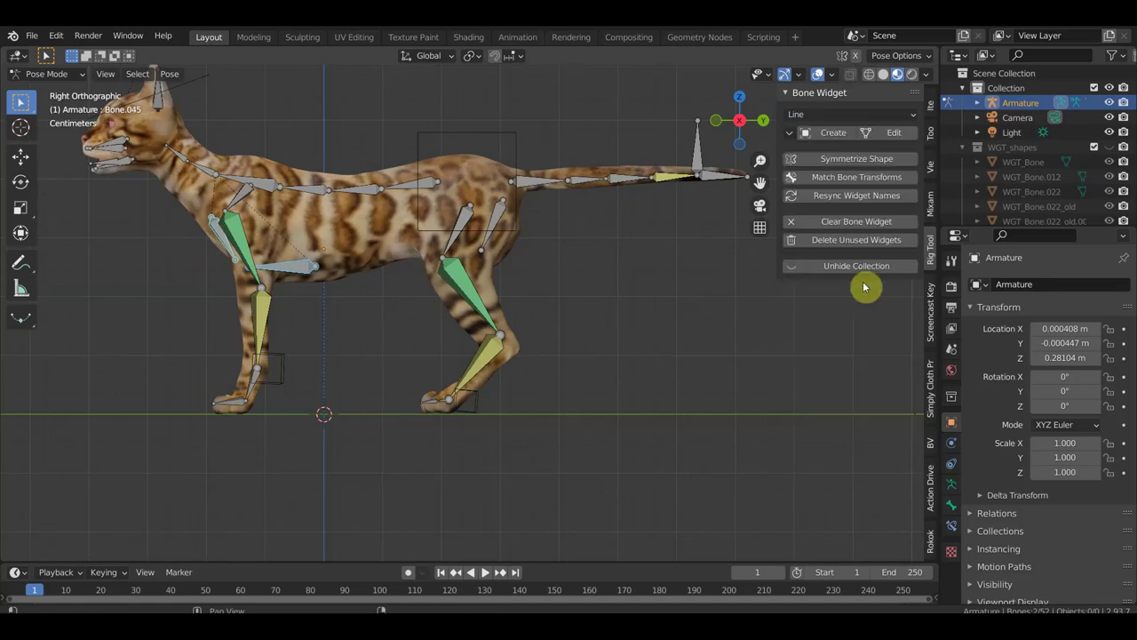
left_click(835, 134)
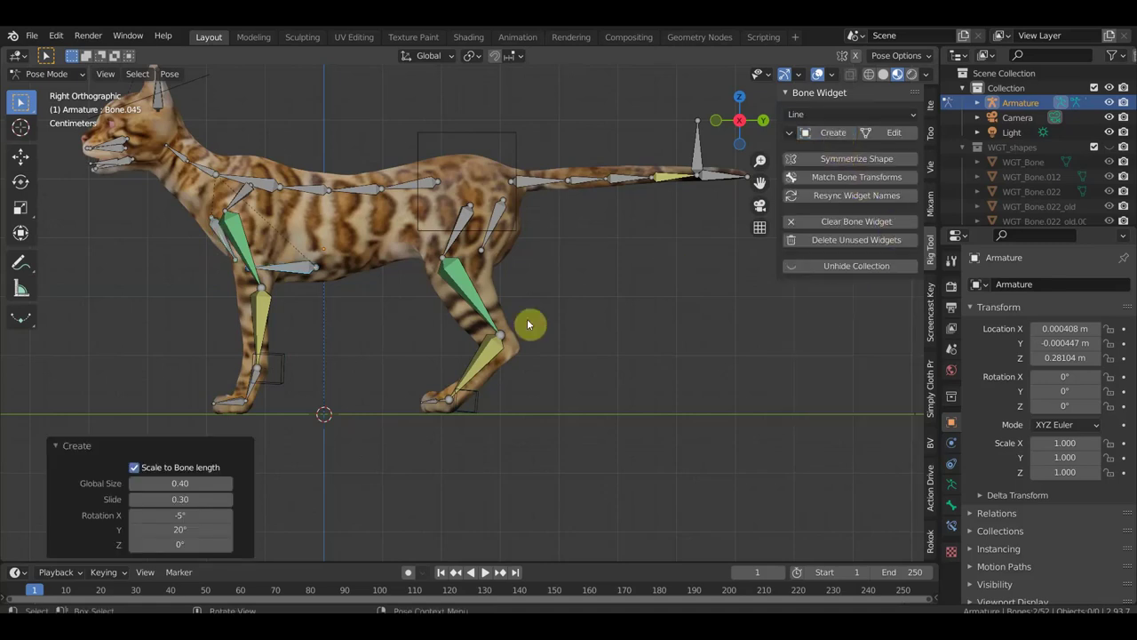
- Add a Line widget to the chest bone and return to the right side orthographic view
left_click(300, 273)
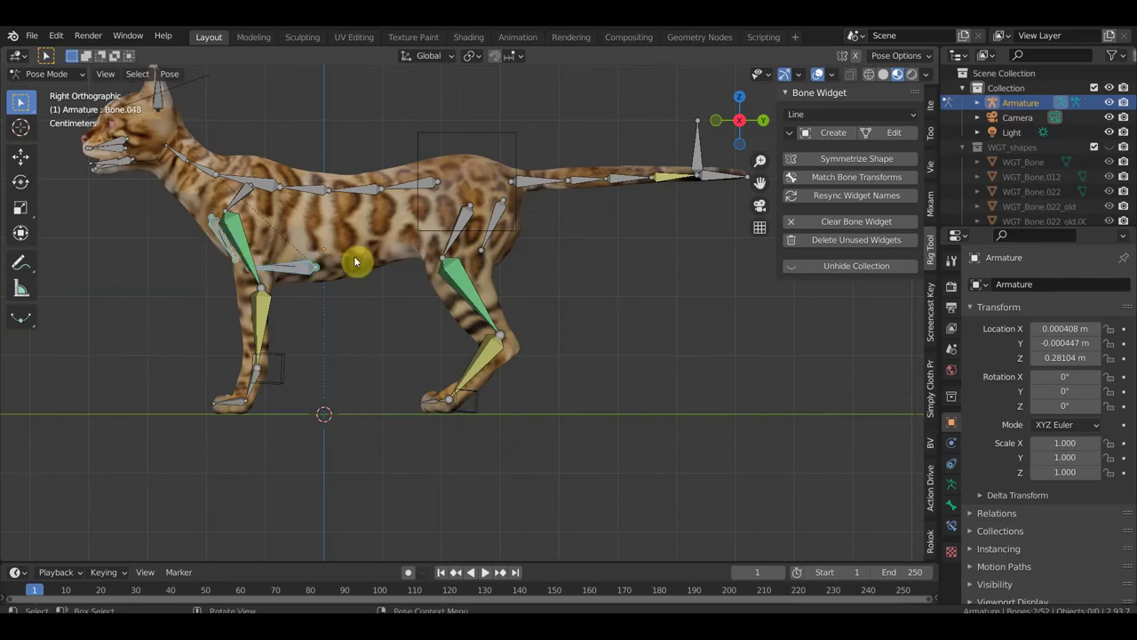
middle_click_drag(381, 280, 532, 289)
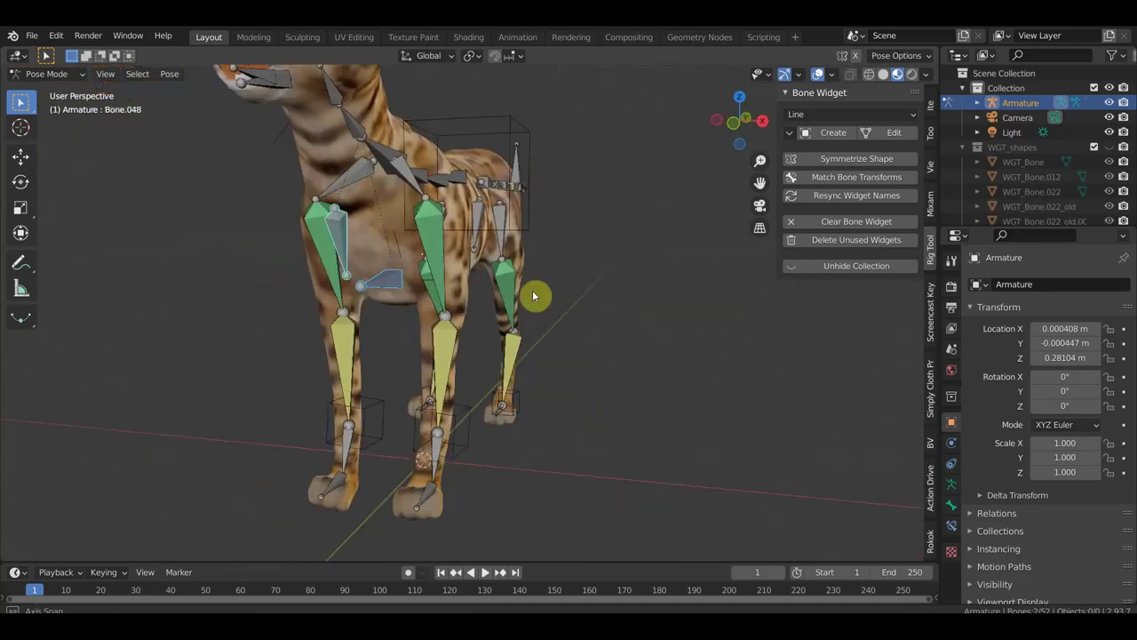
left_click(835, 133)
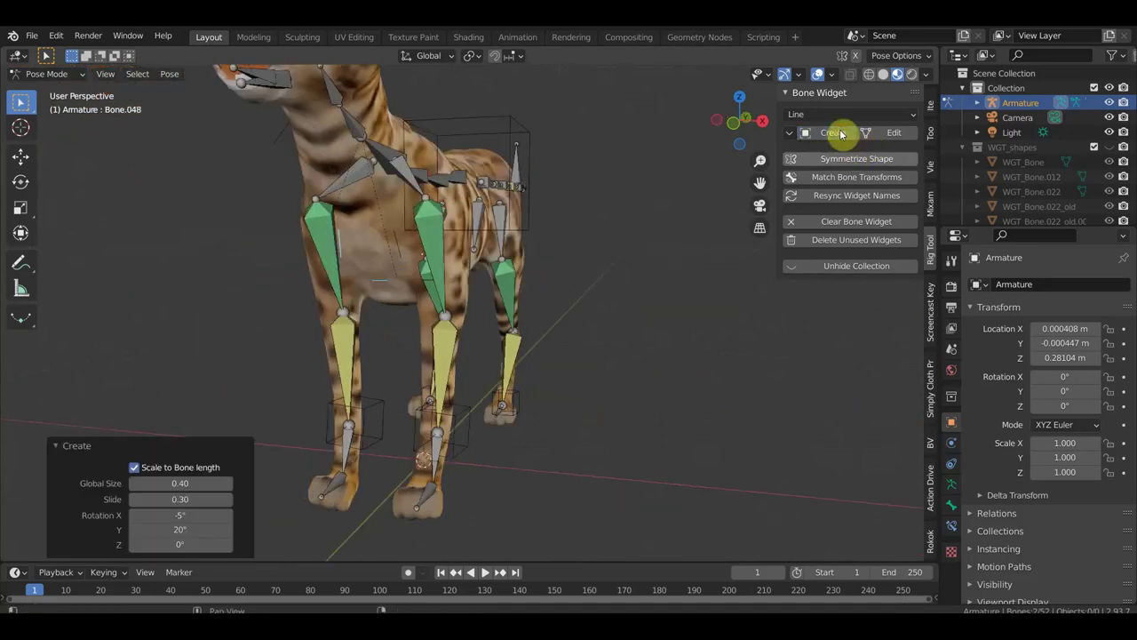
middle_click_drag(583, 314, 478, 314)
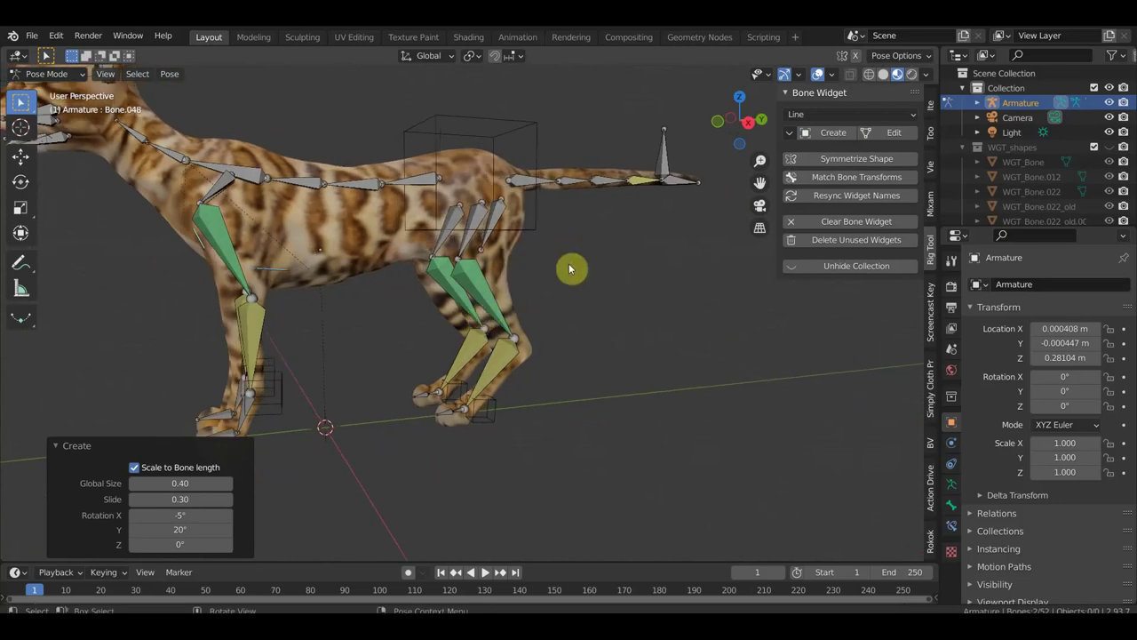
key("KP_3")
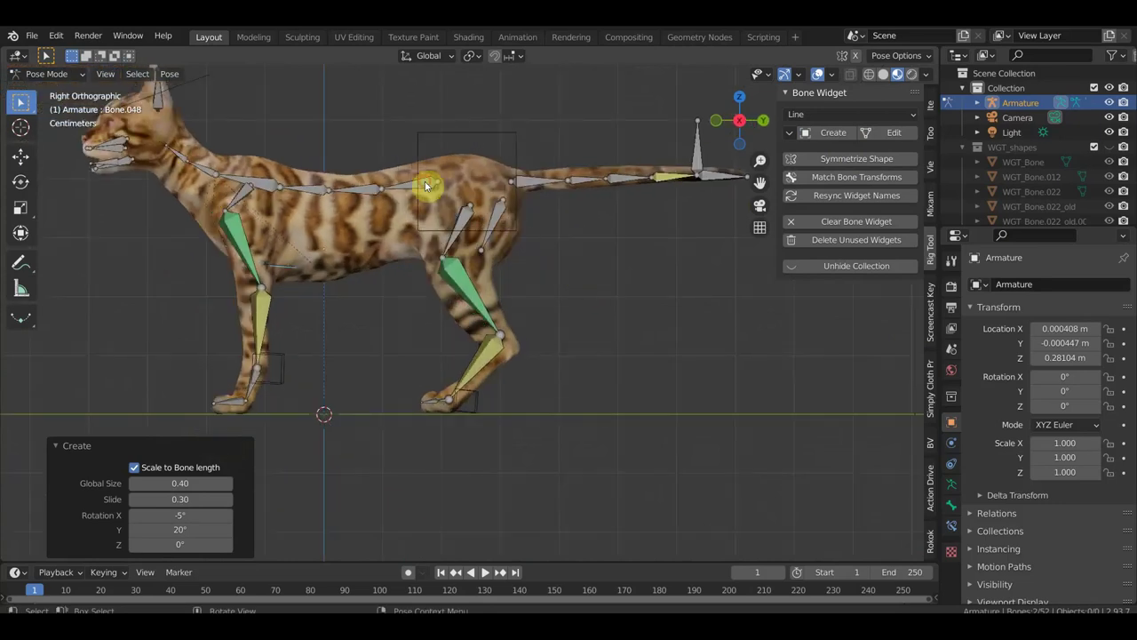
- Select two back bones and two neck bones and give them Sphere widgets
left_click(426, 186)
left_click(313, 190, "shift")
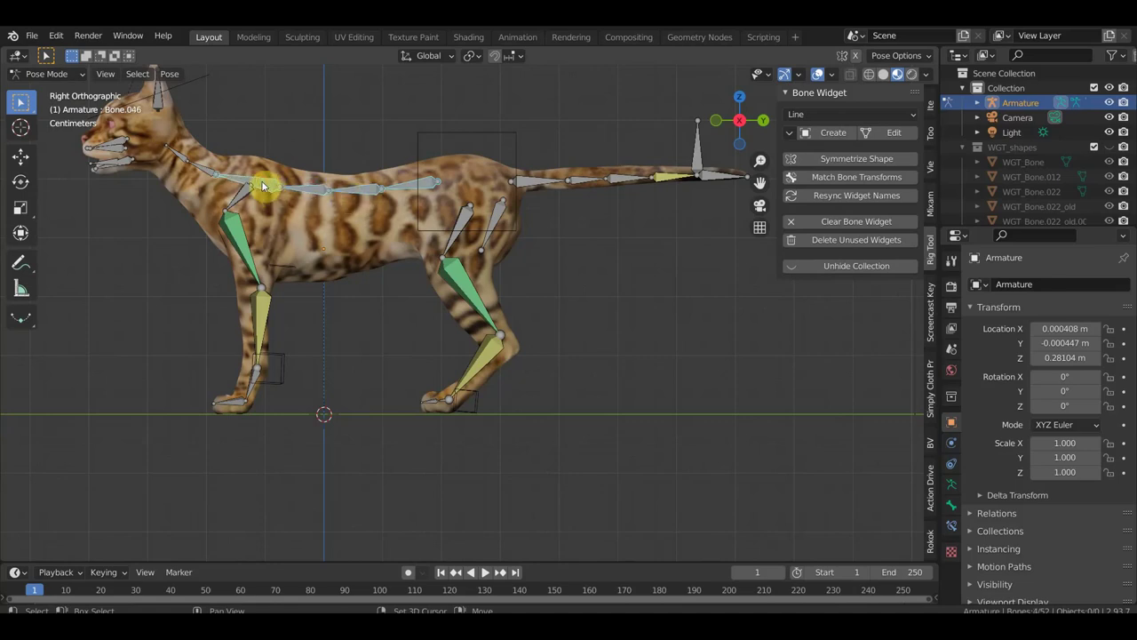
left_click(177, 160, "shift")
left_click(200, 168, "shift")
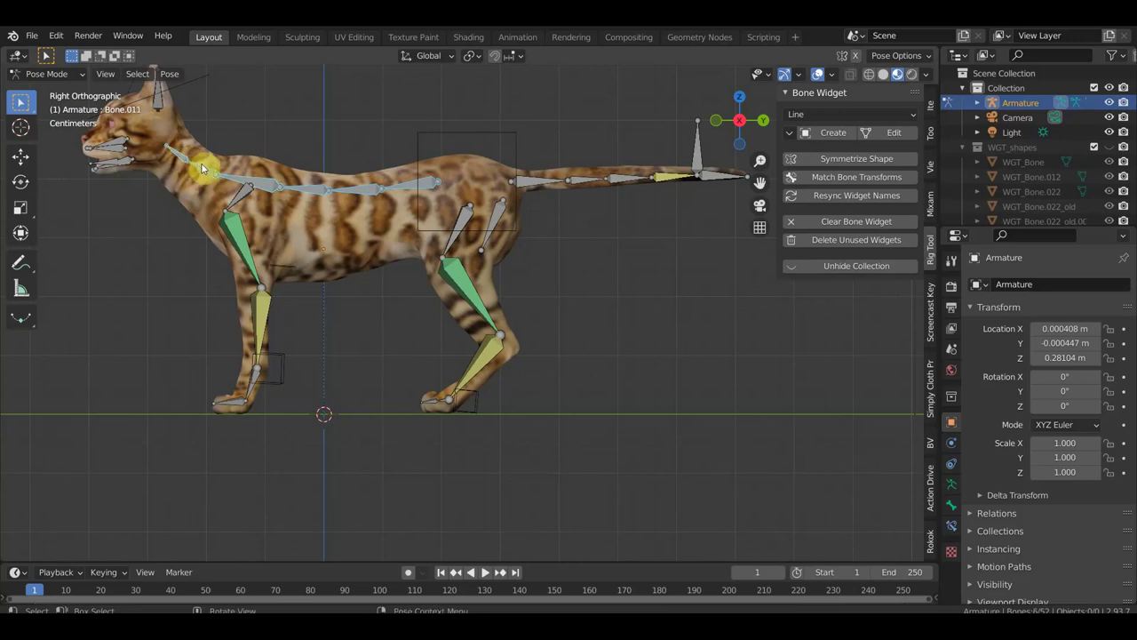
left_click(840, 114)
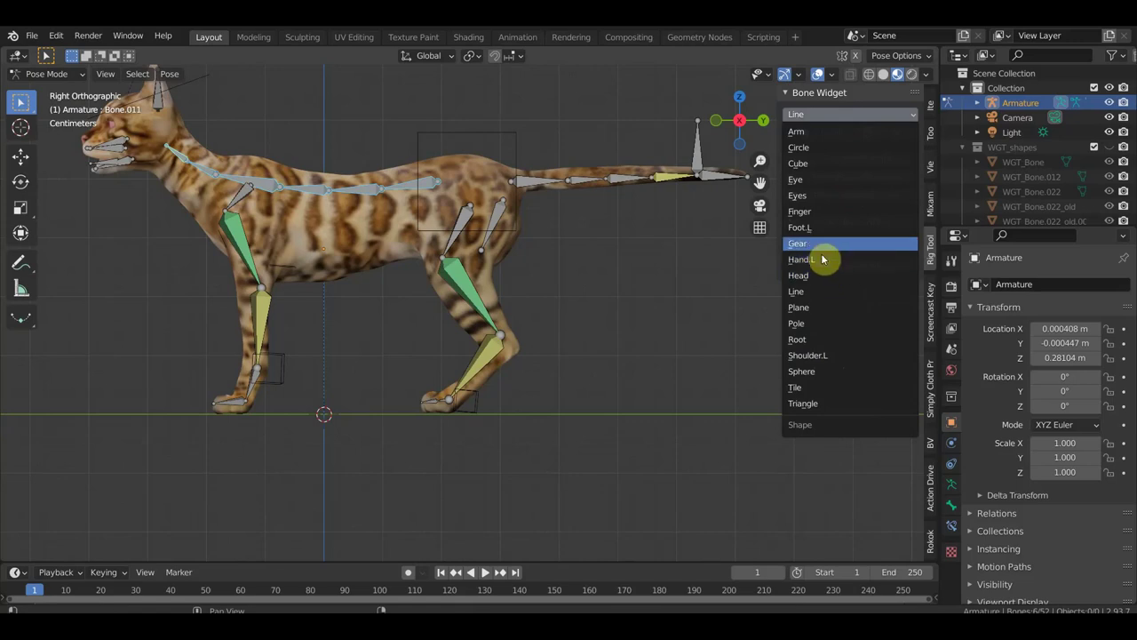
left_click(824, 371)
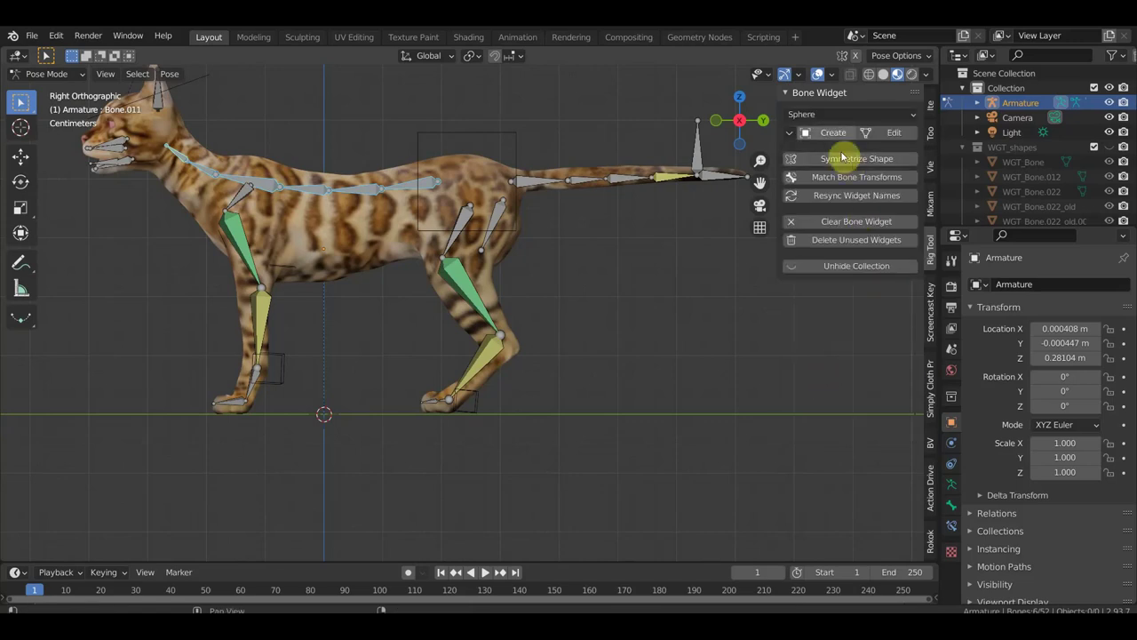
left_click(836, 136)
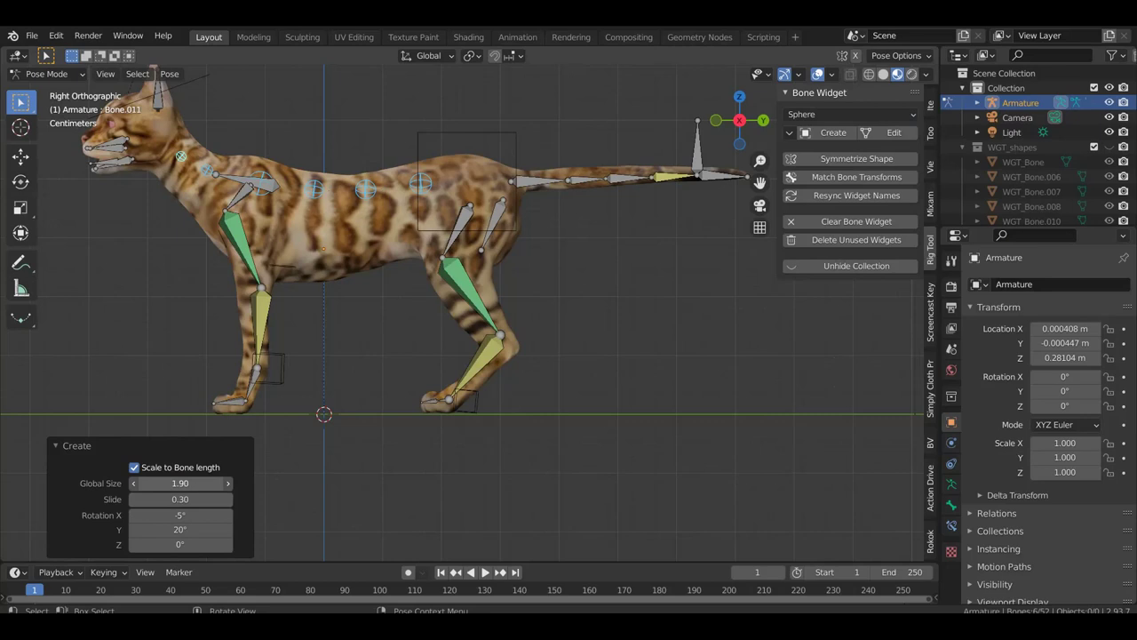
- Zoom to the tail base and give the first tail bone a Circle widget at Global Size 0.82
middle_click_drag(743, 348, 558, 385, "shift")
scroll(369, 230, "up", 2)
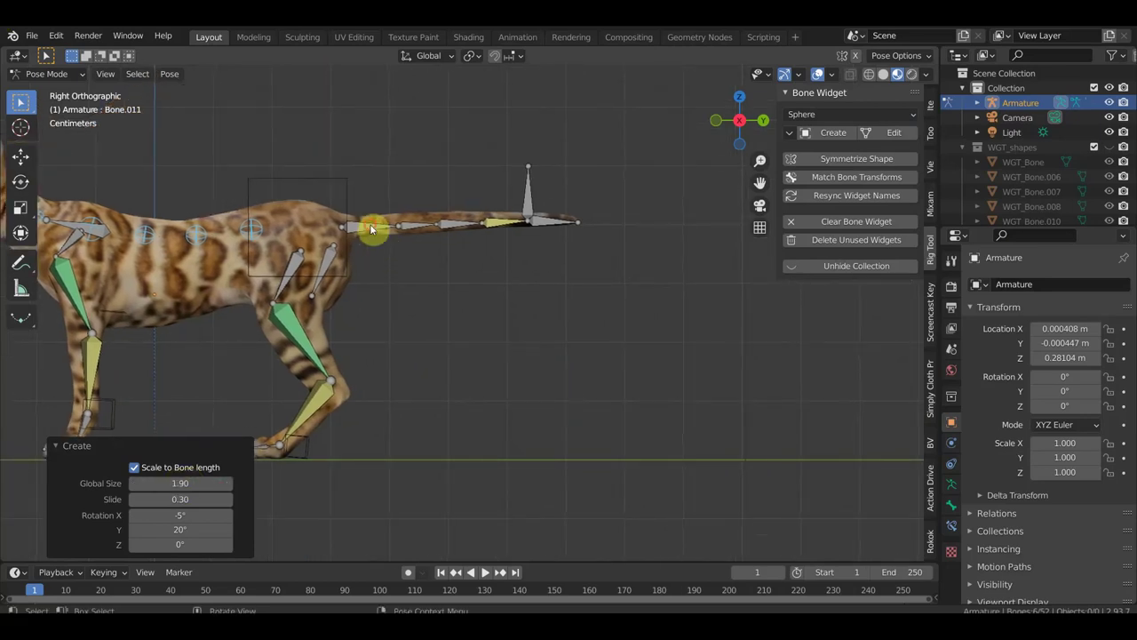
left_click(371, 228)
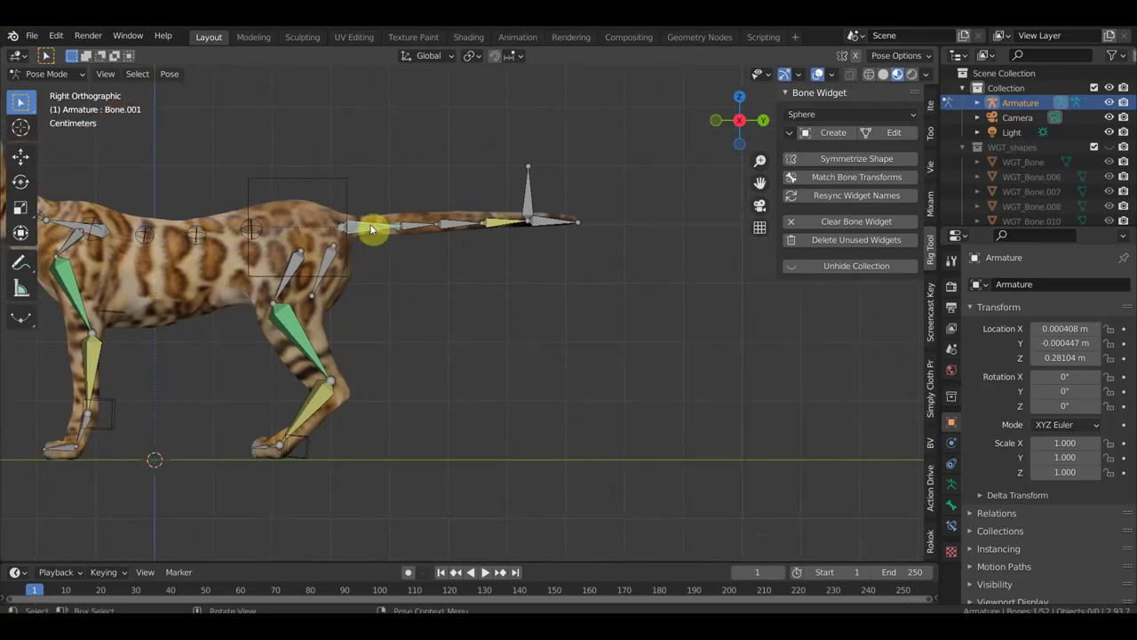
left_click(839, 115)
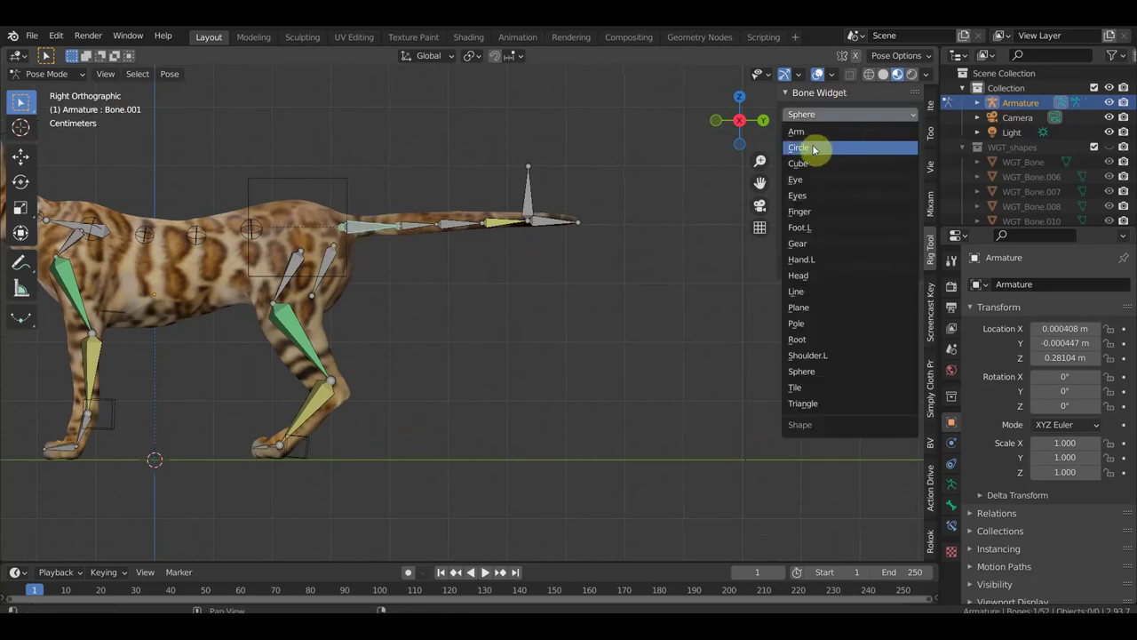
left_click(810, 149)
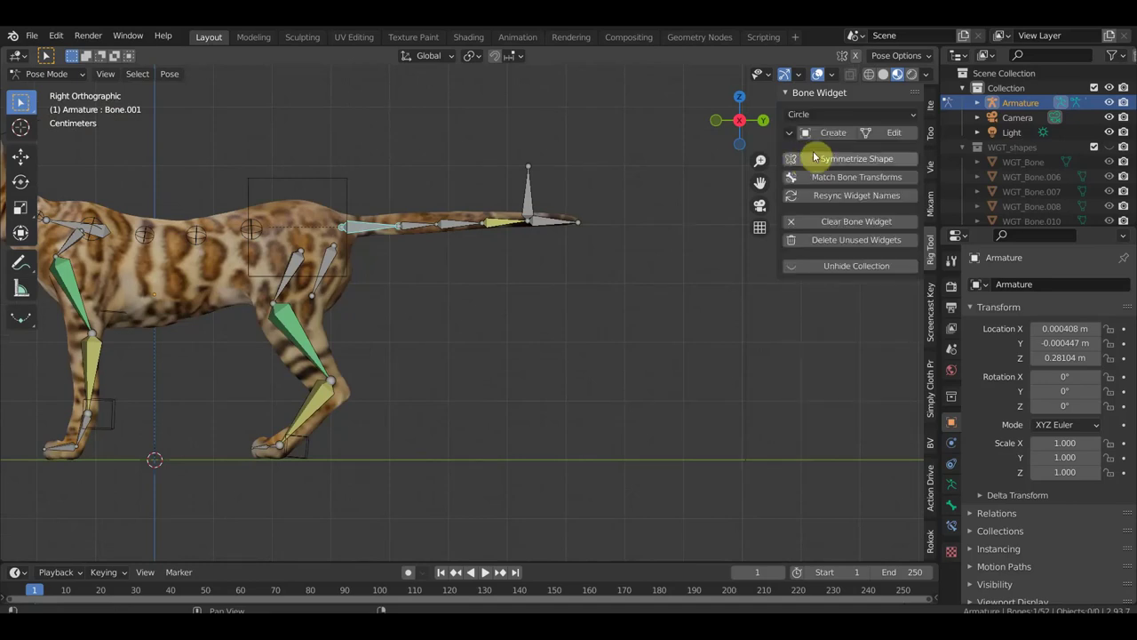
left_click(835, 132)
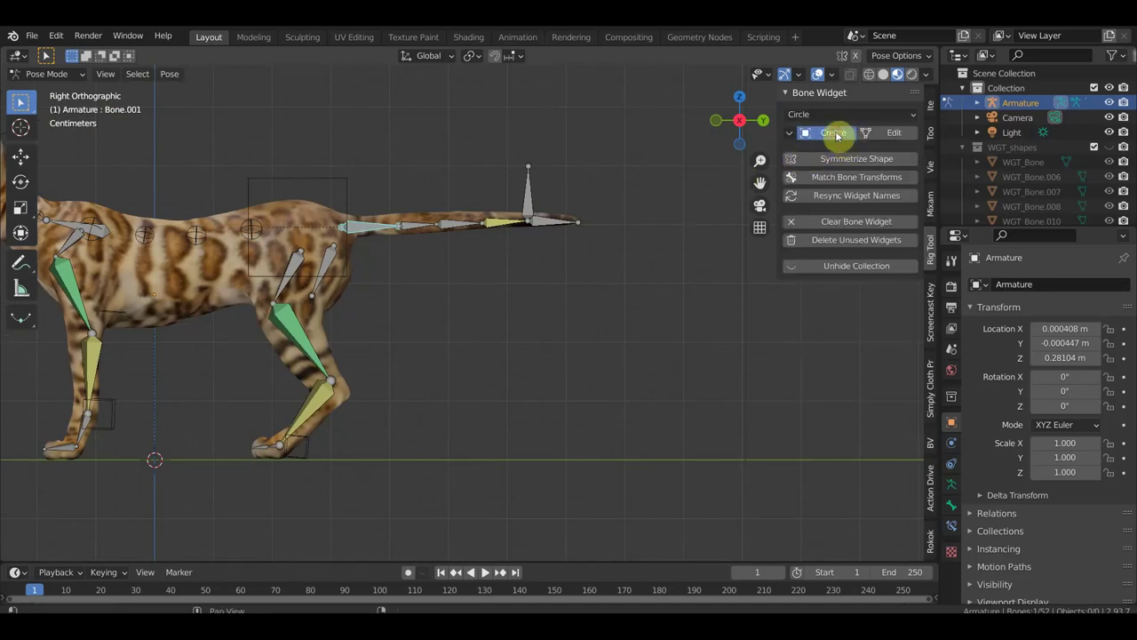
left_click_drag(190, 483, 160, 483)
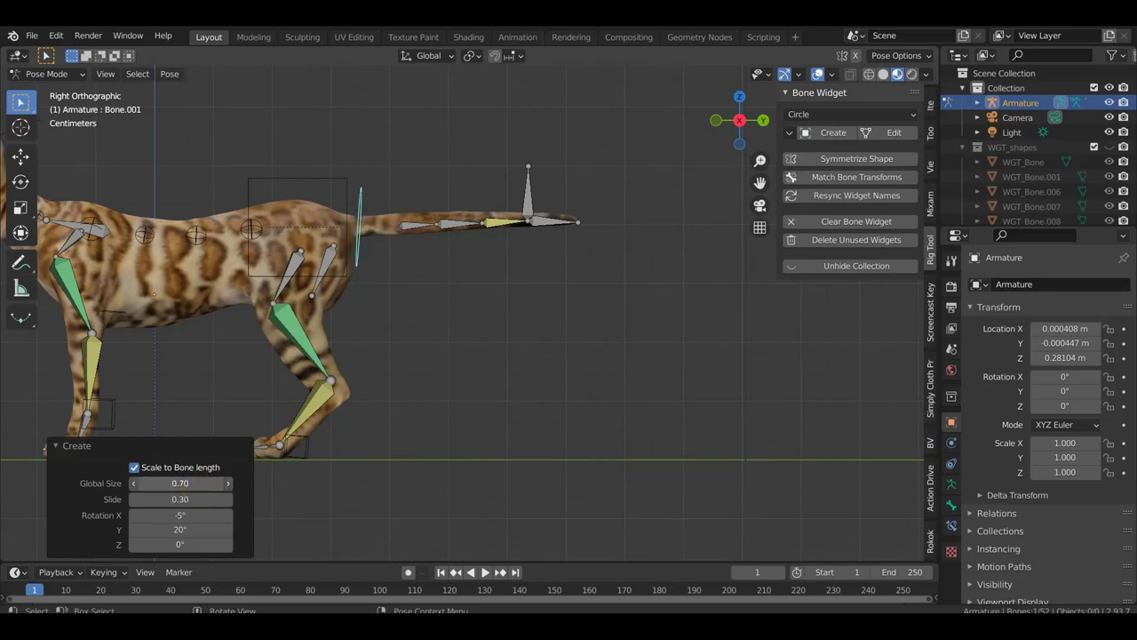
left_click_drag(166, 482, 454, 253)
left_click(416, 226)
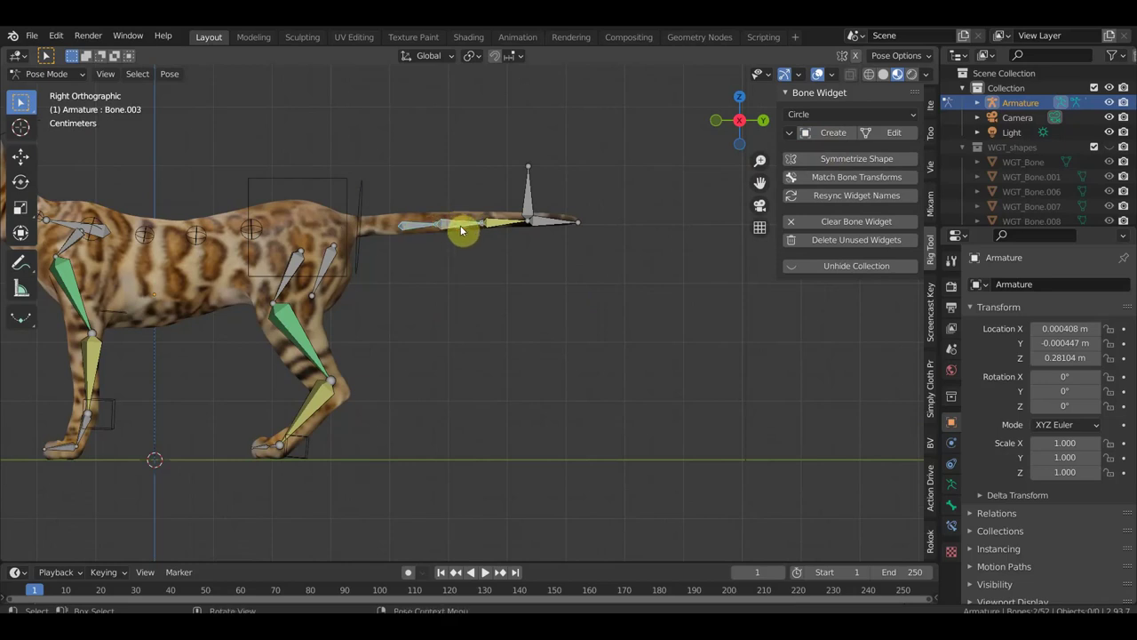
- Give the remaining tail bones Sphere widgets at Global Size 1.93, then select the upright bone above
left_click(544, 222)
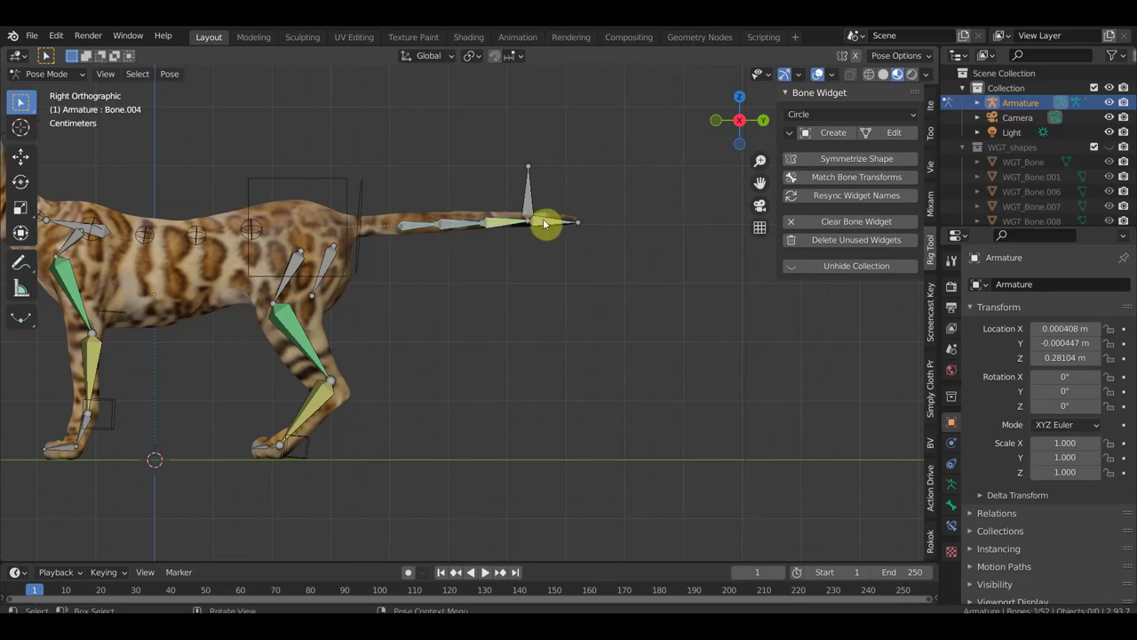
left_click(546, 227)
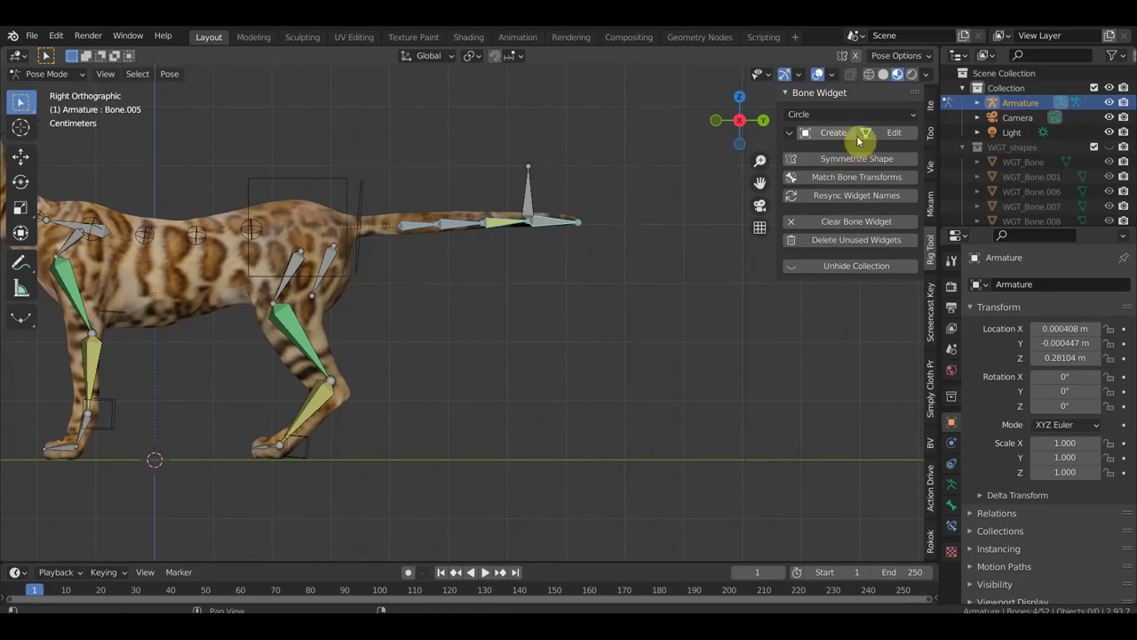
left_click(836, 114)
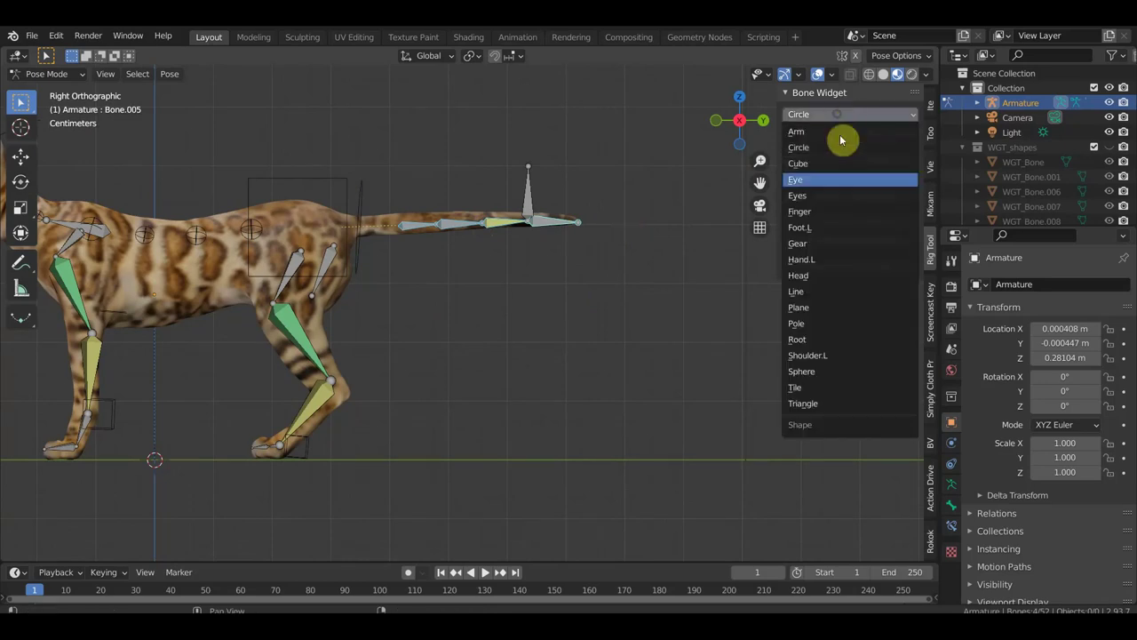
left_click(816, 371)
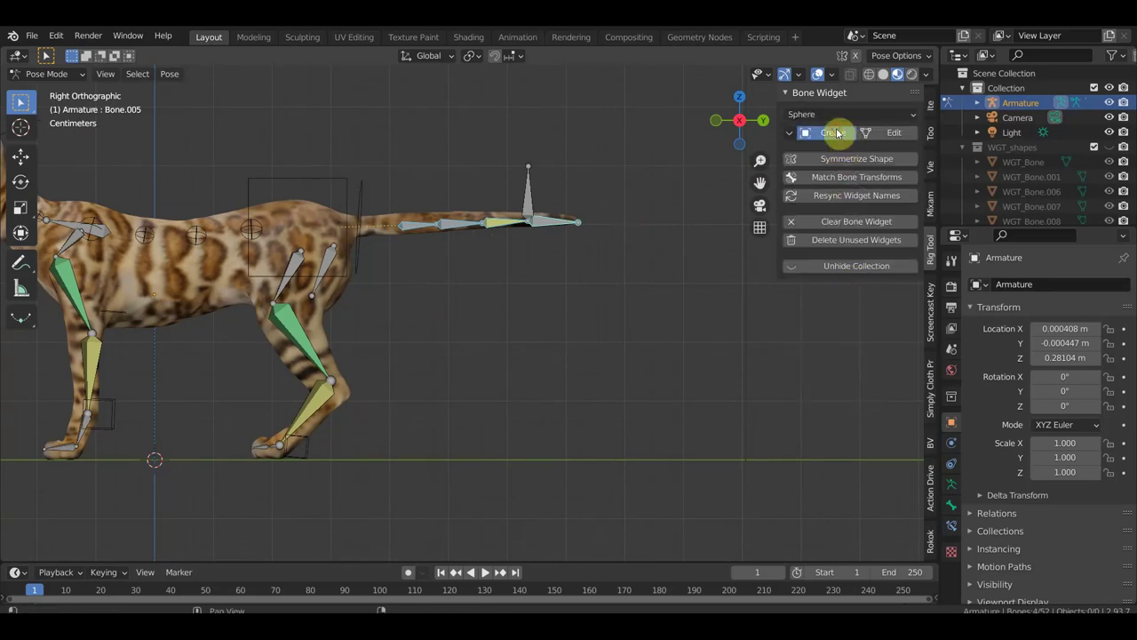
left_click(830, 133)
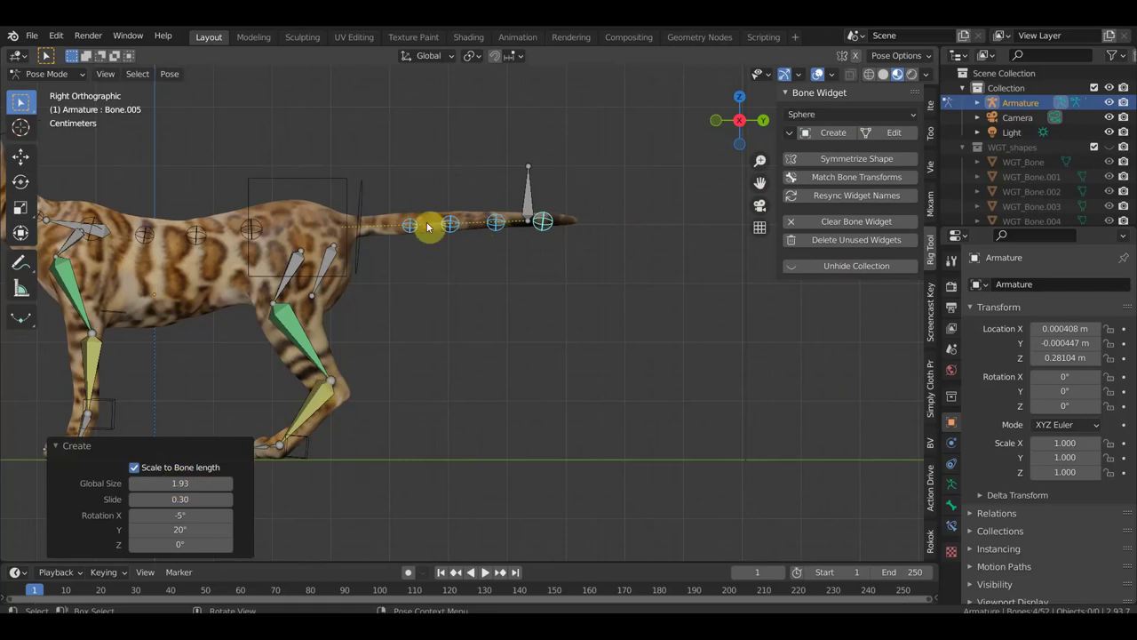
left_click(529, 188)
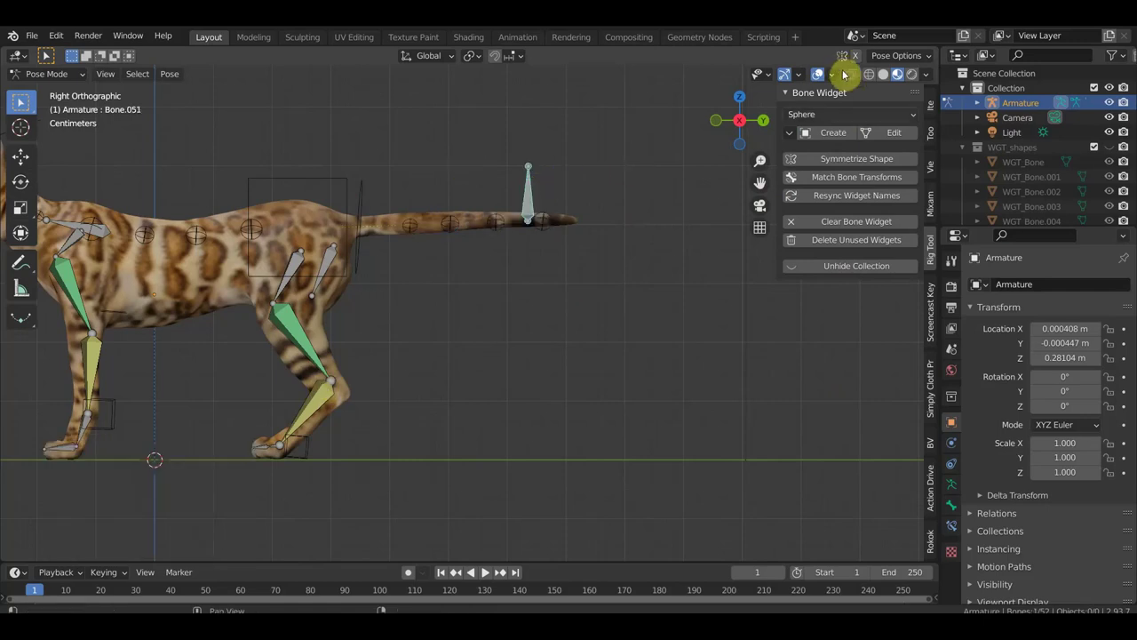
- Put a Cube widget on the upright bone above the tail, shrunk to Global Size 0.28
left_click(832, 114)
left_click(819, 163)
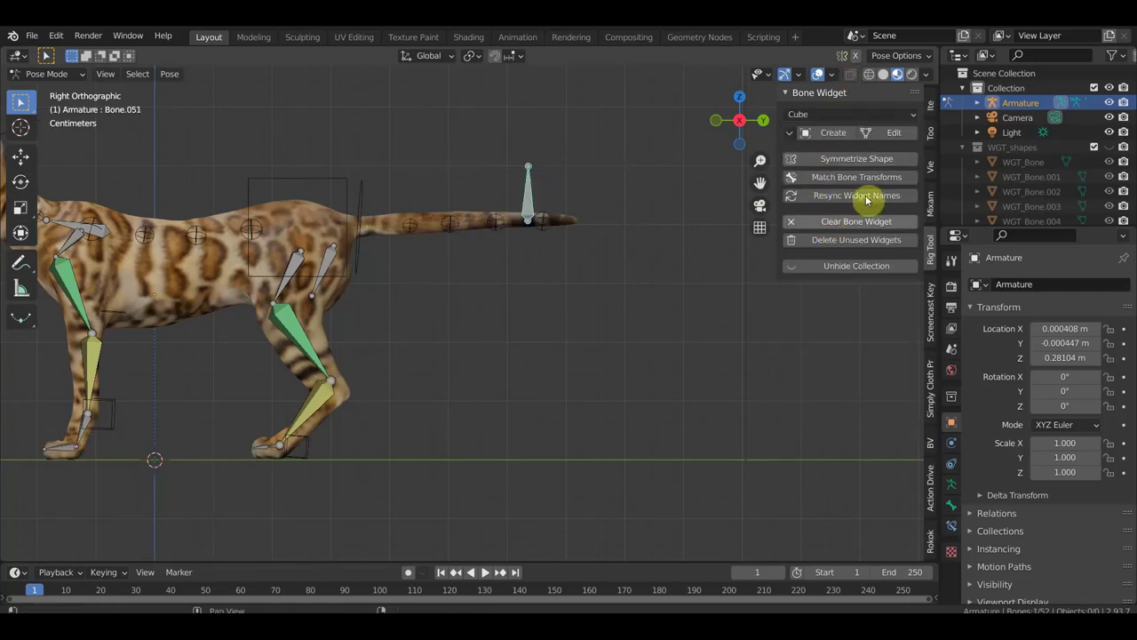
left_click(833, 132)
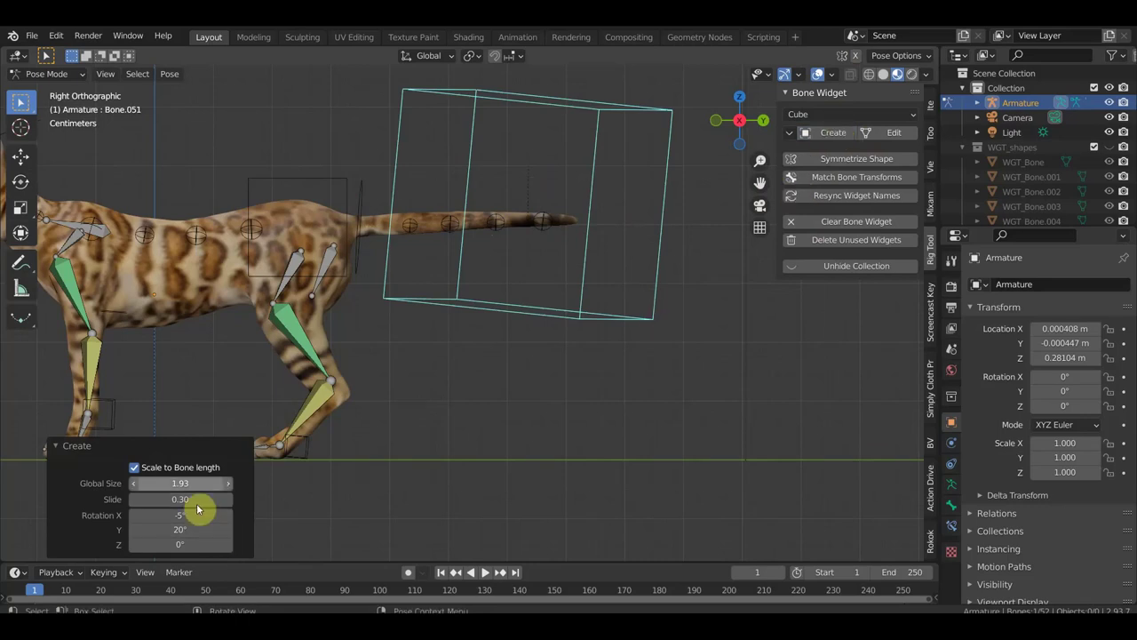
left_click_drag(182, 482, 107, 483)
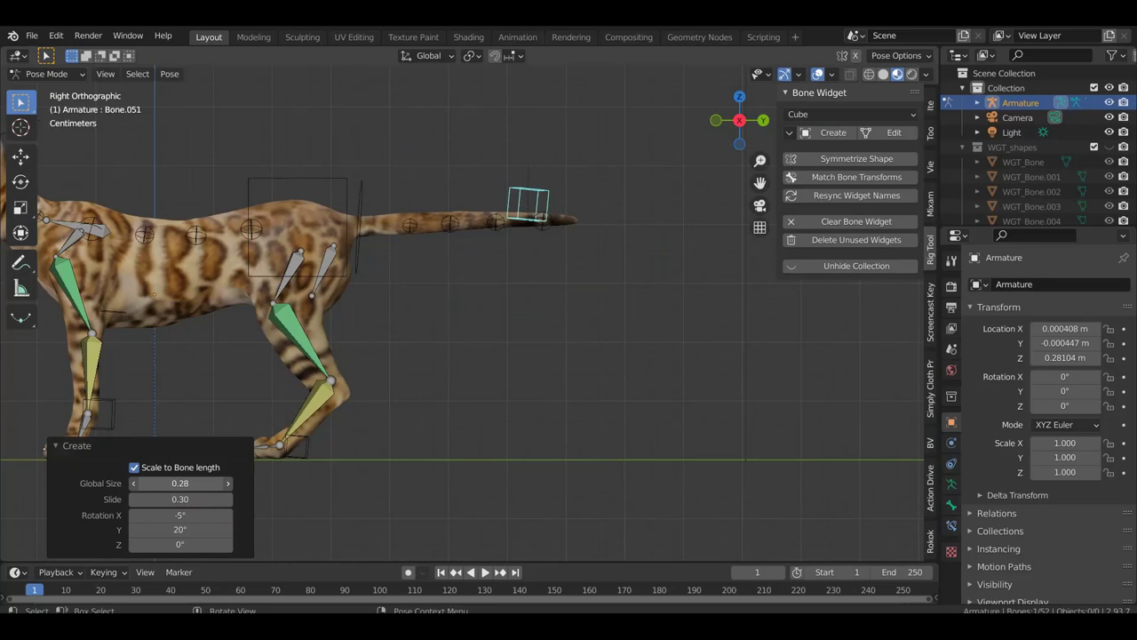
left_click_drag(179, 483, 169, 482)
mouse_move(513, 416)
middle_mouse_down()
mouse_move(479, 434)
mouse_move(376, 437)
middle_mouse_up()
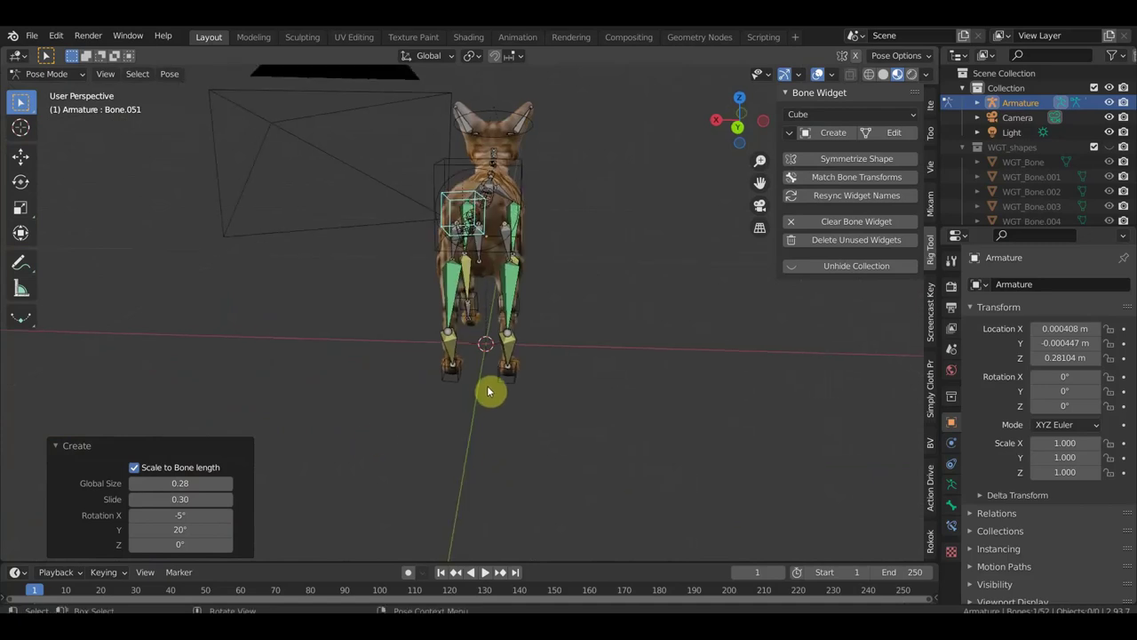
- From the top view, undo the tilted cube widget on the tail bone
key("KP_7")
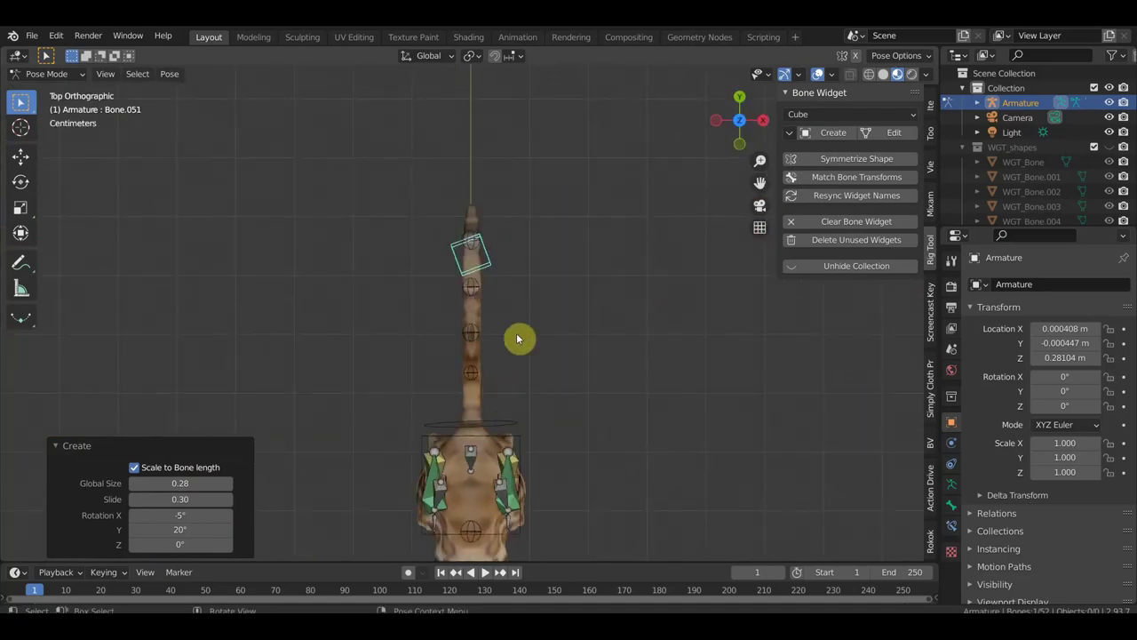
left_click_drag(180, 515, 167, 515)
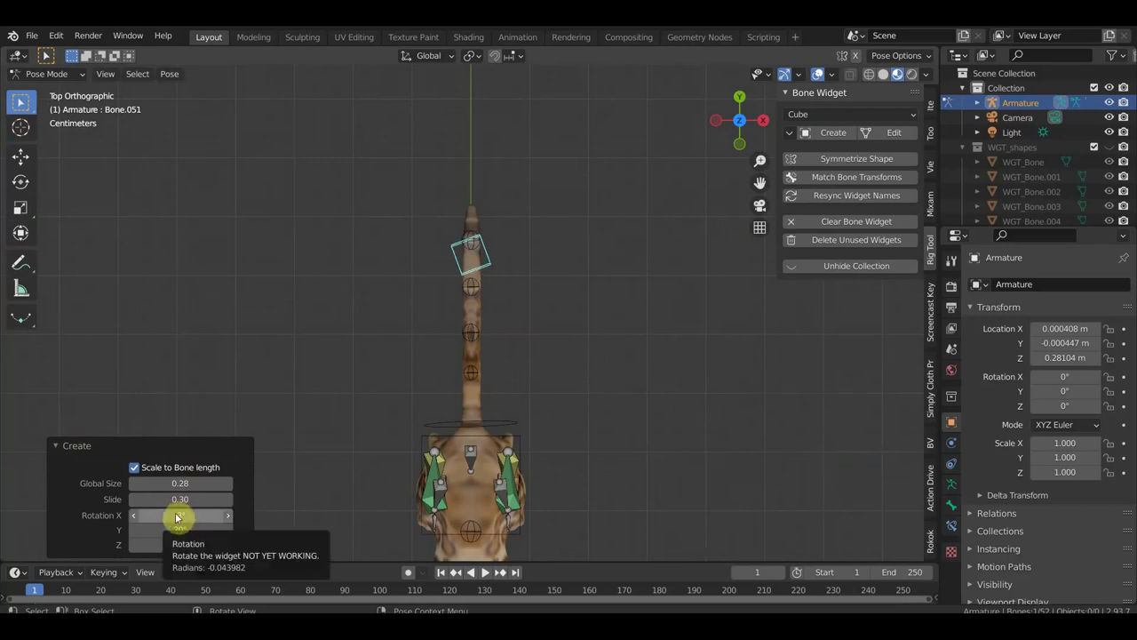
key("ctrl+z")
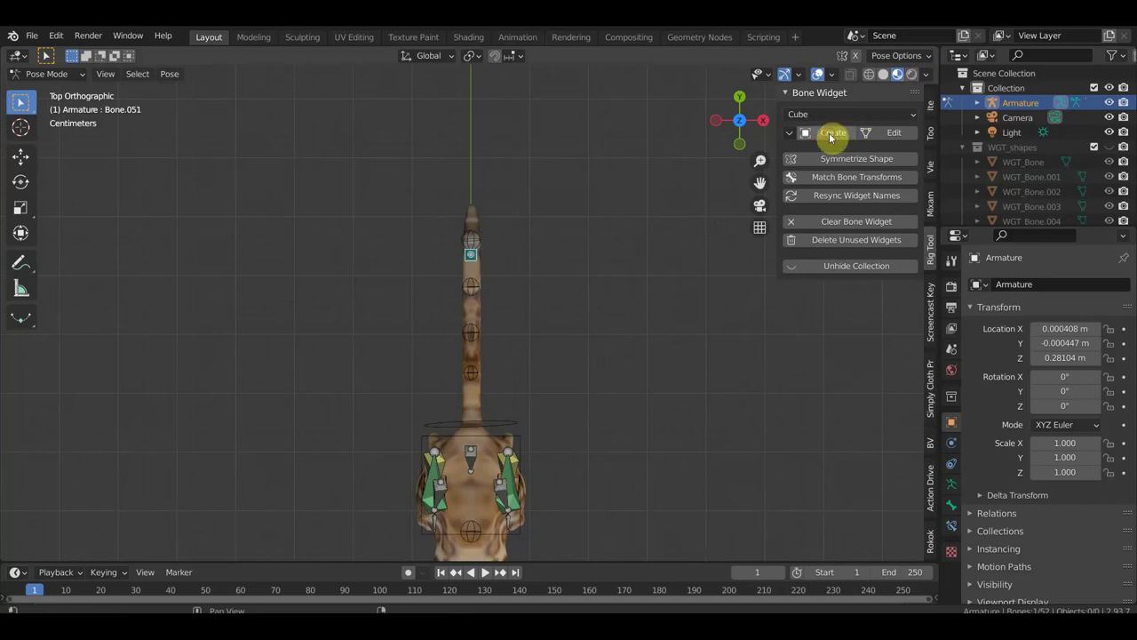
- Recreate the tail Cube widget with Slide 0.12, Z rotation 0.9° and Y rotation 0°
left_click(831, 135)
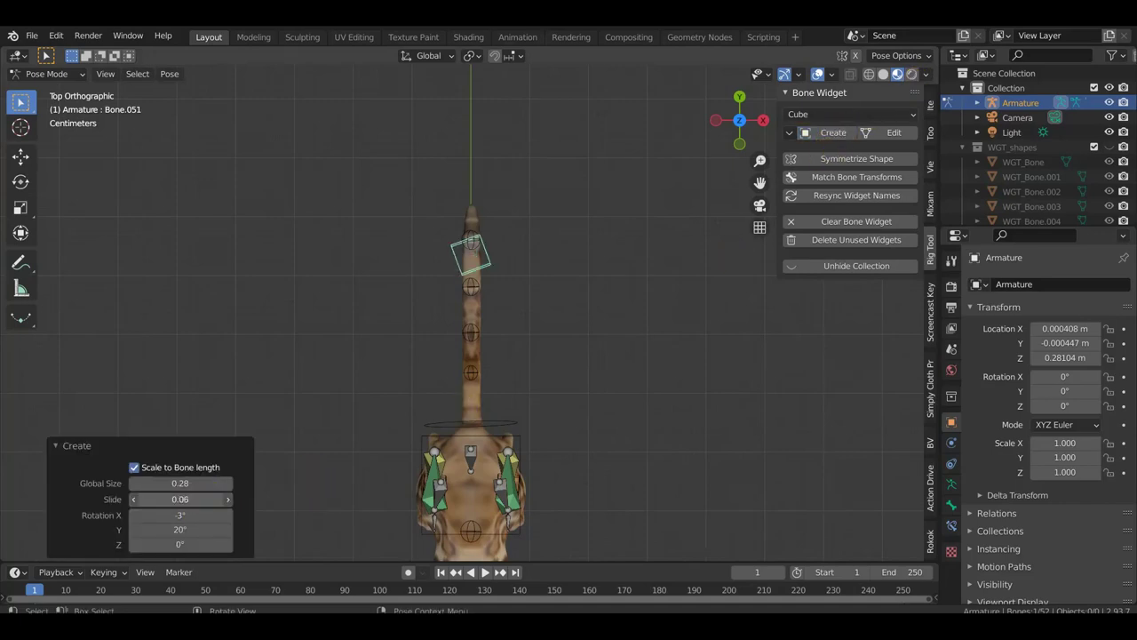
left_click_drag(179, 499, 191, 507)
left_click_drag(179, 543, 170, 544)
left_click_drag(183, 529, 176, 530)
left_click(183, 530)
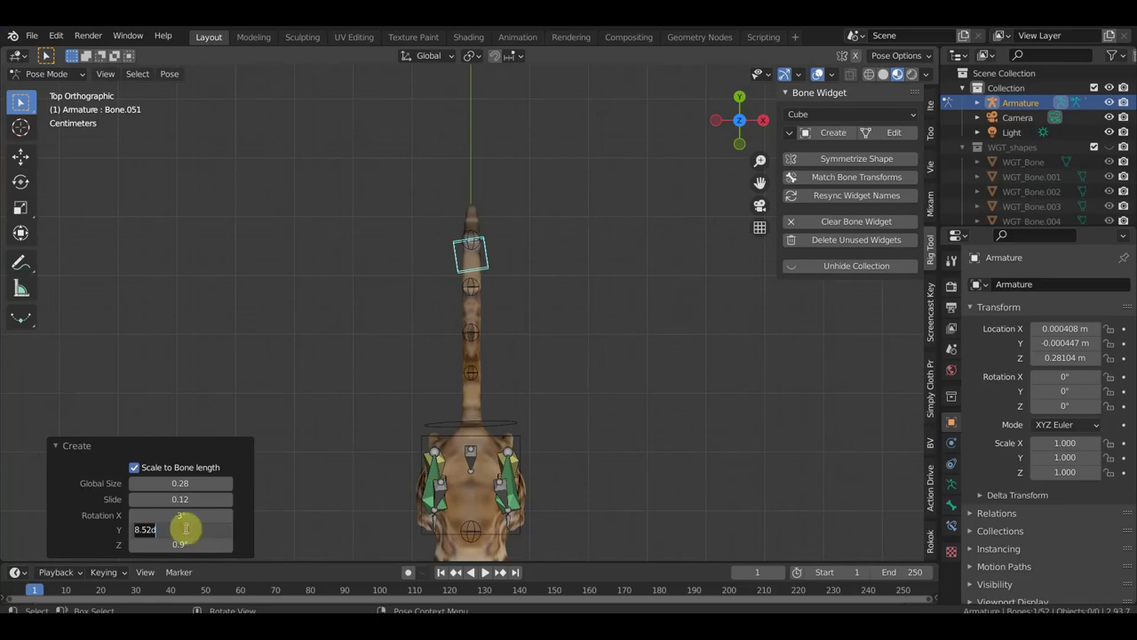
type("0")
key("Return")
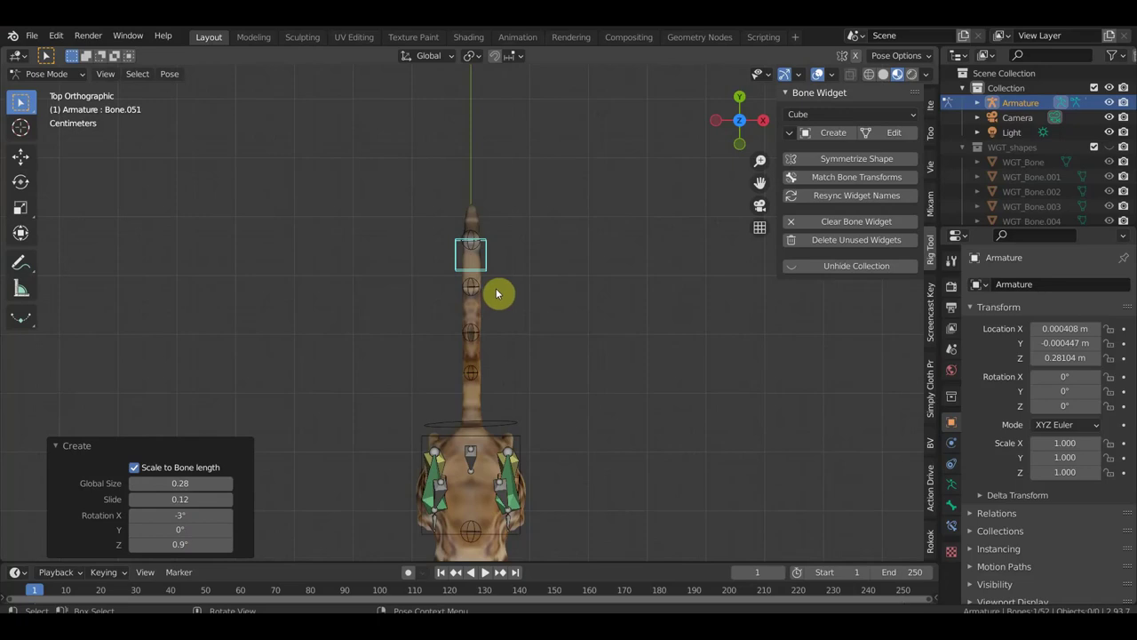
- Bring the whole cat into view and select the shoulder bone, Bone.009
middle_click_drag(589, 355, 583, 355)
key("KP_3")
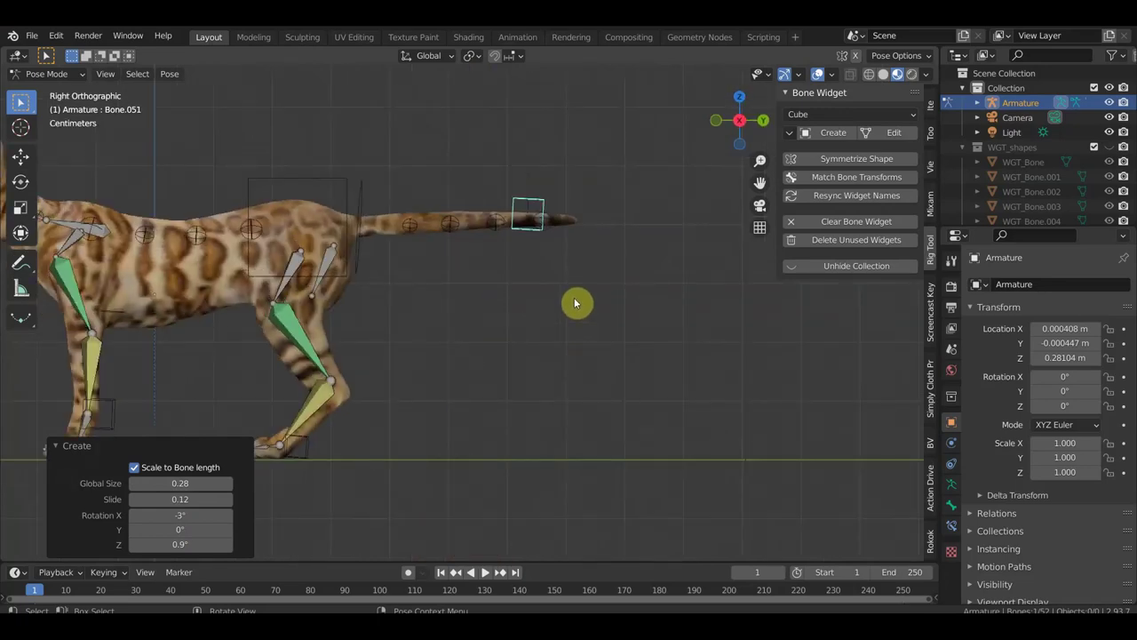
middle_click_drag(571, 247, 759, 350, "shift")
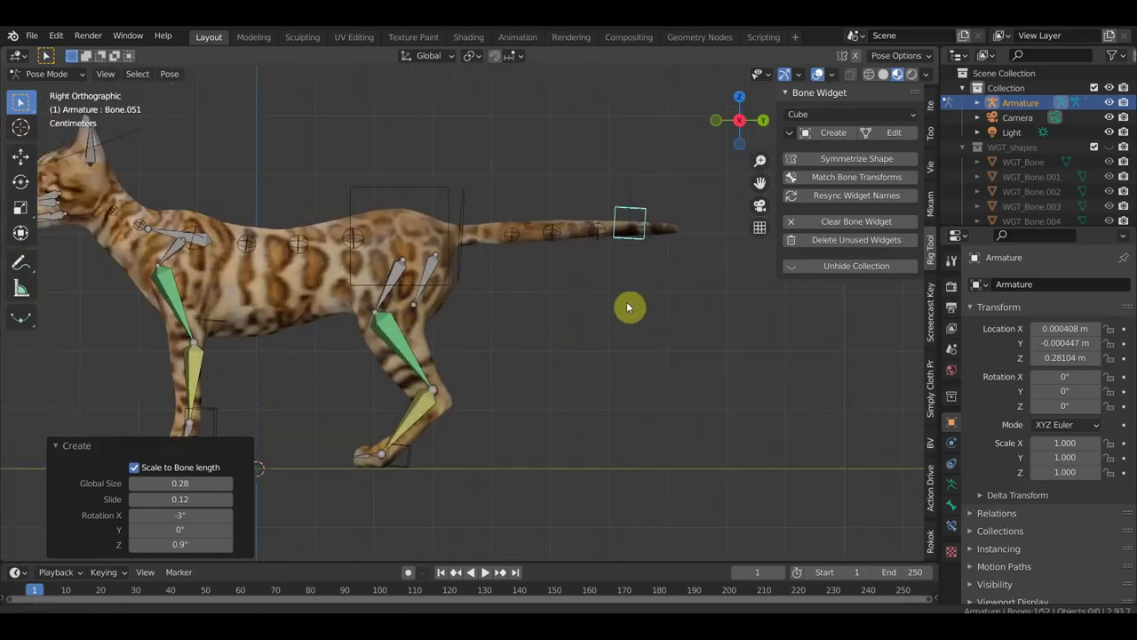
scroll(360, 271, "up", 1)
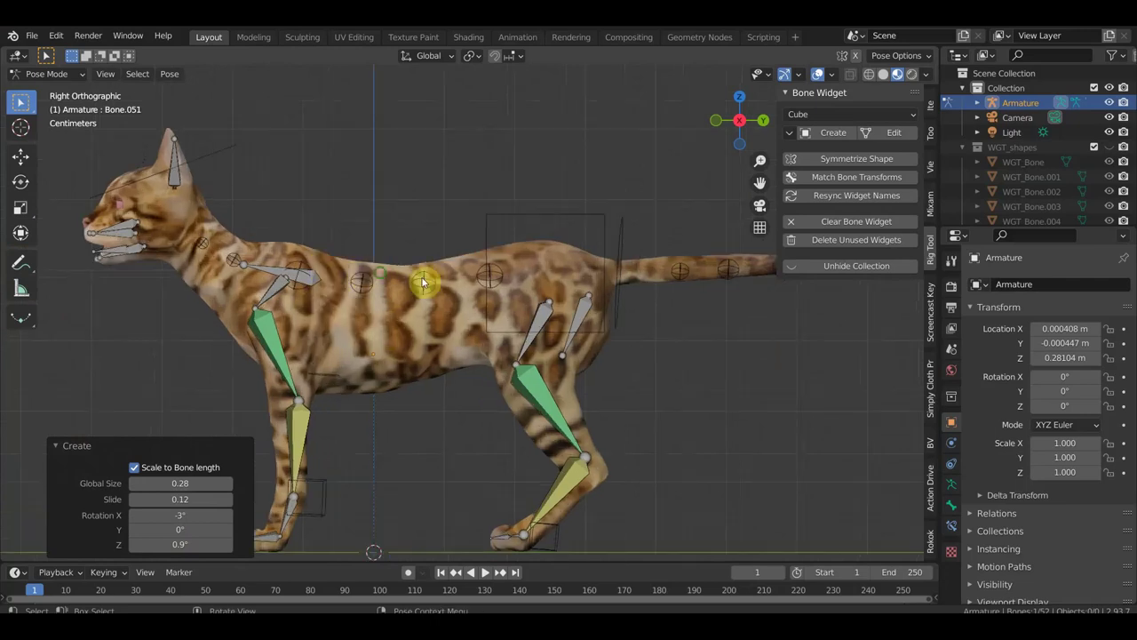
scroll(444, 283, "up", 1)
mouse_move(375, 284)
middle_mouse_down()
mouse_move(333, 435)
mouse_move(381, 330)
middle_mouse_up()
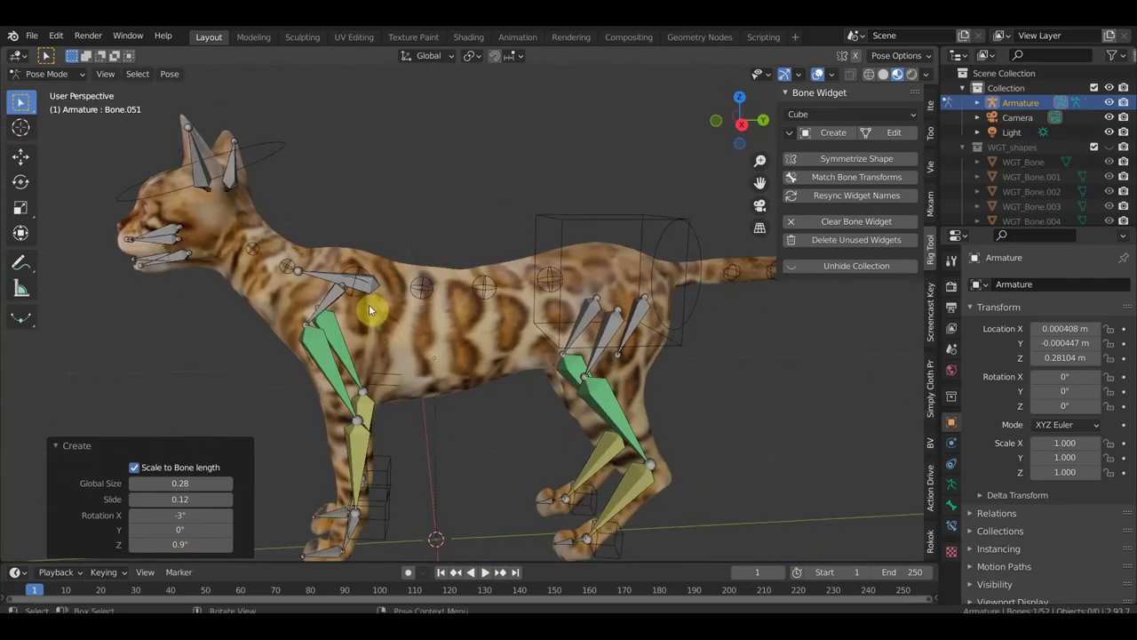
left_click(370, 295)
key("KP_1")
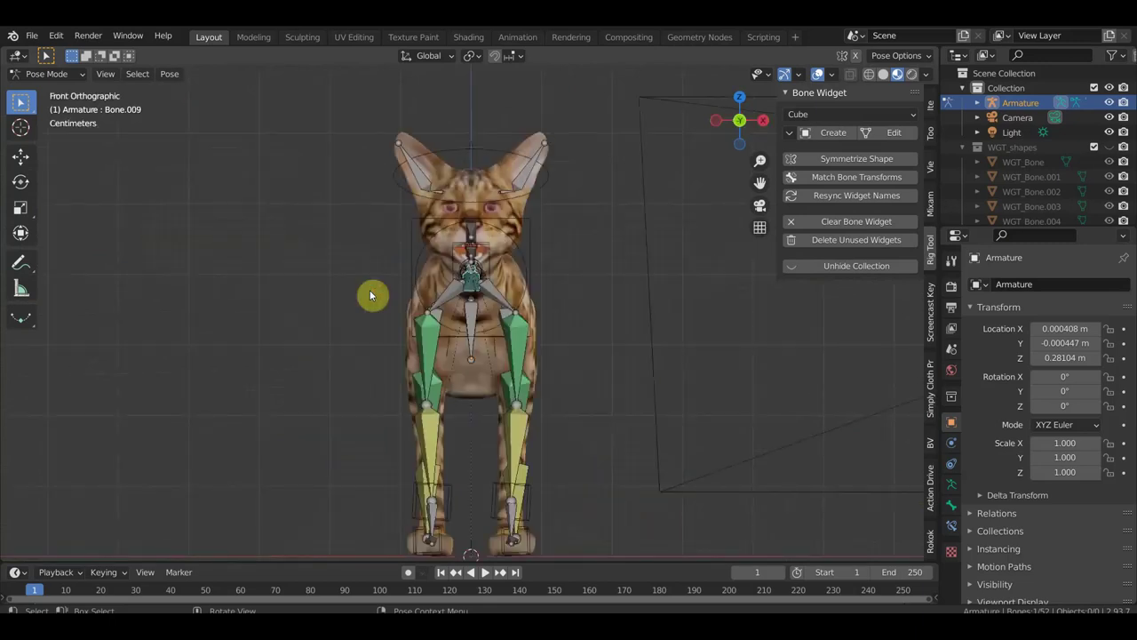
key("KP_3")
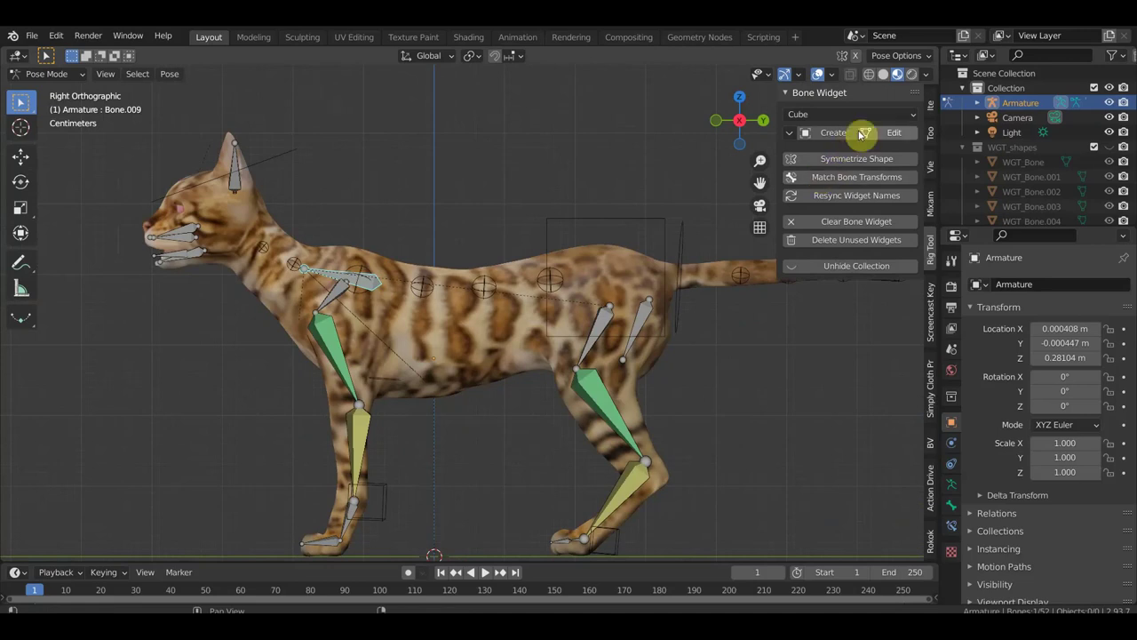
- Give the shoulder bone a Cube widget at Global Size 0.31 and Slide 0.30
left_click(830, 119)
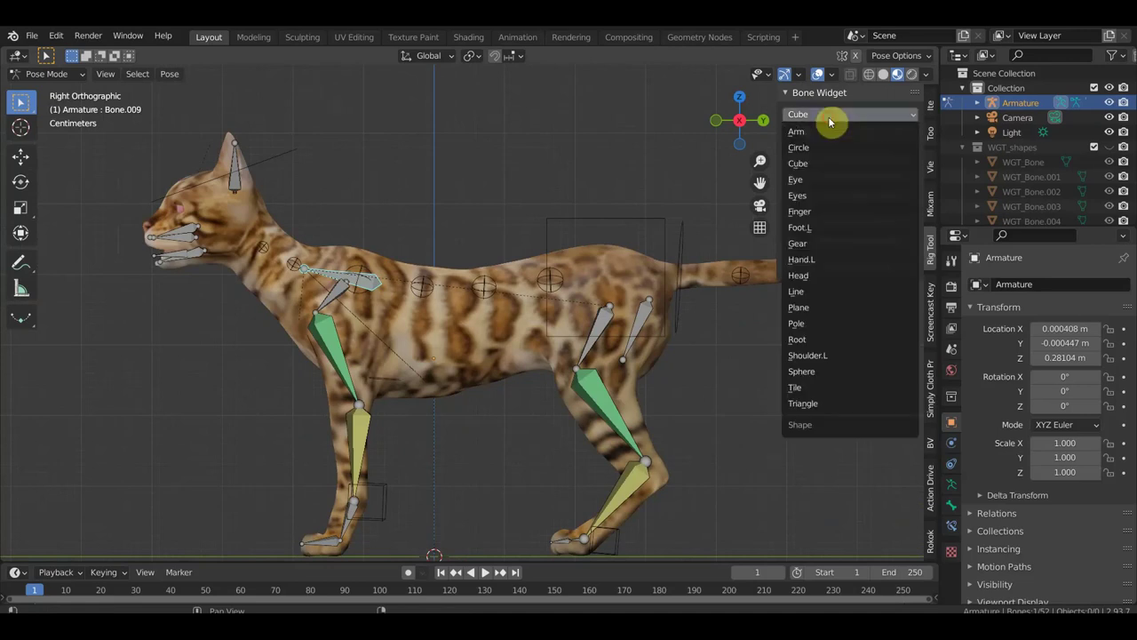
left_click(819, 163)
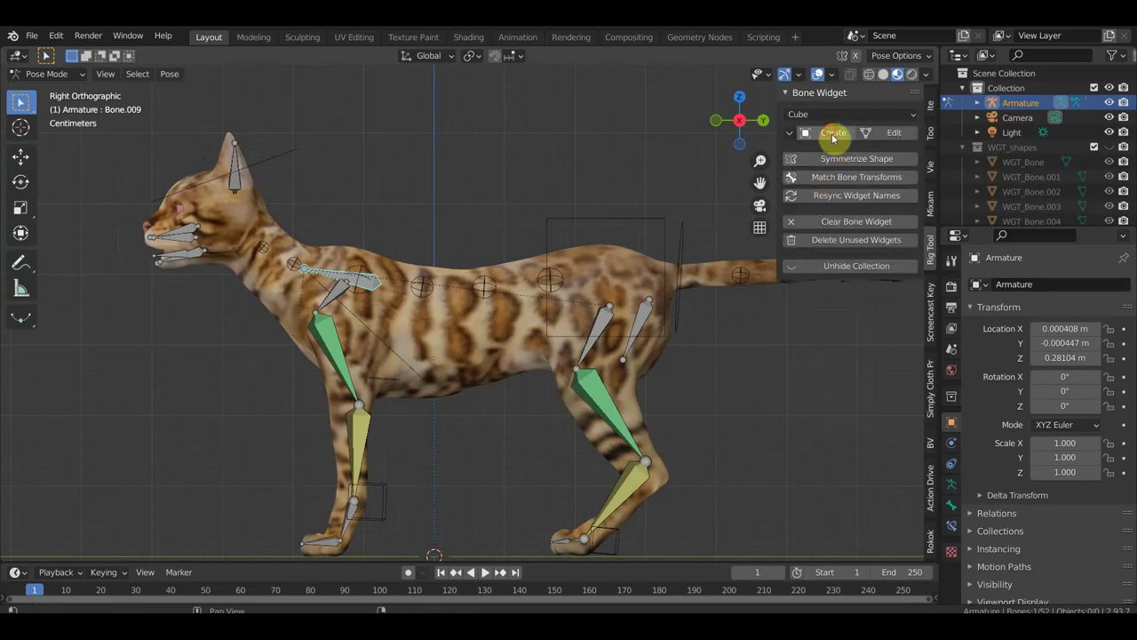
left_click(832, 133)
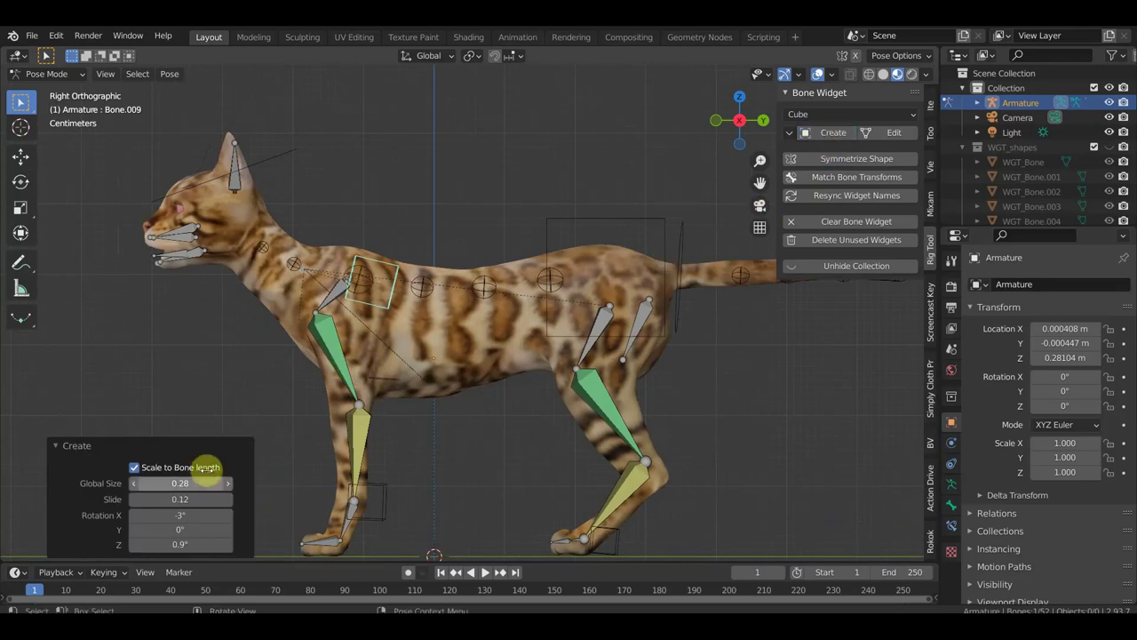
left_click_drag(179, 483, 153, 483)
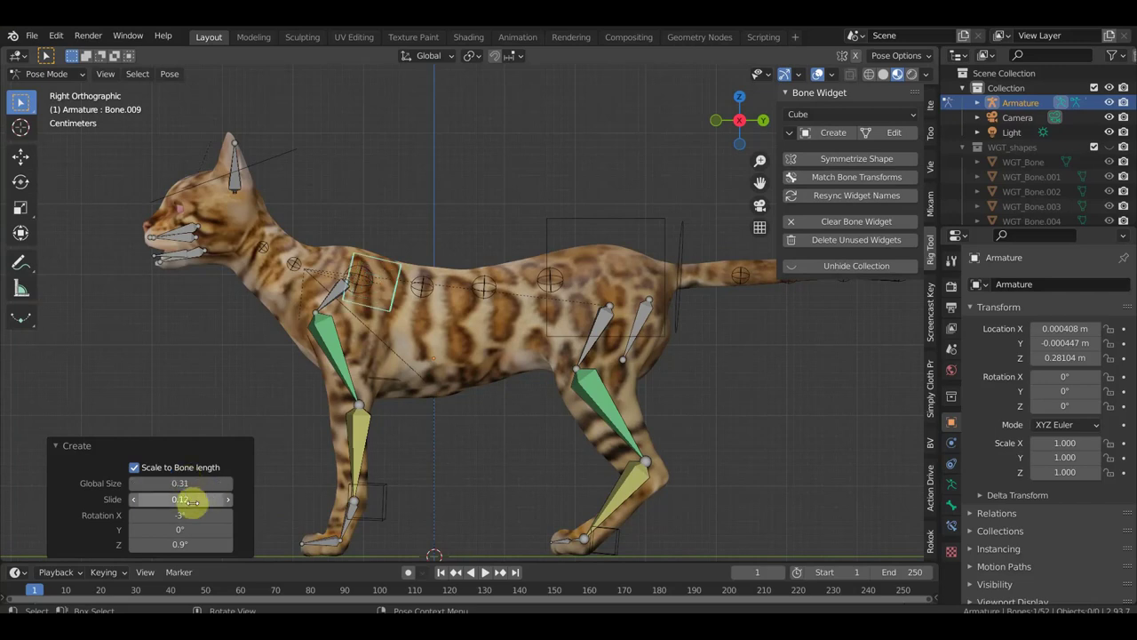
left_click_drag(180, 499, 146, 499)
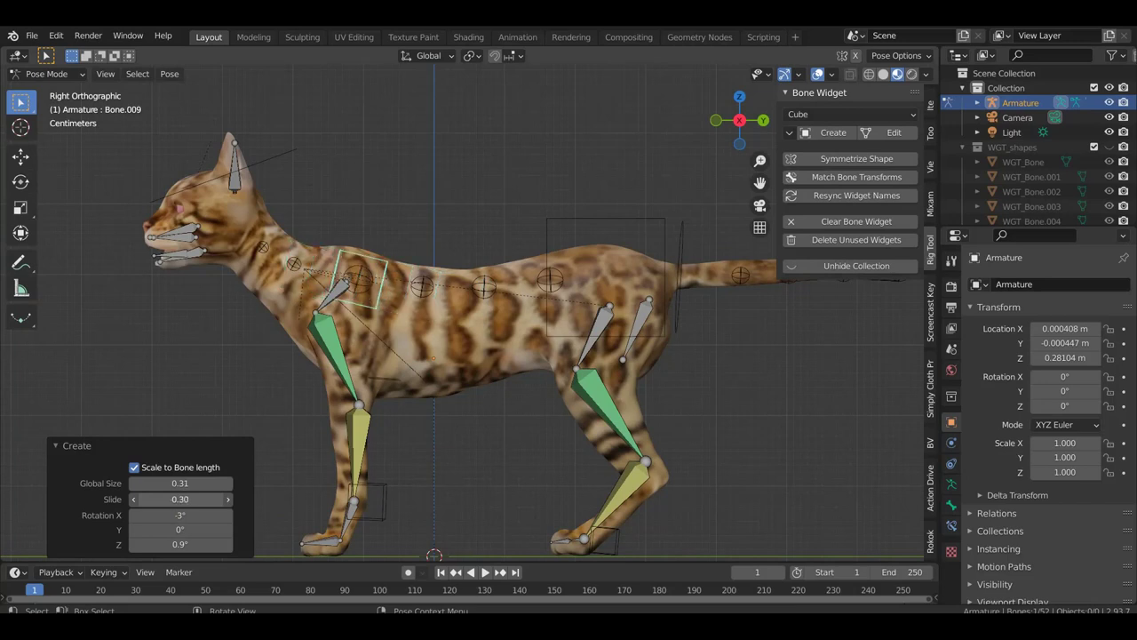
left_click_drag(194, 506, 341, 427)
- Test-move the spine bone and test-rotate the shoulder bone, undoing both changes
mouse_move(575, 203)
middle_mouse_down()
mouse_move(436, 356)
mouse_move(355, 386)
mouse_move(493, 266)
mouse_move(531, 251)
mouse_move(539, 368)
mouse_move(470, 271)
mouse_move(701, 97)
mouse_move(553, 192)
middle_mouse_up()
left_click(450, 231)
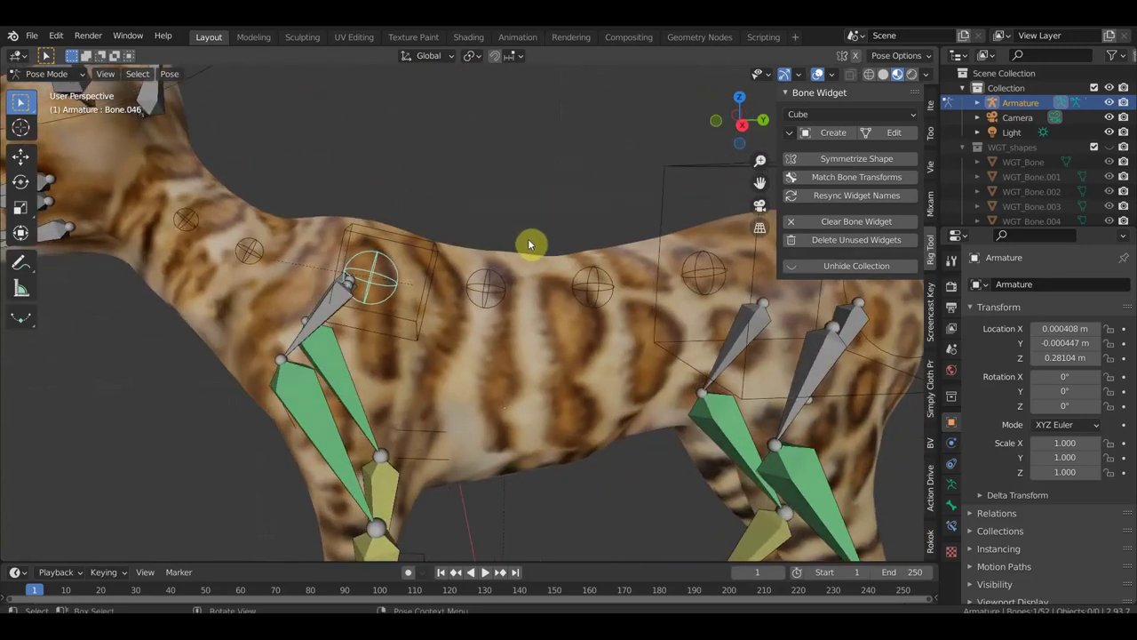
key("g")
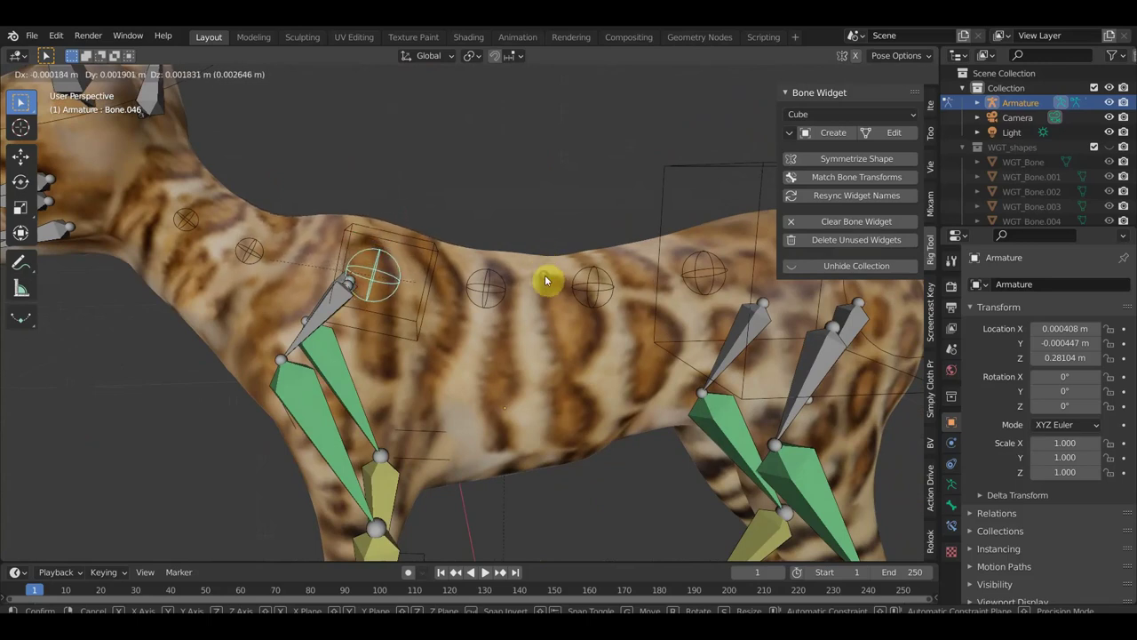
left_click(545, 281)
key("ctrl+z")
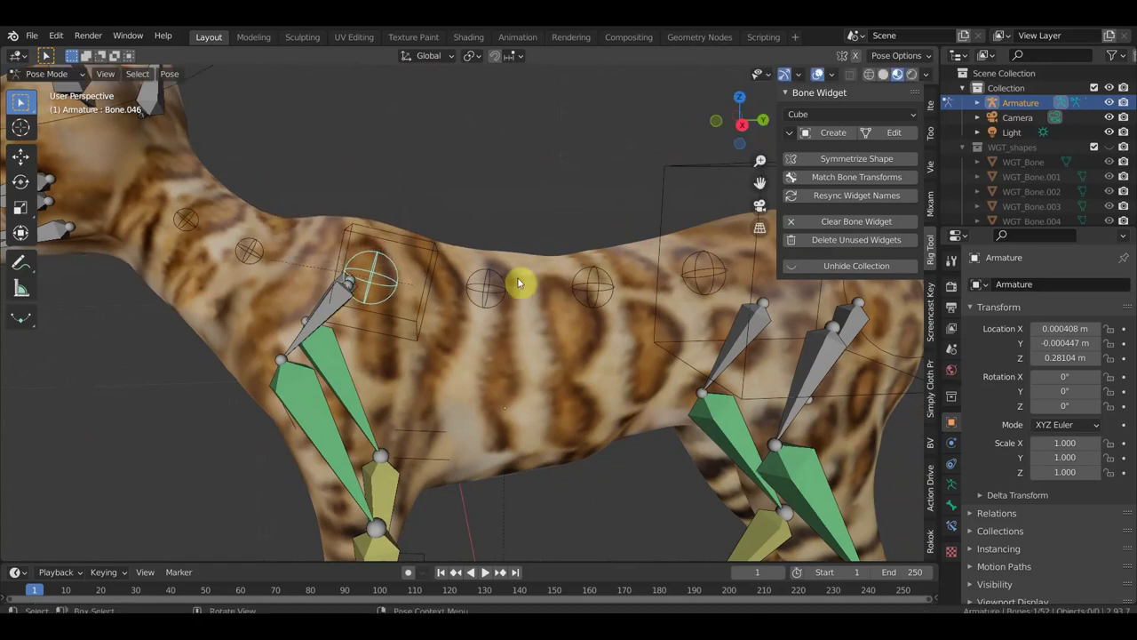
left_click(435, 276)
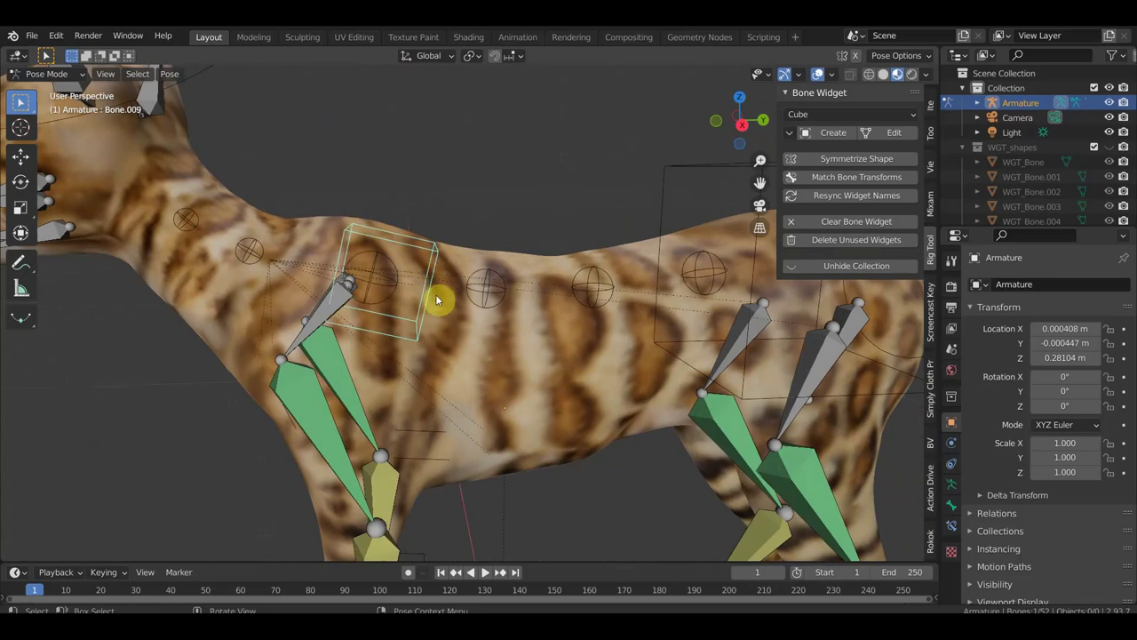
key("r")
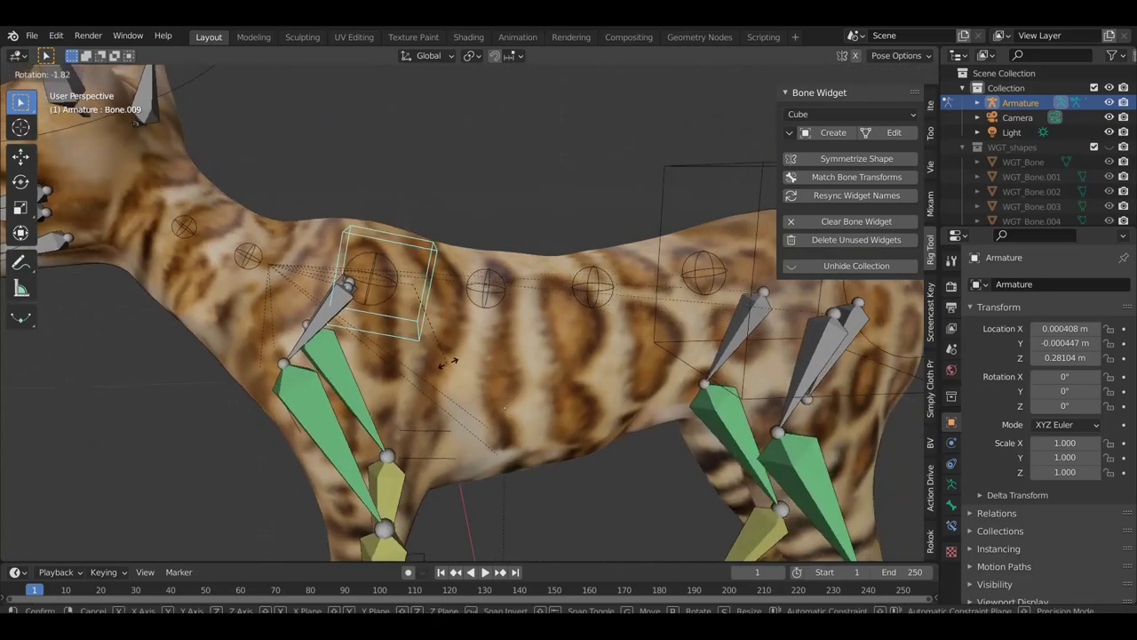
left_click(448, 373)
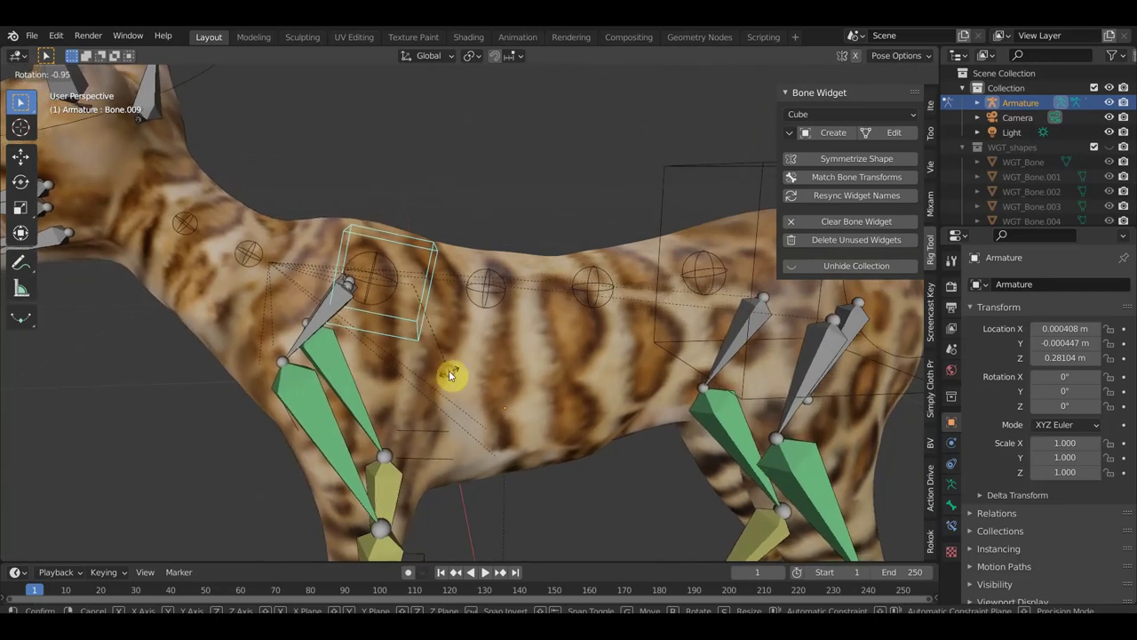
key("ctrl+z")
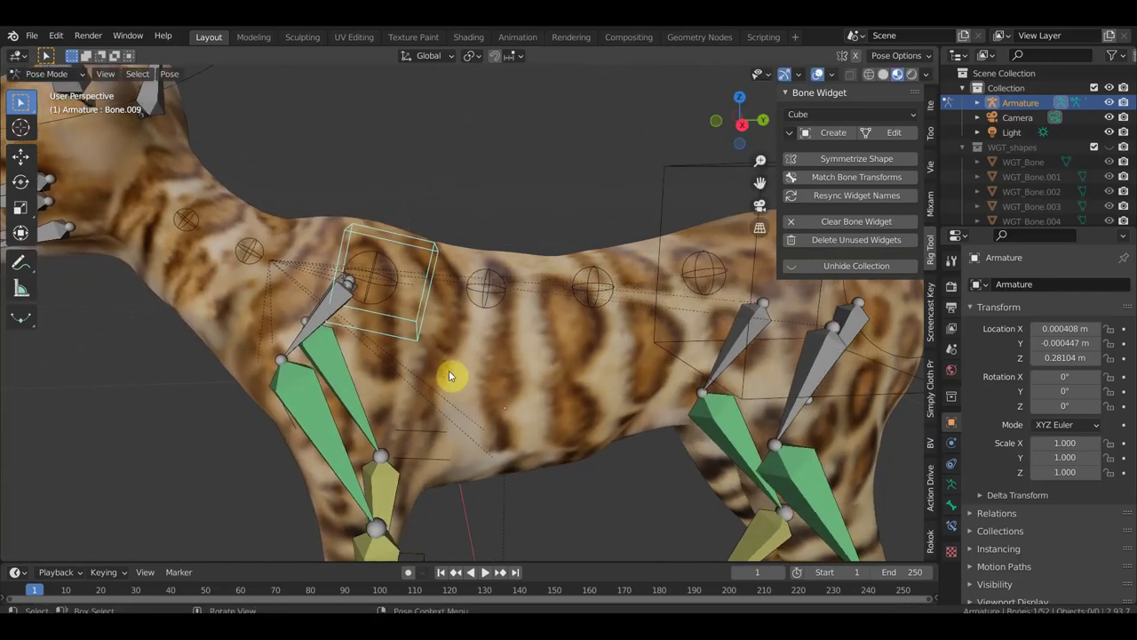
- Centre the cat in side view and select the rear upper leg bone
key("KP_3")
scroll(498, 364, "down", 2)
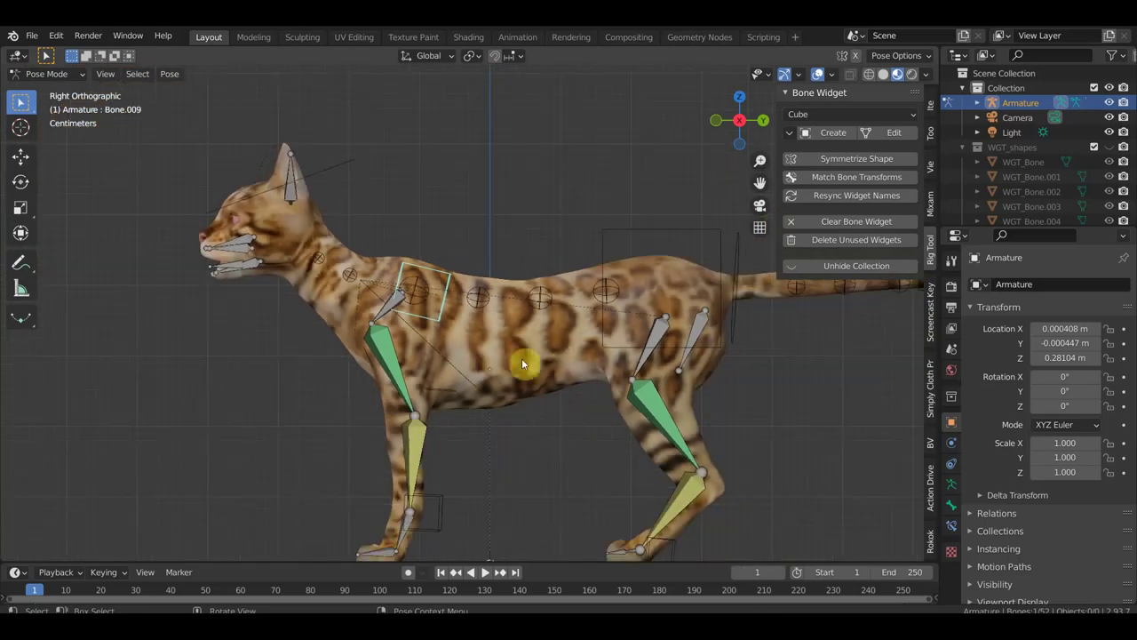
middle_click_drag(565, 355, 467, 355, "shift")
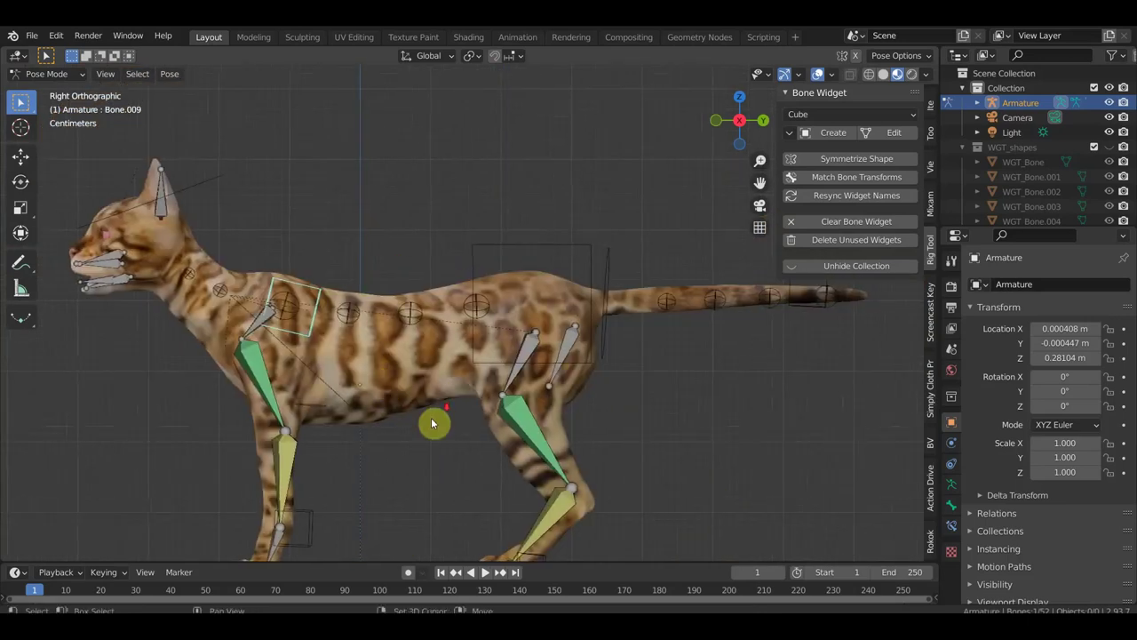
middle_click_drag(469, 397, 469, 365, "shift")
left_click(596, 308)
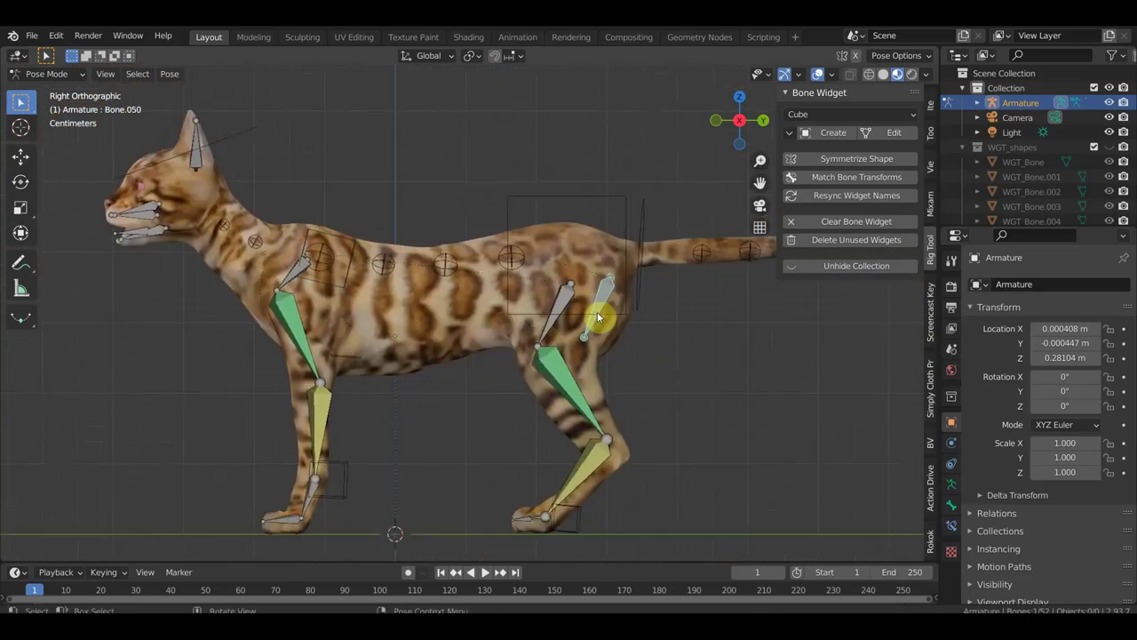
- Give the rear leg bone an enlarged Line widget
left_click(826, 114)
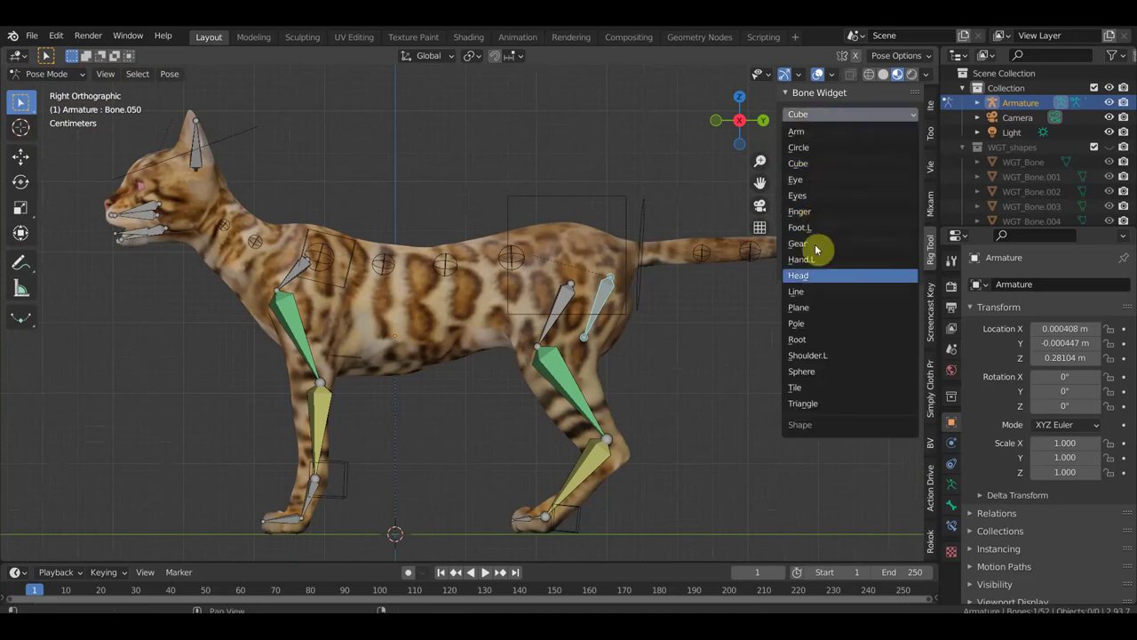
left_click(815, 293)
left_click(835, 135)
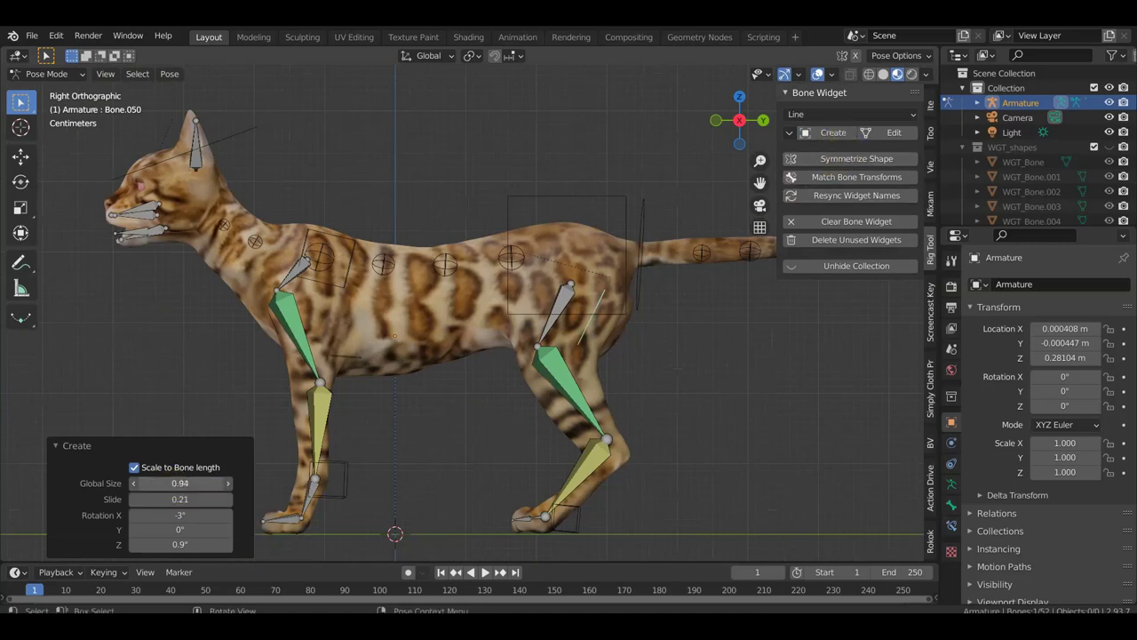
left_click_drag(189, 481, 200, 481)
mouse_move(393, 284)
middle_mouse_down("shift")
mouse_move(430, 284)
mouse_move(469, 317)
mouse_move(567, 325)
middle_mouse_up("shift")
- Give both ear bones and the jaw bone Line widgets at Global Size 1.03, Slide 0.21
left_click(421, 166)
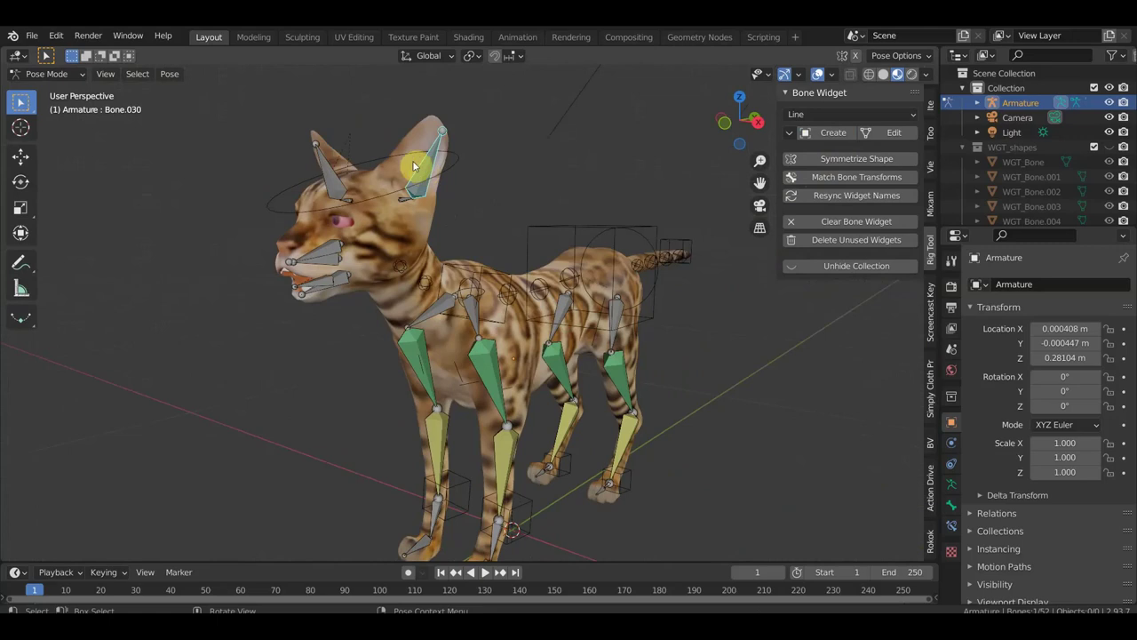
left_click(325, 168, "shift")
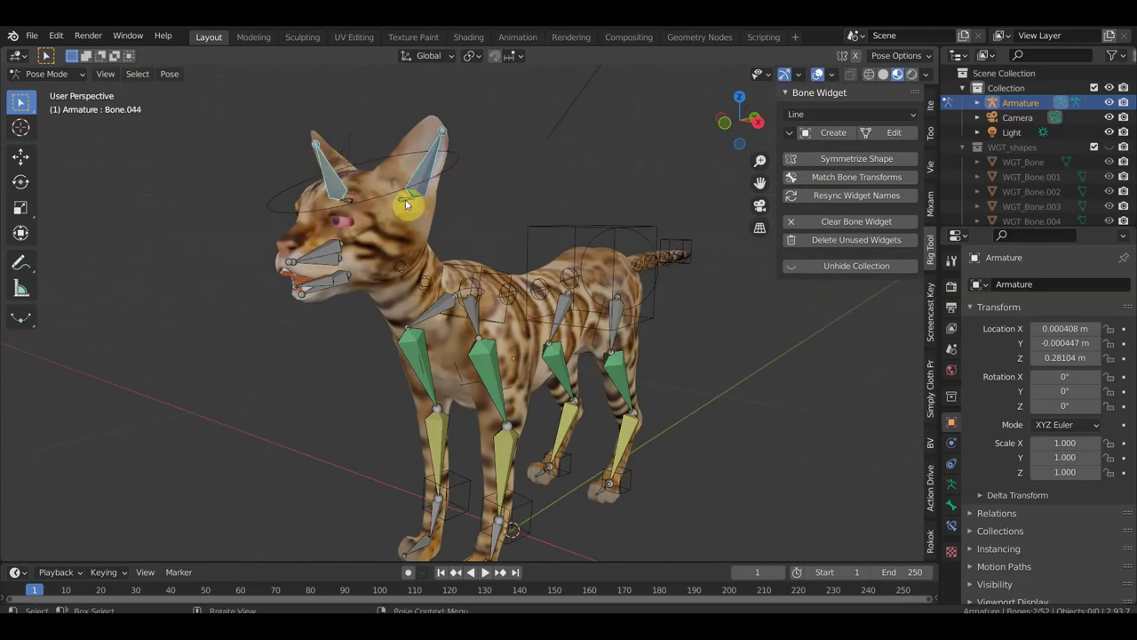
left_click(833, 133)
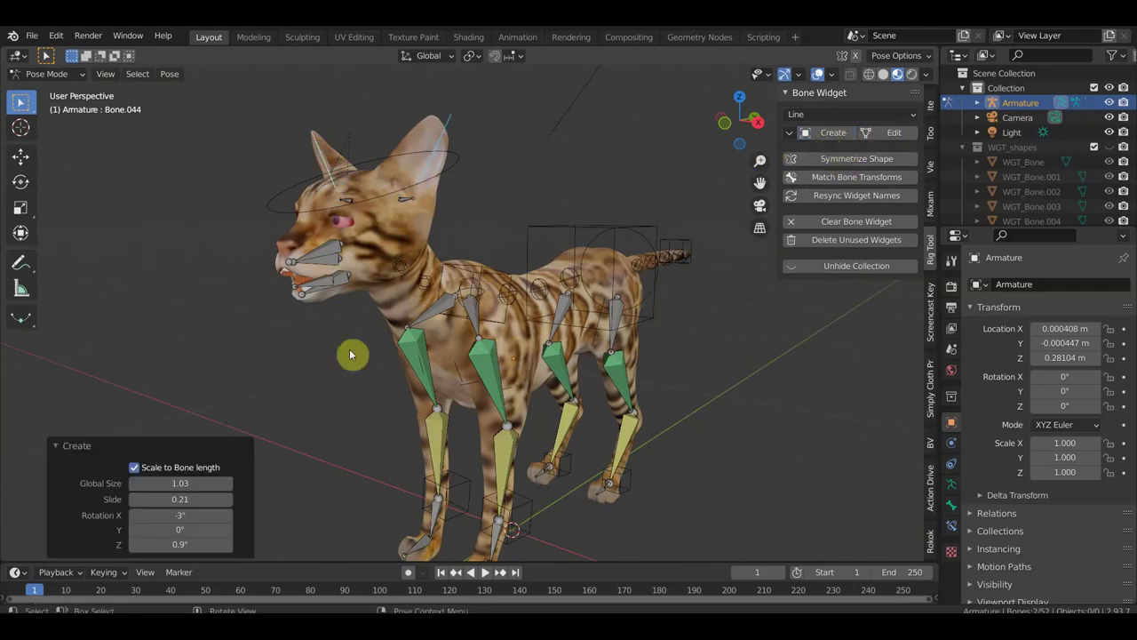
middle_click_drag(329, 264, 292, 257)
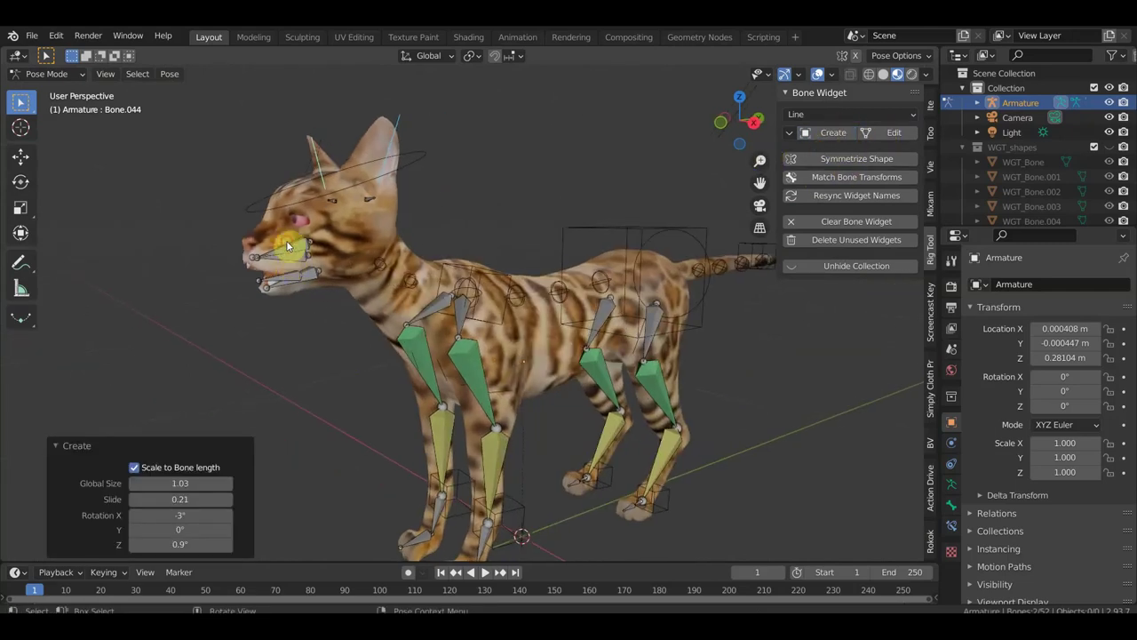
left_click(286, 242)
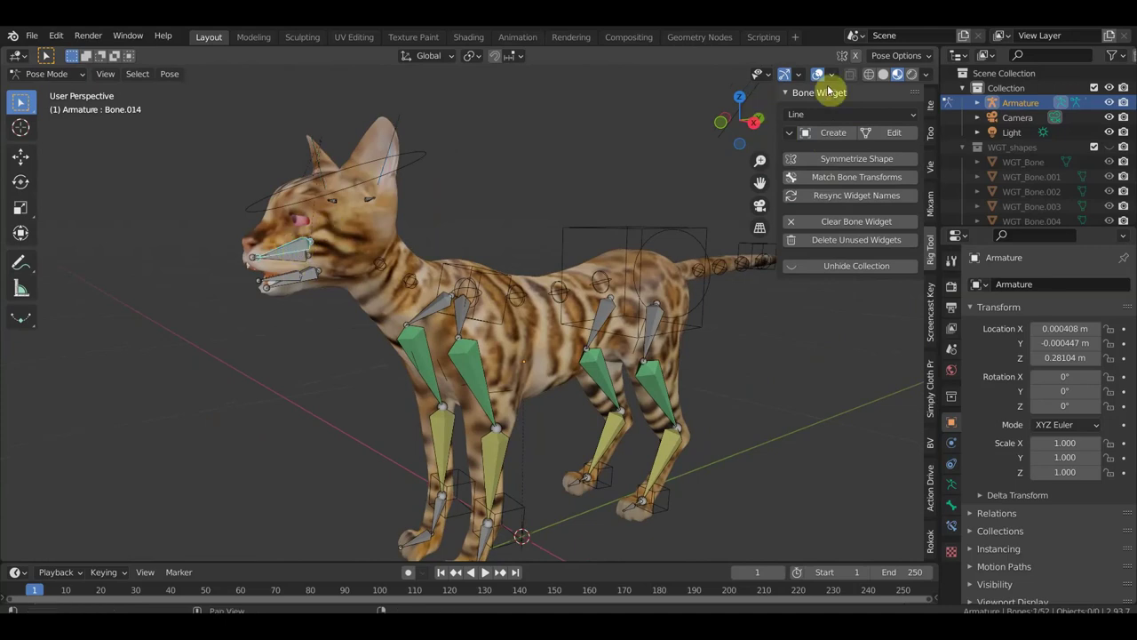
left_click(833, 133)
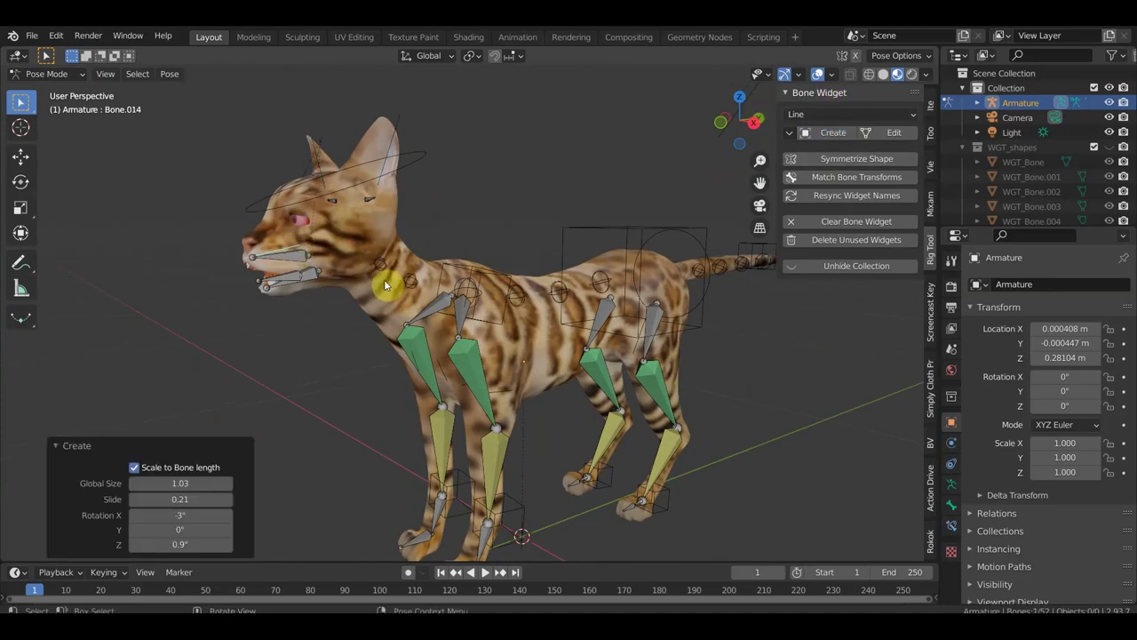
- Select the lower jaw bone and frame the cat in side-on orthographic view
left_click(312, 280)
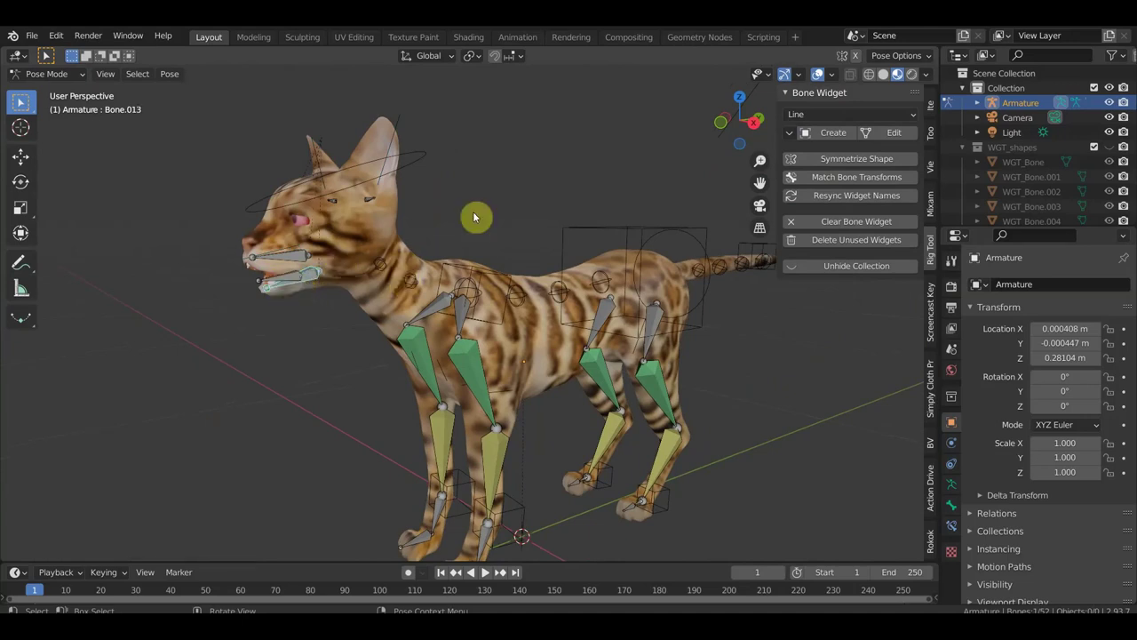
key("KP_3")
middle_click_drag(496, 241, 449, 129, "shift")
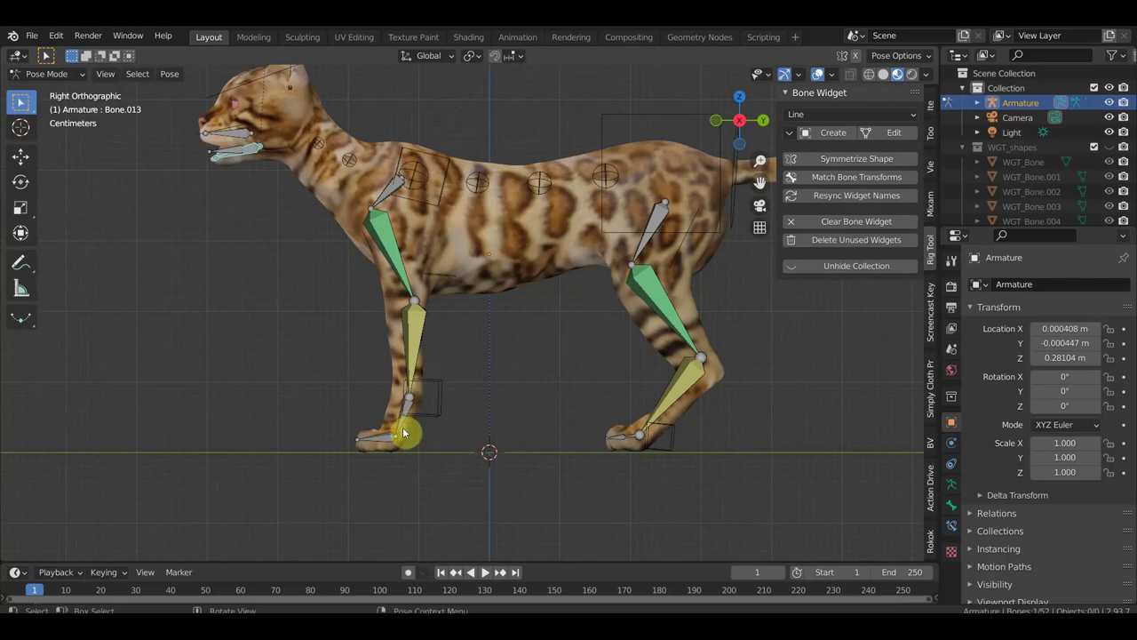
- Give the bones of both front legs Line widgets
left_click(420, 342)
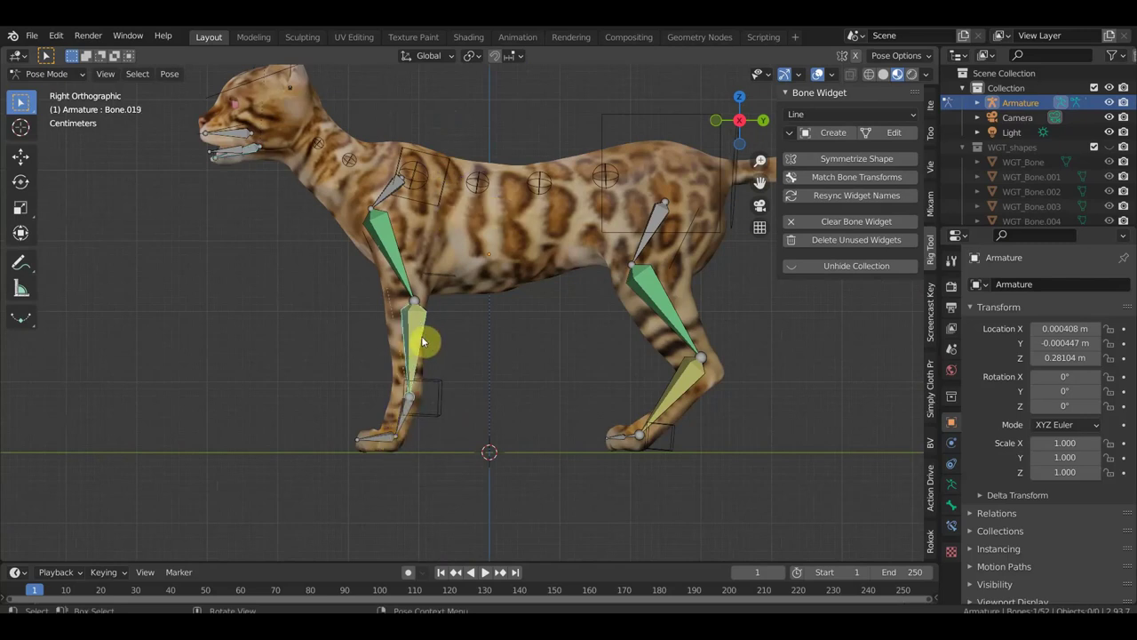
left_click(391, 255, "shift")
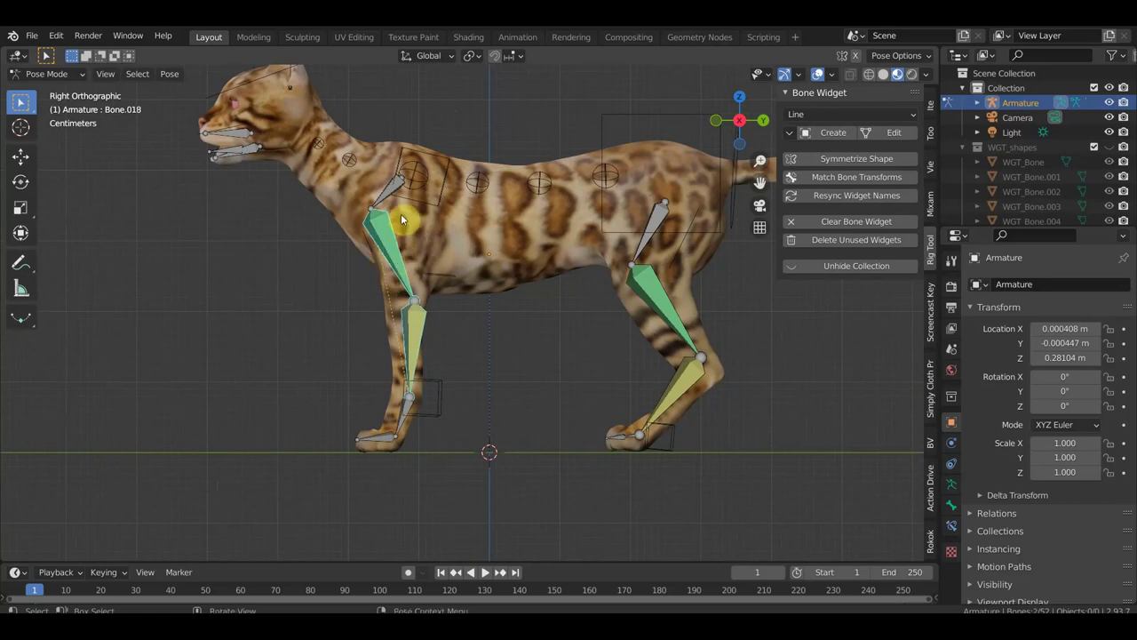
left_click(832, 135)
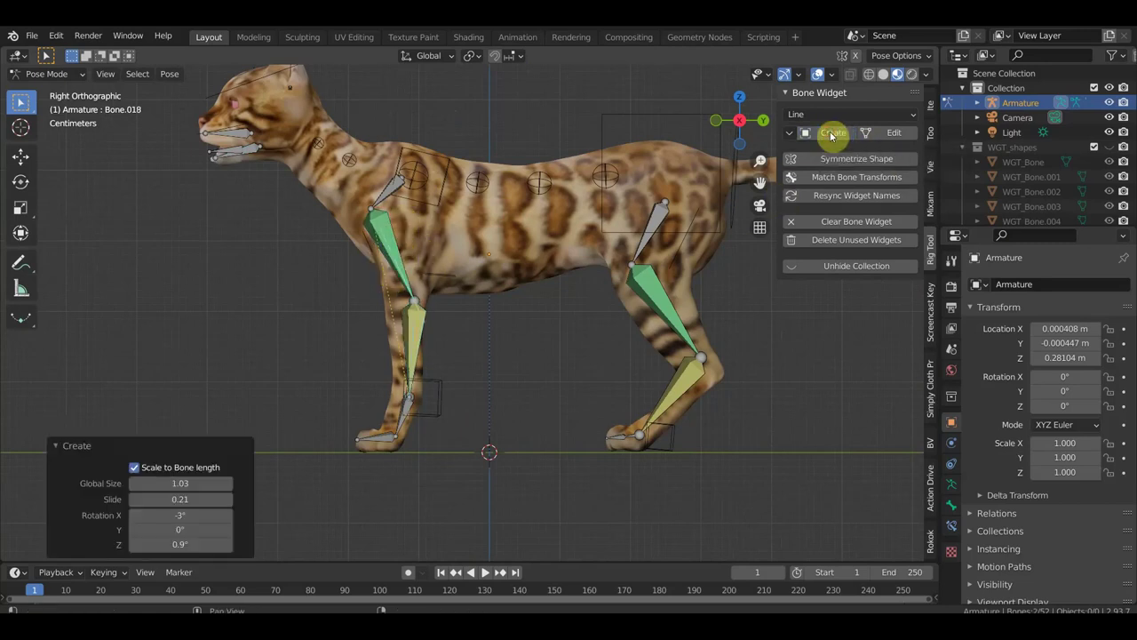
middle_click_drag(533, 343, 646, 344)
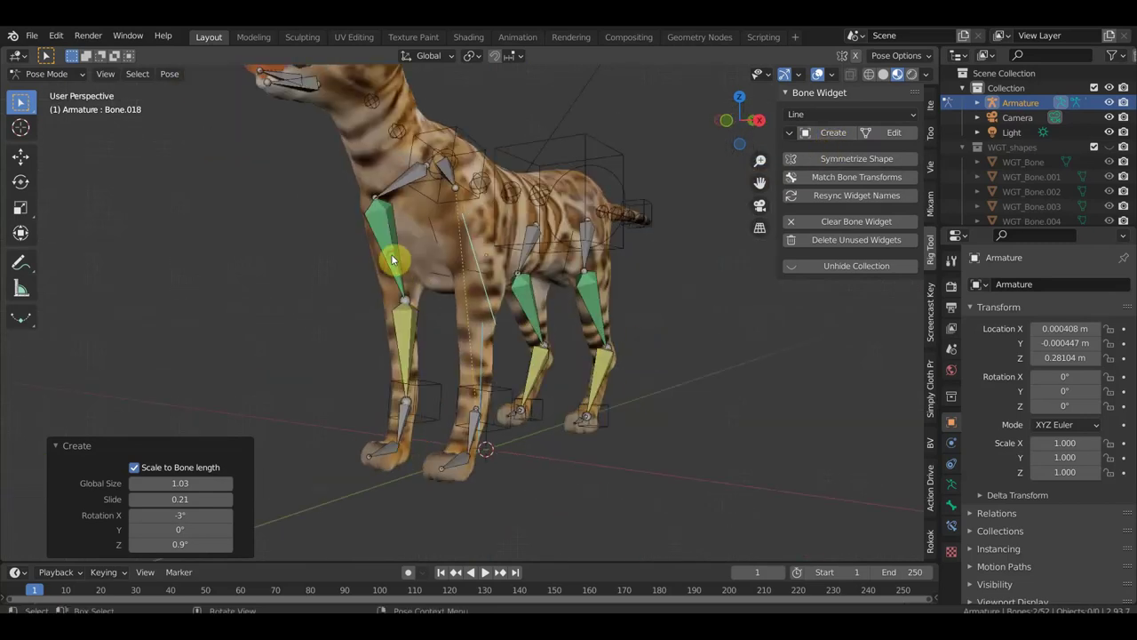
left_click(417, 335)
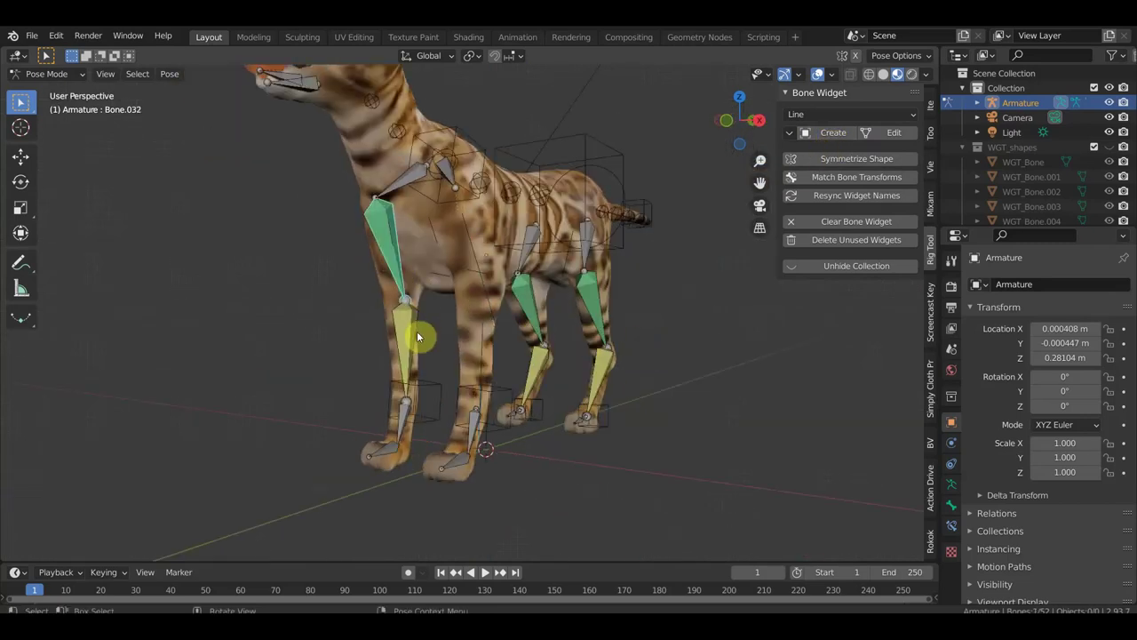
left_click(830, 133)
- Give three hind-leg bones Line widgets at Global Size 1.03, then select a hip bone
middle_click_drag(653, 303, 566, 308)
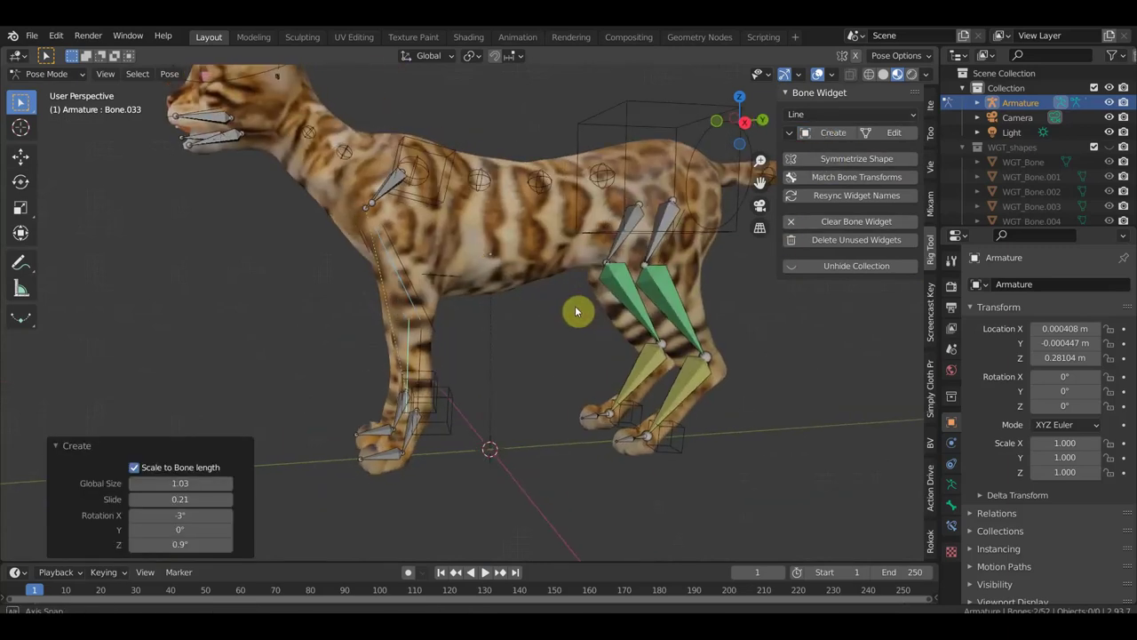
left_click(676, 305)
left_click(659, 369, "shift")
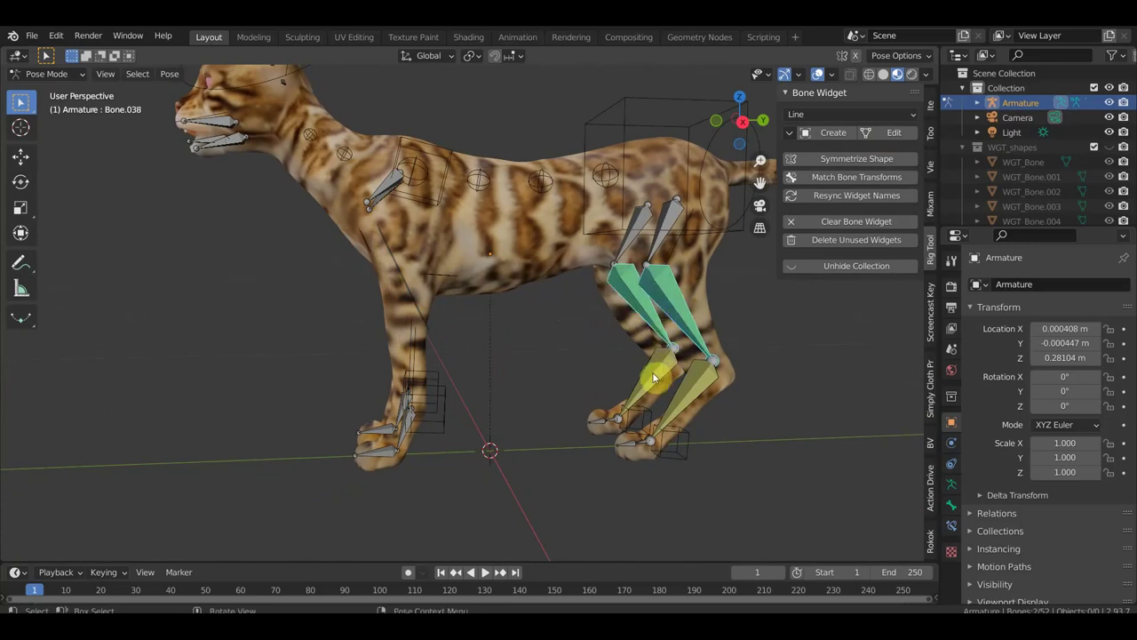
left_click(700, 392, "shift")
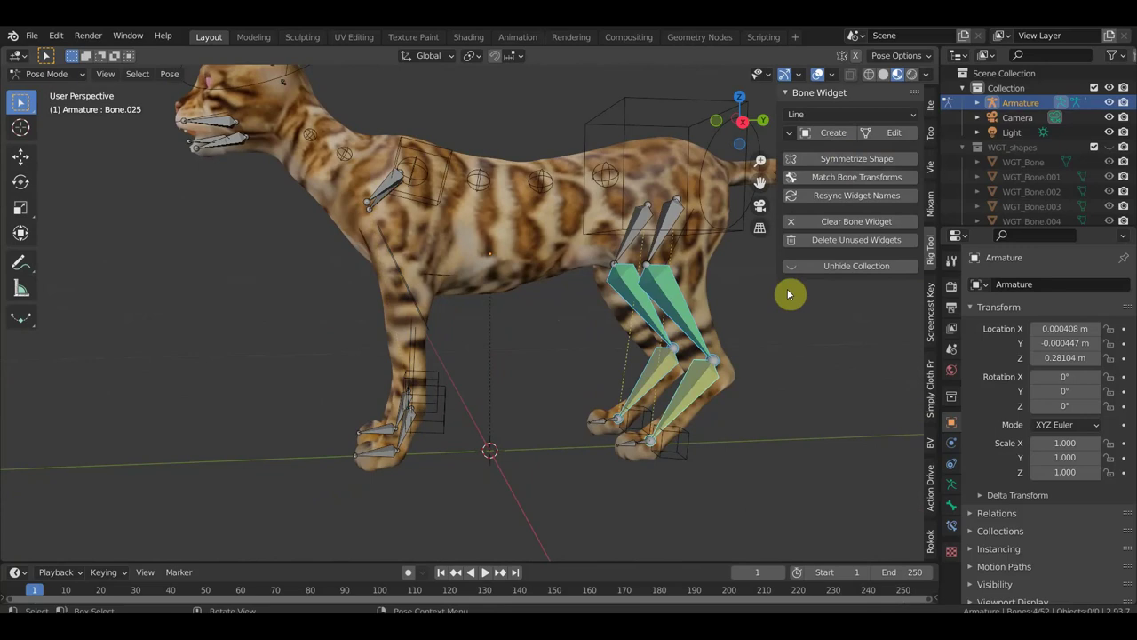
key("KP_3")
middle_click_drag(782, 314, 728, 319, "shift")
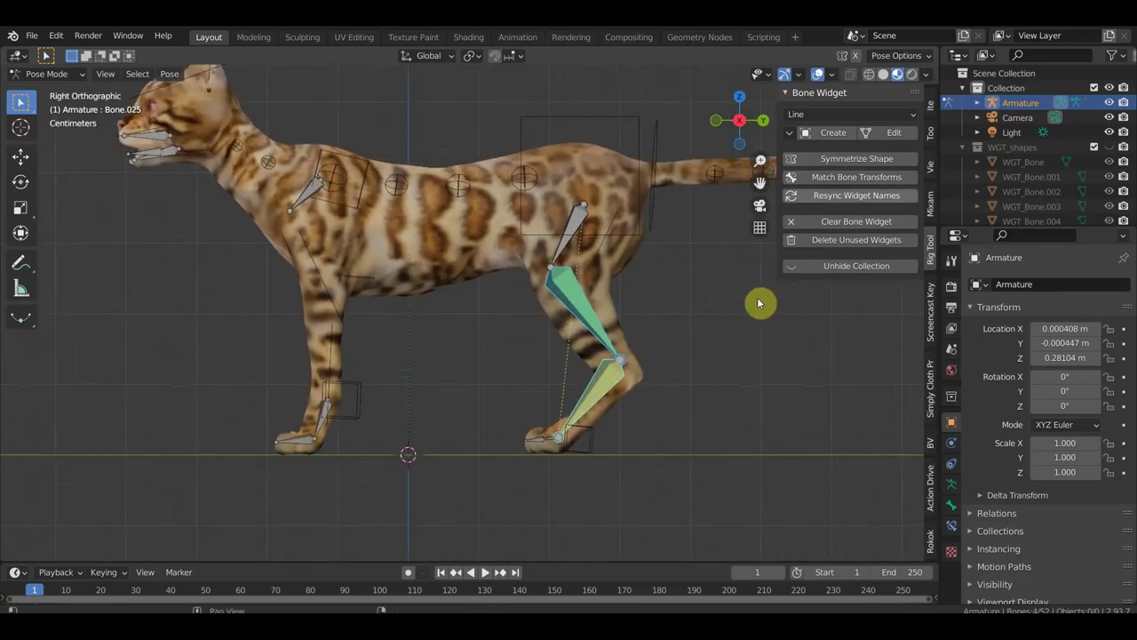
left_click(835, 133)
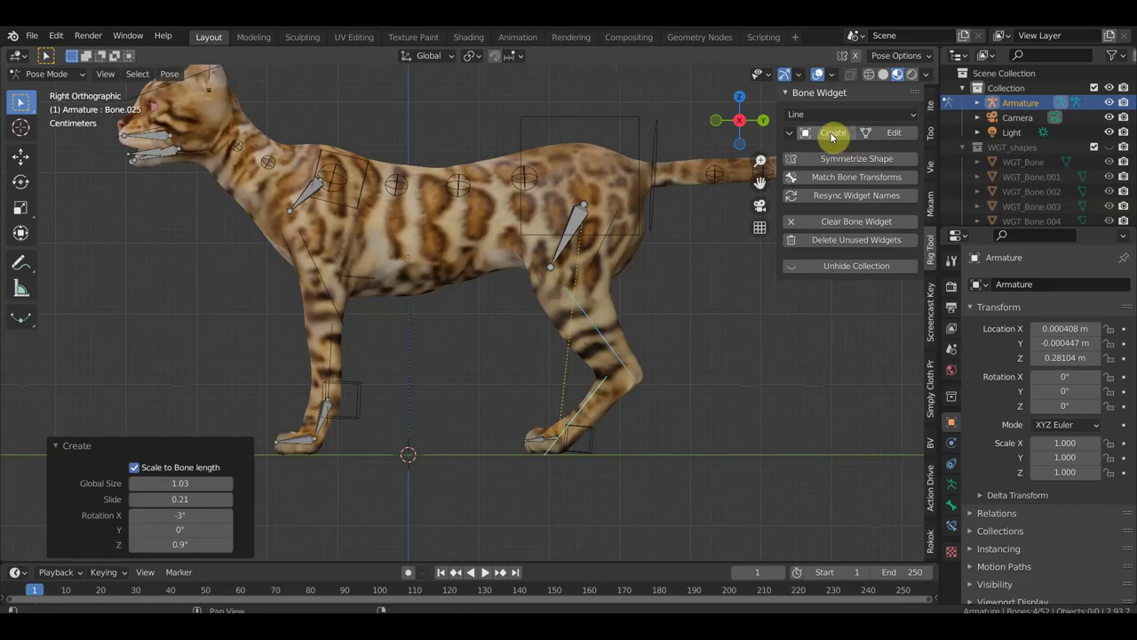
left_click(576, 222)
mouse_move(589, 273)
middle_mouse_down()
mouse_move(540, 279)
mouse_move(554, 262)
middle_mouse_up()
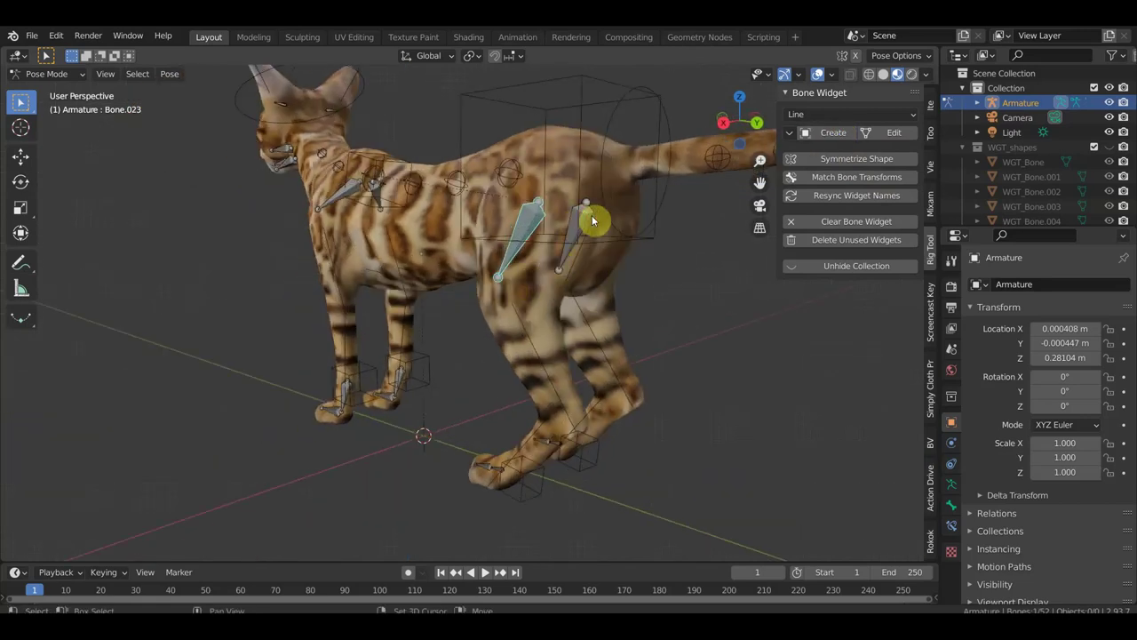
- Give both hip bones Cube widgets shrunk to Global Size 0.16
left_click(591, 220, "shift")
left_click(828, 114)
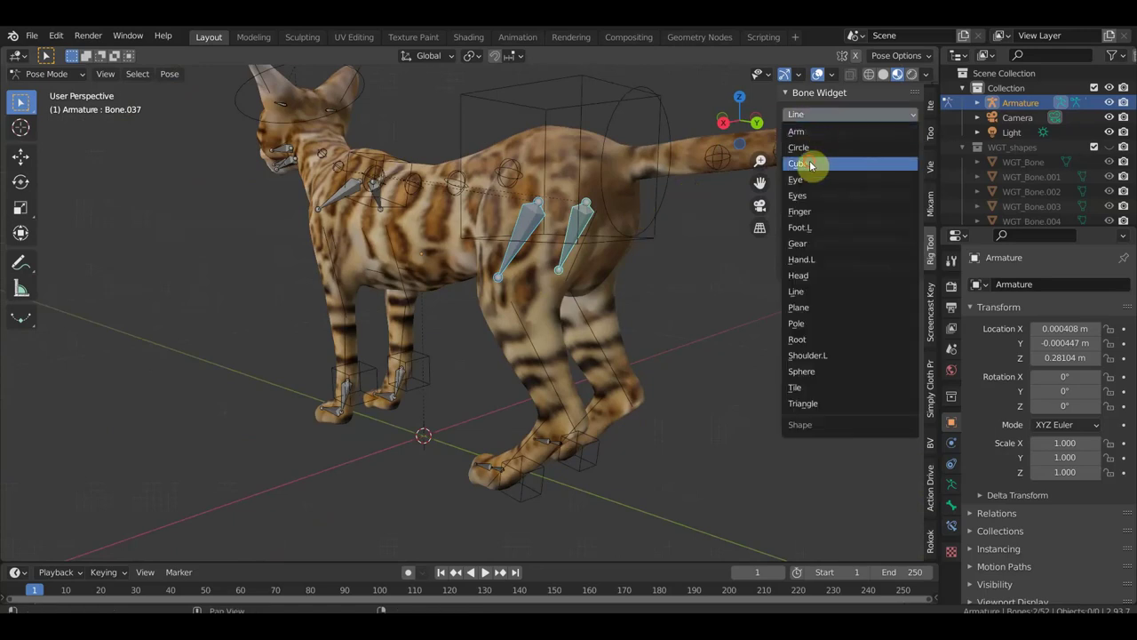
left_click(811, 164)
left_click(835, 133)
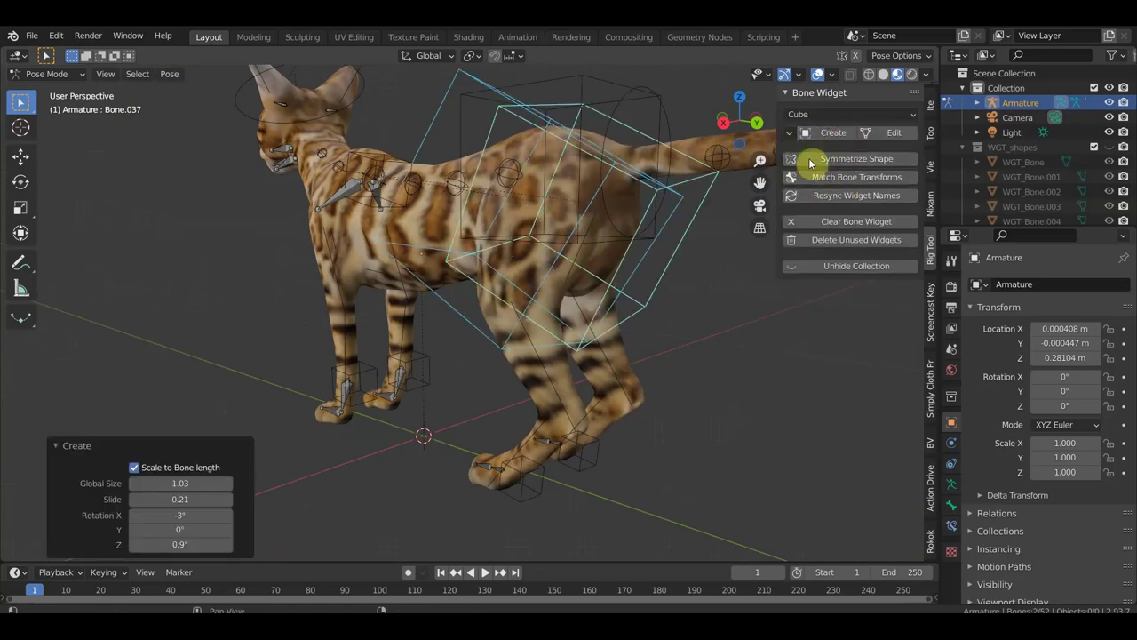
mouse_move(192, 483)
left_mouse_down()
mouse_move(124, 483)
mouse_move(183, 482)
left_mouse_up()
- Zero the hip widgets' X and Z rotation and return to a side view
left_click(181, 514)
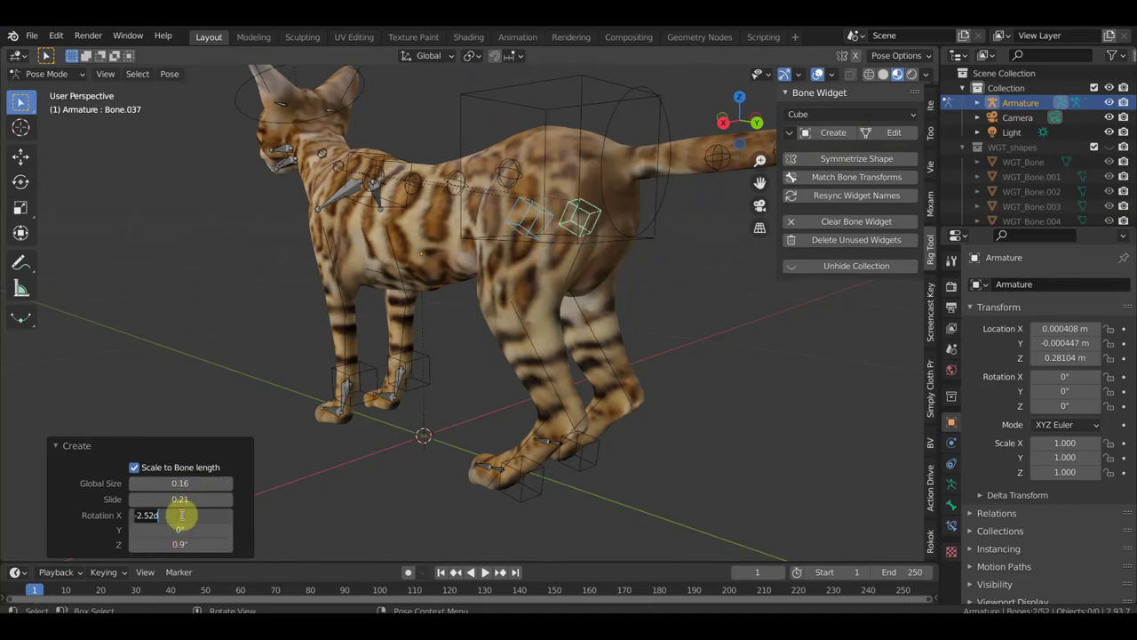
key("Return")
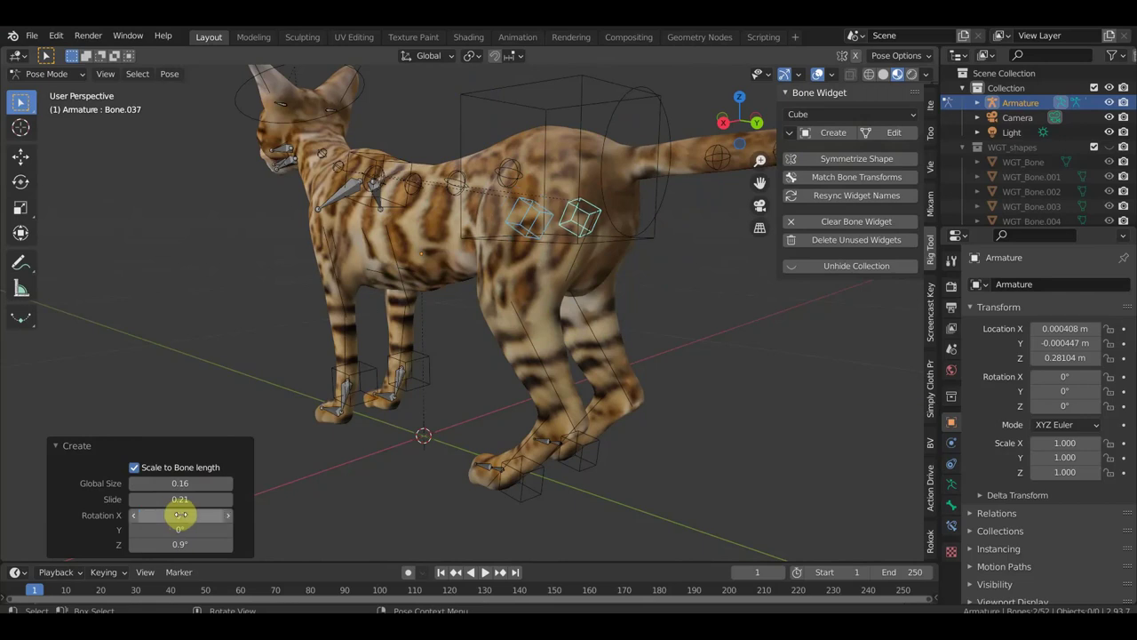
left_click(178, 542)
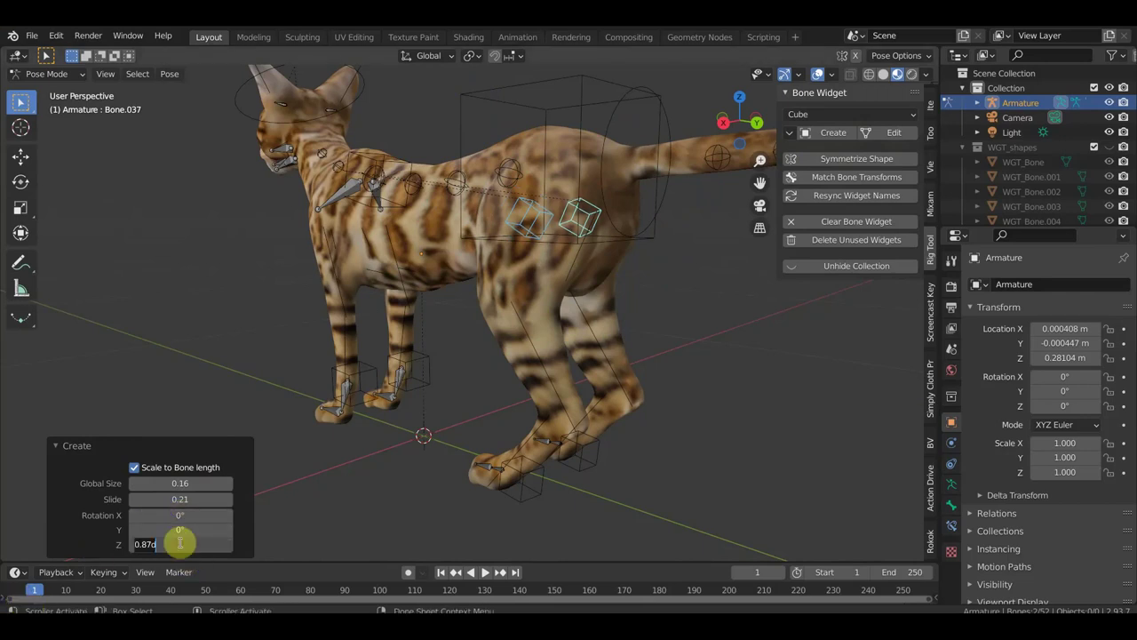
key("Return")
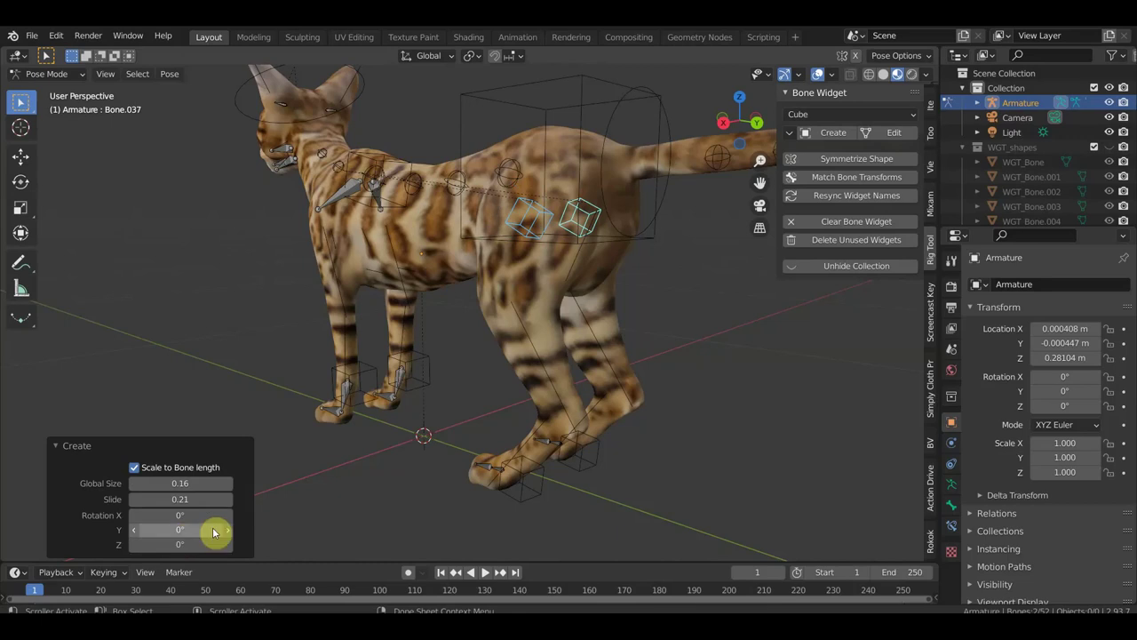
middle_click_drag(498, 327, 605, 328)
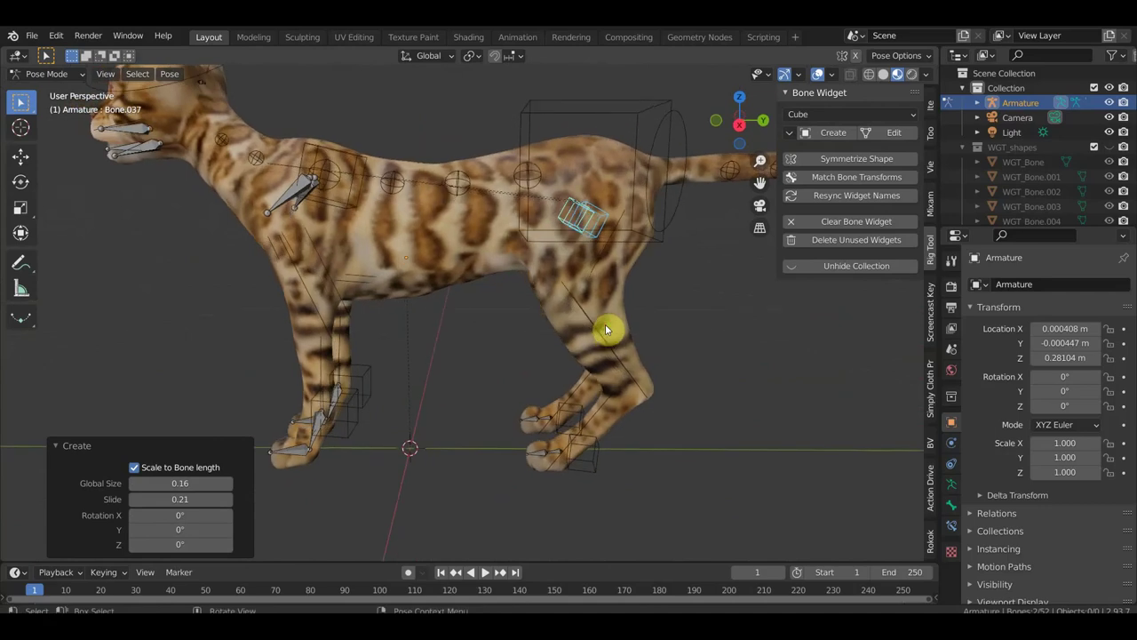
key("KP_1")
key("KP_3")
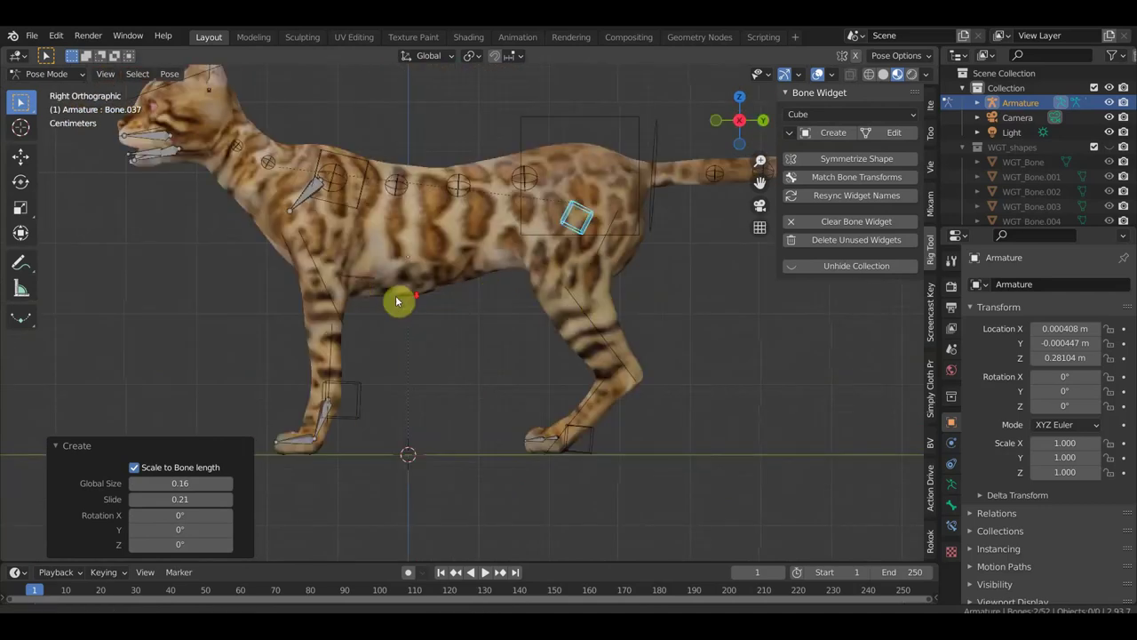
- Give the lower front-leg bone a Plane widget
middle_click_drag(397, 302, 441, 299, "shift")
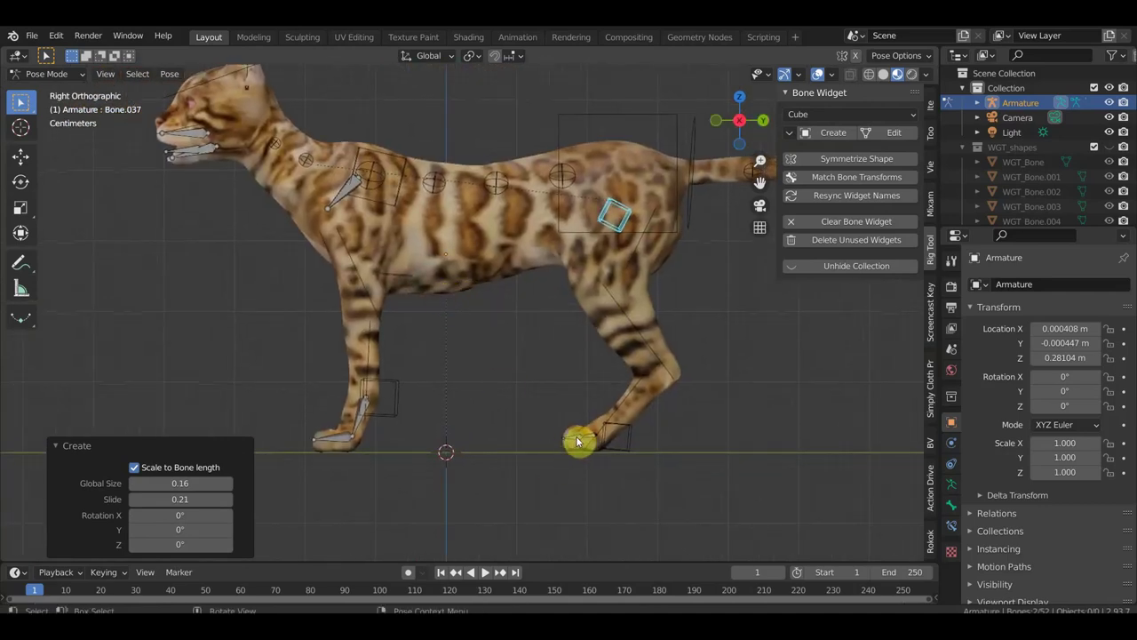
left_click(362, 409)
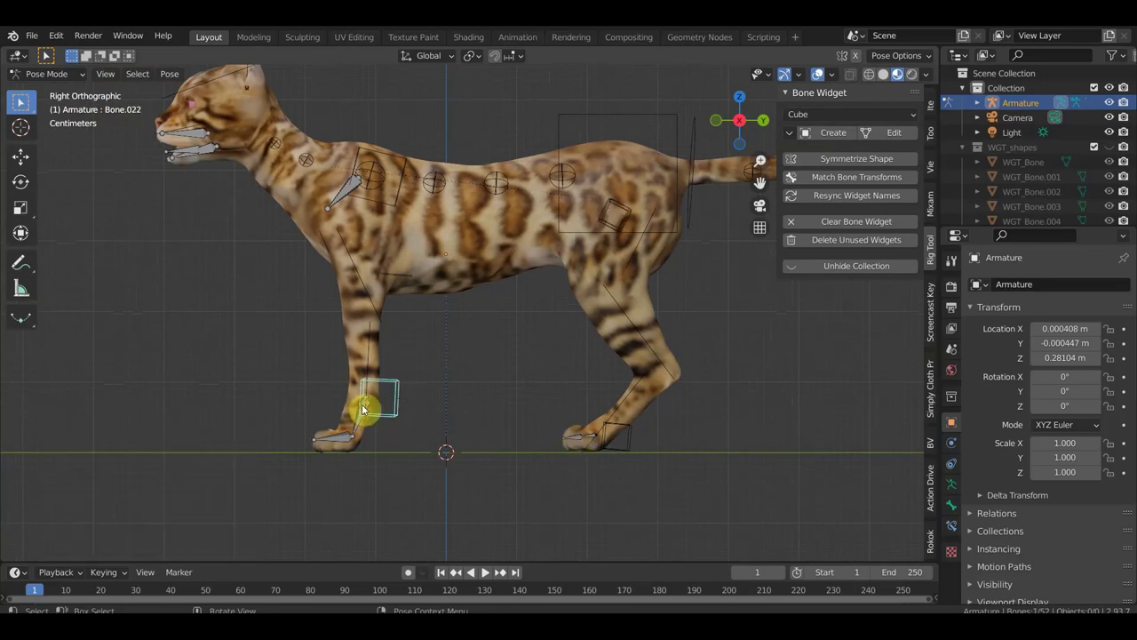
left_click(358, 425)
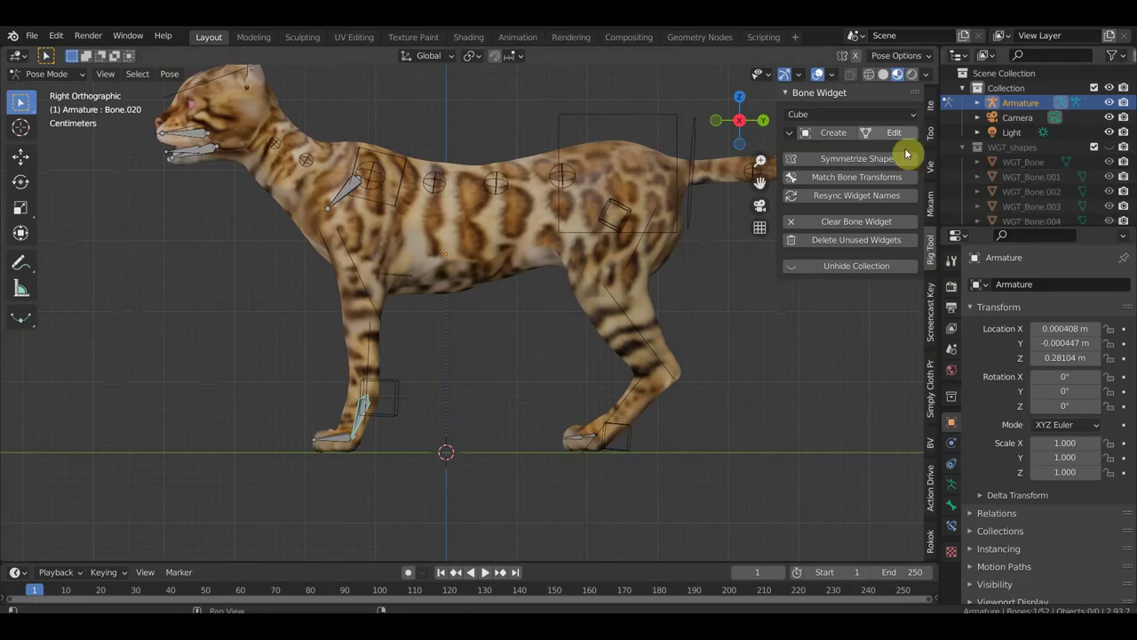
left_click(827, 115)
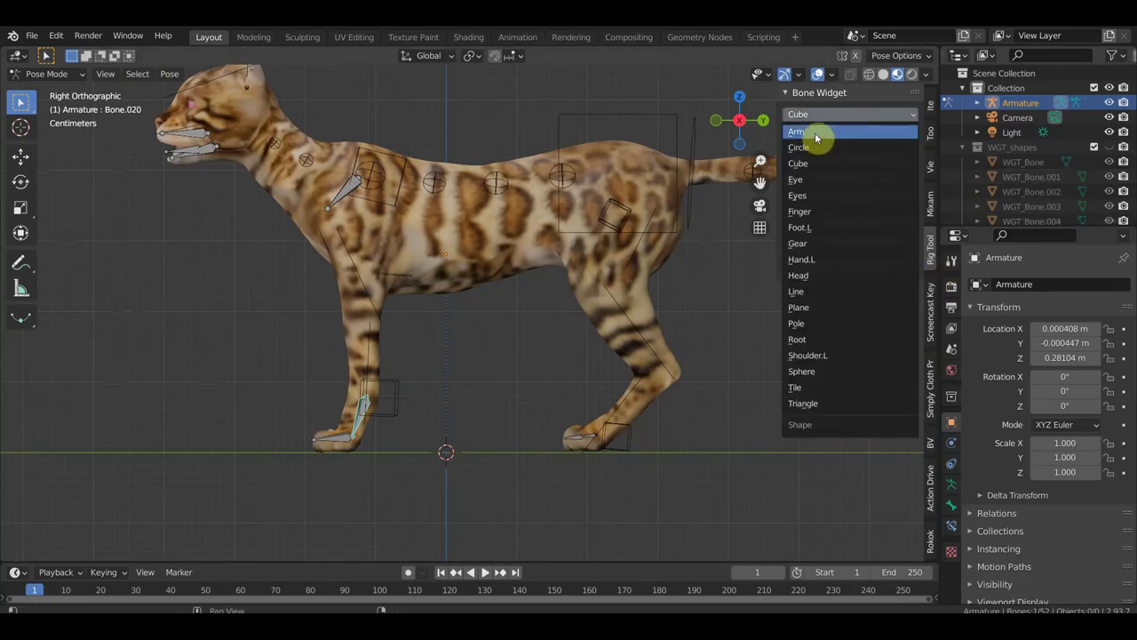
left_click(815, 165)
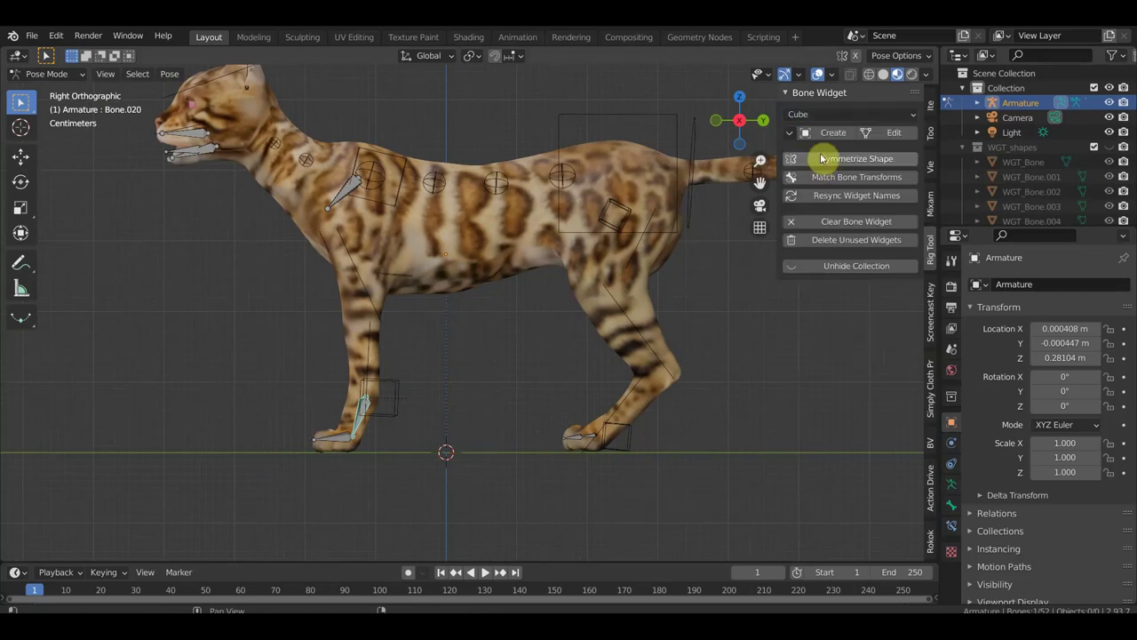
left_click(825, 115)
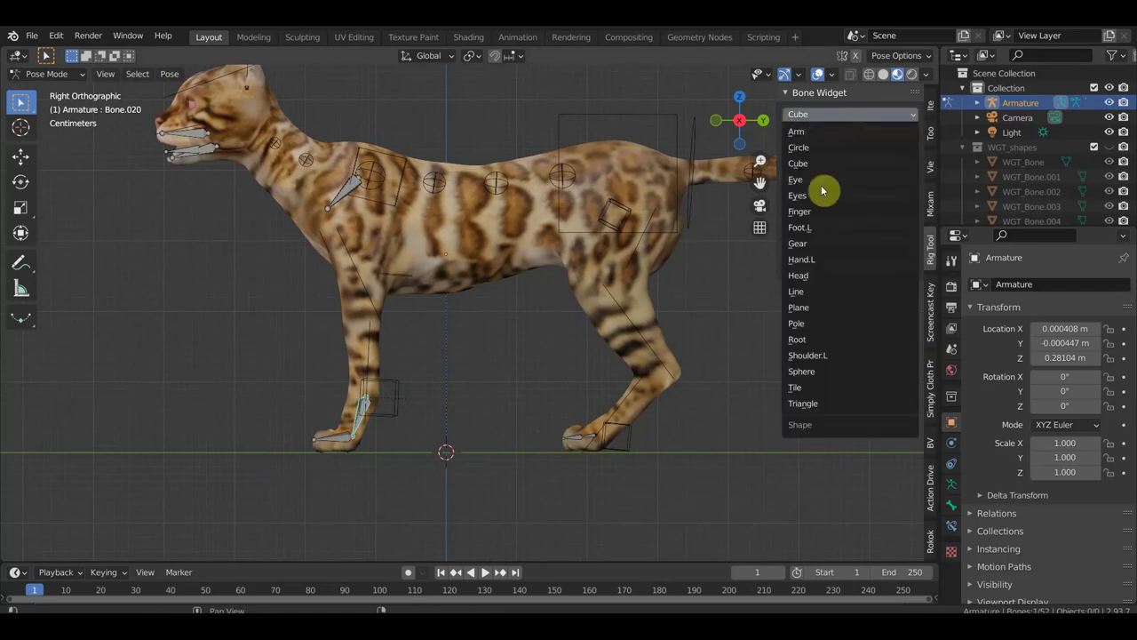
left_click(811, 307)
left_click(833, 133)
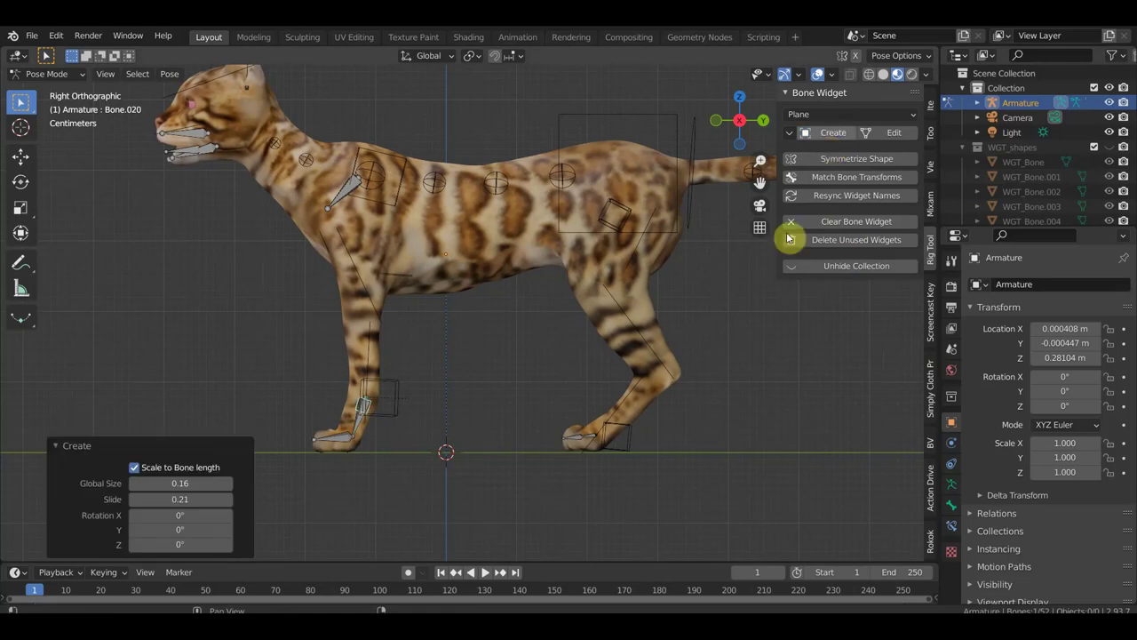
- Give the front-foot bone a Plane widget too, then view the cat from the front
left_click(361, 416)
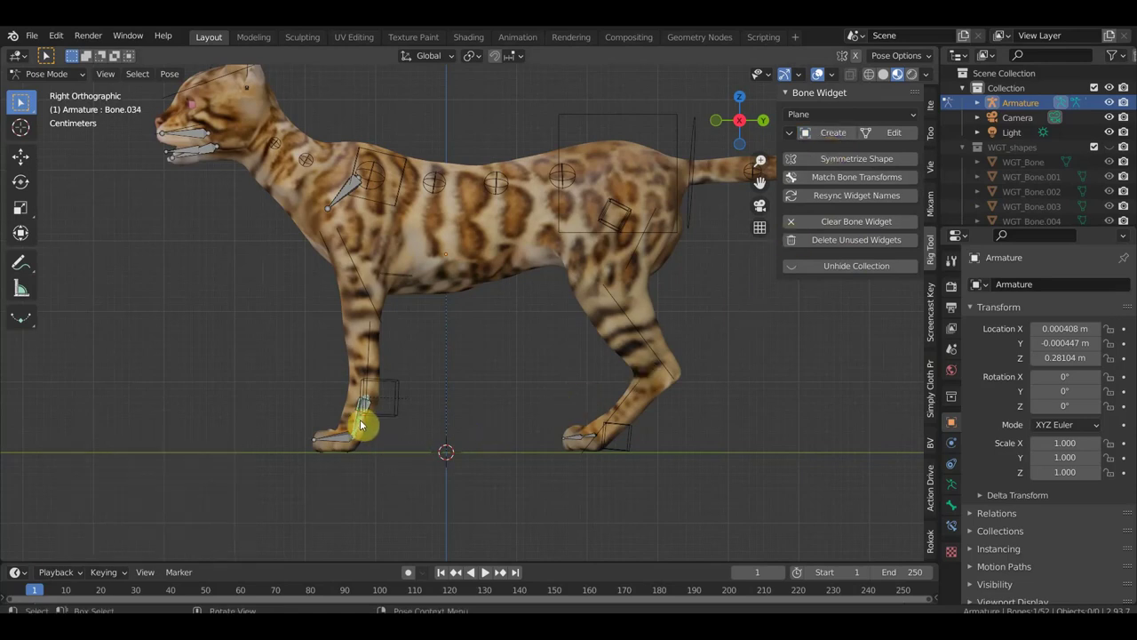
left_click(830, 133)
mouse_move(569, 388)
middle_mouse_down()
mouse_move(681, 396)
mouse_move(634, 381)
middle_mouse_up()
scroll(414, 444, "up", 2)
scroll(426, 378, "up", 1)
scroll(426, 378, "up", 1)
scroll(413, 376, "up", 2)
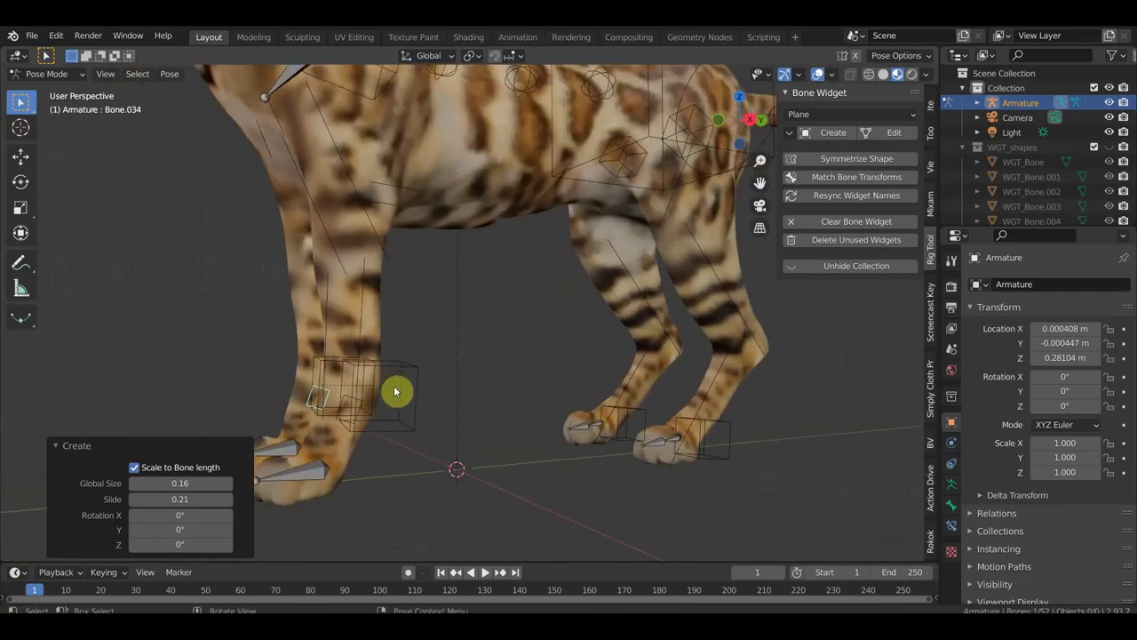
middle_click_drag(374, 407, 340, 400)
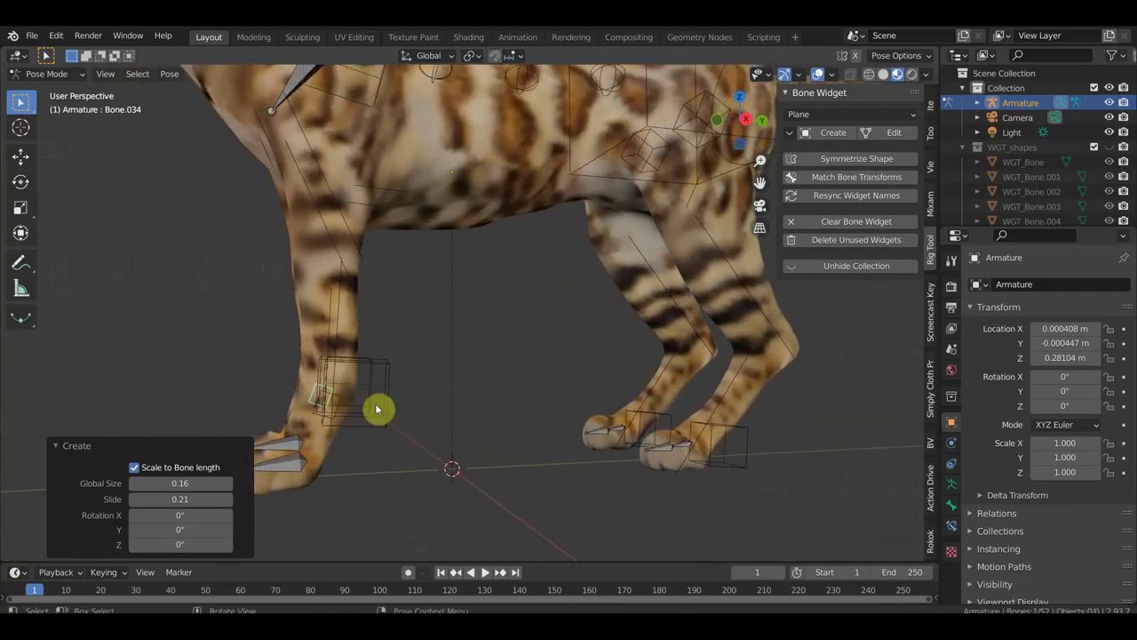
scroll(558, 437, "down", 3)
mouse_move(365, 414)
middle_mouse_down()
mouse_move(410, 494)
mouse_move(357, 480)
middle_mouse_up()
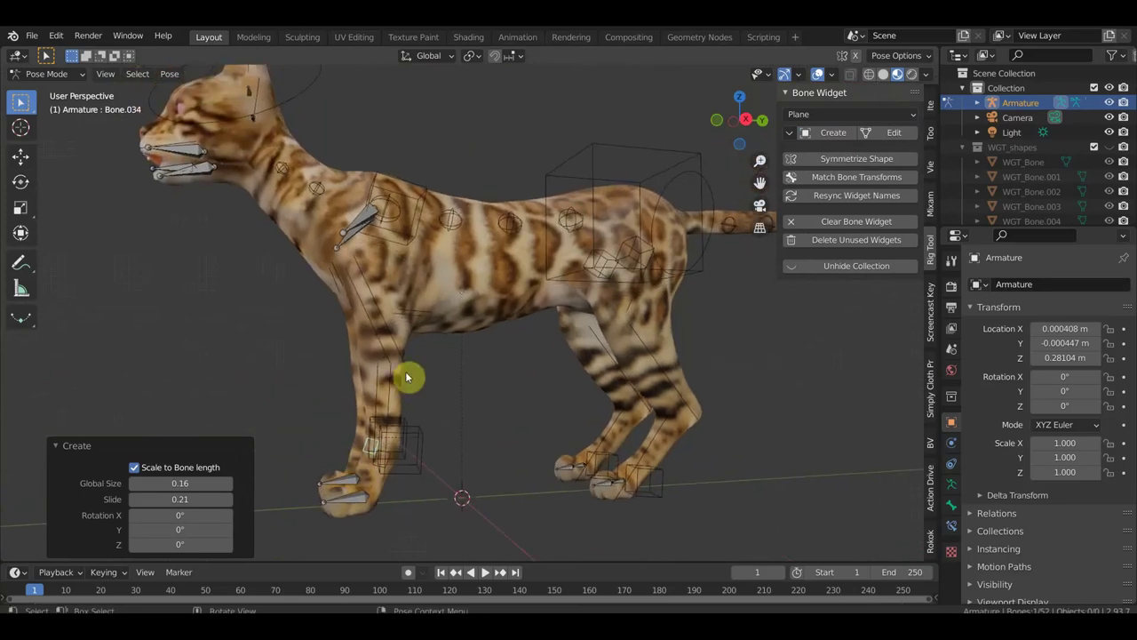
- Give both shoulder bones Finger widgets
left_click(356, 229)
mouse_move(393, 245)
middle_mouse_down()
mouse_move(477, 261)
mouse_move(363, 235)
middle_mouse_up()
left_click(362, 235, "shift")
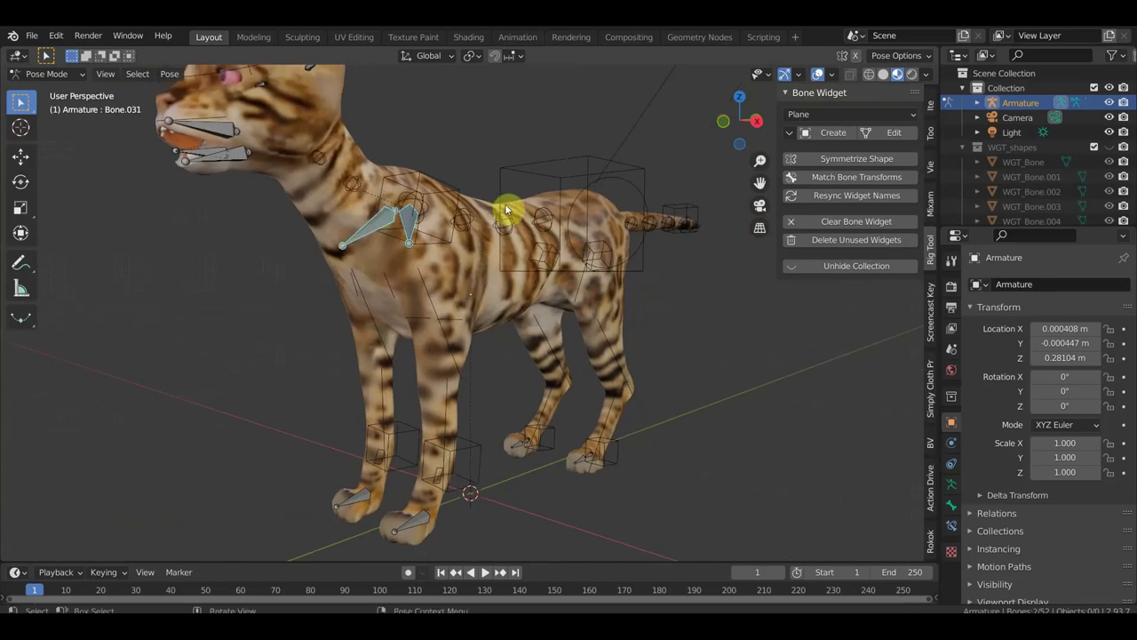
left_click(821, 114)
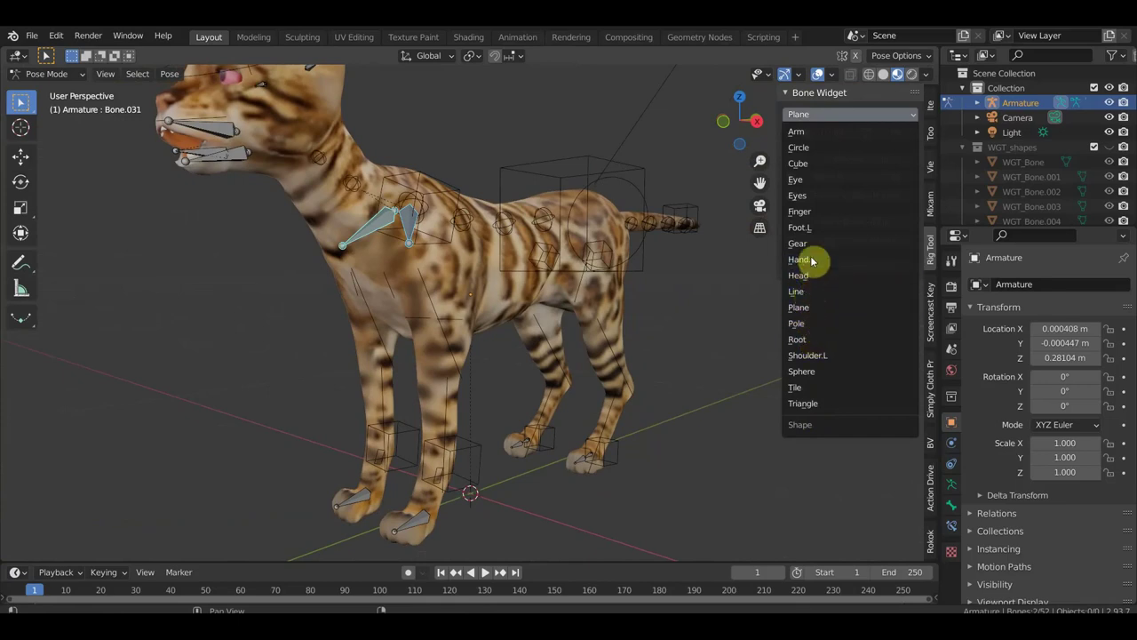
left_click(808, 213)
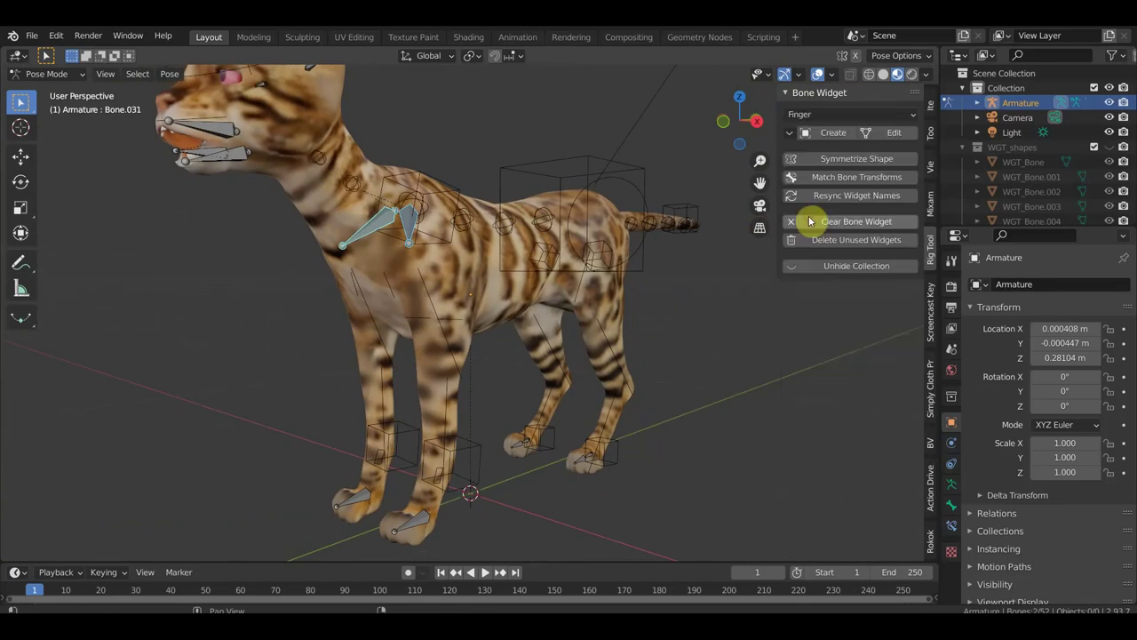
left_click(826, 136)
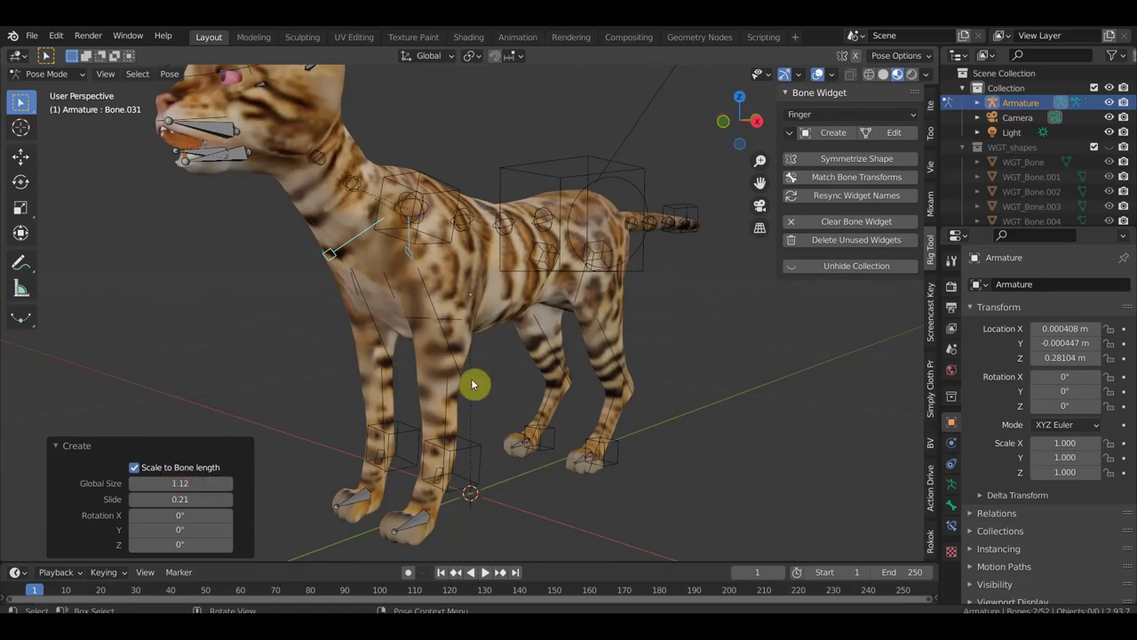
- Add Finger widgets to a front-leg and a hind-leg bone at Global Size 1.12, Slide 0.21
left_click(445, 348)
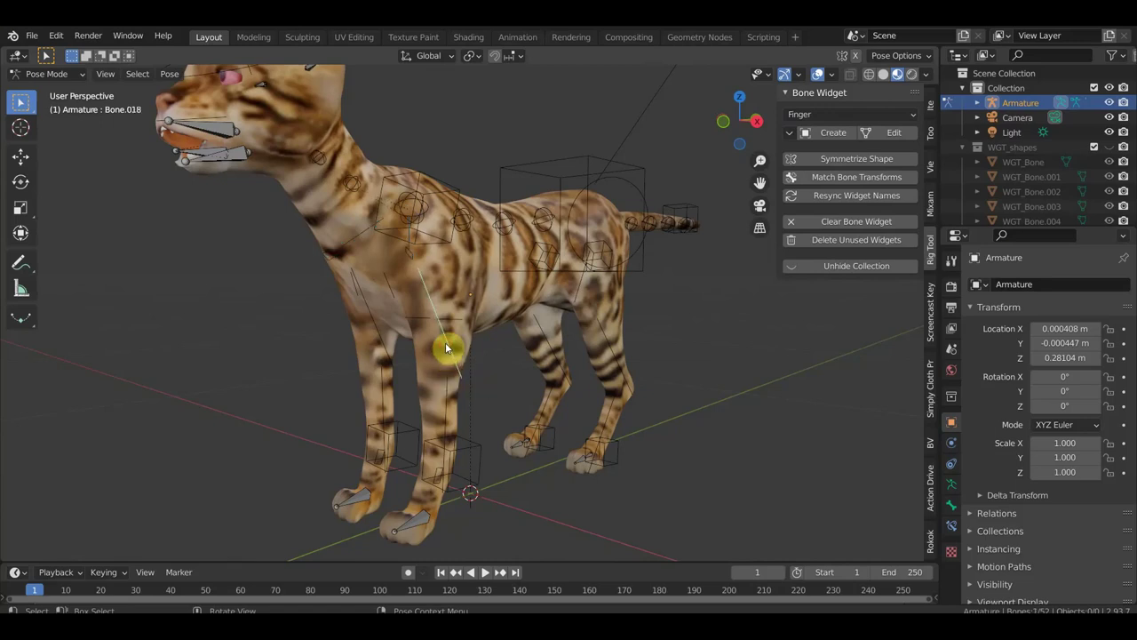
left_click(836, 135)
mouse_move(705, 356)
middle_mouse_down()
mouse_move(641, 360)
mouse_move(671, 377)
middle_mouse_up()
left_click(653, 355)
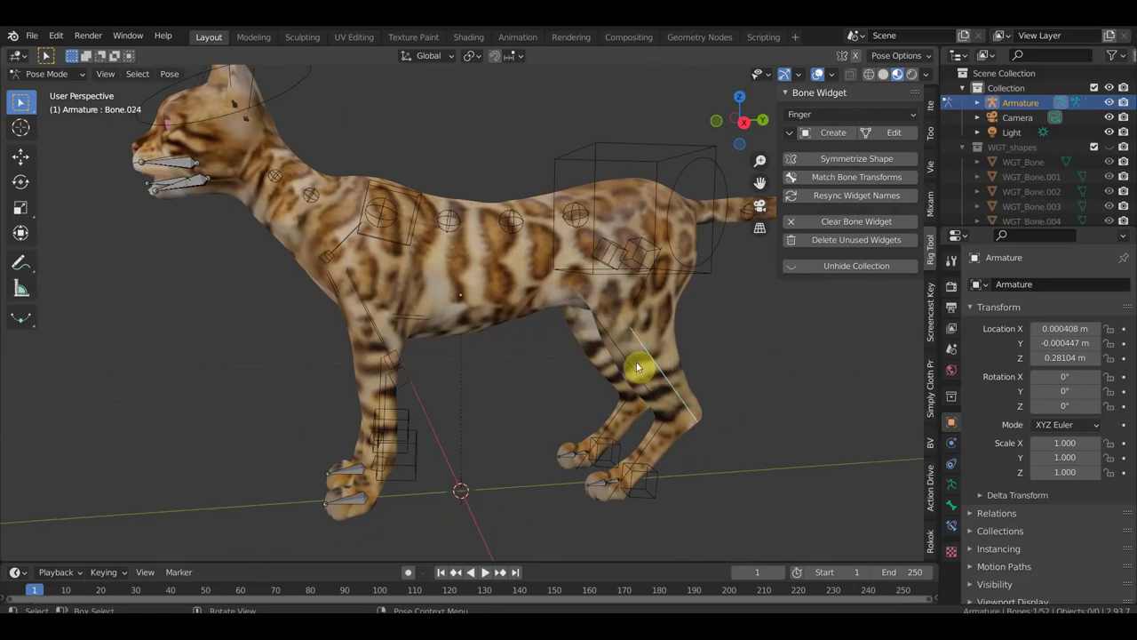
left_click(835, 134)
middle_click_drag(619, 423, 612, 416)
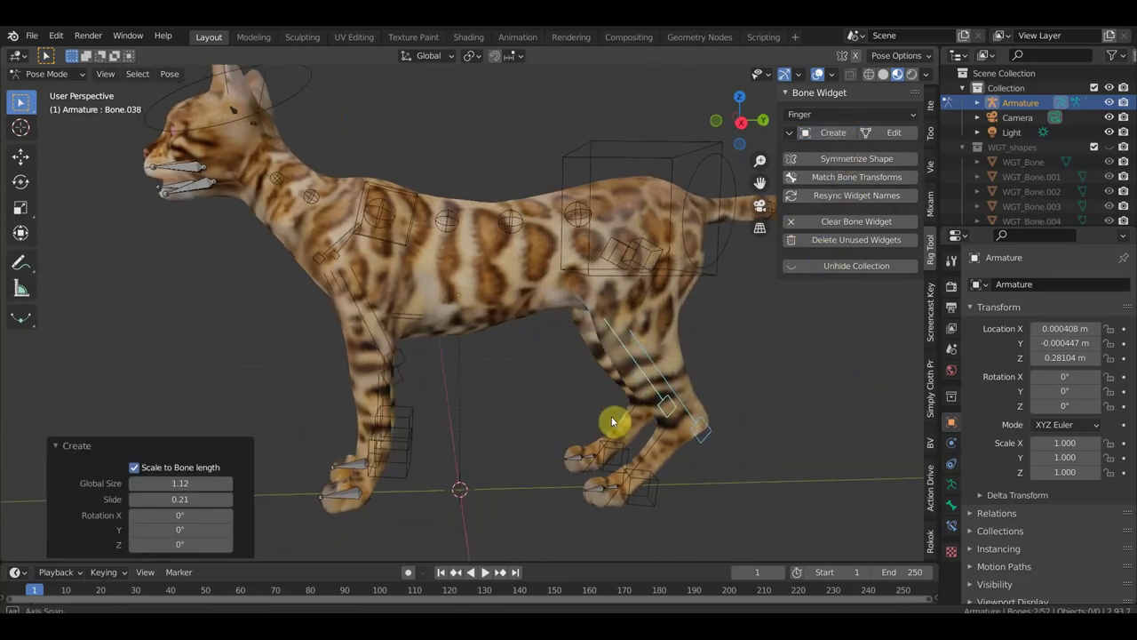
mouse_move(530, 383)
middle_mouse_down()
mouse_move(622, 438)
mouse_move(530, 386)
middle_mouse_up()
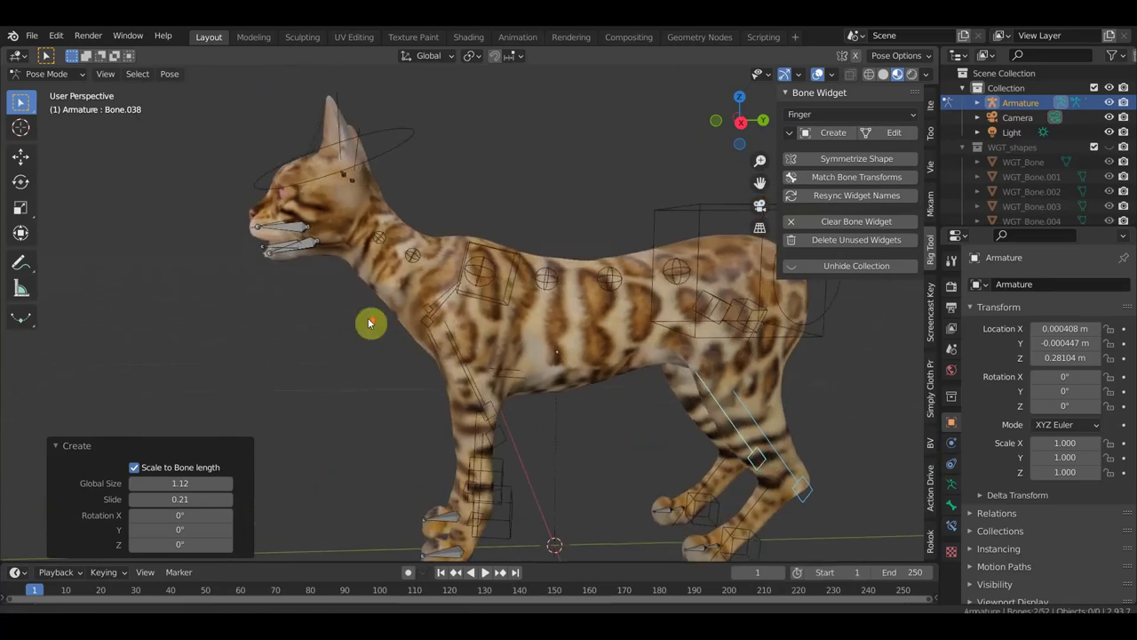
scroll(366, 316, "up", 3)
mouse_move(357, 302)
middle_mouse_down("shift")
mouse_move(474, 298)
mouse_move(456, 293)
middle_mouse_up("shift")
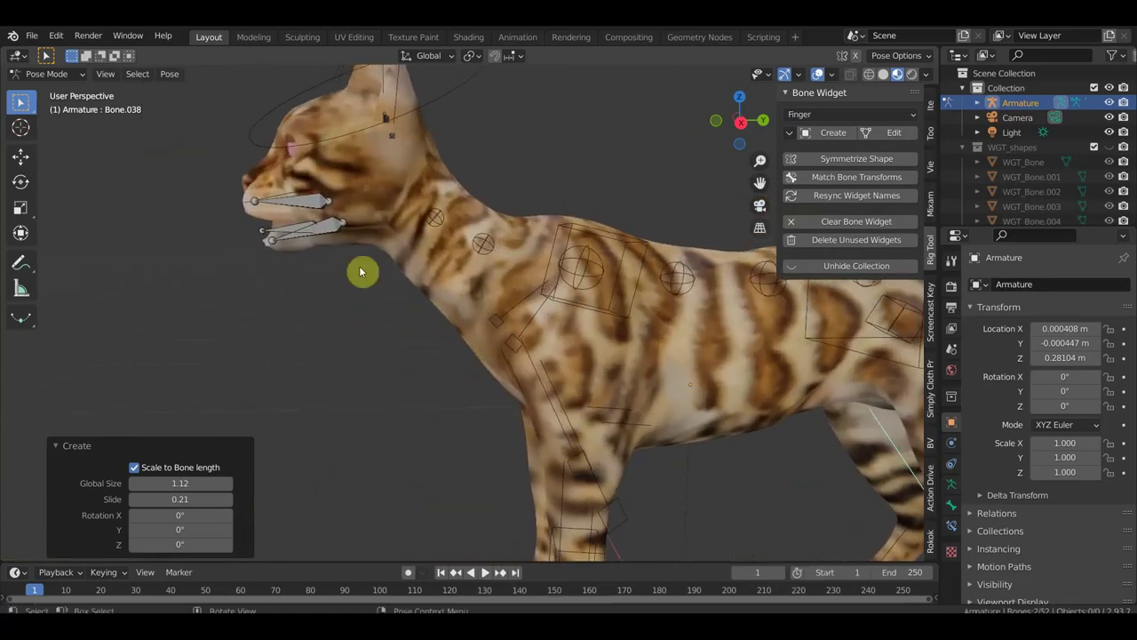
- Give the jaw bones Finger widgets, then select the lower jaw bone for a new shape
left_click(285, 233)
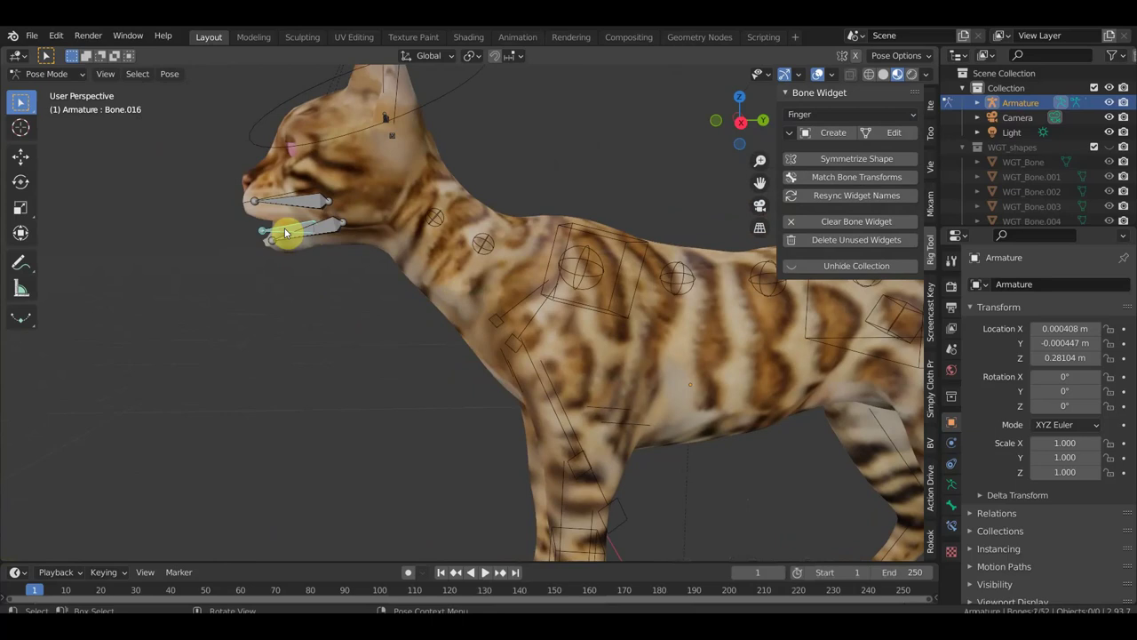
left_click(299, 197, "shift")
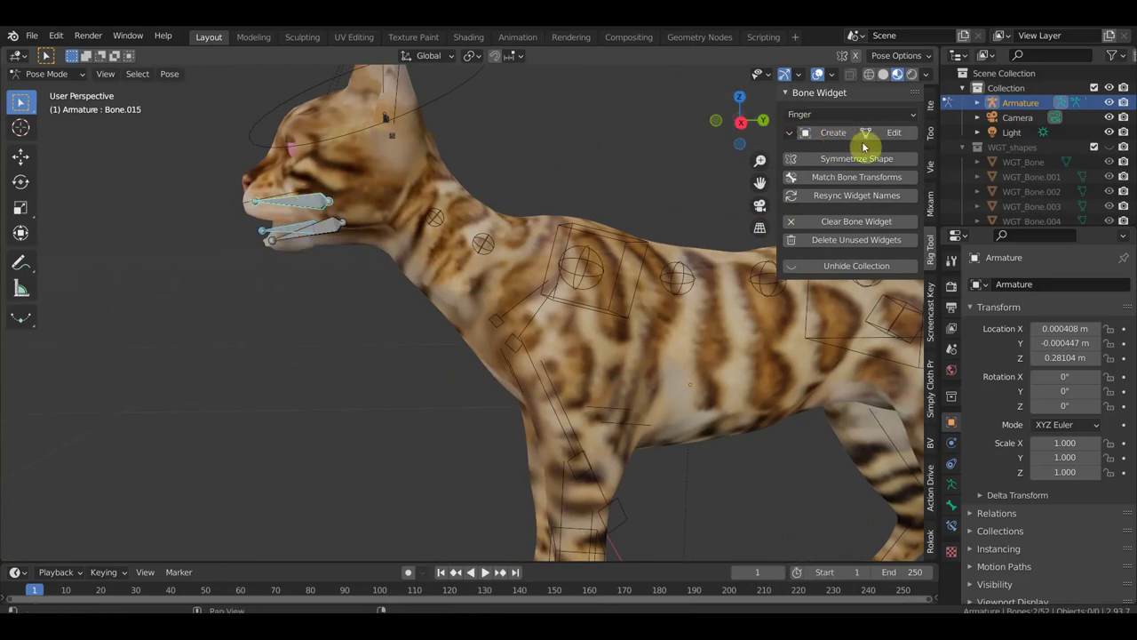
left_click(839, 135)
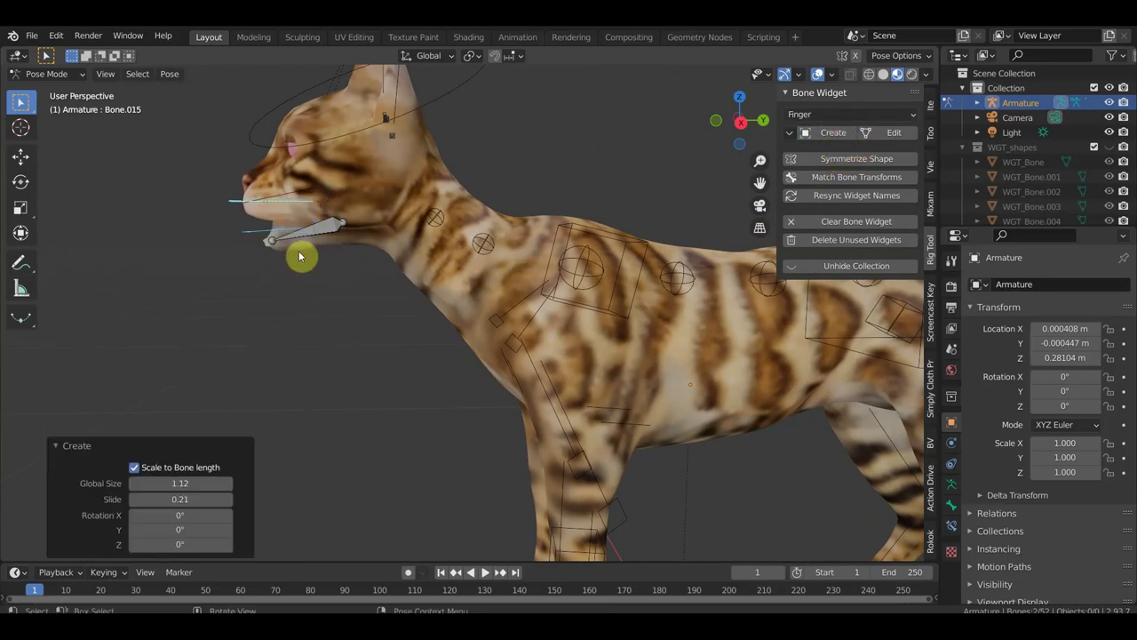
left_click(317, 233)
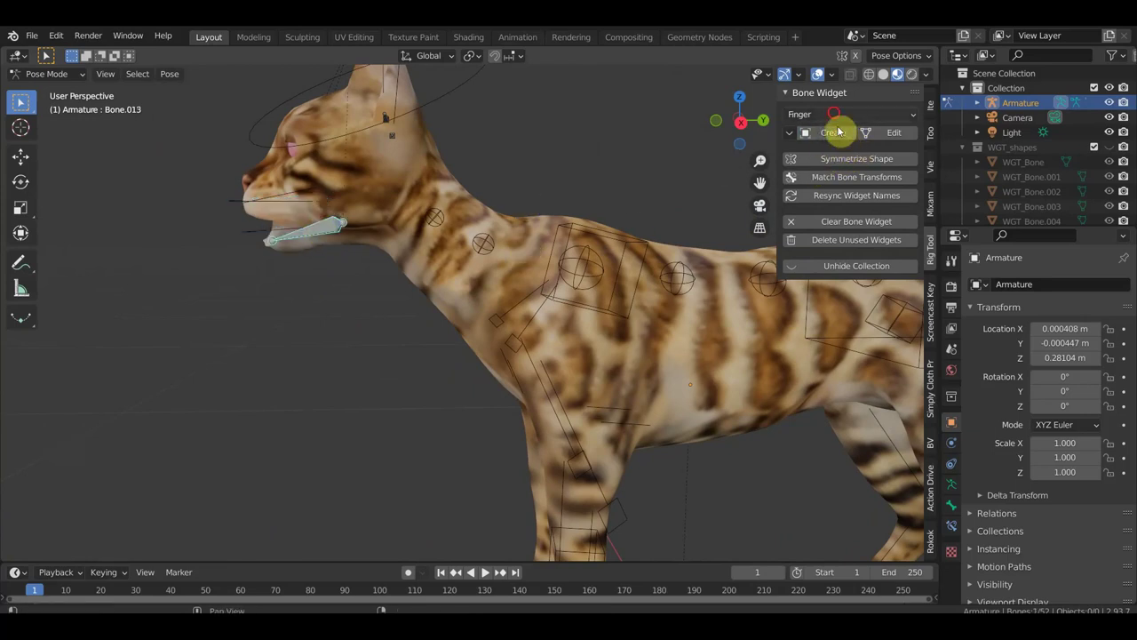
left_click(835, 117)
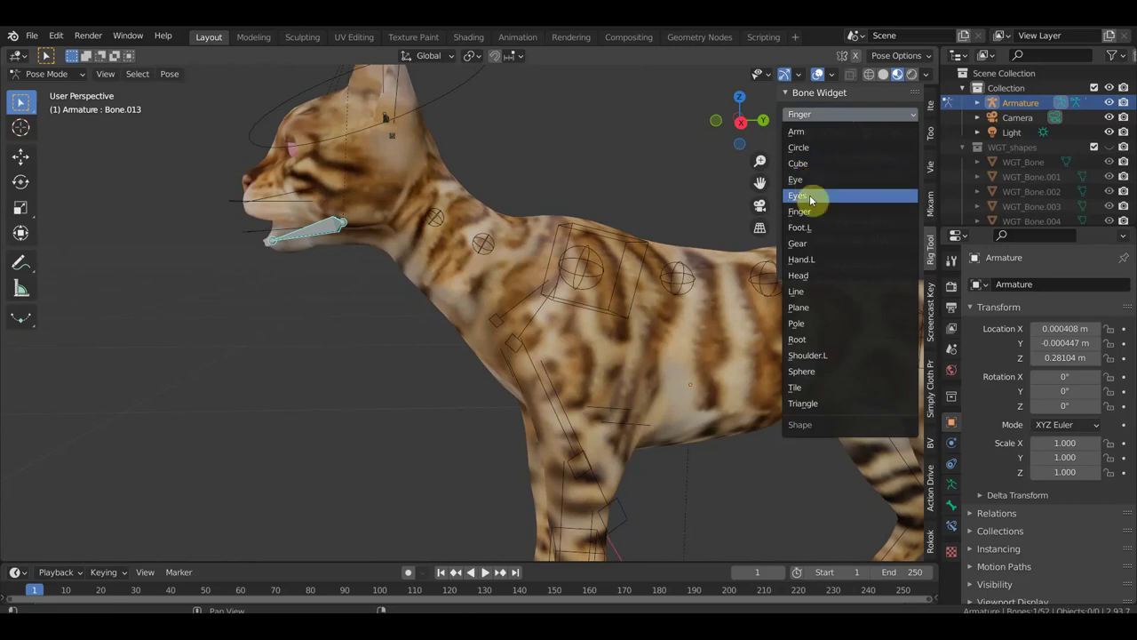
- Create a Circle widget on the jaw bone with Slide 10.38, Global Size -0.53 and X rotation 39°
left_click(808, 147)
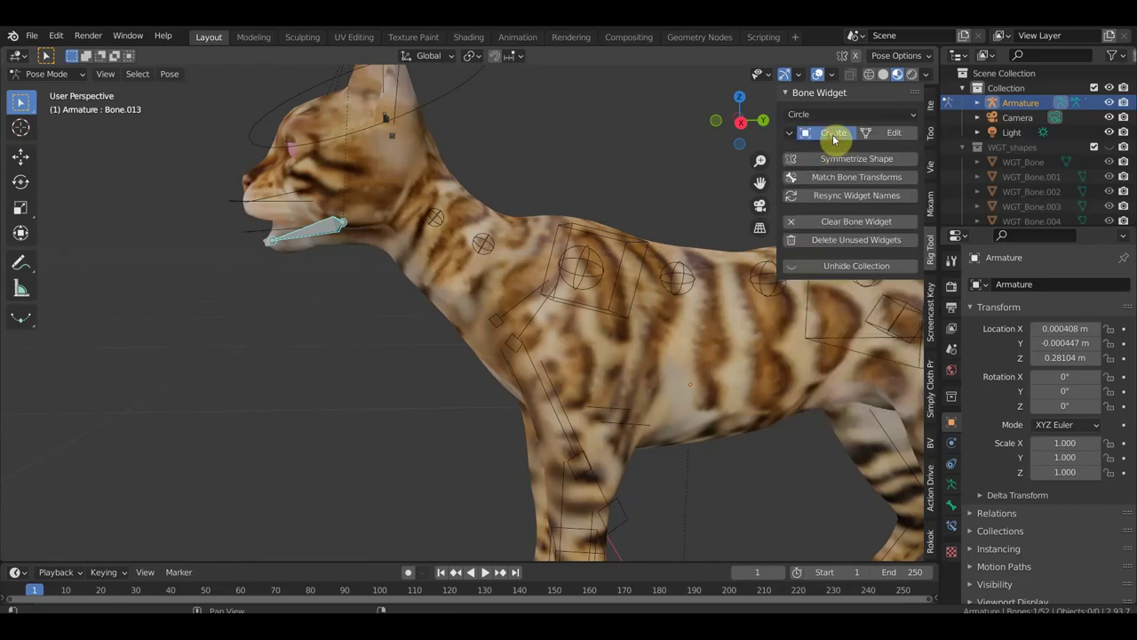
left_click(833, 135)
mouse_move(183, 499)
left_mouse_down()
mouse_move(133, 499)
mouse_move(185, 499)
mouse_move(133, 482)
mouse_move(191, 486)
left_mouse_up()
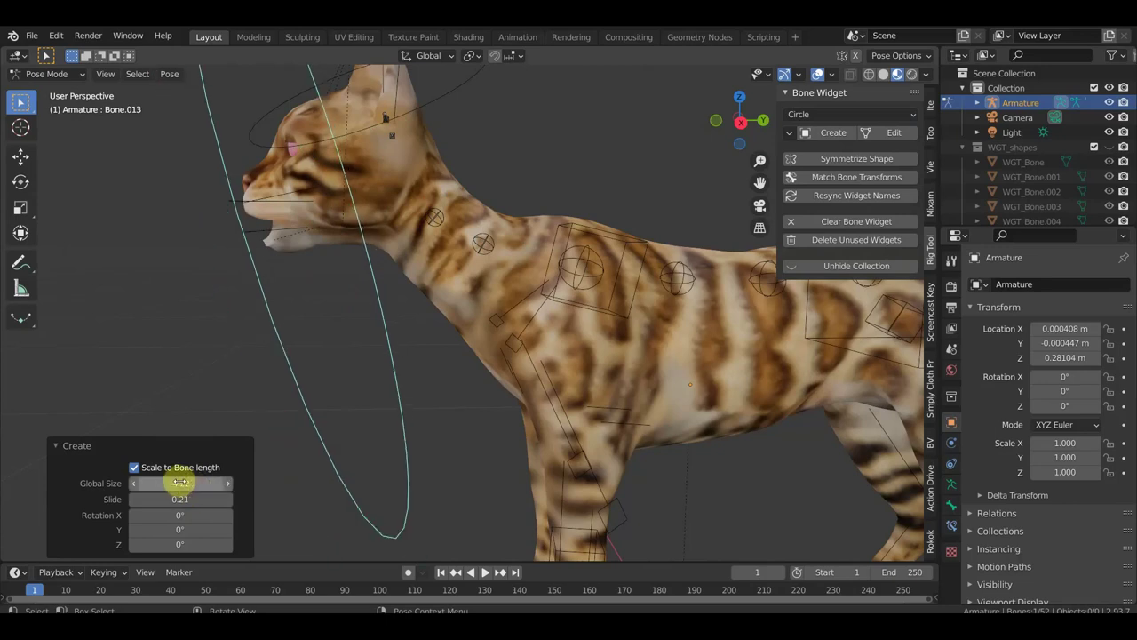
left_click_drag(191, 487, 220, 487)
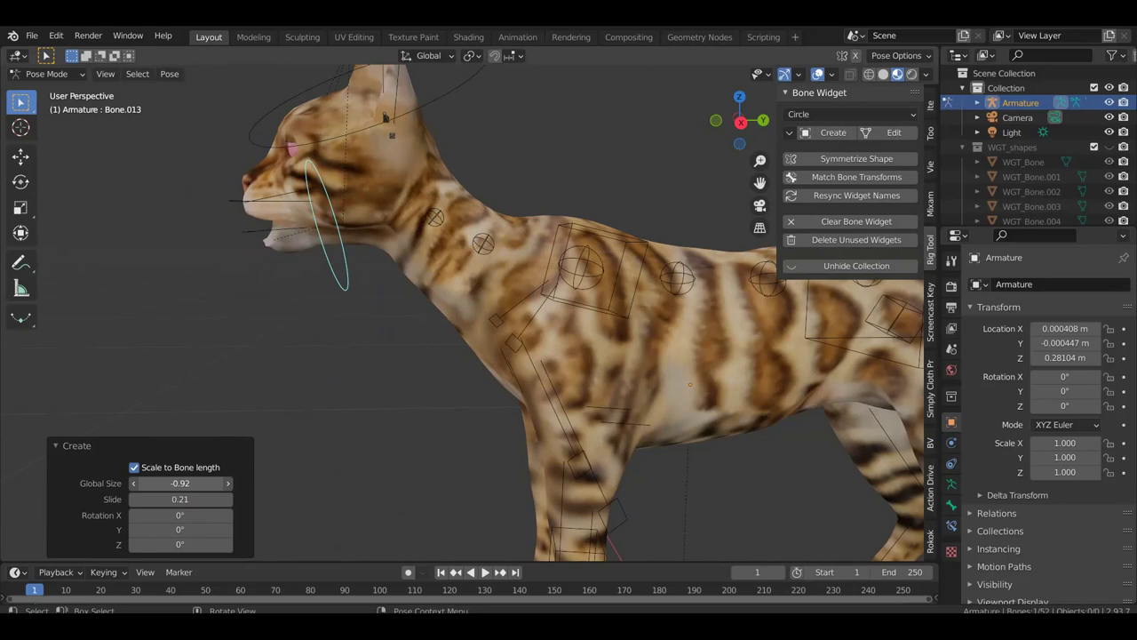
left_click_drag(219, 487, 223, 486)
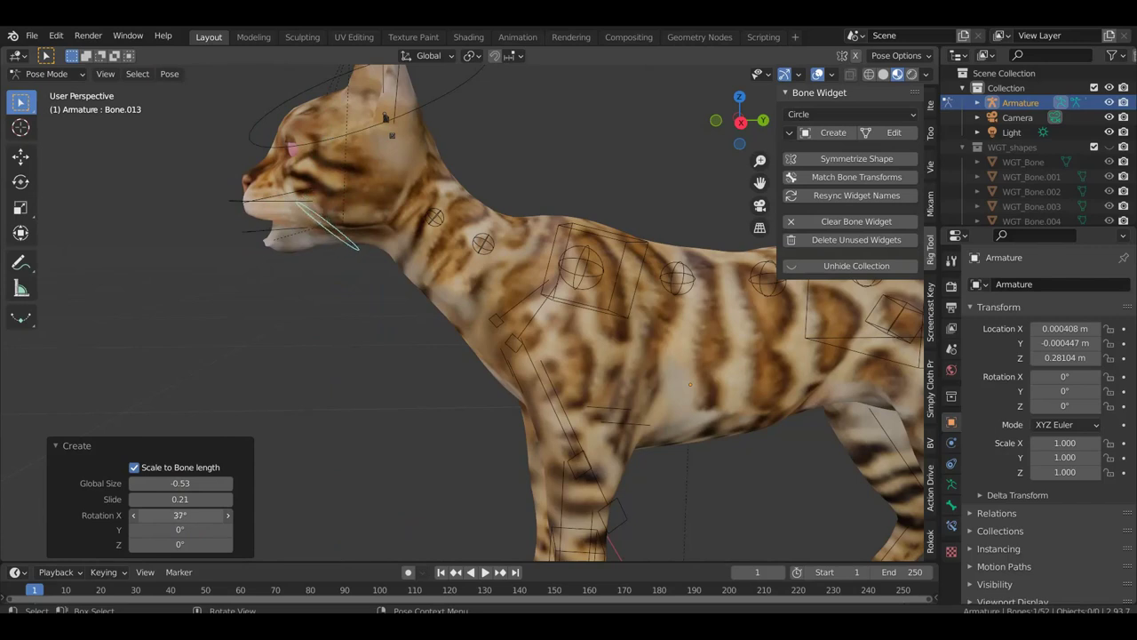
left_click_drag(181, 515, 191, 513)
mouse_move(432, 365)
middle_mouse_down()
mouse_move(444, 385)
mouse_move(497, 344)
mouse_move(484, 334)
mouse_move(460, 356)
mouse_move(432, 330)
middle_mouse_up()
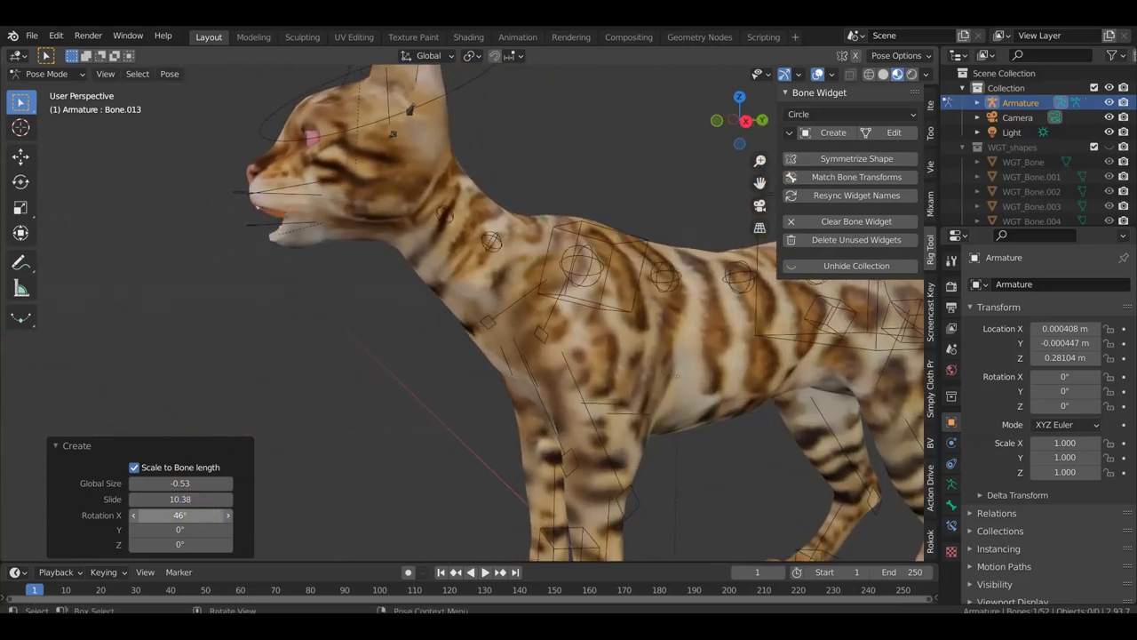
scroll(219, 518, "down", 3, "ctrl")
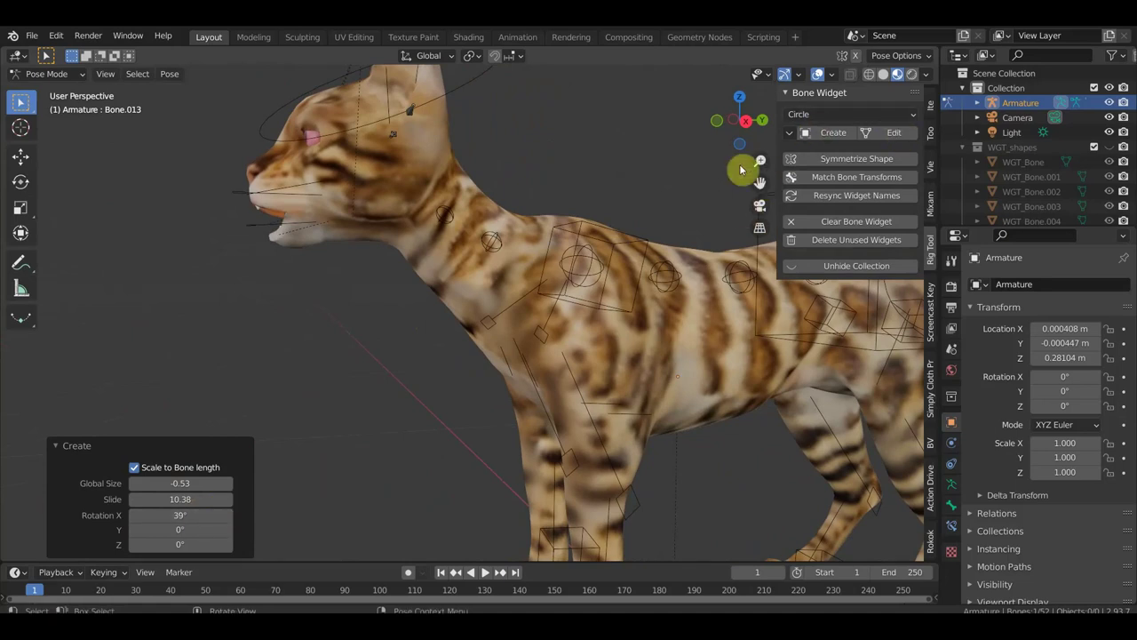
left_click(835, 116)
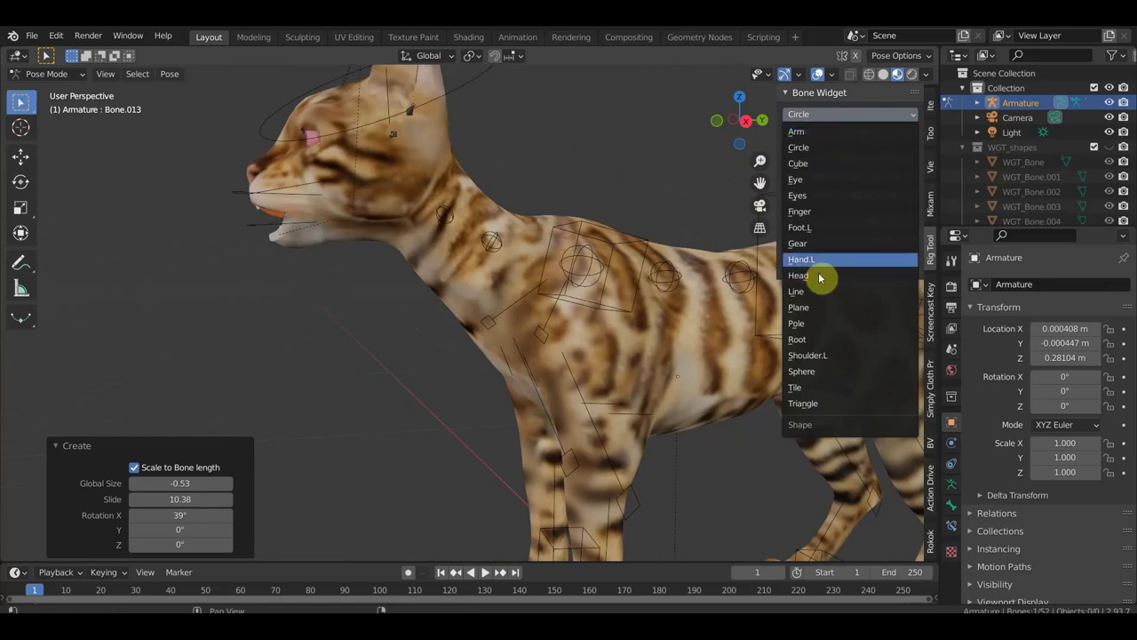
- Try a Gear widget on the jaw bone, undo it, then redo and regenerate the widget
left_click(804, 243)
left_click(835, 135)
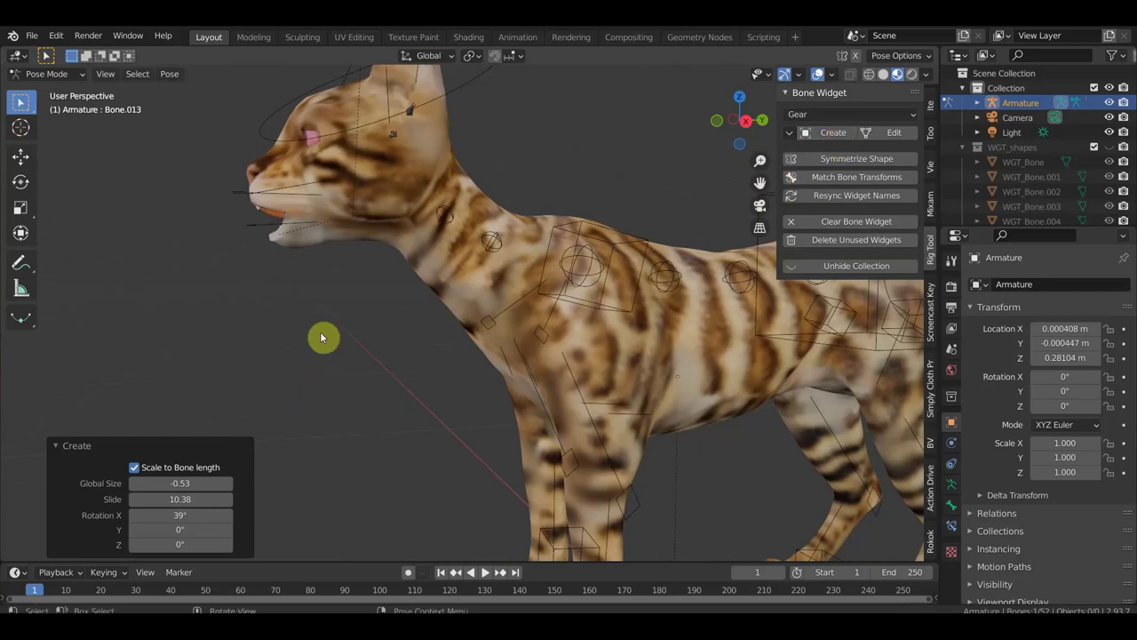
key("ctrl+z")
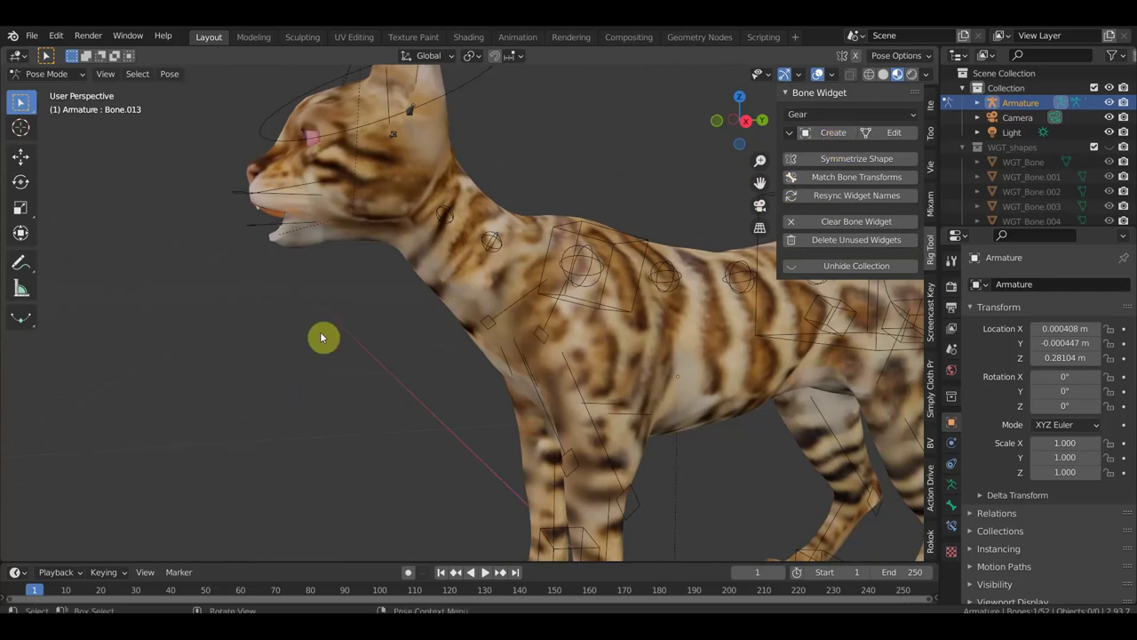
key("ctrl+shift+z")
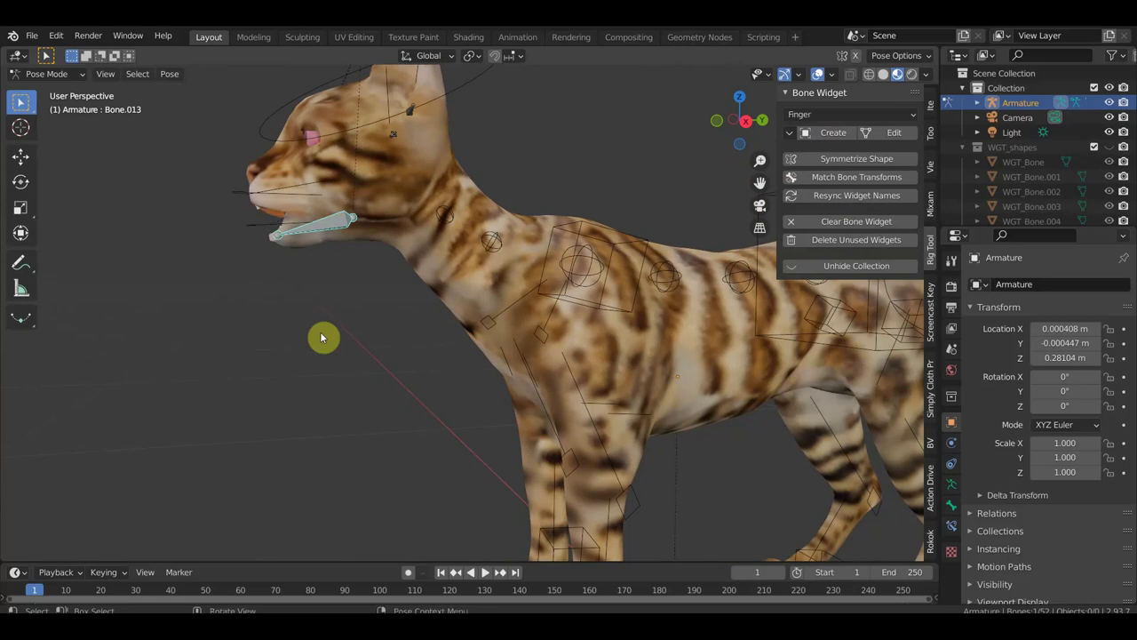
left_click(826, 133)
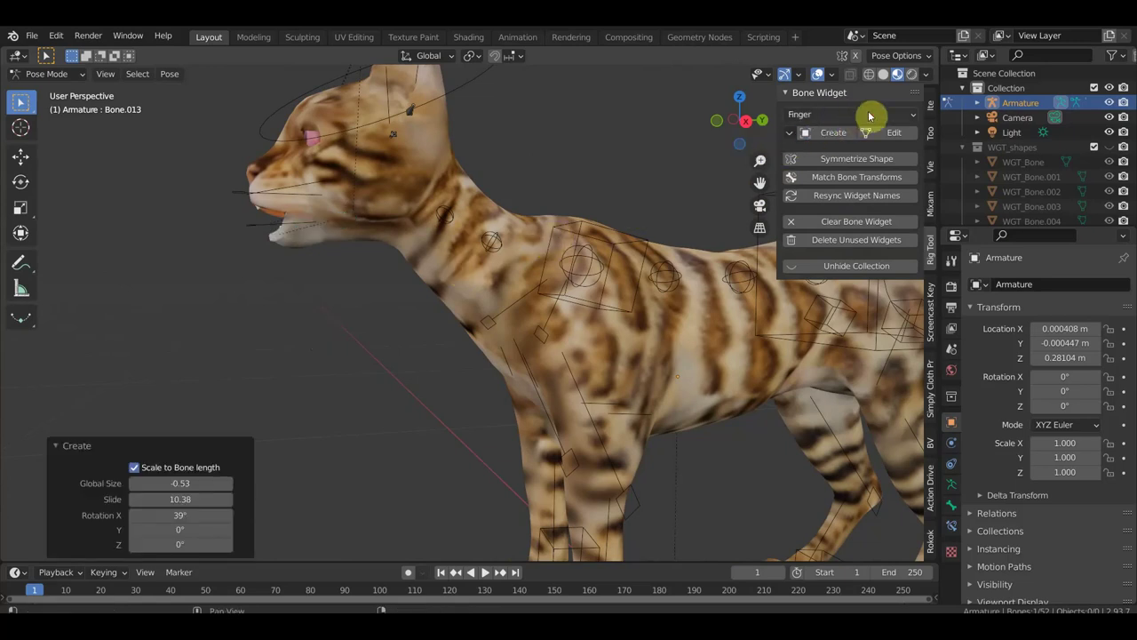
- Switch the jaw widget to the Tile shape and raise its Global Size to 1.78
left_click(862, 113)
left_click(804, 387)
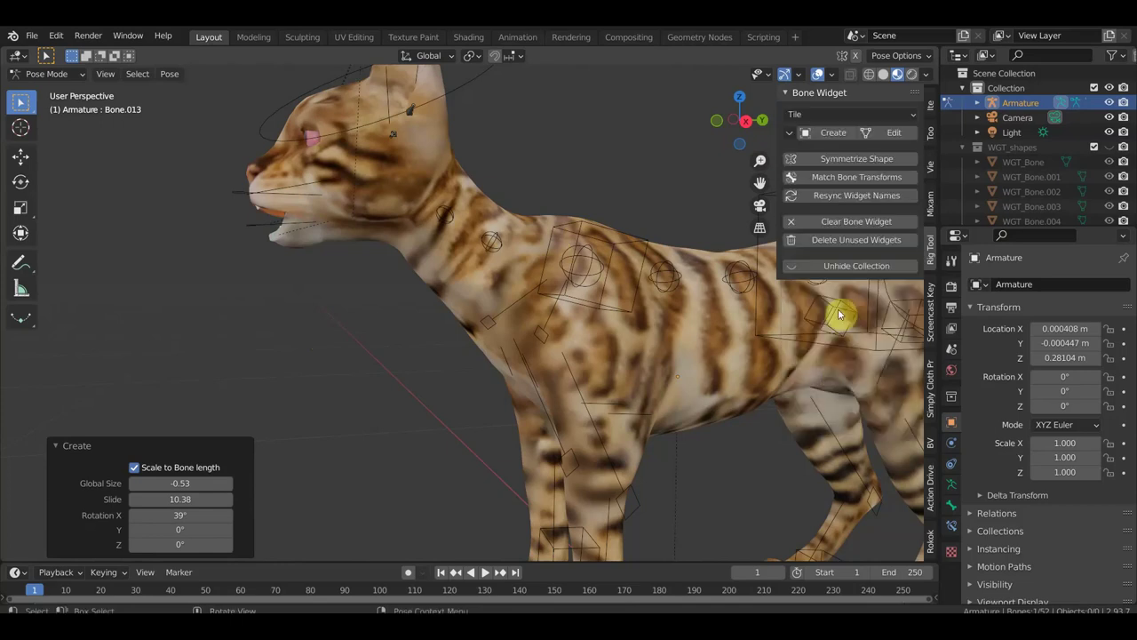
mouse_move(412, 372)
middle_mouse_down()
mouse_move(367, 399)
mouse_move(404, 392)
mouse_move(397, 383)
middle_mouse_up()
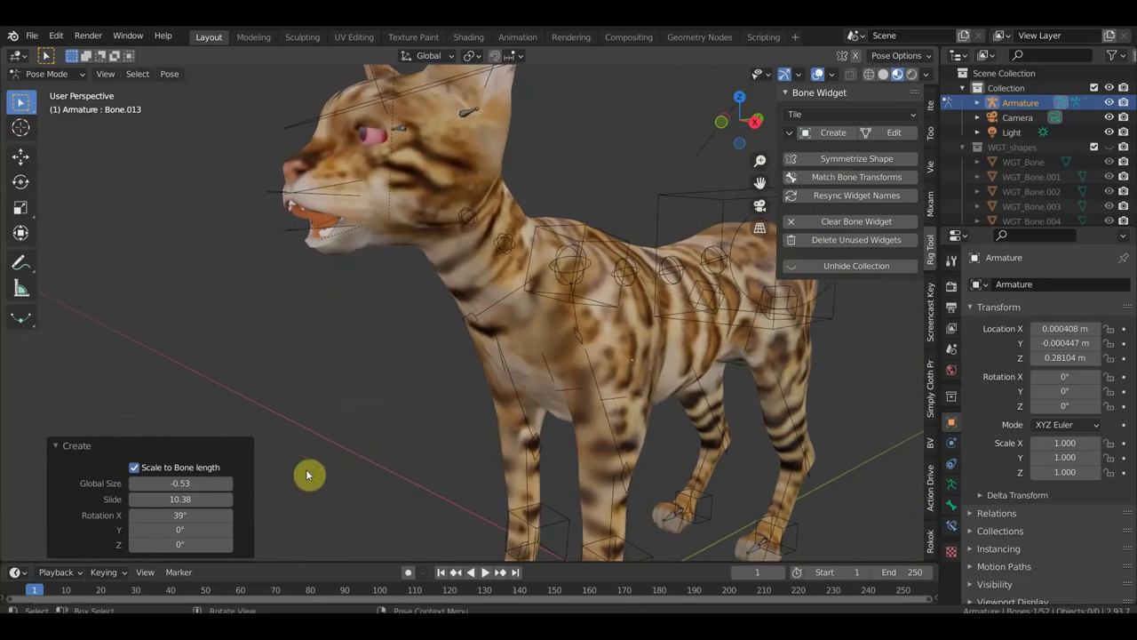
left_click_drag(180, 483, 186, 473)
mouse_move(553, 258)
middle_mouse_down()
mouse_move(411, 302)
mouse_move(395, 292)
middle_mouse_up()
- Try the Circle shape, then create a Cube widget on the jaw bone
left_click(835, 113)
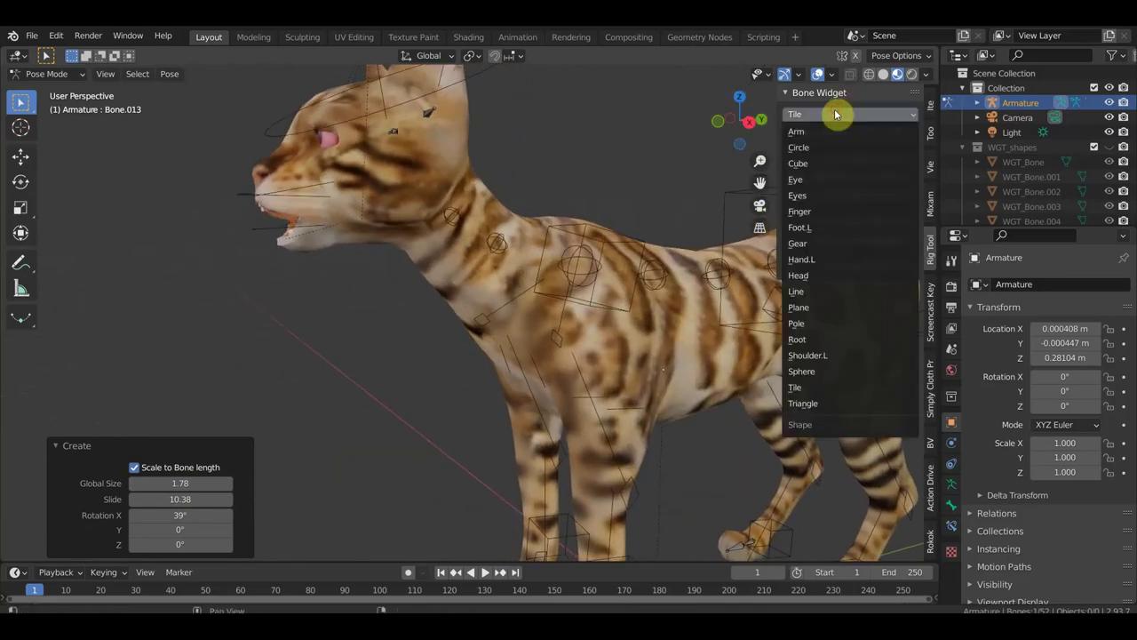
left_click(804, 147)
left_click(824, 114)
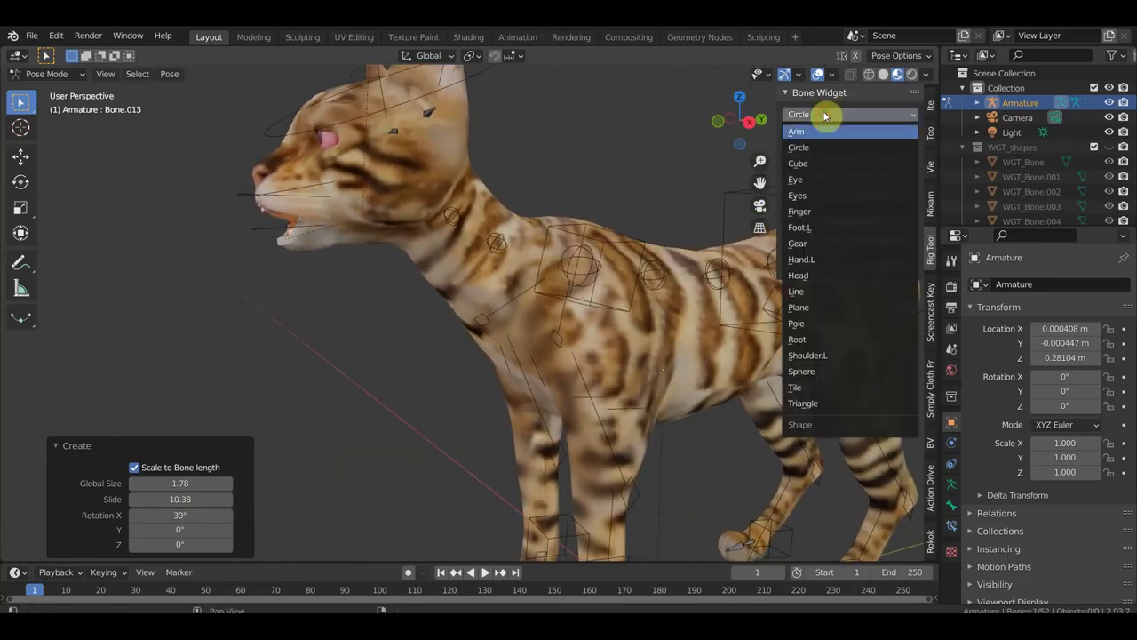
left_click(818, 163)
left_click(832, 134)
- Undo the trial widgets, reselect the lower jaw bone and create a Finger widget on it
mouse_move(655, 221)
middle_mouse_down()
mouse_move(465, 287)
mouse_move(474, 249)
mouse_move(469, 282)
middle_mouse_up()
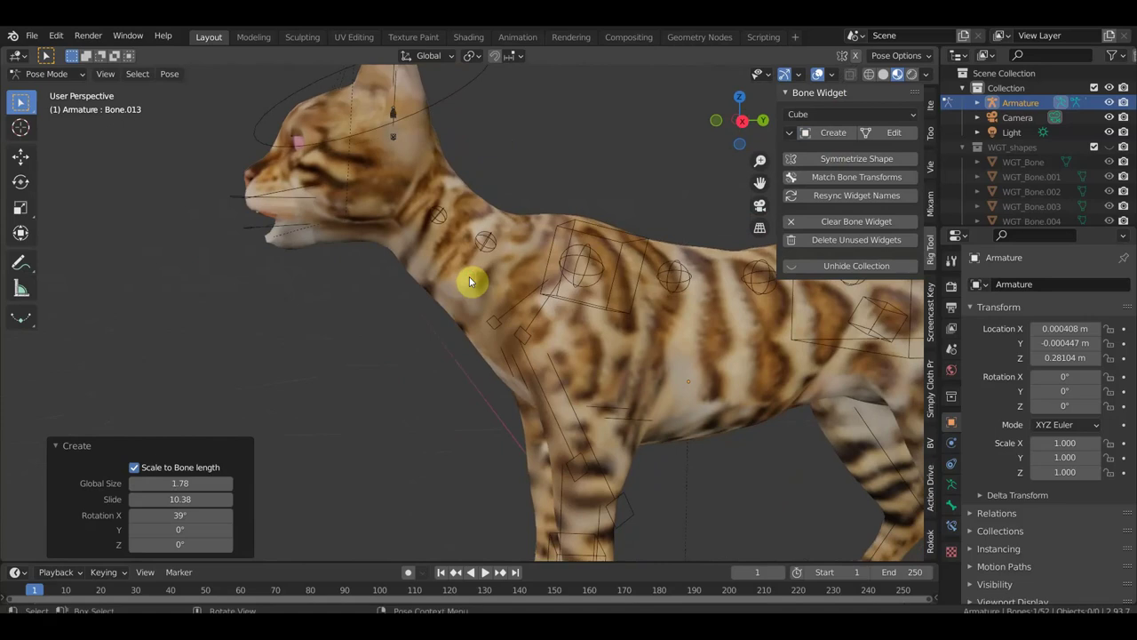
key("ctrl+z")
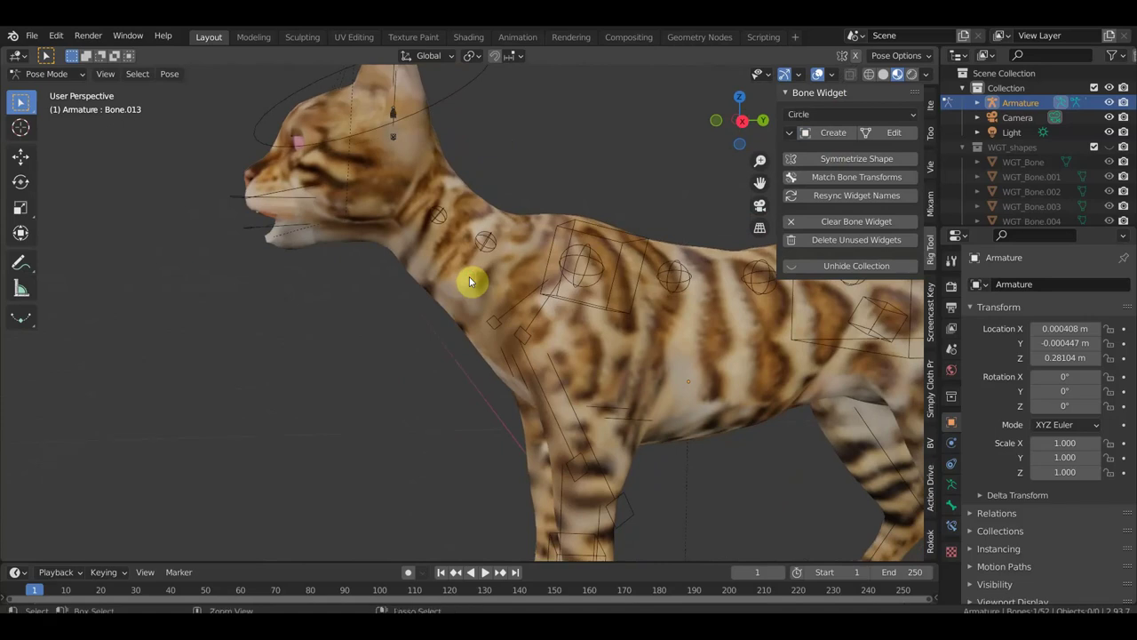
key("ctrl+z")
key("ctrl+z")
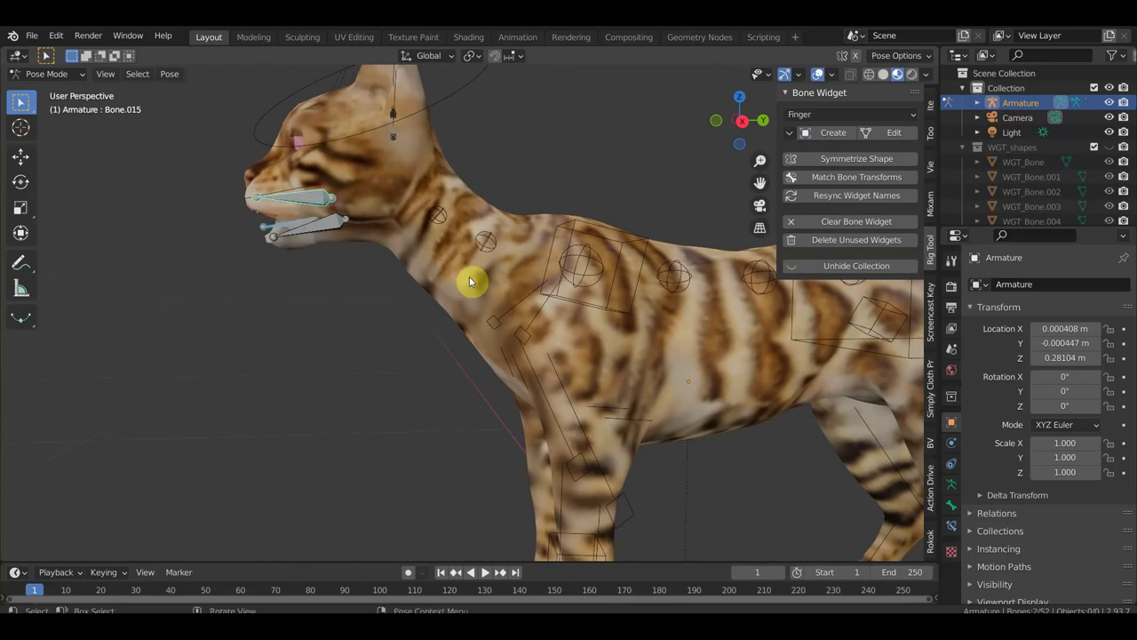
key("ctrl+z")
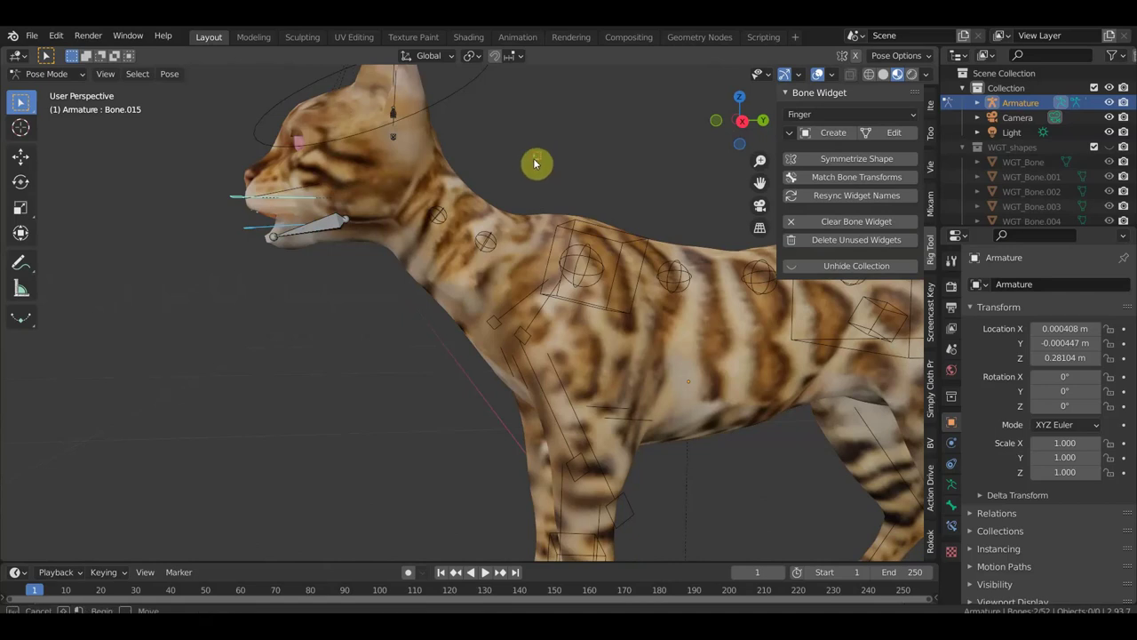
left_click(332, 227)
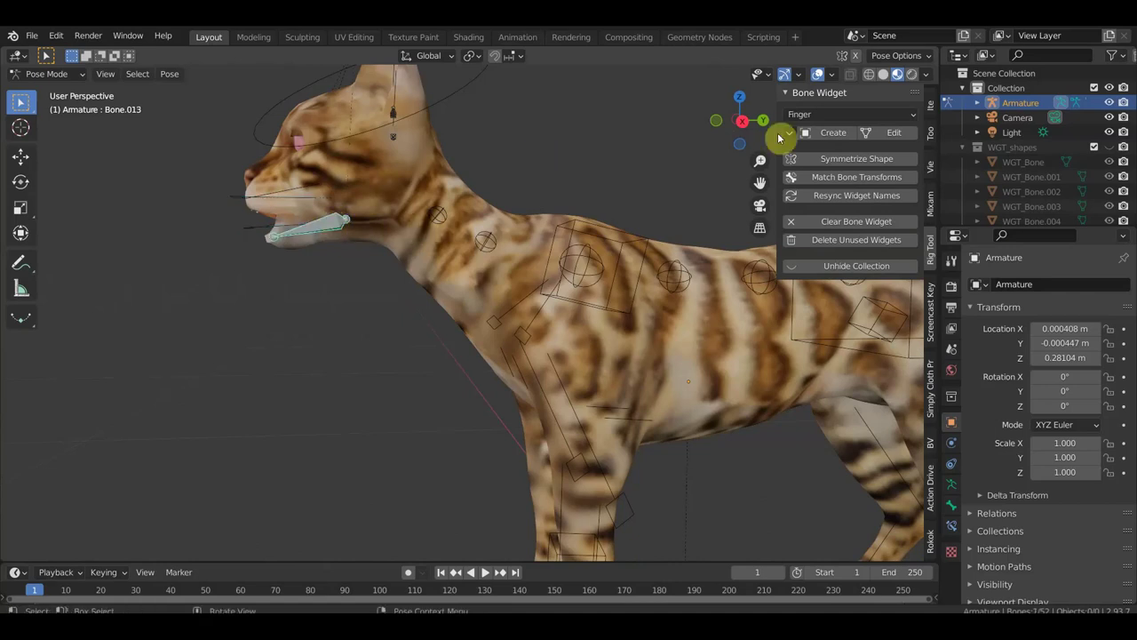
left_click(840, 134)
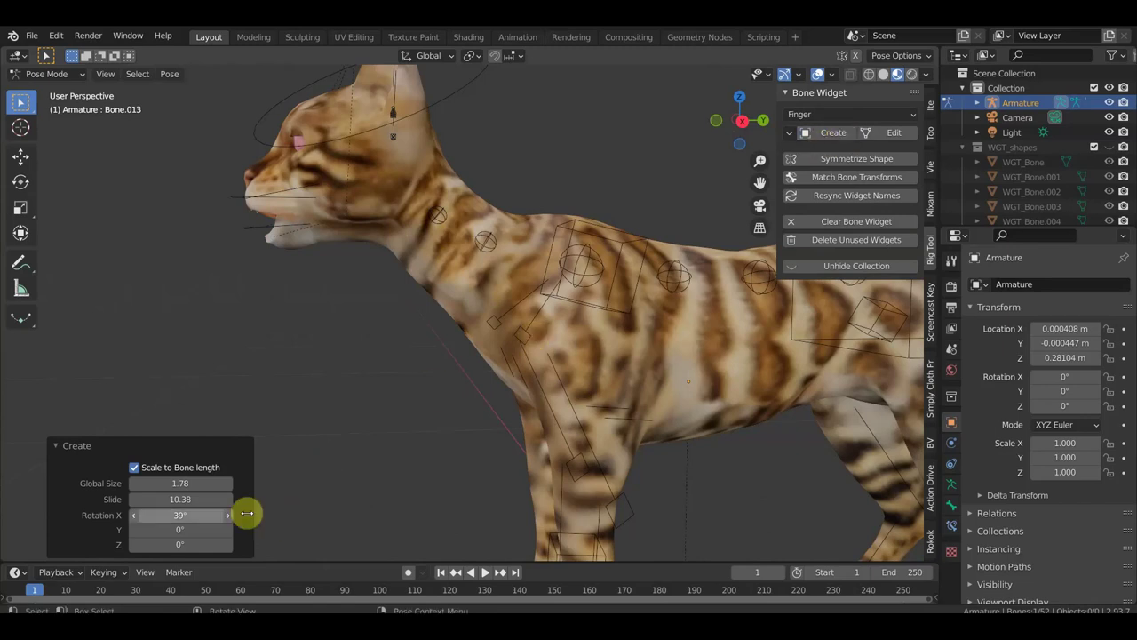
- Reset the Finger widget's X rotation and Slide values to 0
left_click(189, 516)
type("0")
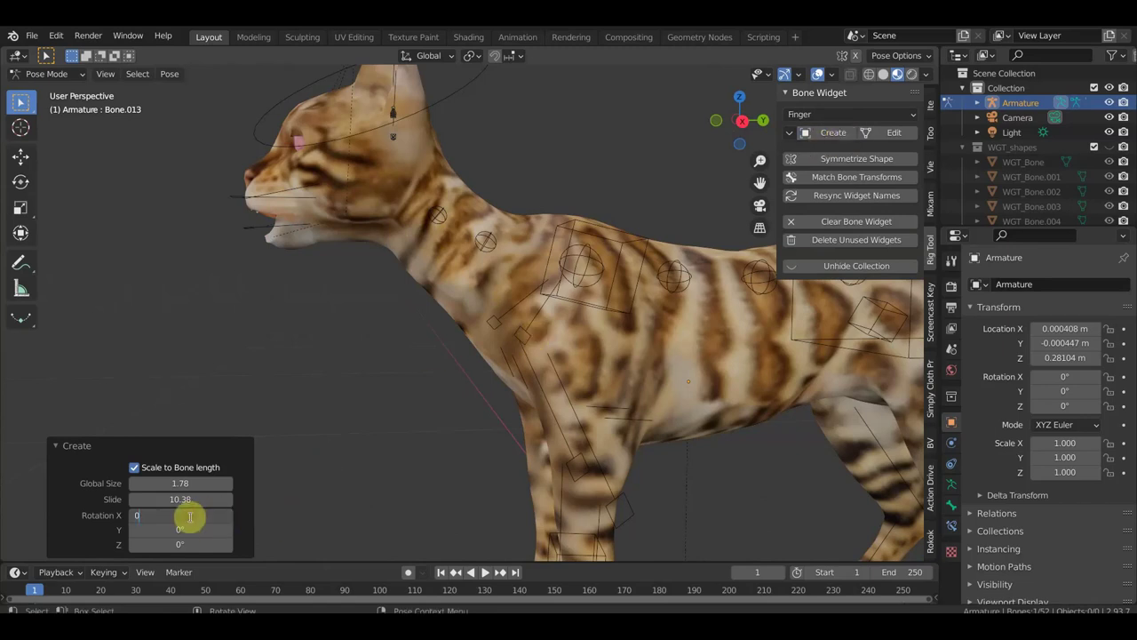
left_click(189, 484)
key("Return")
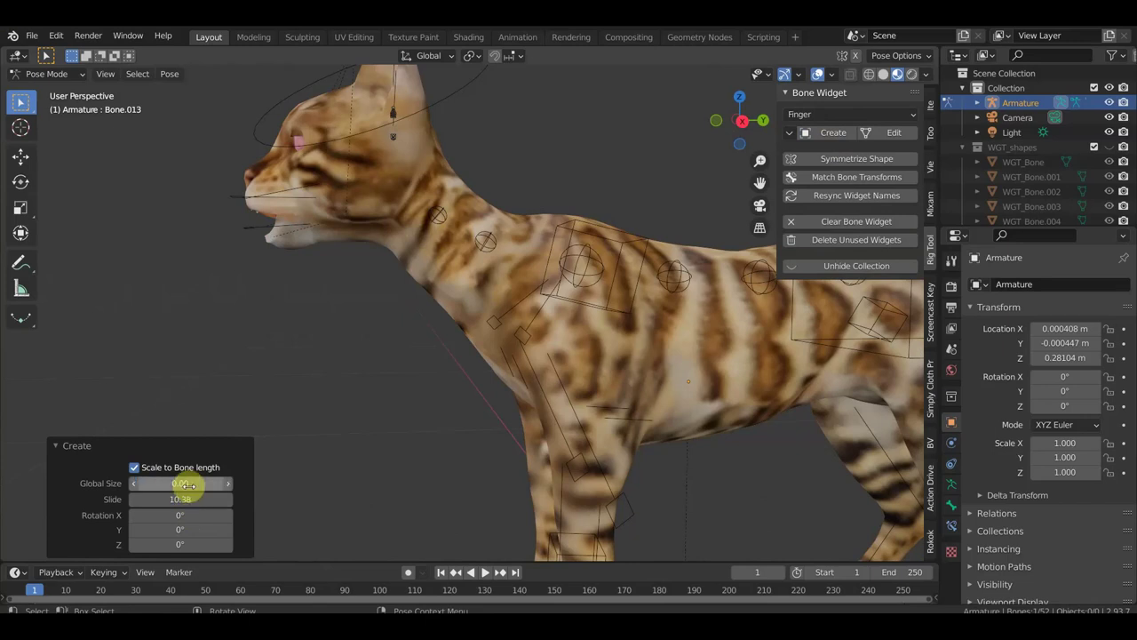
left_click(183, 499)
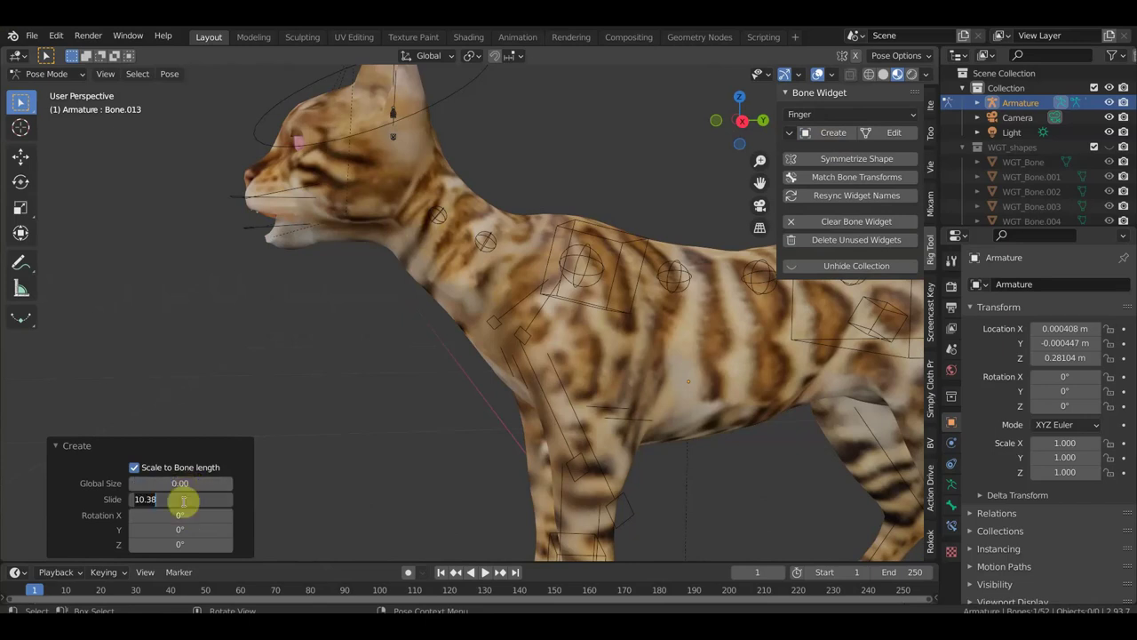
type("0")
key("Return")
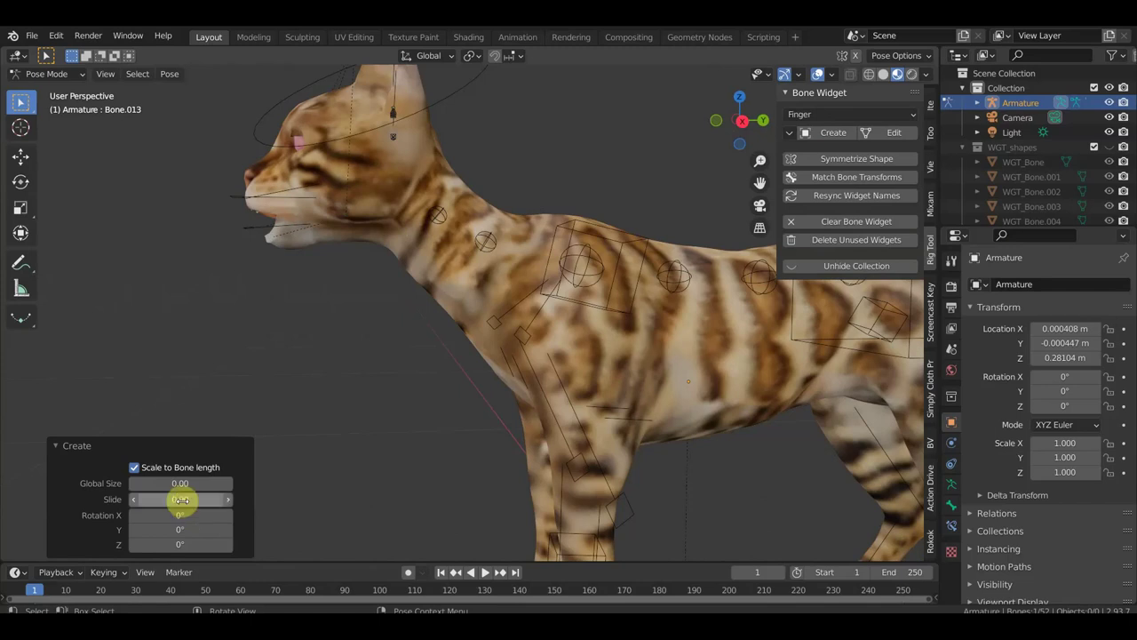
- Adjust the jaw widget's Global Size, settling on 1.74
middle_click_drag(271, 397, 397, 414)
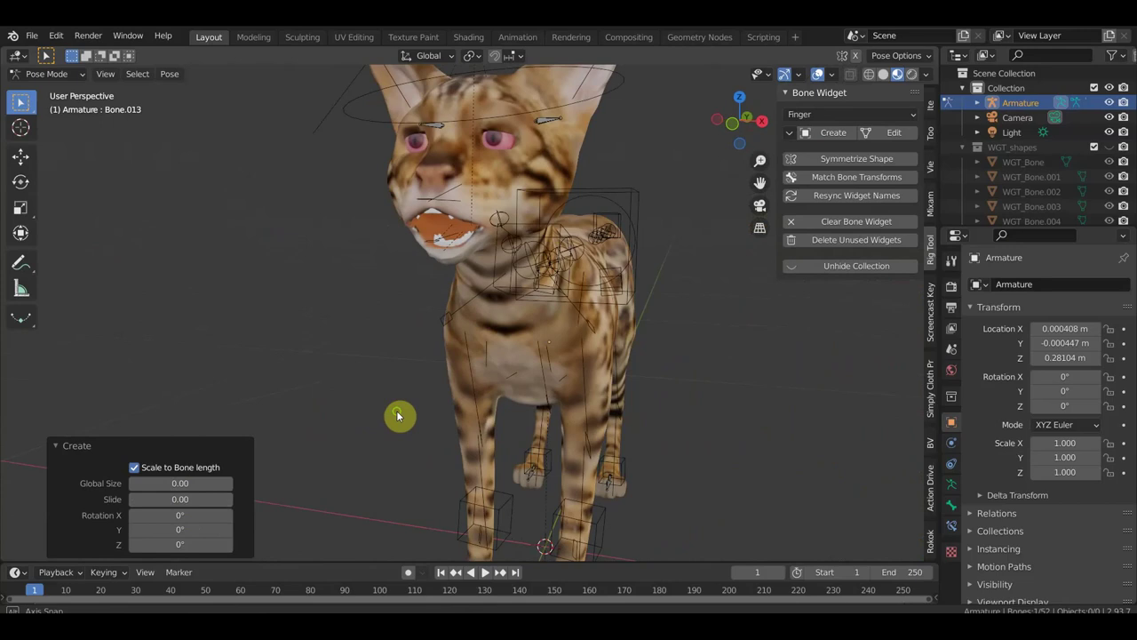
left_click(169, 483)
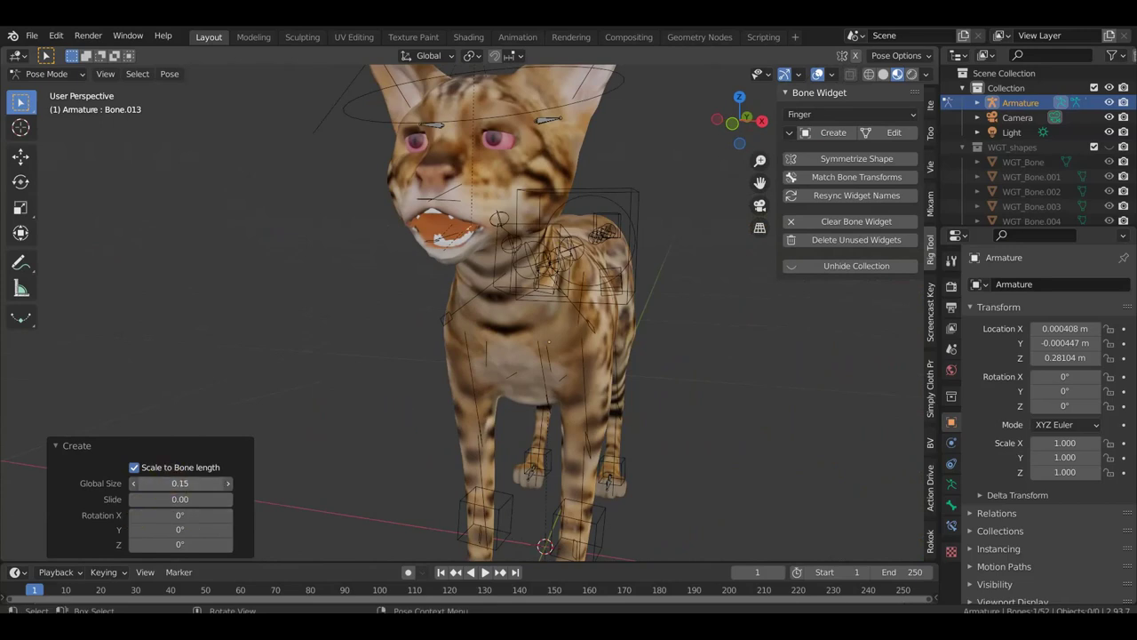
mouse_move(180, 482)
left_mouse_down()
mouse_move(213, 482)
mouse_move(157, 483)
left_mouse_up()
left_click_drag(179, 482, 200, 482)
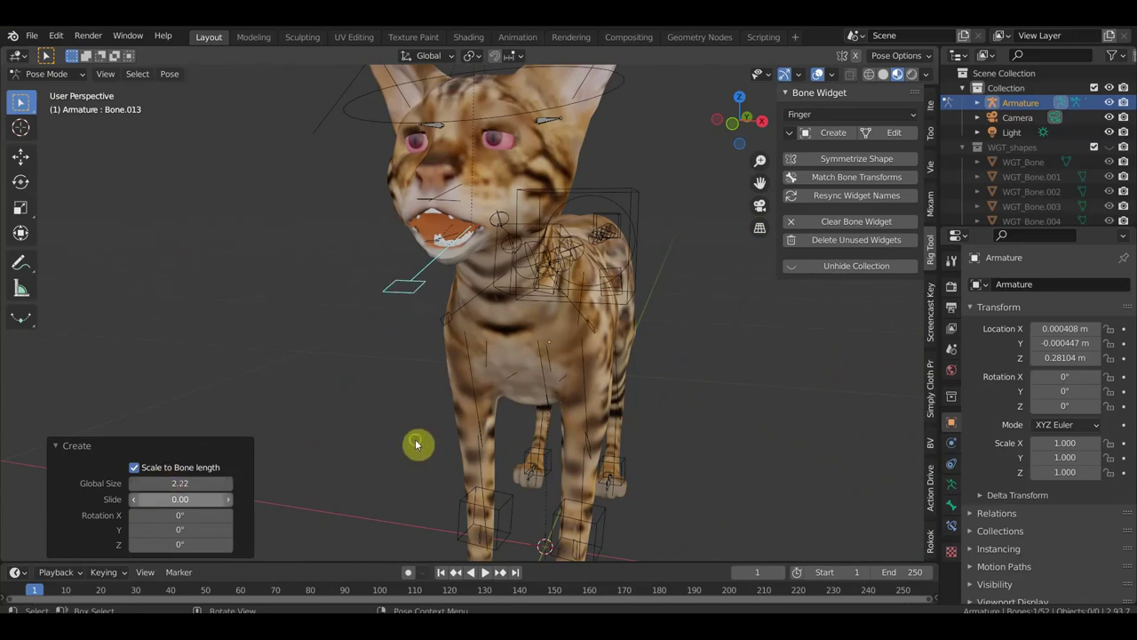
middle_click_drag(414, 445, 319, 441)
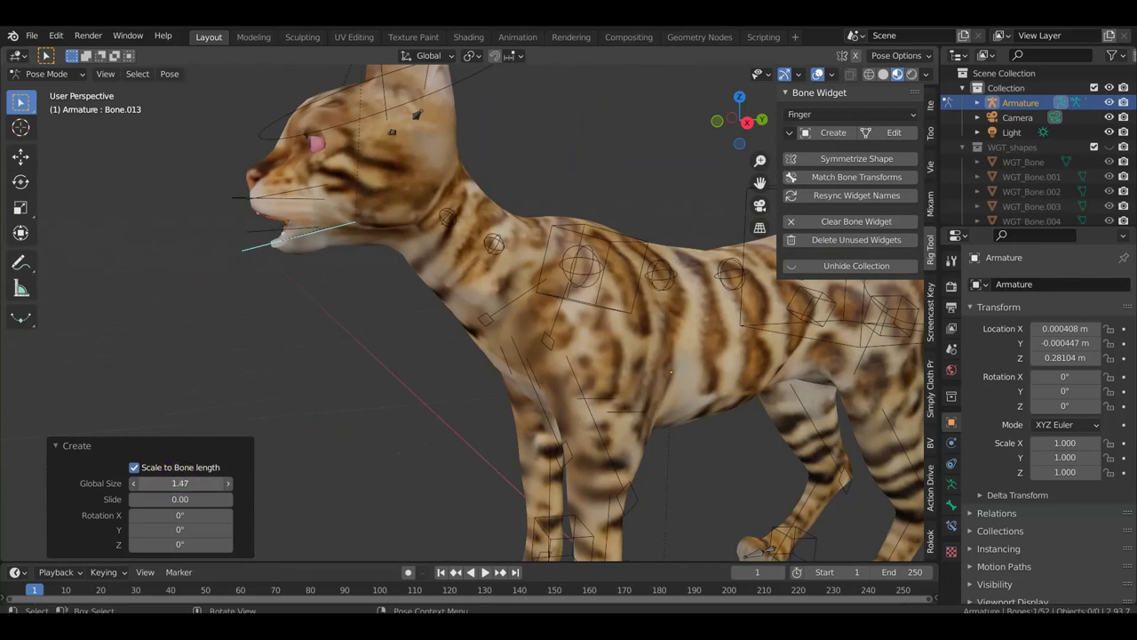
left_click_drag(169, 482, 191, 482)
mouse_move(355, 396)
middle_mouse_down()
mouse_move(344, 419)
mouse_move(334, 365)
middle_mouse_up()
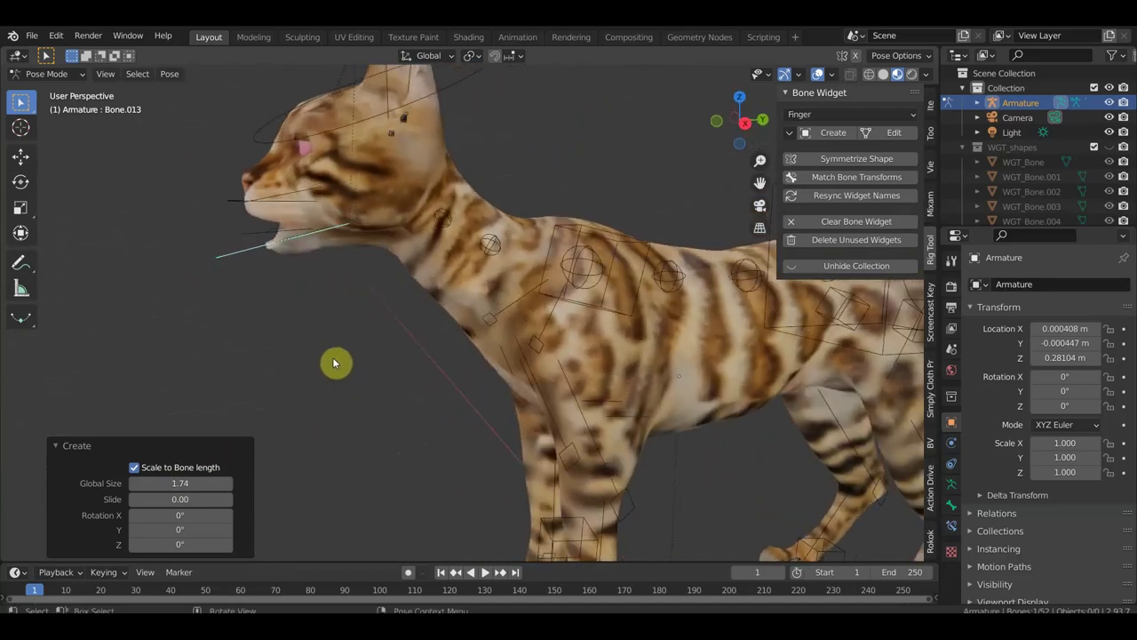
- Switch to the right orthographic view, recentre the whole cat and hide the sidebar
key("KP_3")
scroll(428, 369, "down", 2)
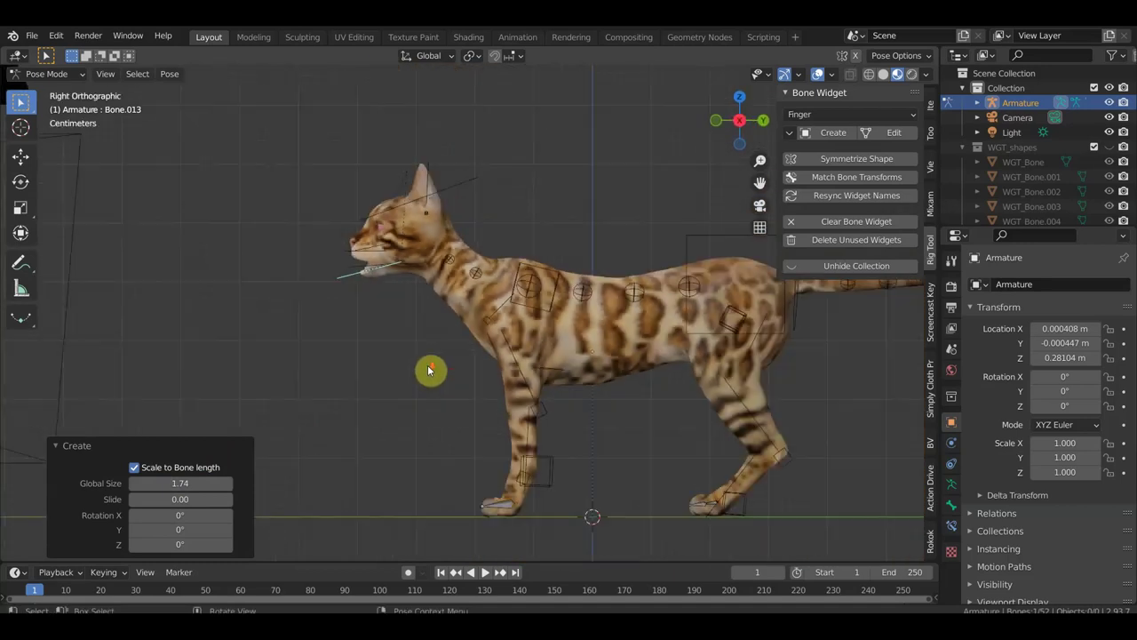
middle_click_drag(467, 348, 359, 329, "shift")
middle_click_drag(451, 319, 527, 317, "shift")
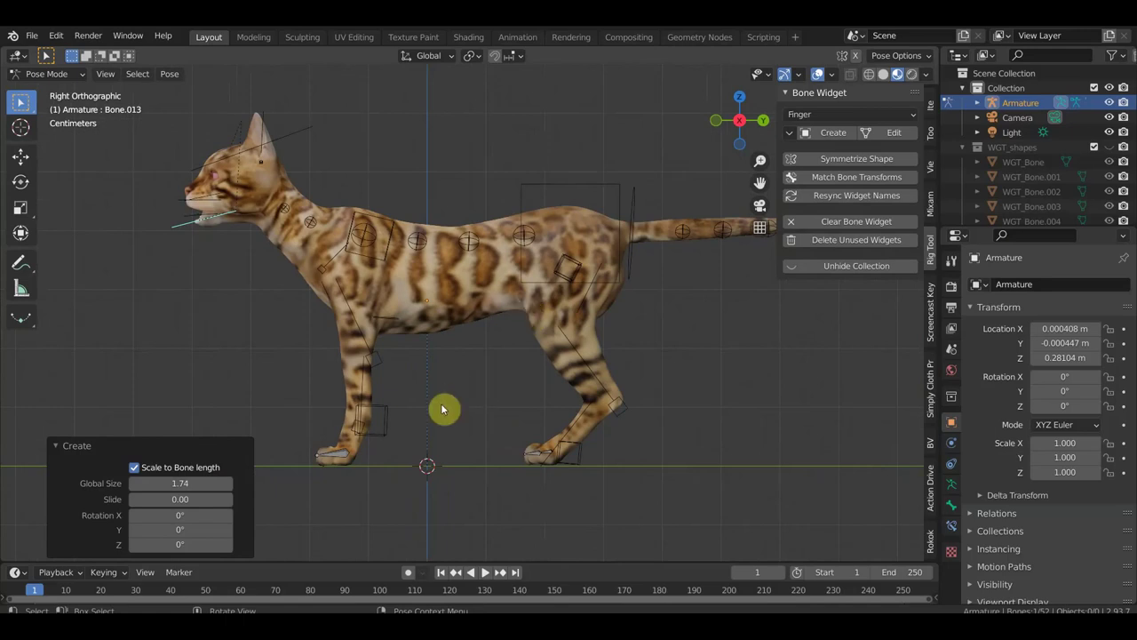
key("n")
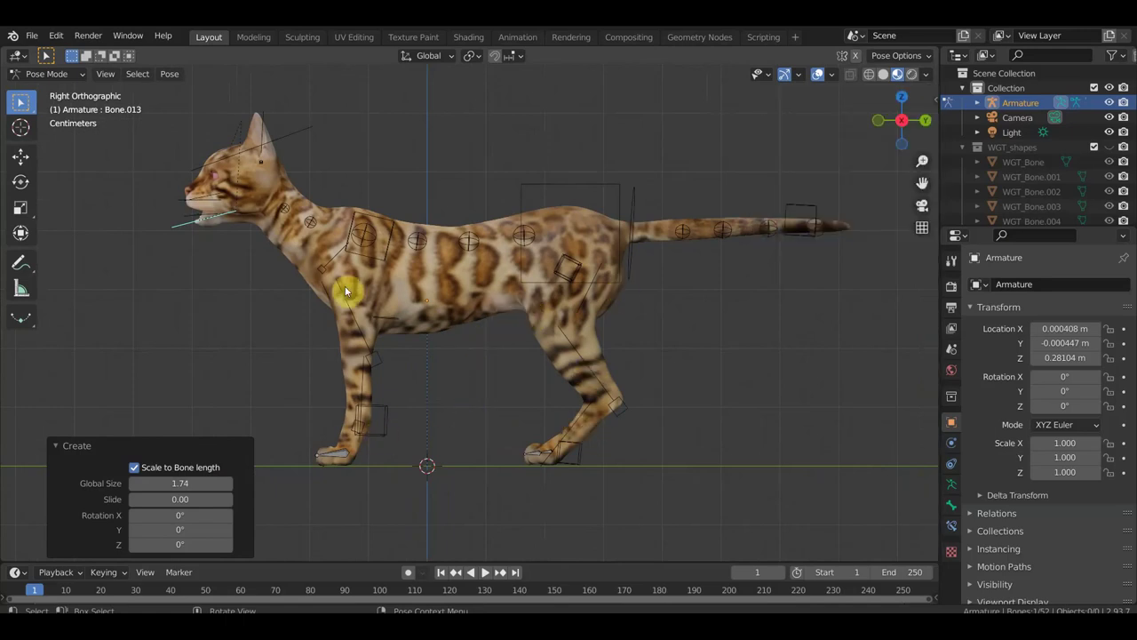
- Select the neck, spine and tail bones together
left_click(306, 227)
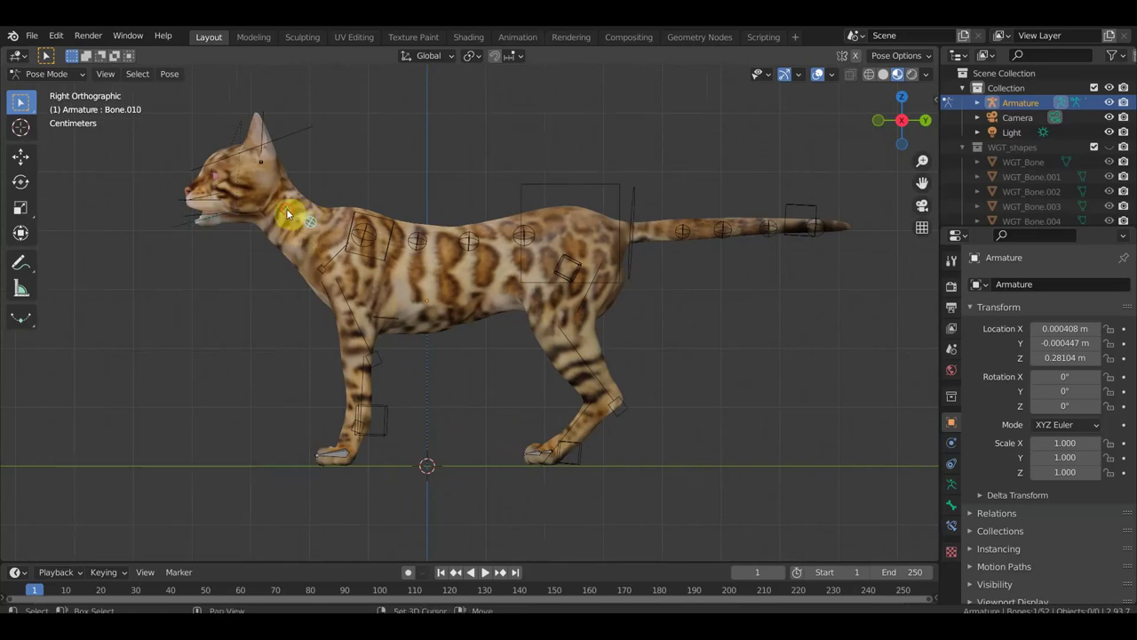
left_click(367, 232, "shift")
left_click(413, 240, "shift")
left_click(473, 241, "shift")
left_click(683, 238, "shift")
left_click(725, 233, "shift")
left_click(768, 231, "shift")
left_click(822, 230, "shift")
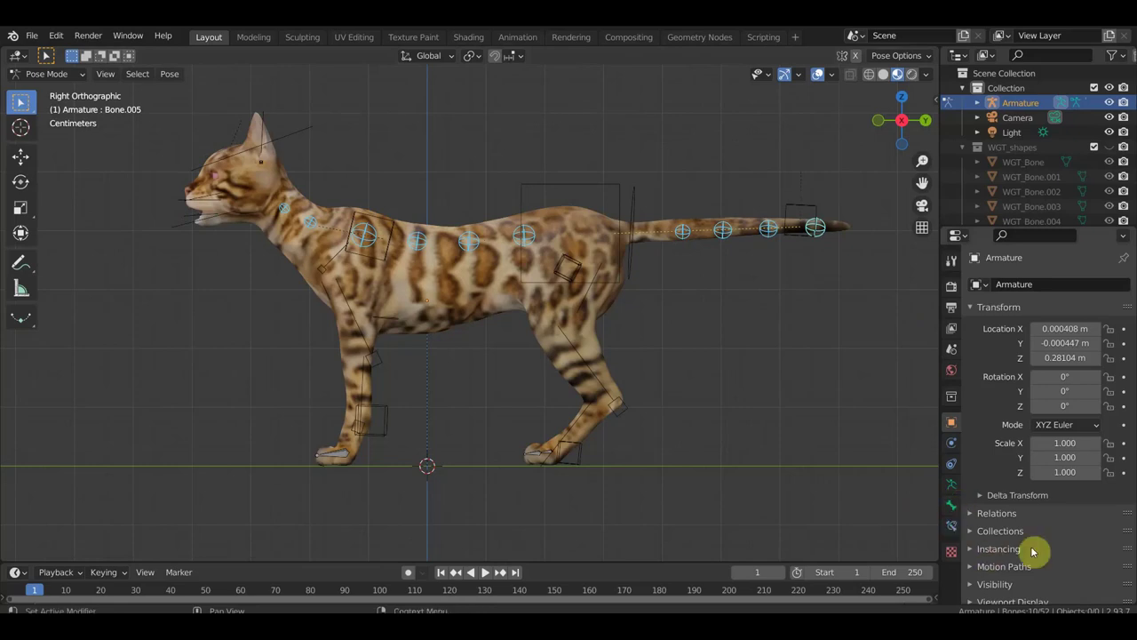
- Browse the bone properties panels and move to the armature's Object Data settings
scroll(1030, 546, "down", 1)
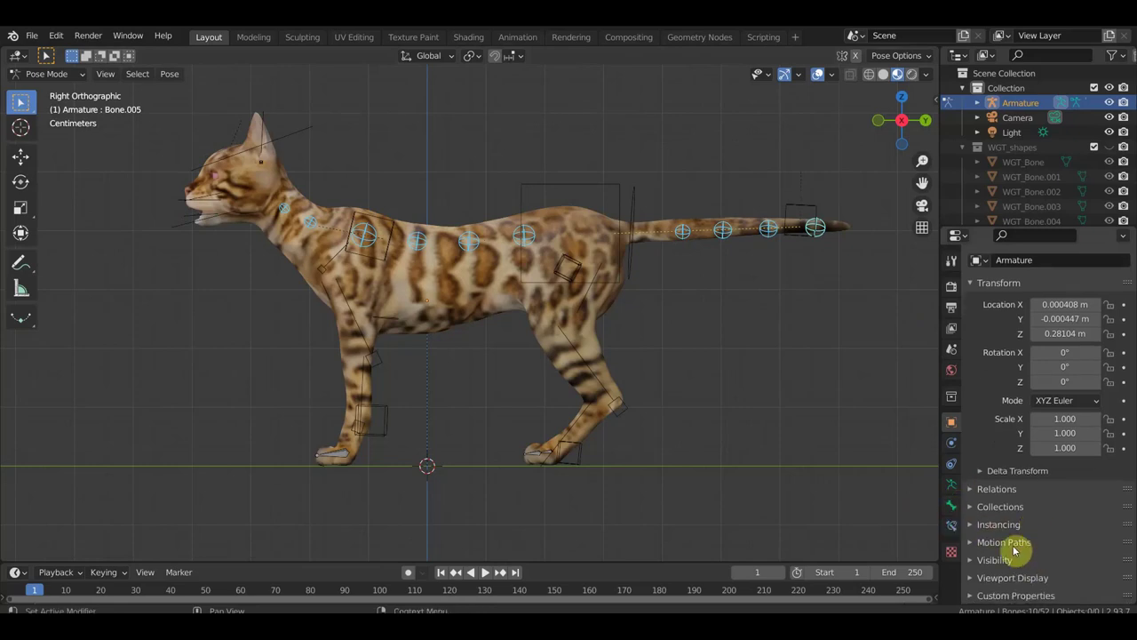
left_click(951, 503)
scroll(1031, 524, "down", 3)
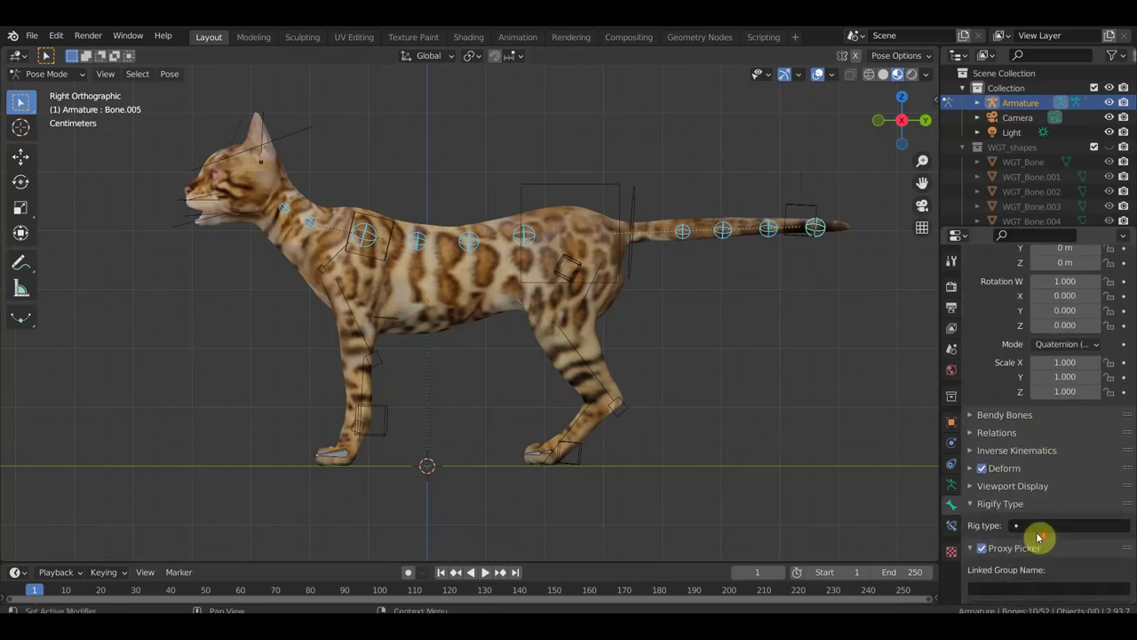
left_click(1002, 419)
left_click(979, 419)
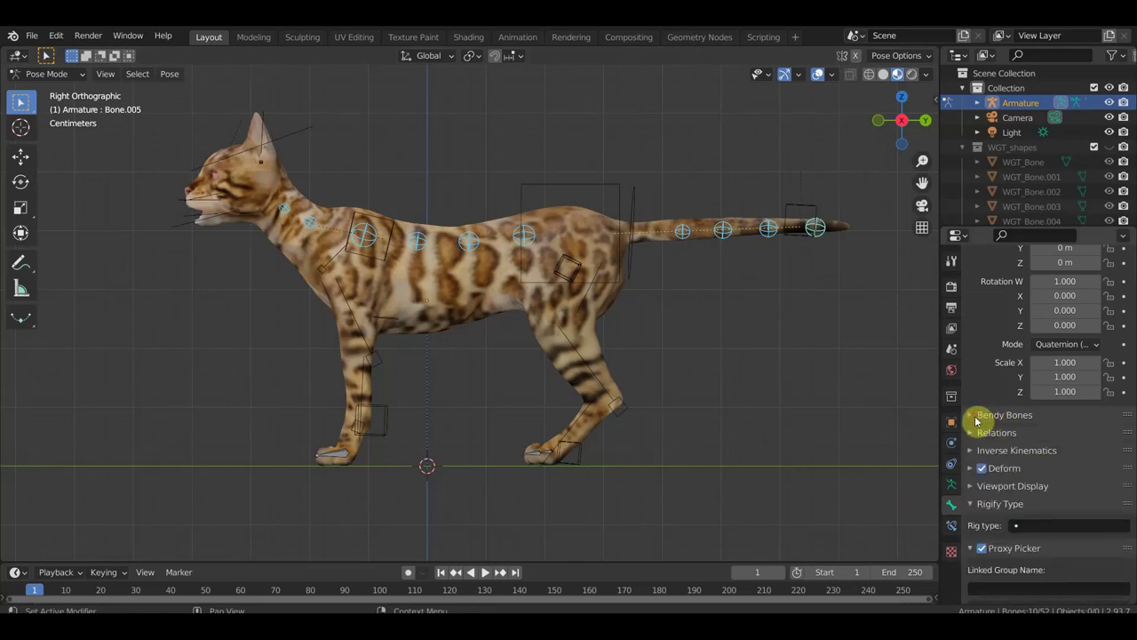
scroll(982, 533, "down", 2)
left_click(954, 524)
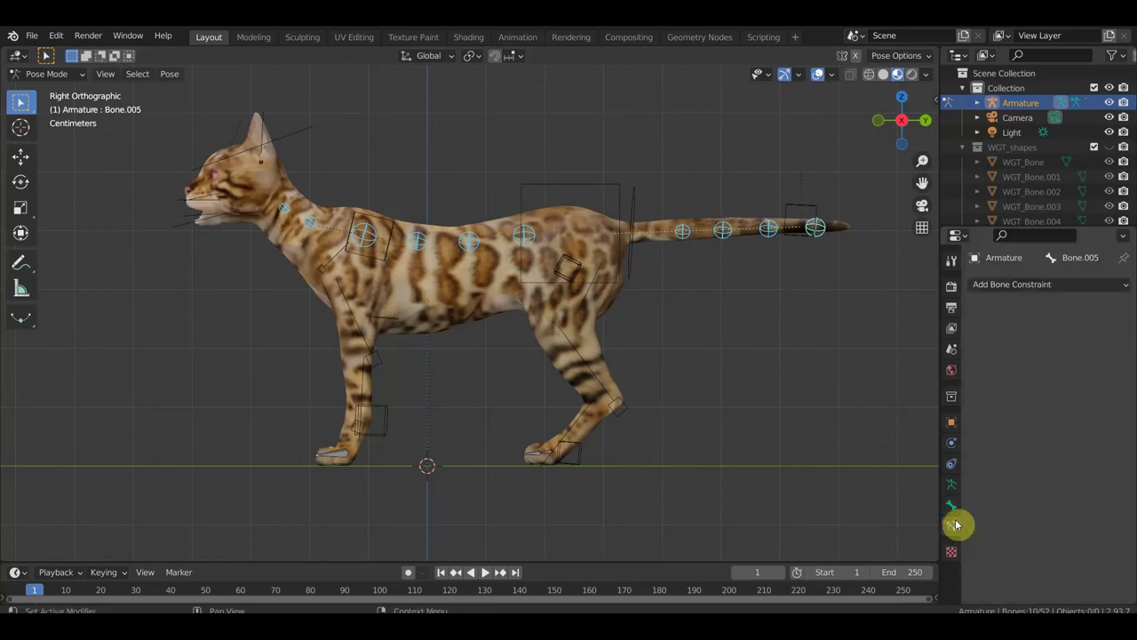
left_click(952, 485)
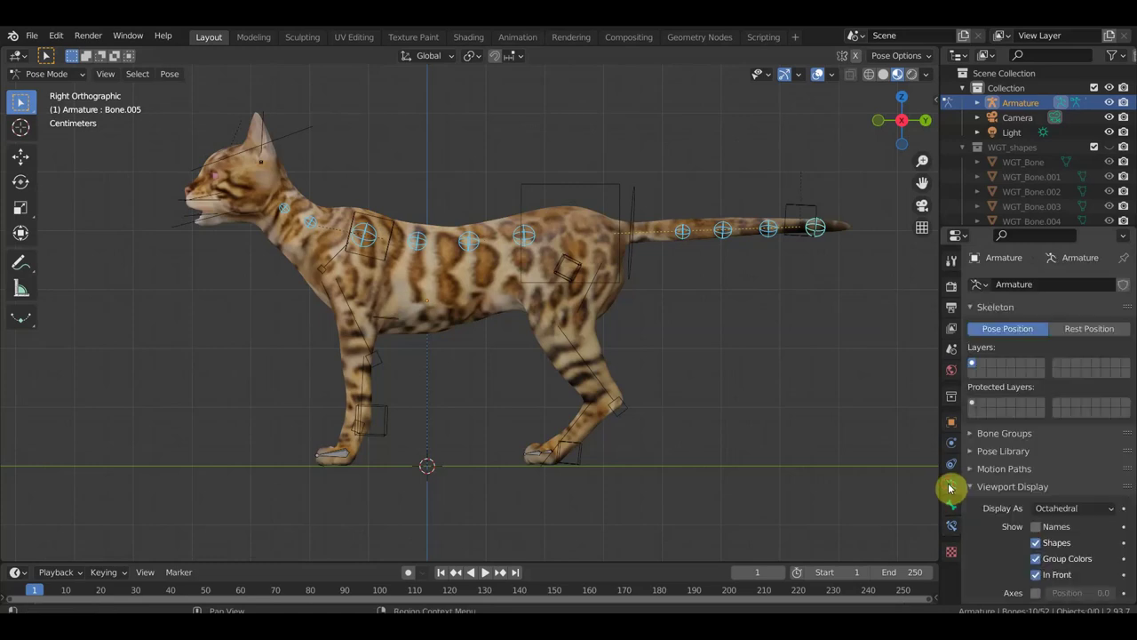
- Add a bone group using red 01 - Theme Color Set and assign the selected bones
left_click(997, 435)
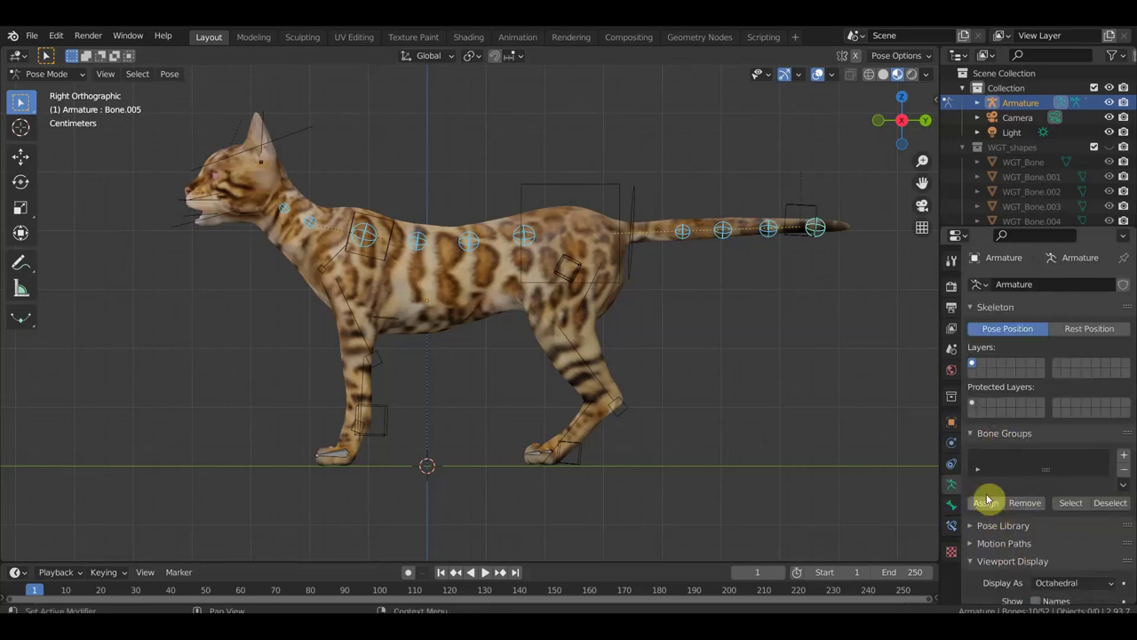
left_click(1126, 457)
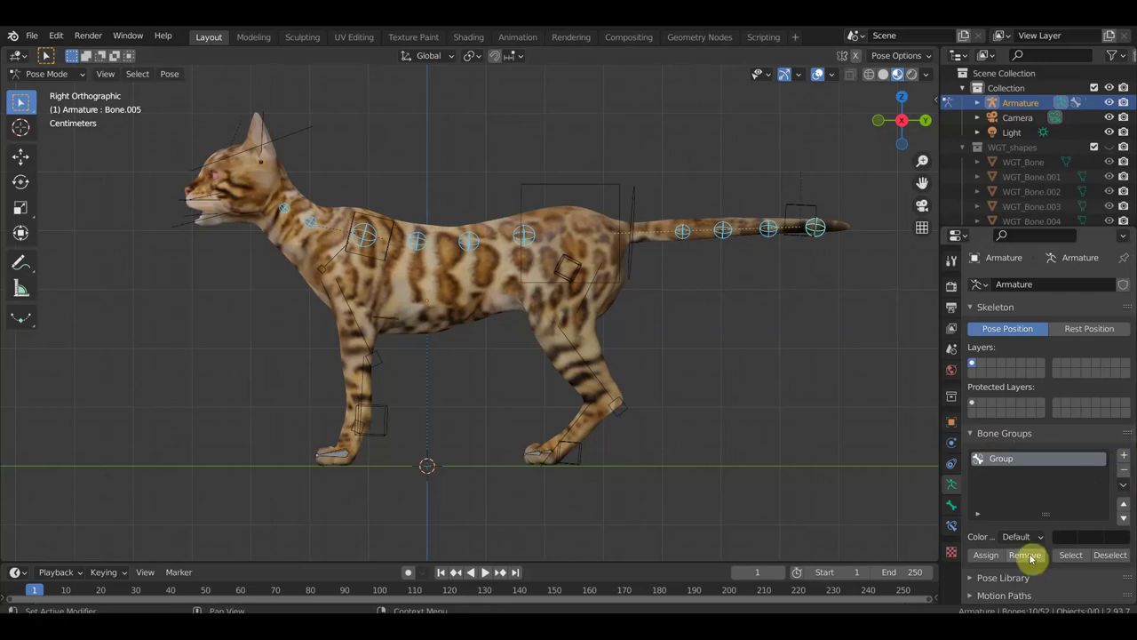
scroll(1013, 538, "down", 2)
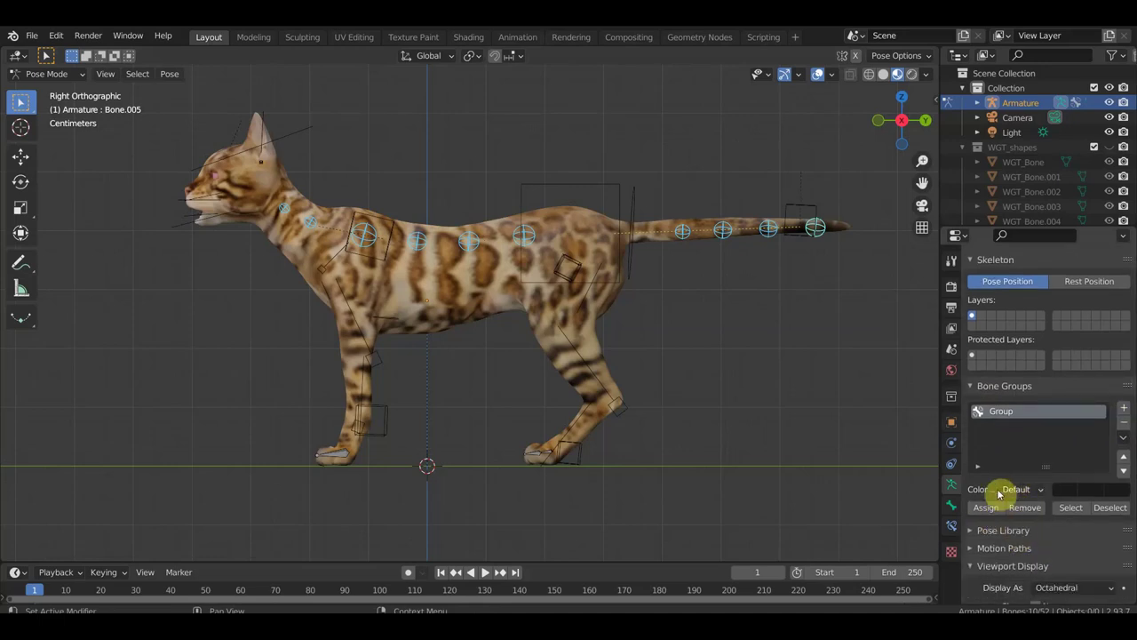
left_click(1021, 489)
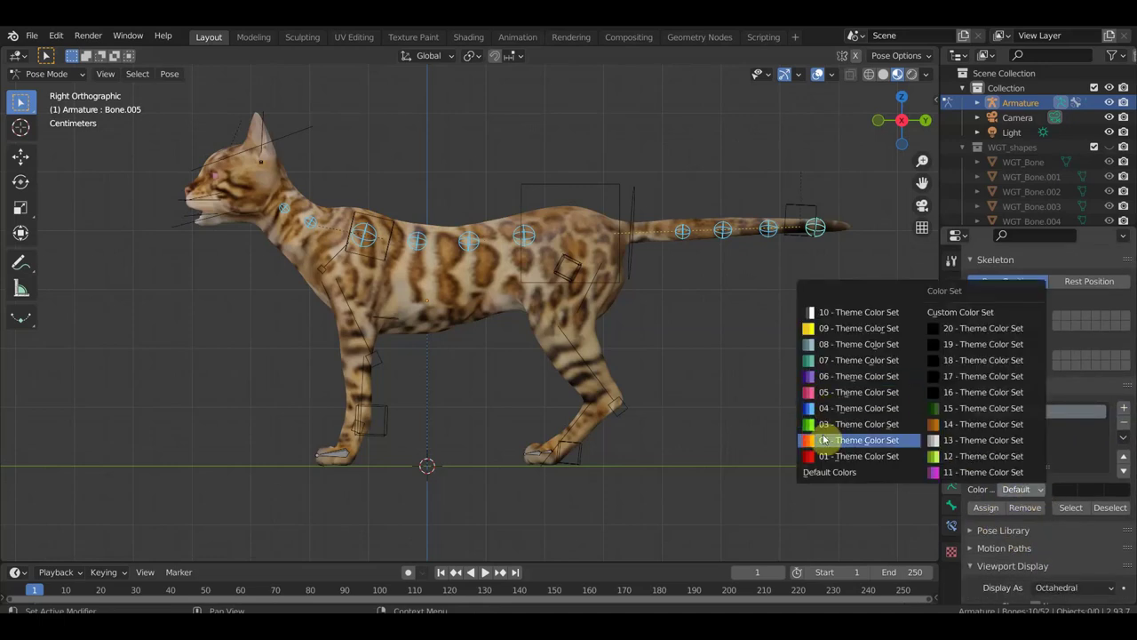
left_click(815, 456)
left_click(986, 507)
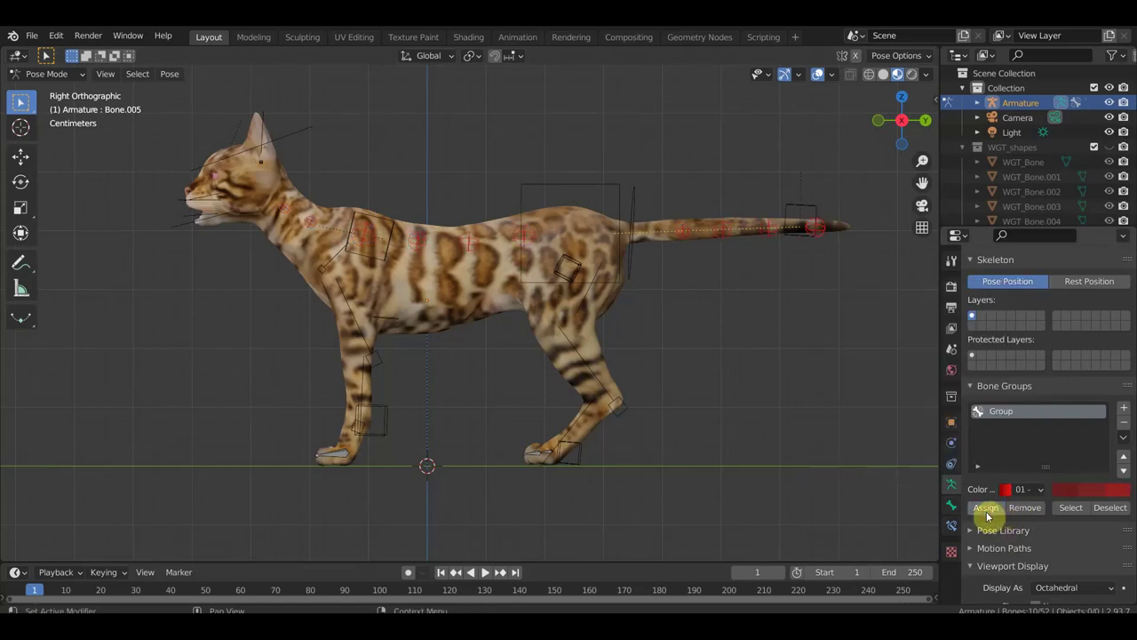
left_click(594, 188)
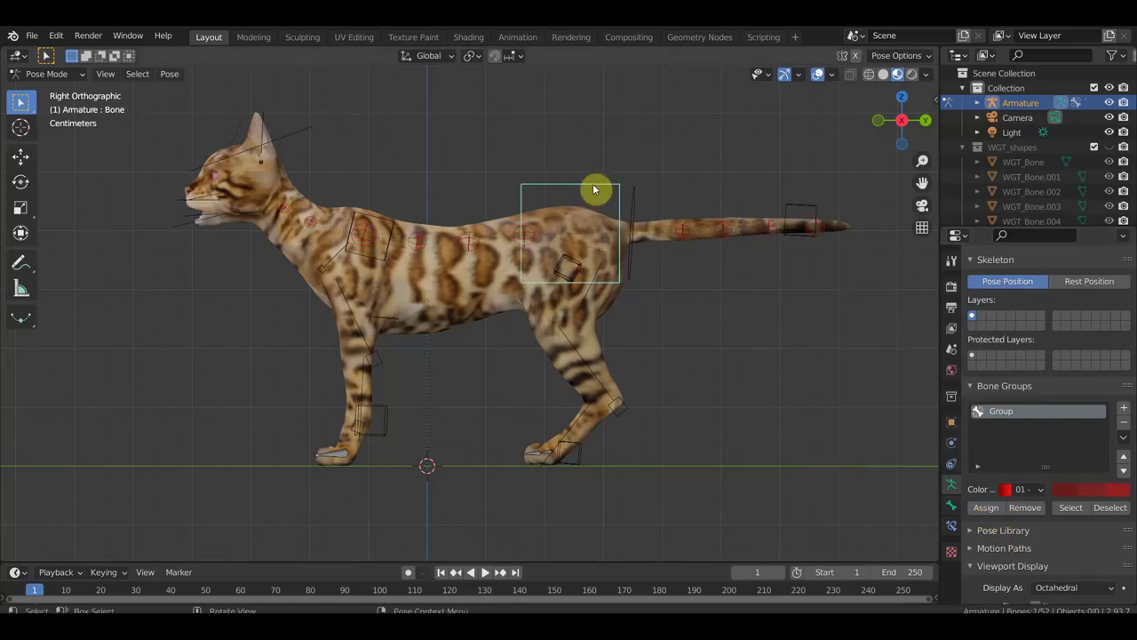
- Add the head, neck, tail-tip and foot controls to the hip control selection
left_click(311, 134, "shift")
left_click(355, 221, "shift")
left_click(799, 213, "shift")
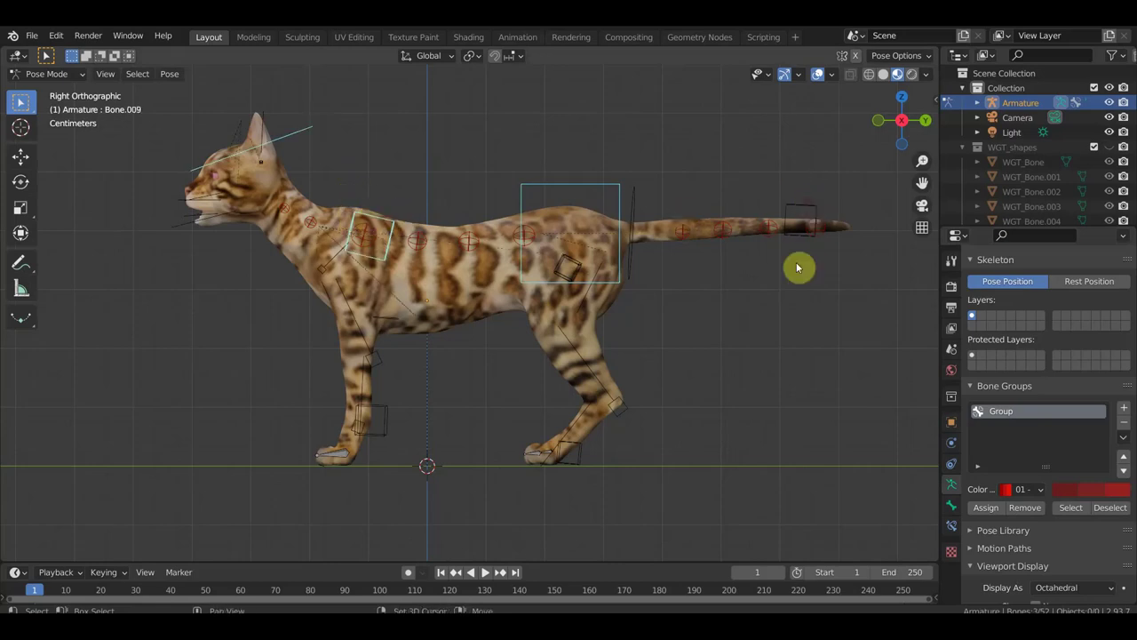
left_click(626, 412, "shift")
left_click(392, 435, "shift")
scroll(604, 446, "up", 1)
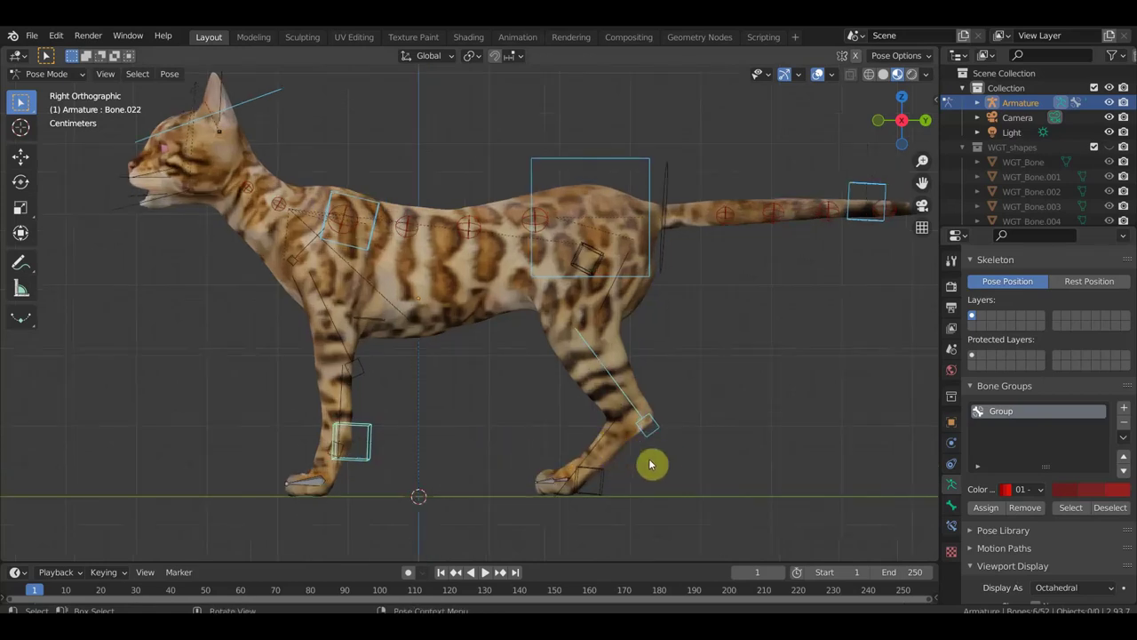
left_click(600, 487, "shift")
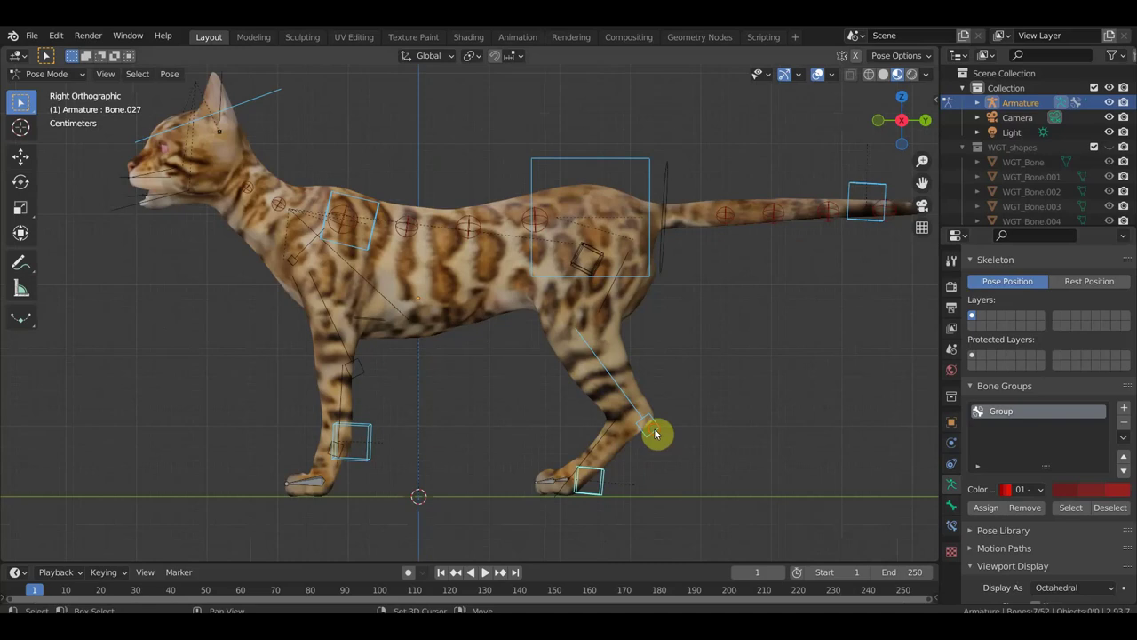
left_click(659, 433, "shift")
- Deselect stray leg bones, add the remaining paw controls, and create bone group Group.001
mouse_move(660, 438)
middle_mouse_down()
mouse_move(600, 455)
mouse_move(614, 444)
middle_mouse_up()
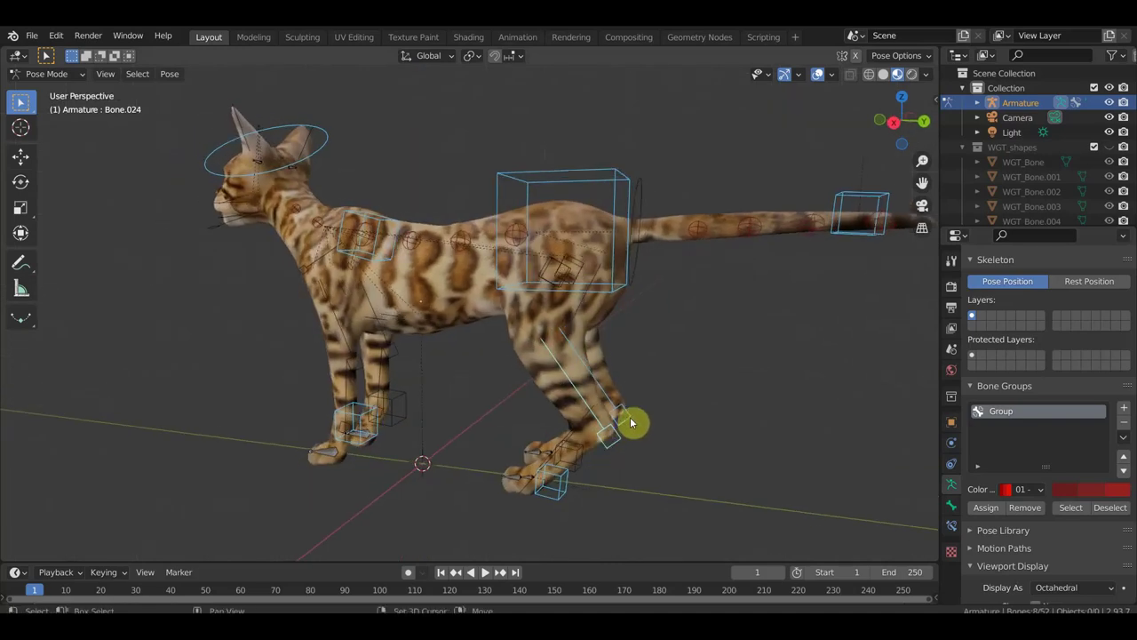
left_click(632, 420, "shift")
left_click(620, 440, "shift")
mouse_move(635, 436)
middle_mouse_down()
mouse_move(653, 430)
mouse_move(600, 431)
middle_mouse_up()
left_click(400, 405, "shift")
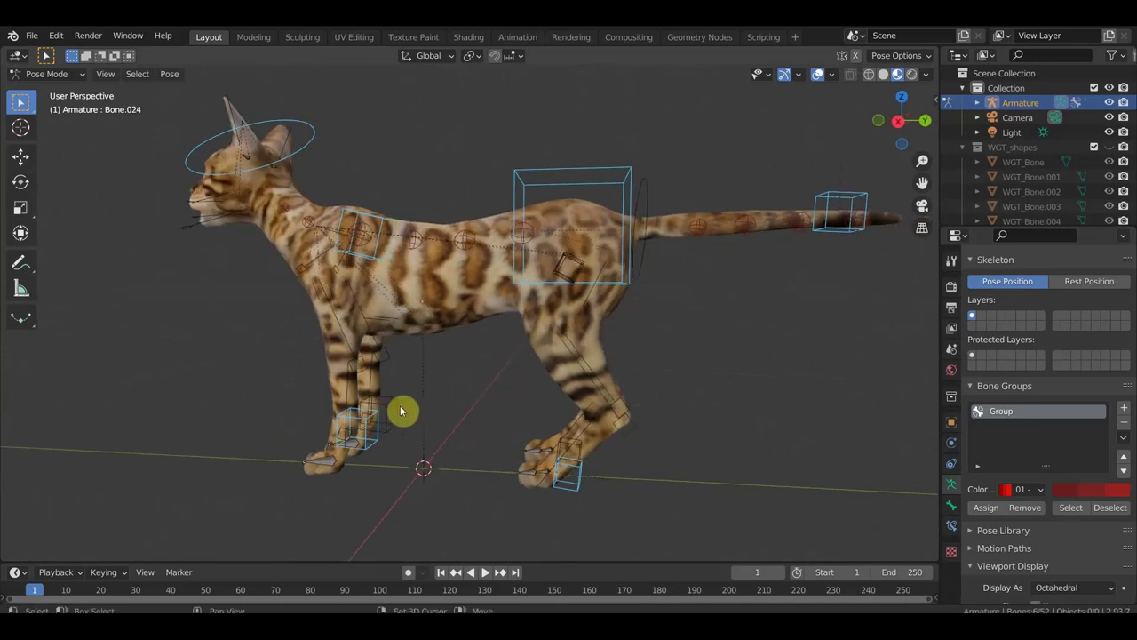
left_click(569, 439, "shift")
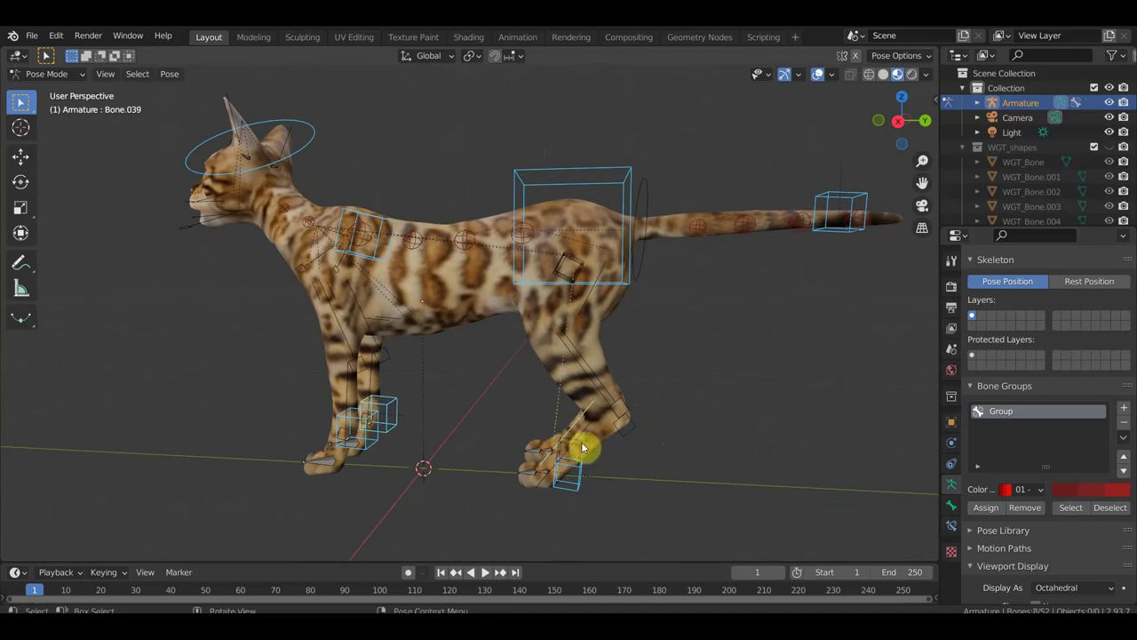
middle_click_drag(553, 459, 473, 461)
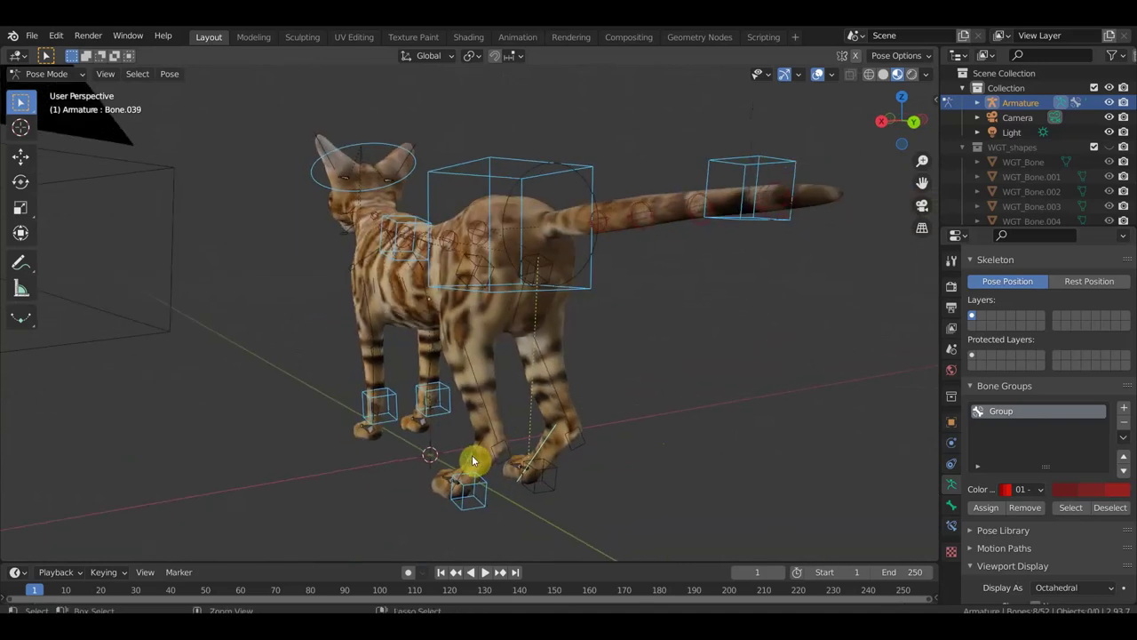
left_click(551, 487, "shift")
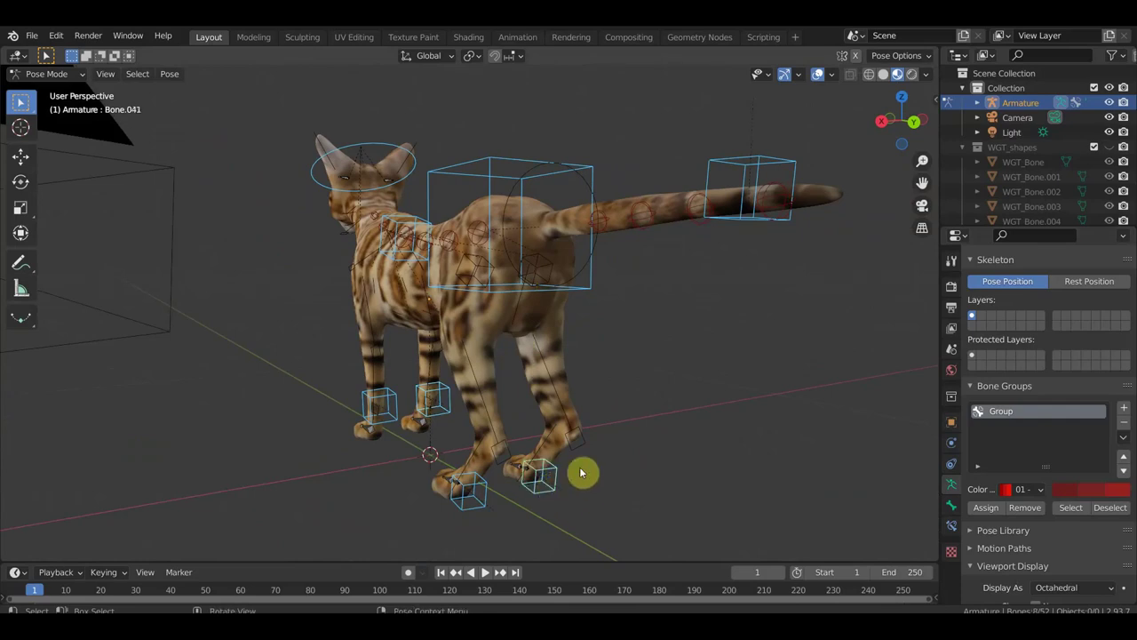
key("KP_3")
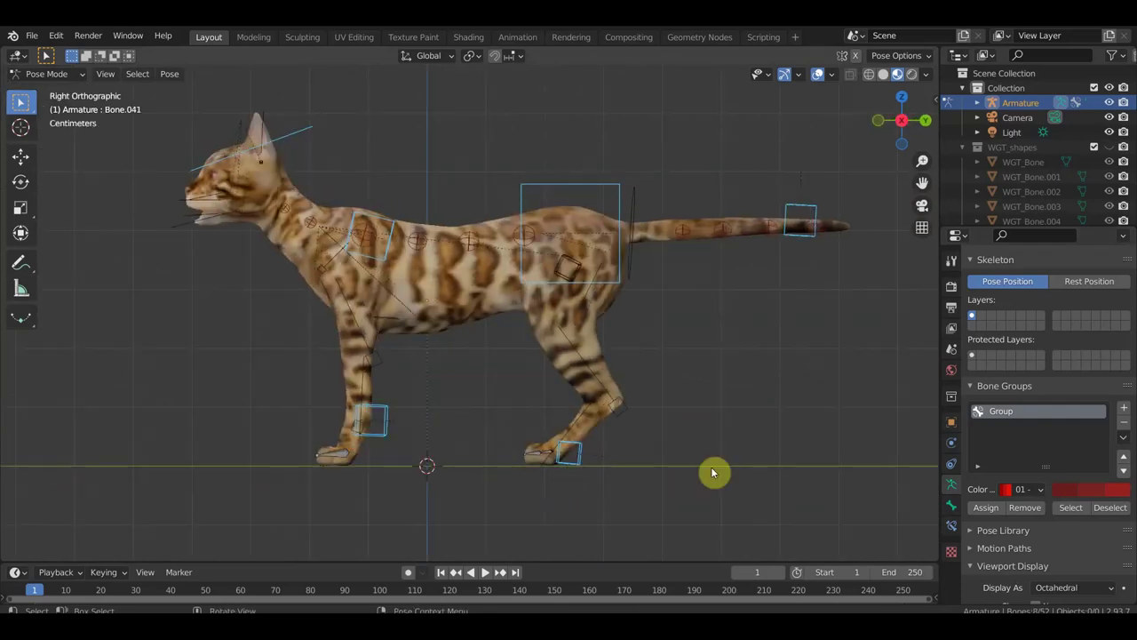
left_click(1121, 410)
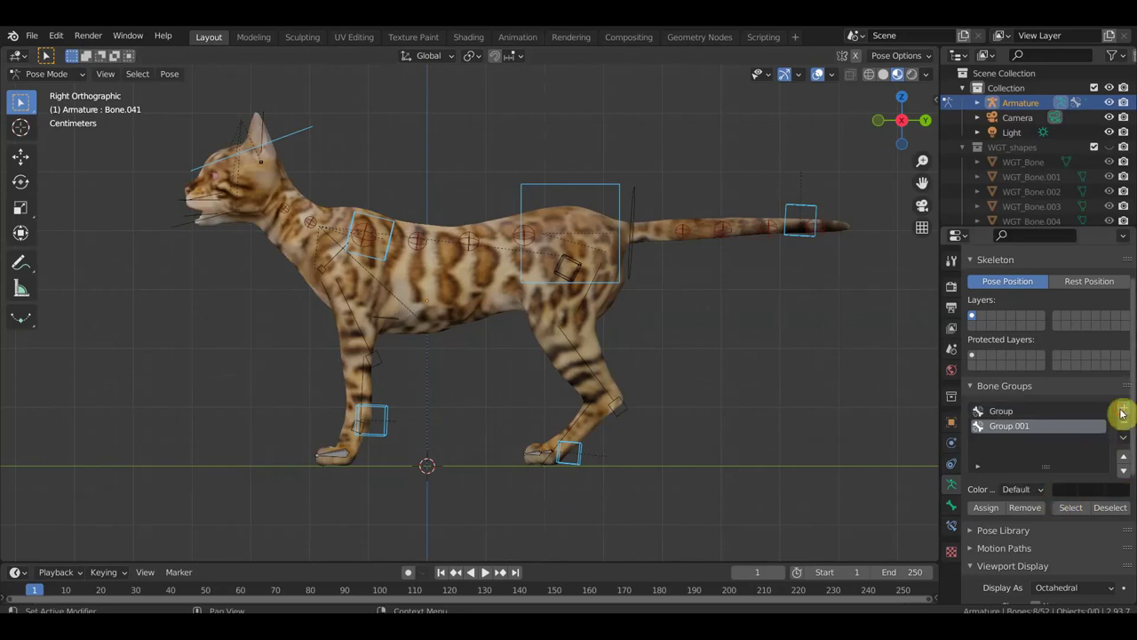
- Assign the selected controls to Group.001, changing its colour from set 11 to blue 04 - Theme Color Set
left_click(1041, 490)
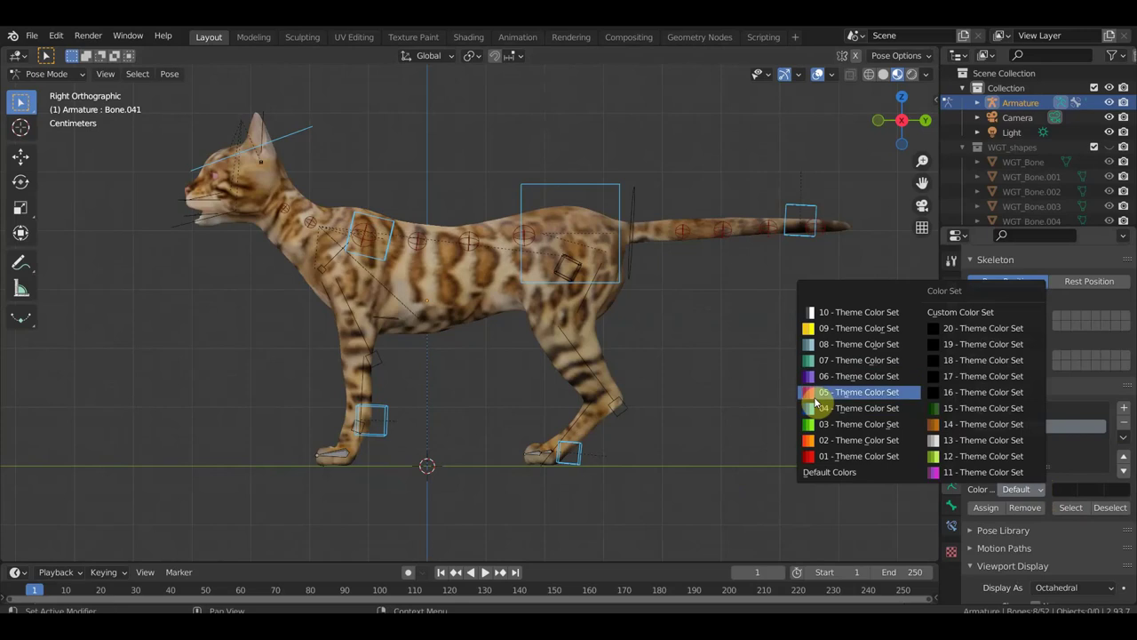
left_click(935, 475)
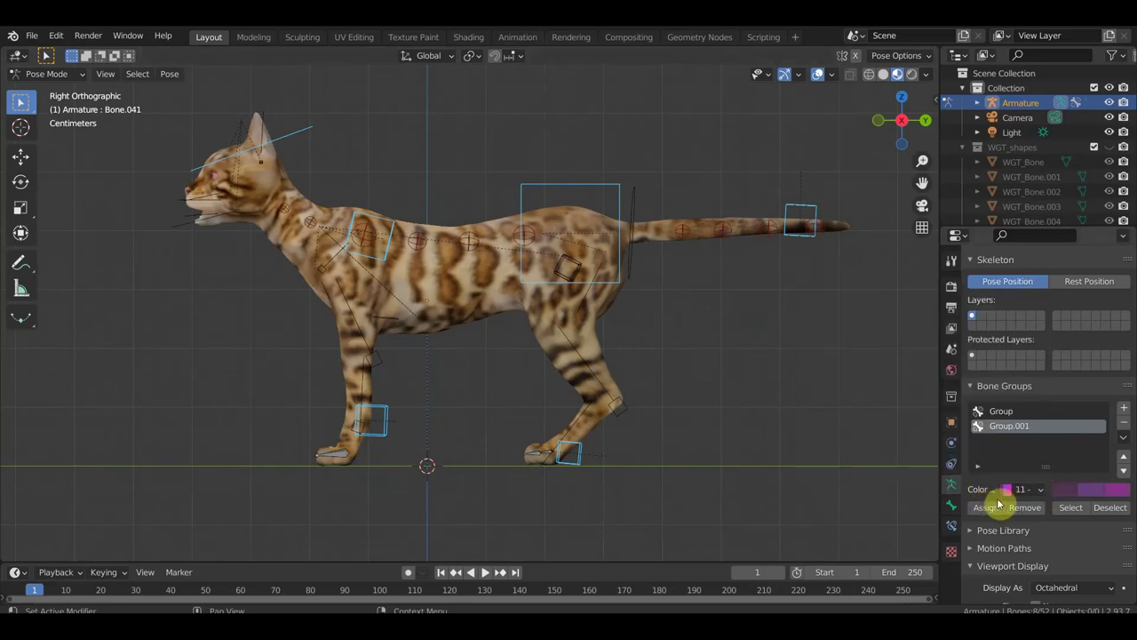
left_click(989, 513)
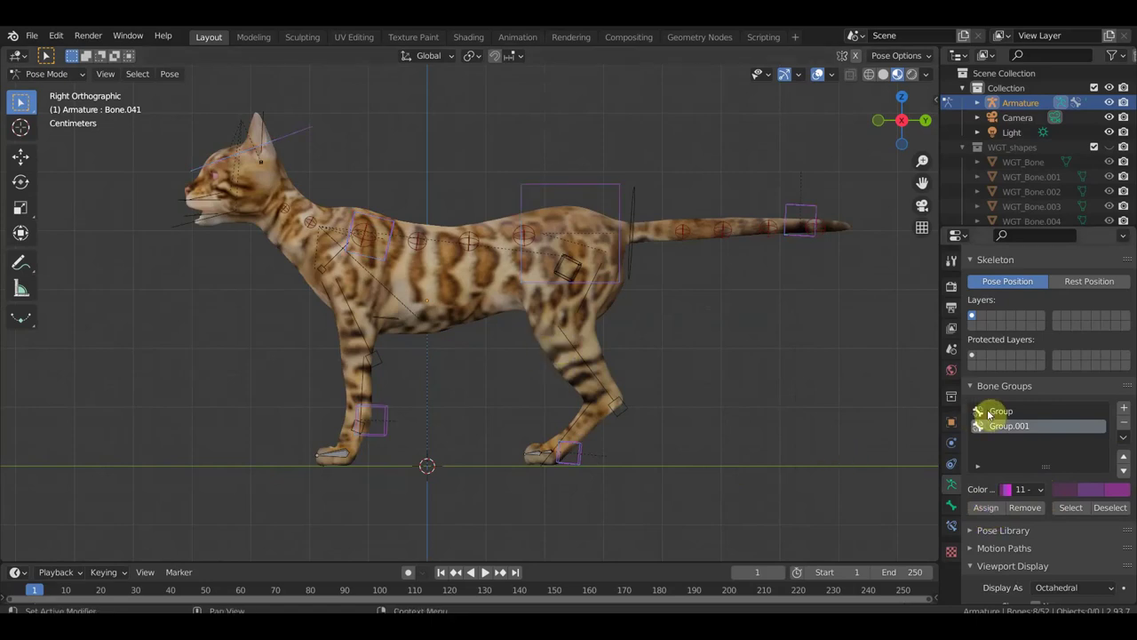
left_click(1032, 490)
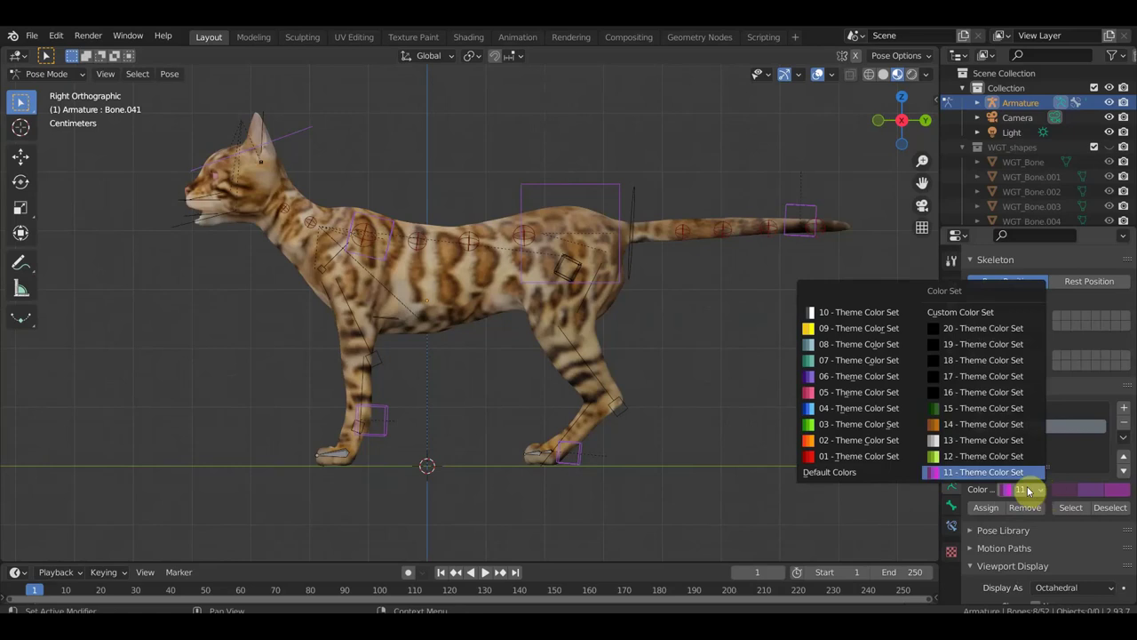
left_click(826, 411)
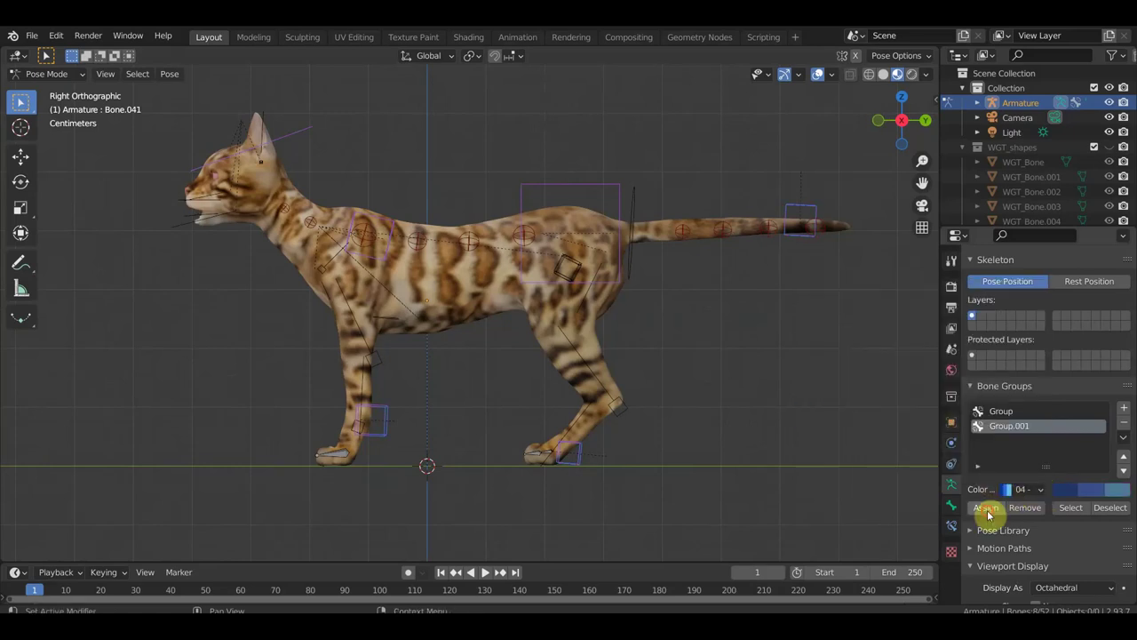
scroll(467, 343, "up", 2)
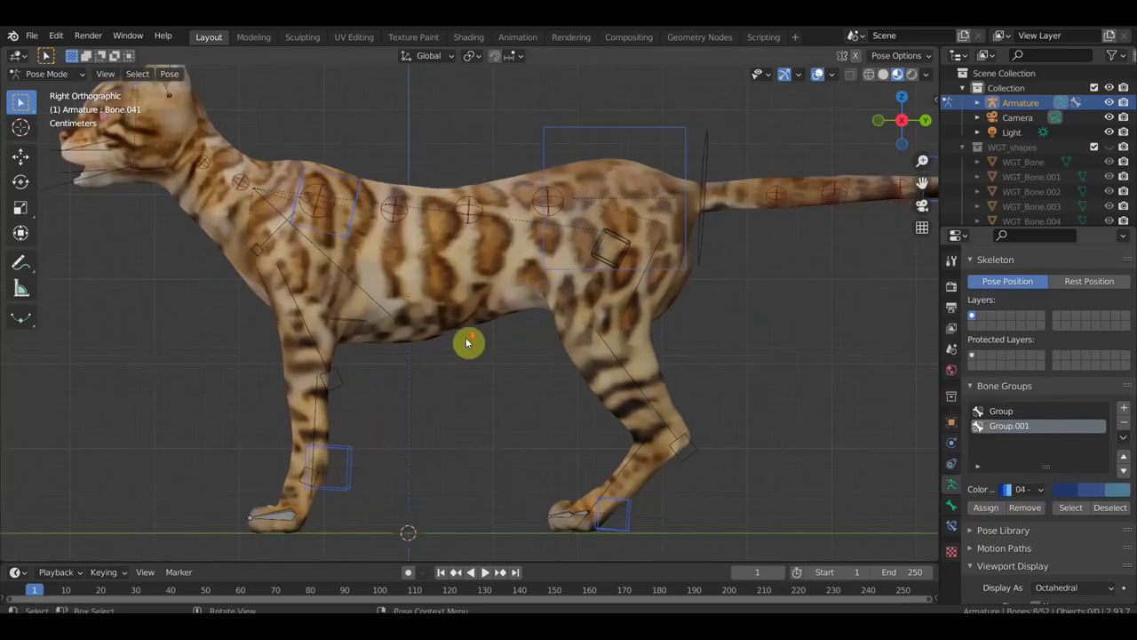
- Select the elbow and knee control bones on the front and hind legs
scroll(468, 343, "down", 2)
left_click(346, 352)
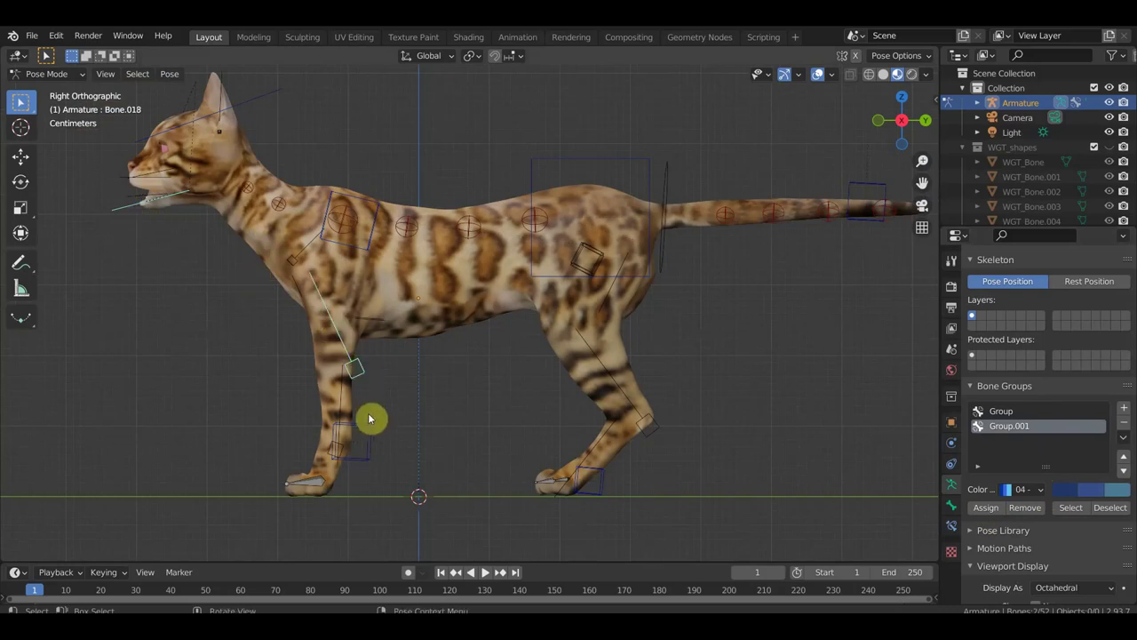
left_click(338, 398)
left_click(600, 362)
middle_click_drag(680, 380, 559, 406)
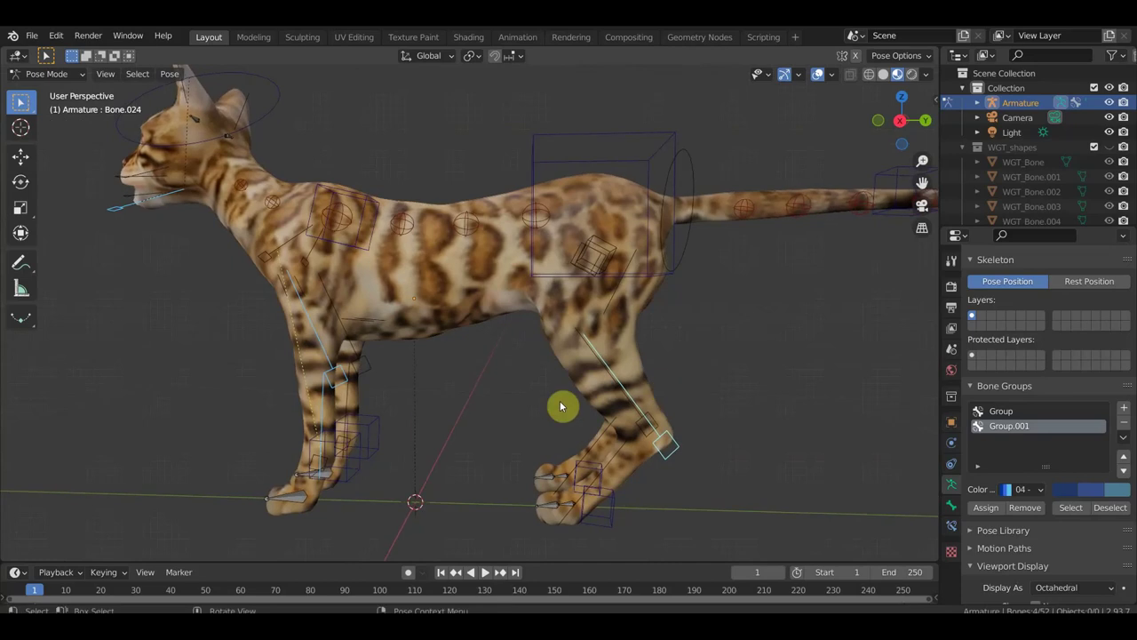
left_click(332, 400, "shift")
left_click(366, 369, "shift")
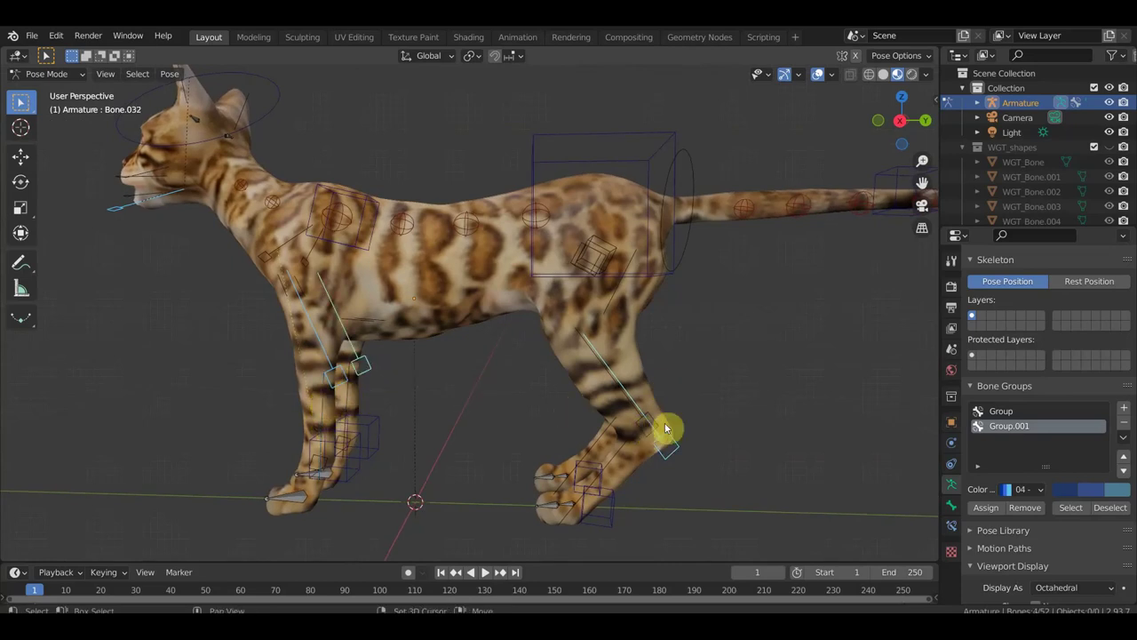
middle_click_drag(643, 371, 622, 370)
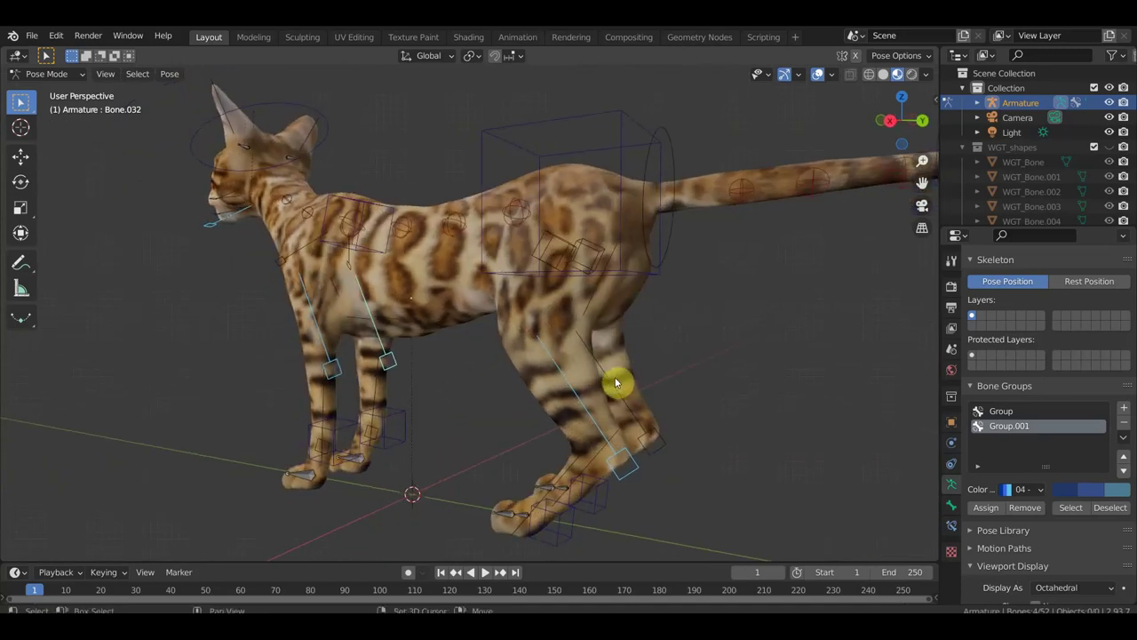
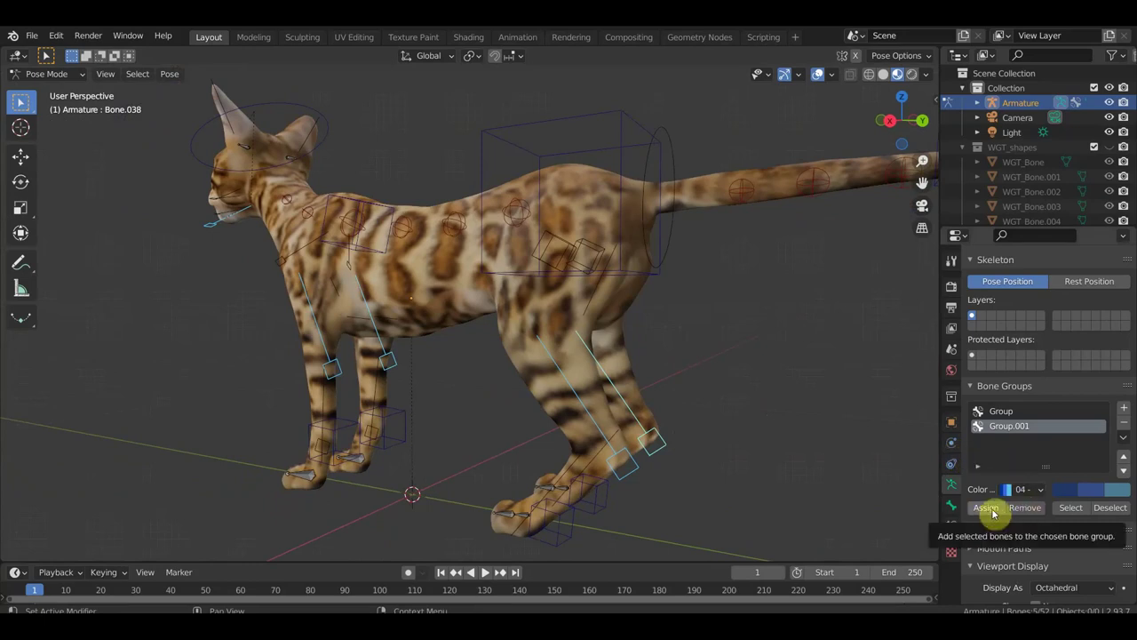
- Give Group.001 the magenta colour set 11 and assign the leg bones to it
left_click(1035, 490)
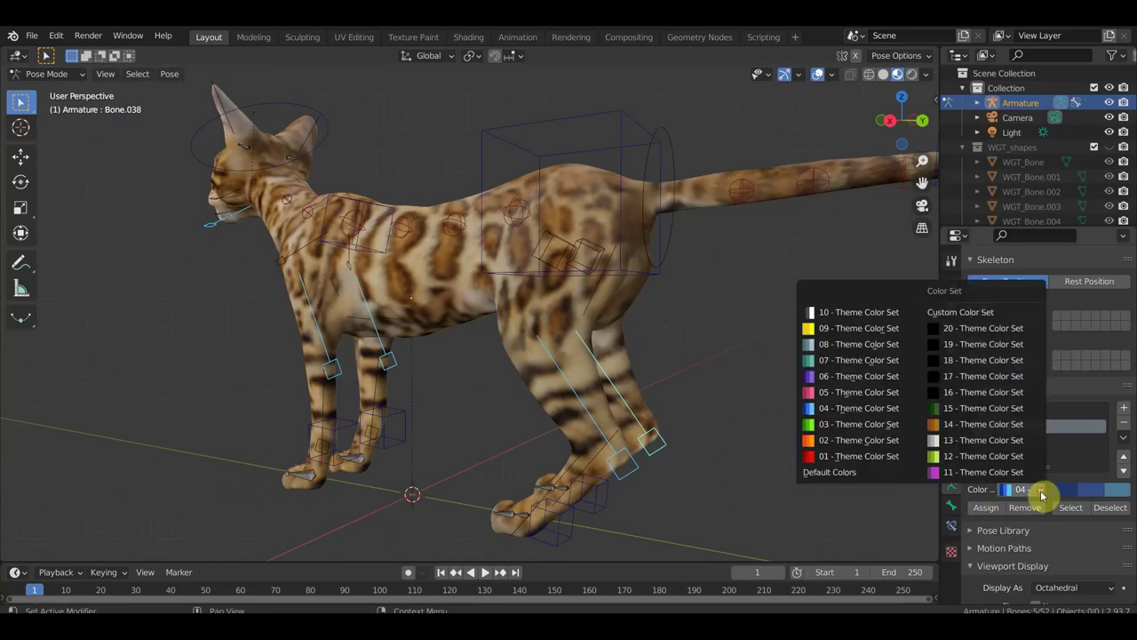
left_click(960, 475)
left_click(985, 507)
- Assign the tail-base circle bone to the red Group
mouse_move(720, 416)
middle_mouse_down()
mouse_move(716, 285)
mouse_move(614, 330)
middle_mouse_up()
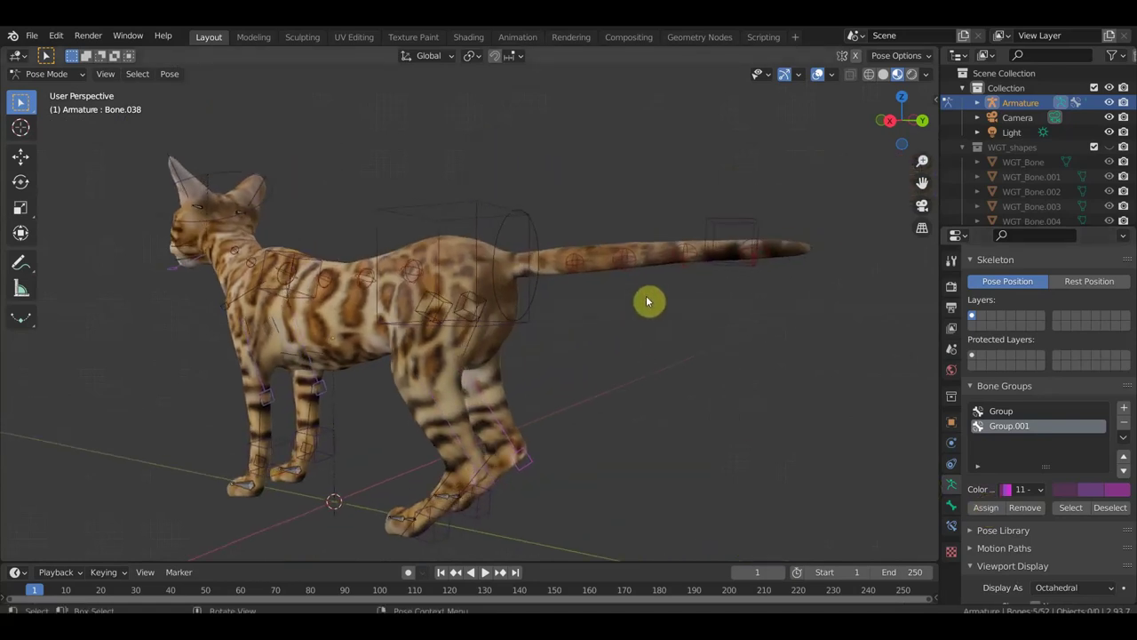
left_click(531, 222)
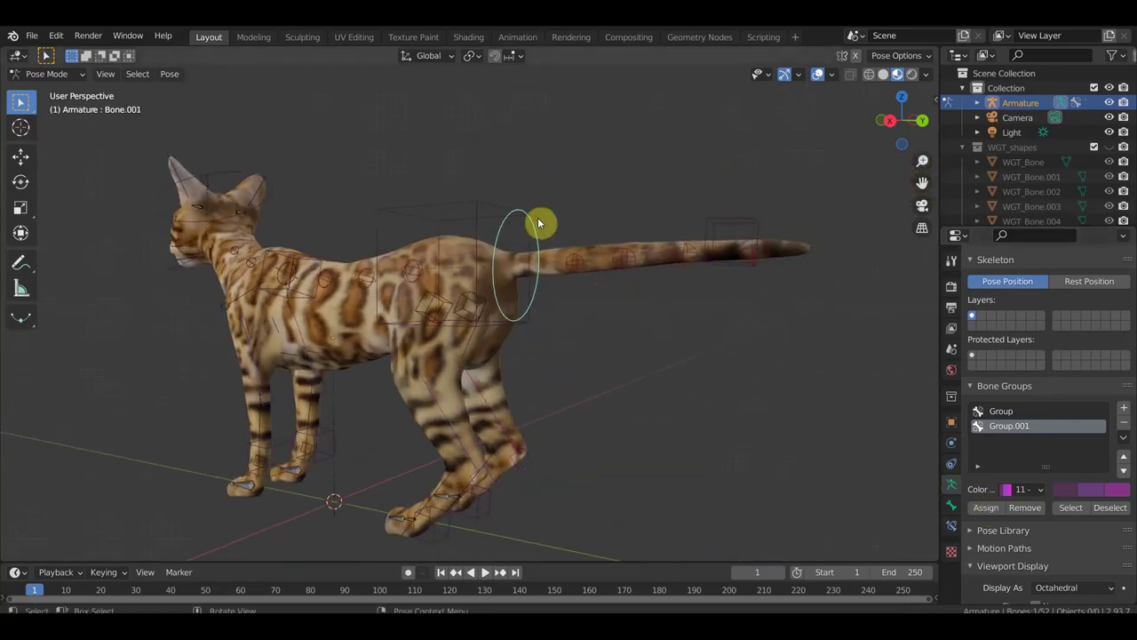
left_click(1002, 411)
left_click(986, 508)
middle_click_drag(757, 432, 818, 444)
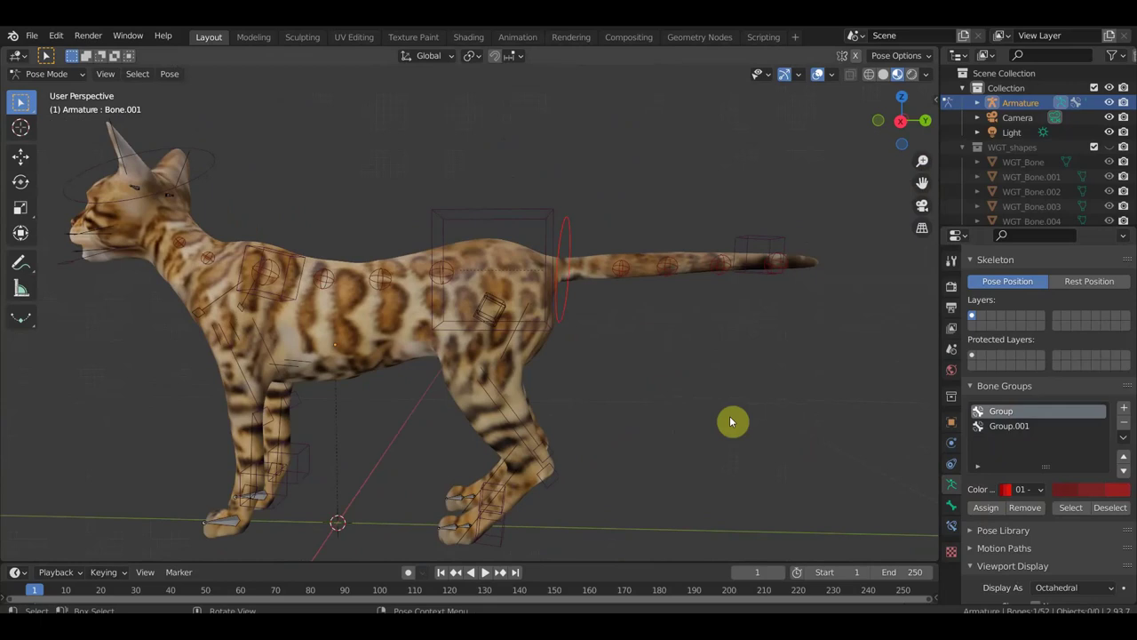
mouse_move(381, 307)
middle_mouse_down()
mouse_move(273, 253)
mouse_move(385, 271)
mouse_move(446, 203)
middle_mouse_up()
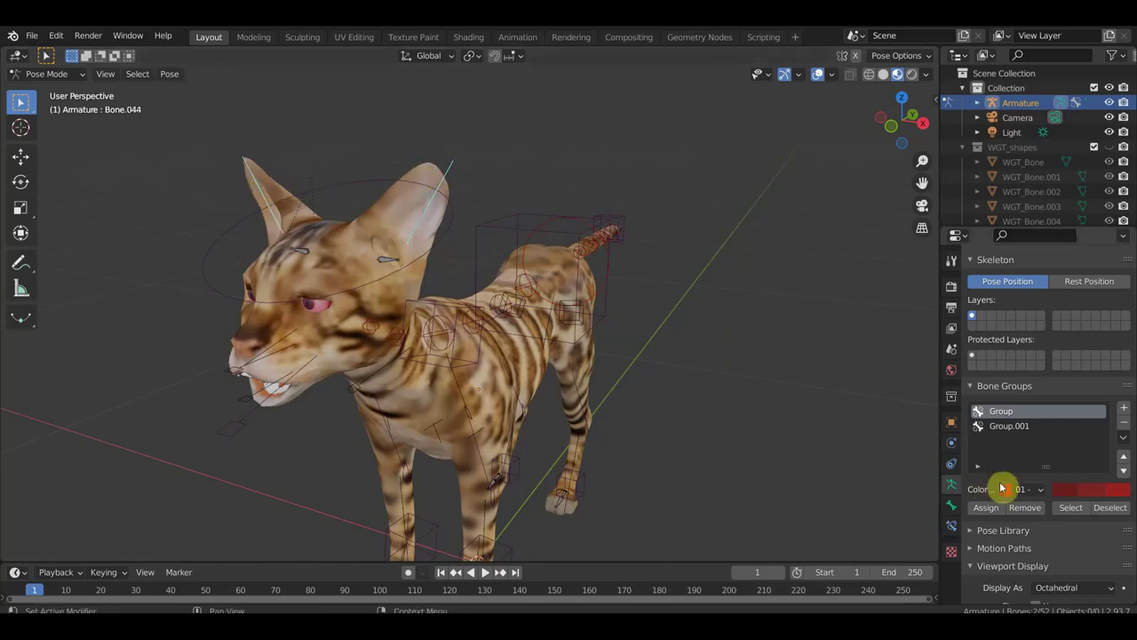
- Add bone group Group.002 and set its colour set to purple 06 instead of 14
left_click(1123, 407)
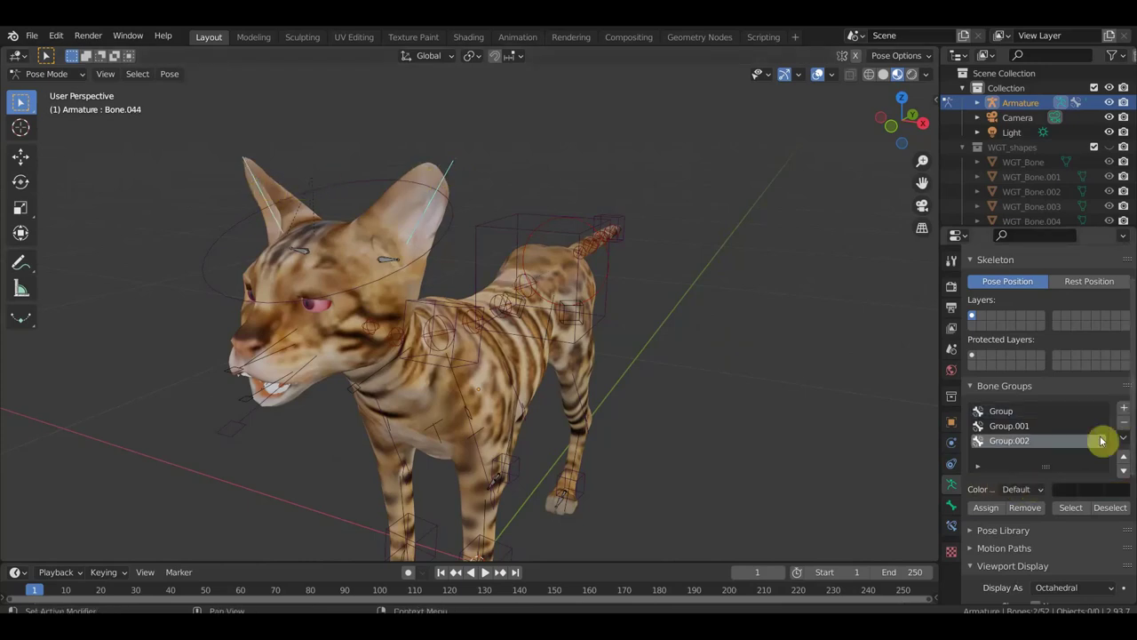
left_click(1018, 490)
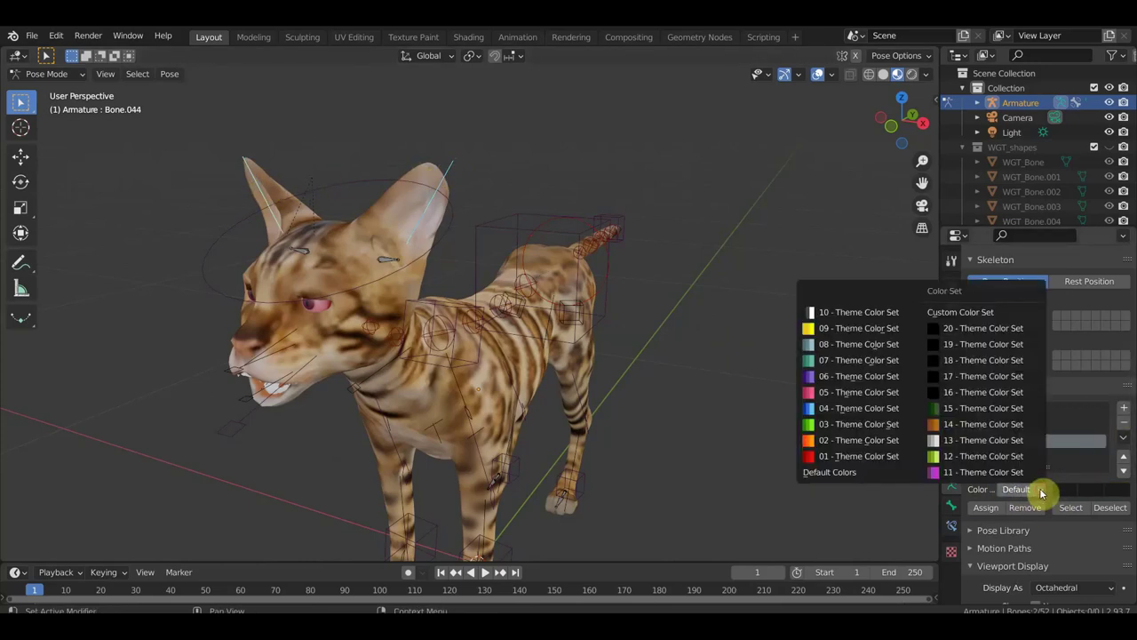
left_click(943, 432)
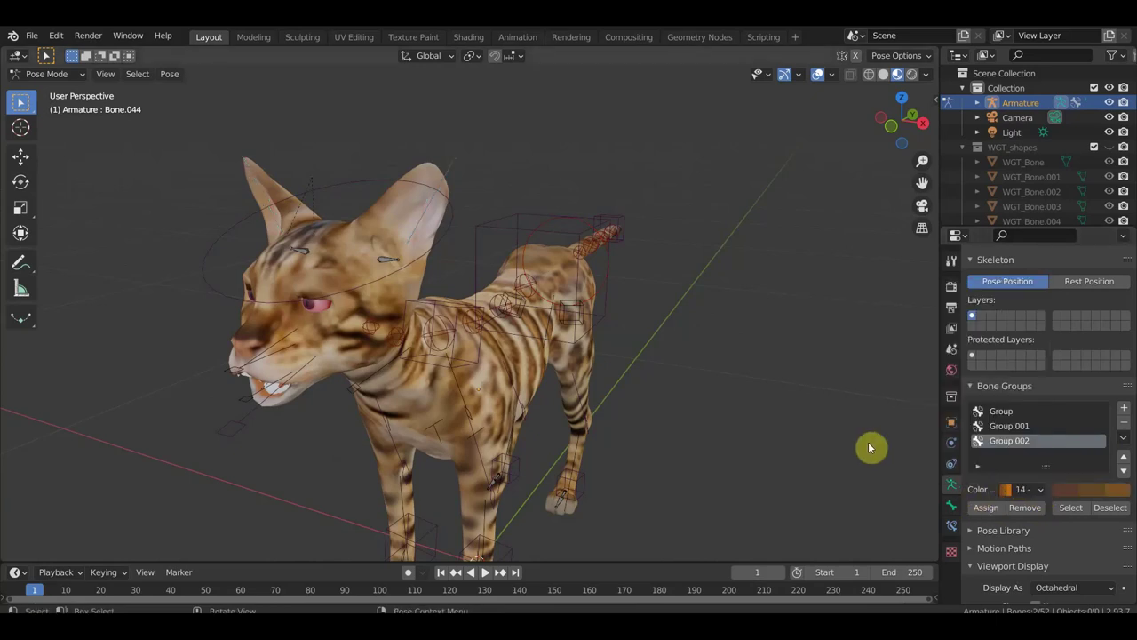
left_click(1024, 489)
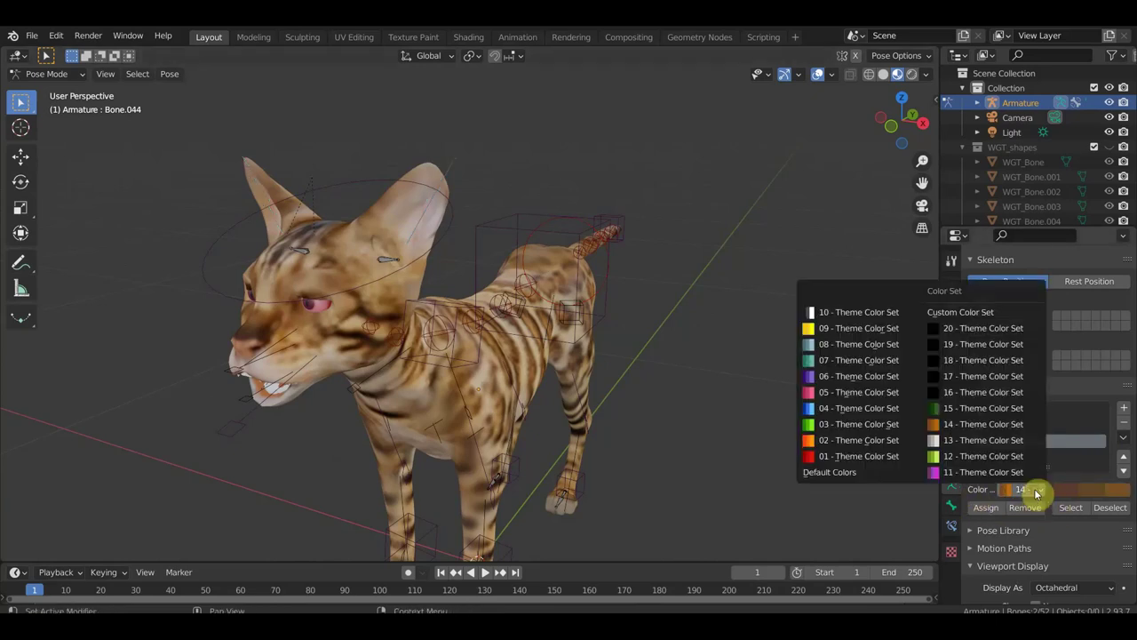
left_click(831, 391)
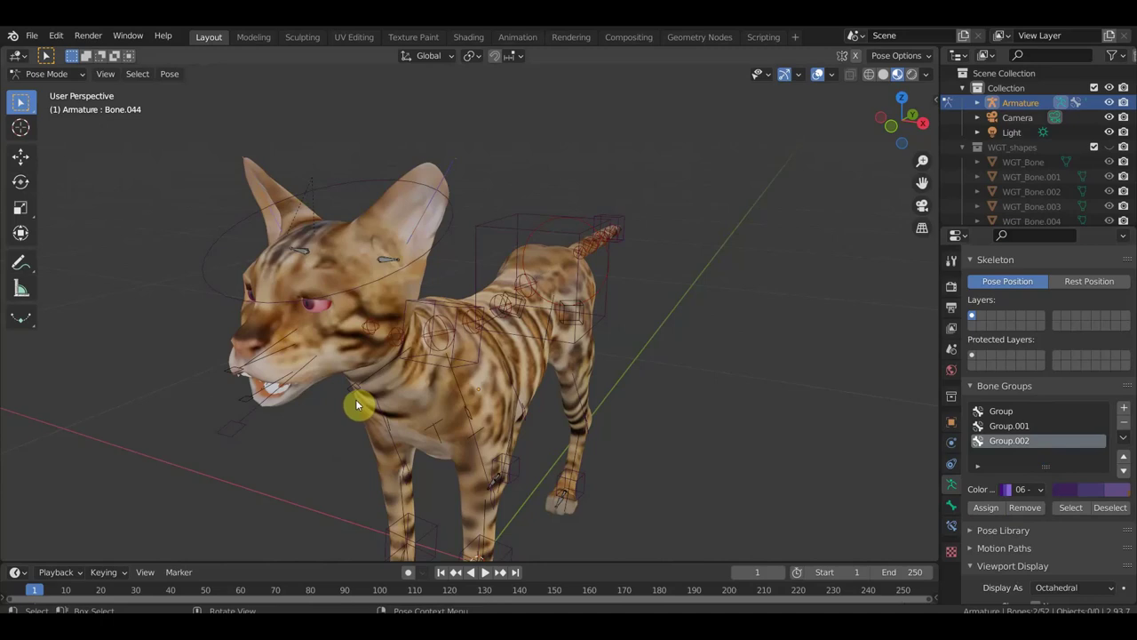
- Select the mouth bone and the upper lip bone at the cat's head
middle_click_drag(307, 394, 273, 367)
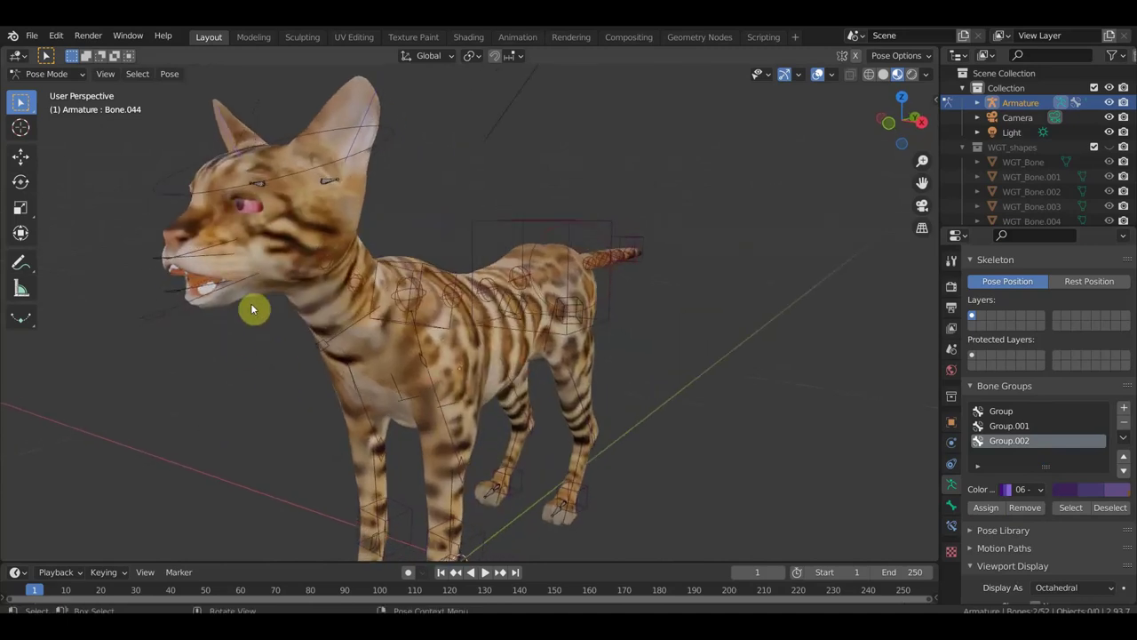
left_click(185, 287)
left_click(207, 258, "shift")
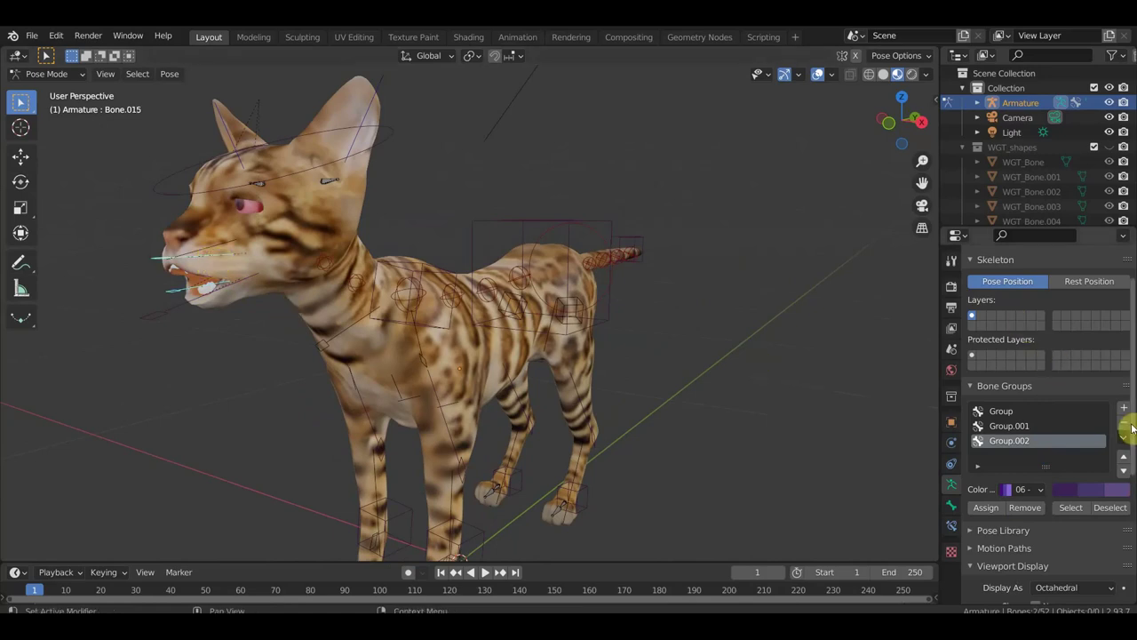
- Add bone group Group.003 with the green colour set 12
left_click(1127, 407)
left_click(1022, 488)
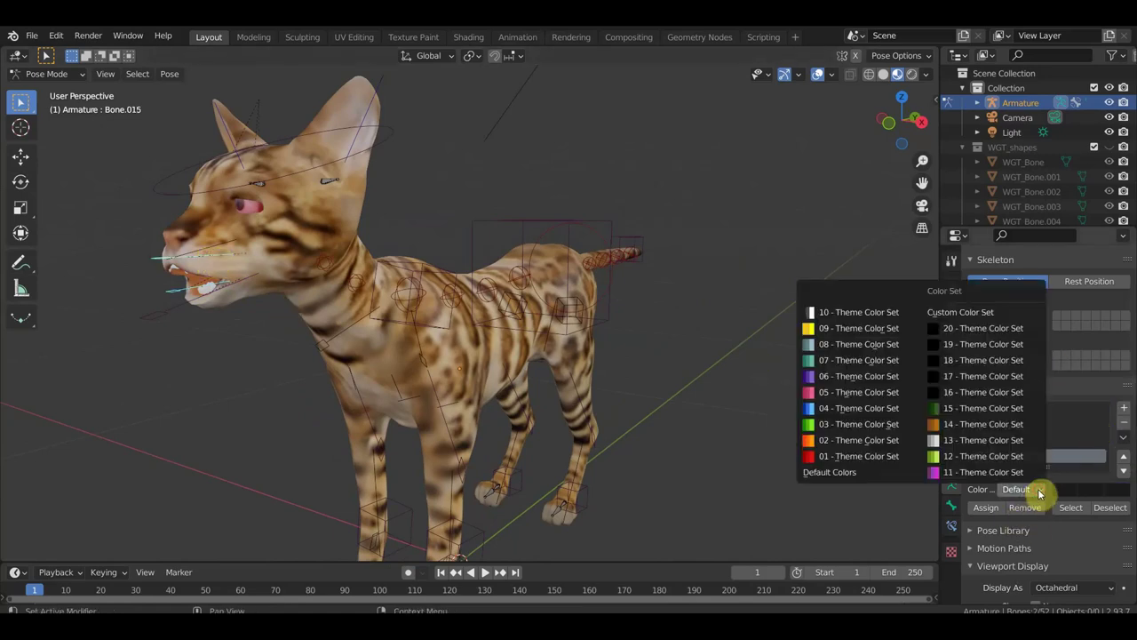
left_click(937, 458)
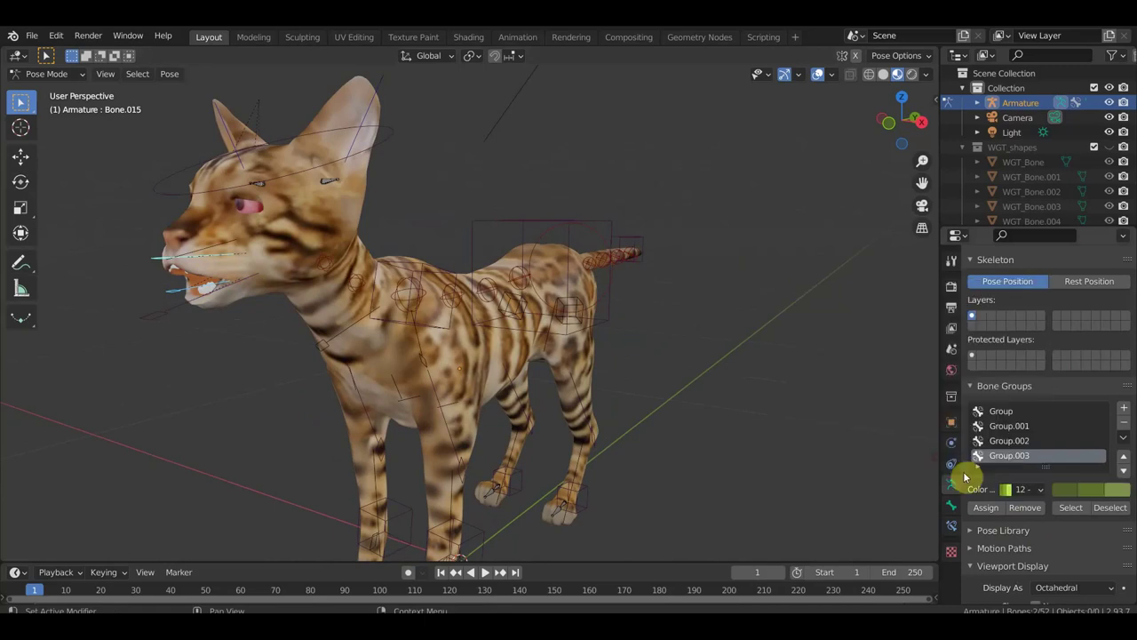
- Select the paw bones of all four feet, working from the right-side view
mouse_move(711, 449)
middle_mouse_down()
mouse_move(622, 441)
mouse_move(680, 363)
mouse_move(681, 387)
middle_mouse_up()
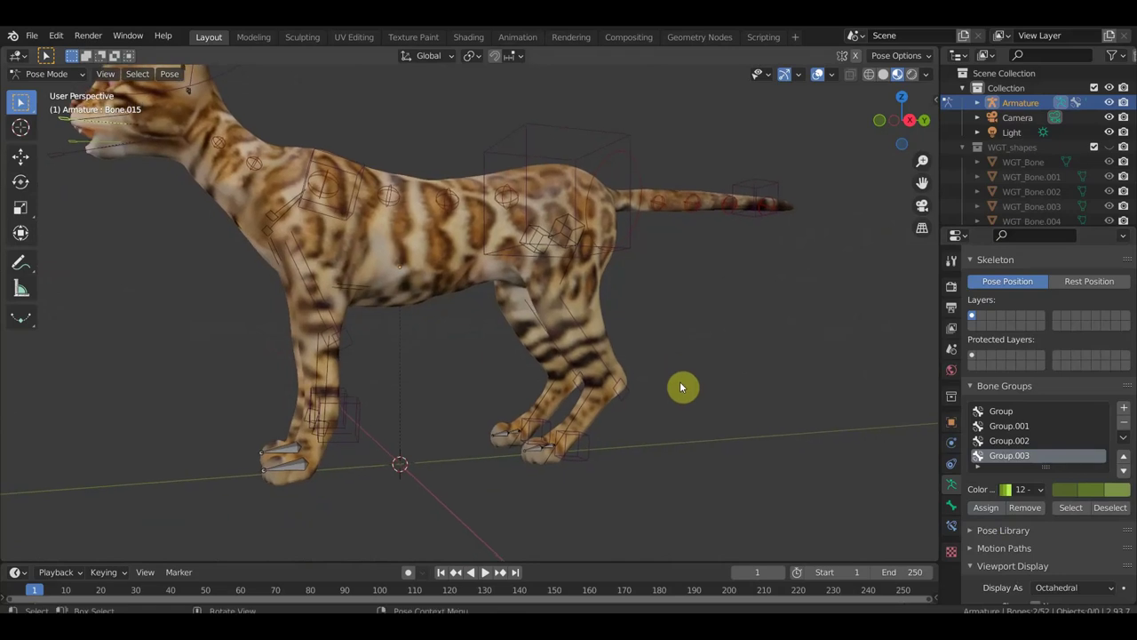
key("KP_3")
scroll(712, 361, "up", 2)
scroll(735, 345, "up", 1)
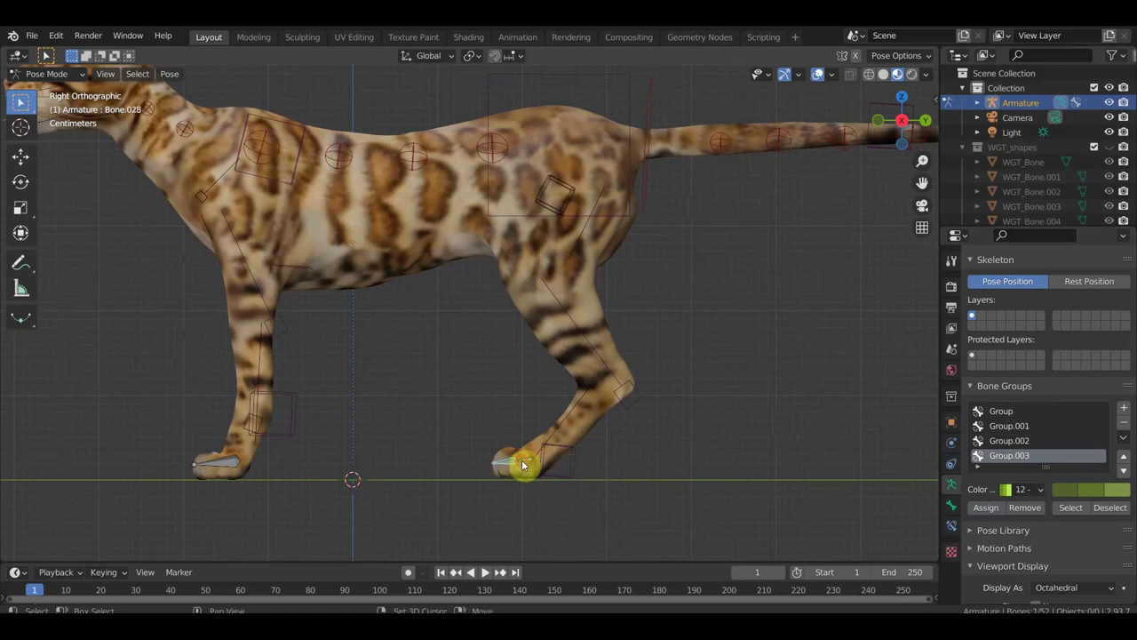
left_click(211, 468, "shift")
mouse_move(228, 471)
middle_mouse_down()
mouse_move(259, 518)
mouse_move(495, 518)
middle_mouse_up()
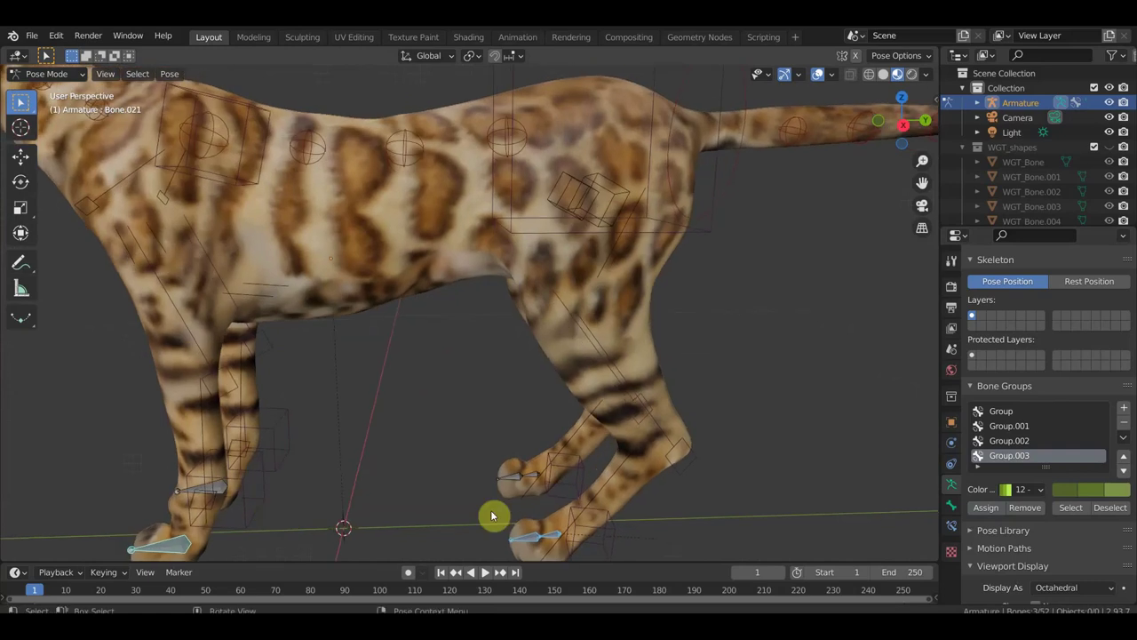
left_click(532, 480, "shift")
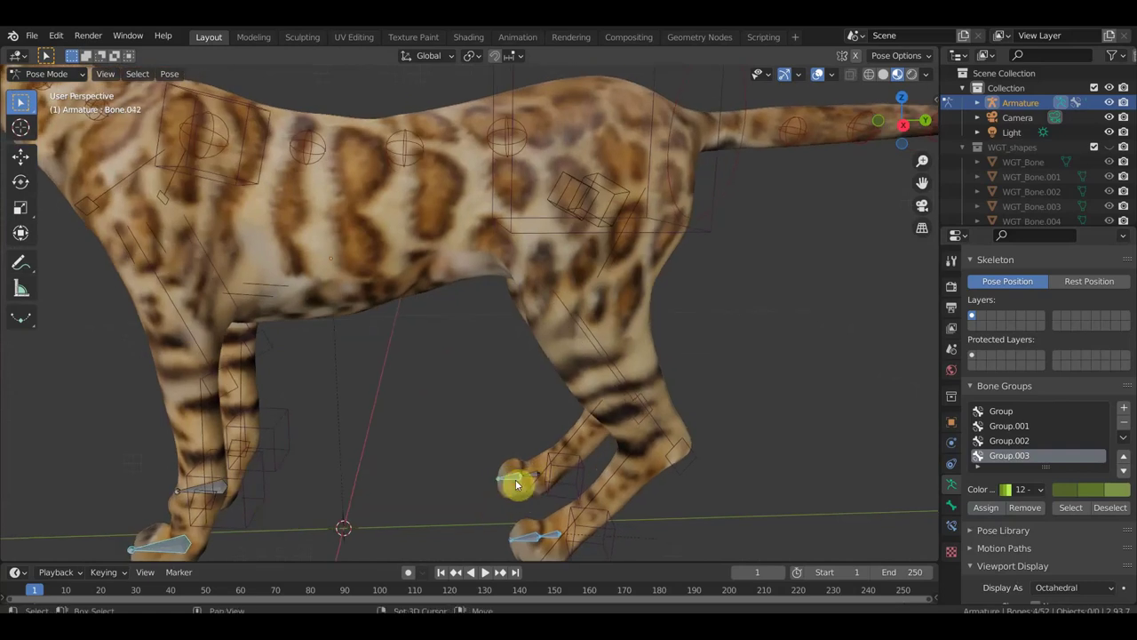
left_click(216, 498, "shift")
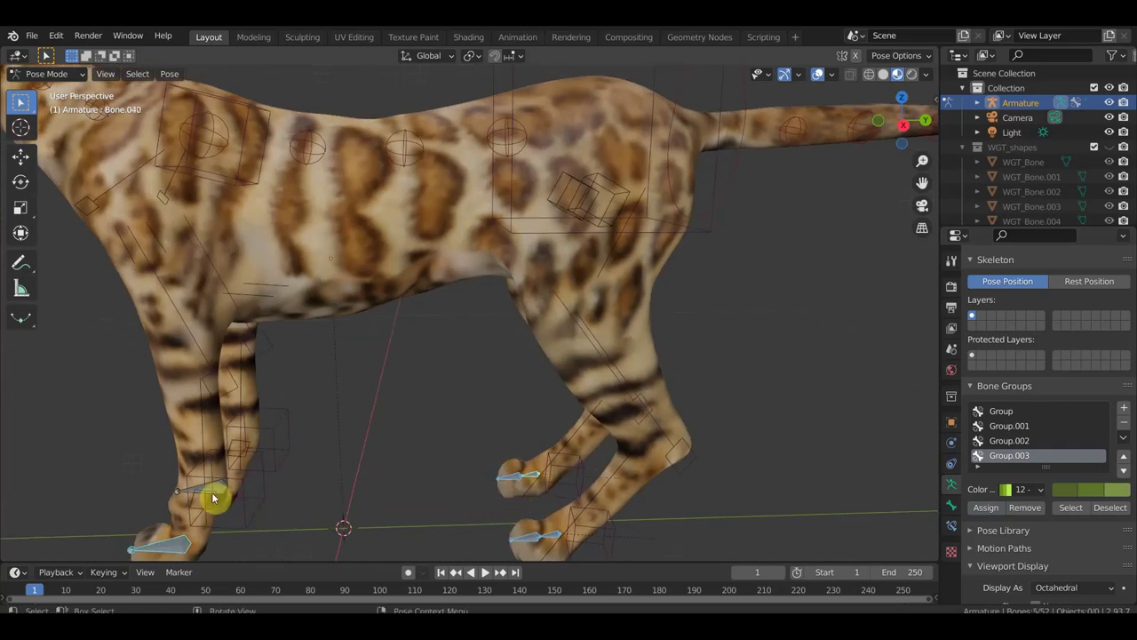
middle_click_drag(292, 482, 225, 512)
left_click(183, 518, "shift")
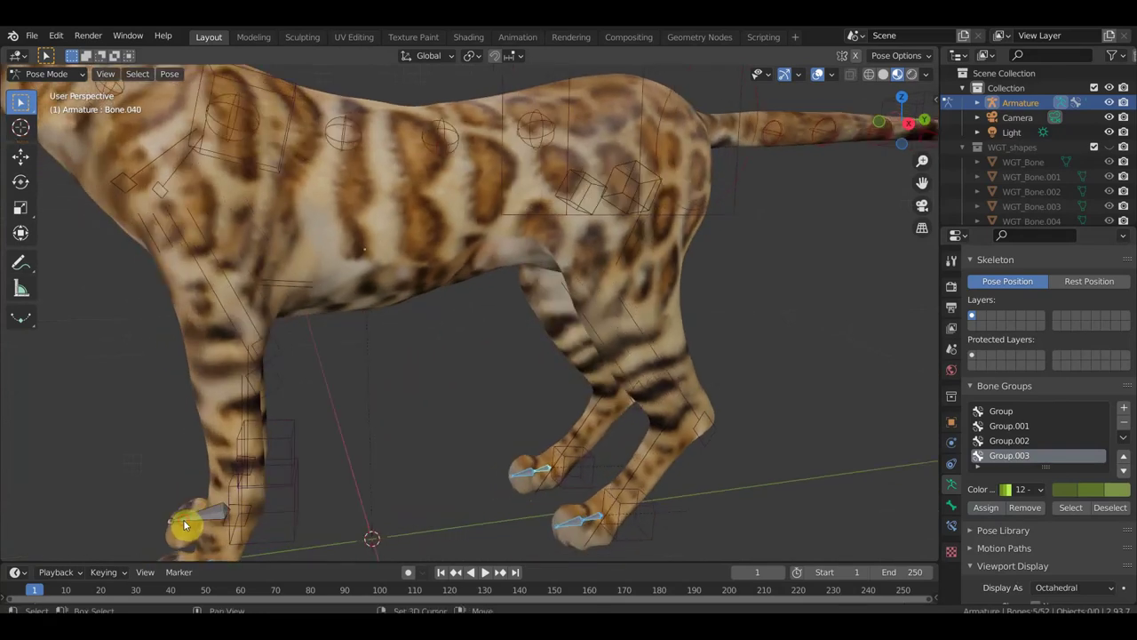
- Add bone group Group.004 with green colour set 03 and assign the paw bones to it
left_click(1124, 408)
left_click(1043, 502)
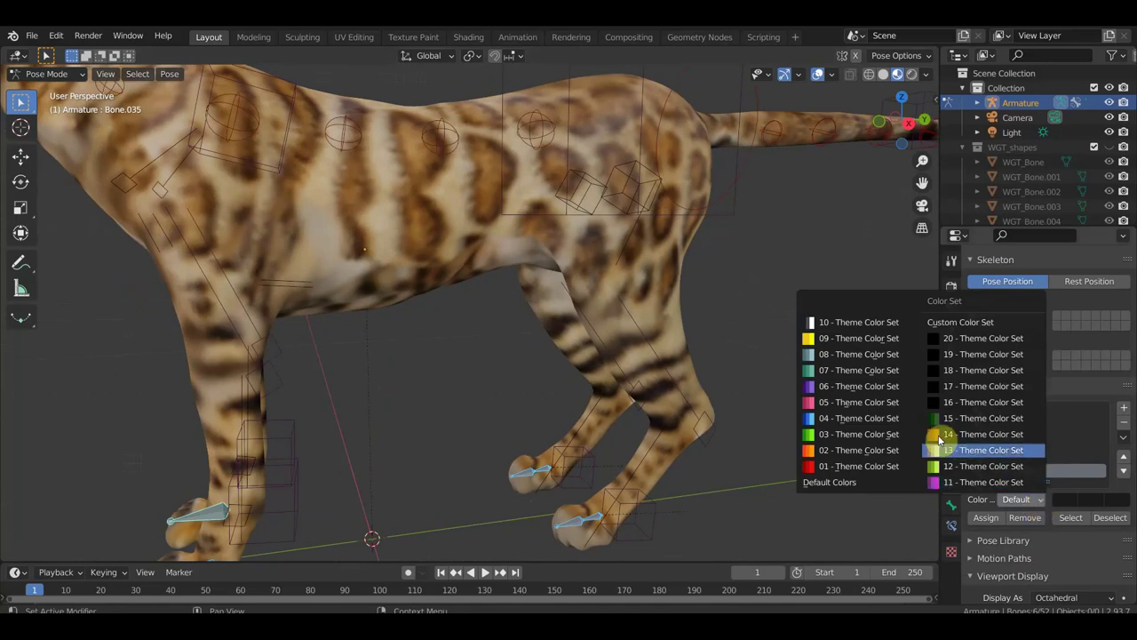
left_click(824, 434)
left_click(988, 519)
- Add the left eyebrow bone and assign the eyebrow bones to the green group
scroll(743, 482, "down", 2)
mouse_move(744, 483)
middle_mouse_down()
mouse_move(698, 474)
mouse_move(734, 502)
middle_mouse_up()
scroll(734, 502, "down", 3)
mouse_move(665, 469)
middle_mouse_down()
mouse_move(535, 430)
mouse_move(632, 418)
middle_mouse_up()
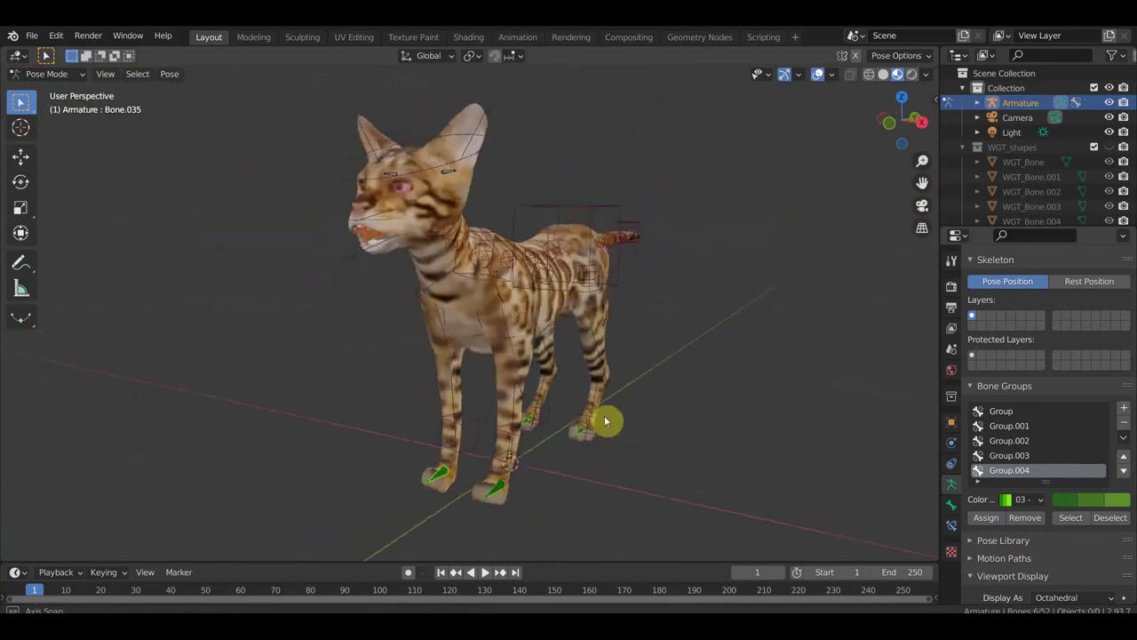
middle_click_drag(680, 368, 658, 465)
scroll(583, 355, "up", 5)
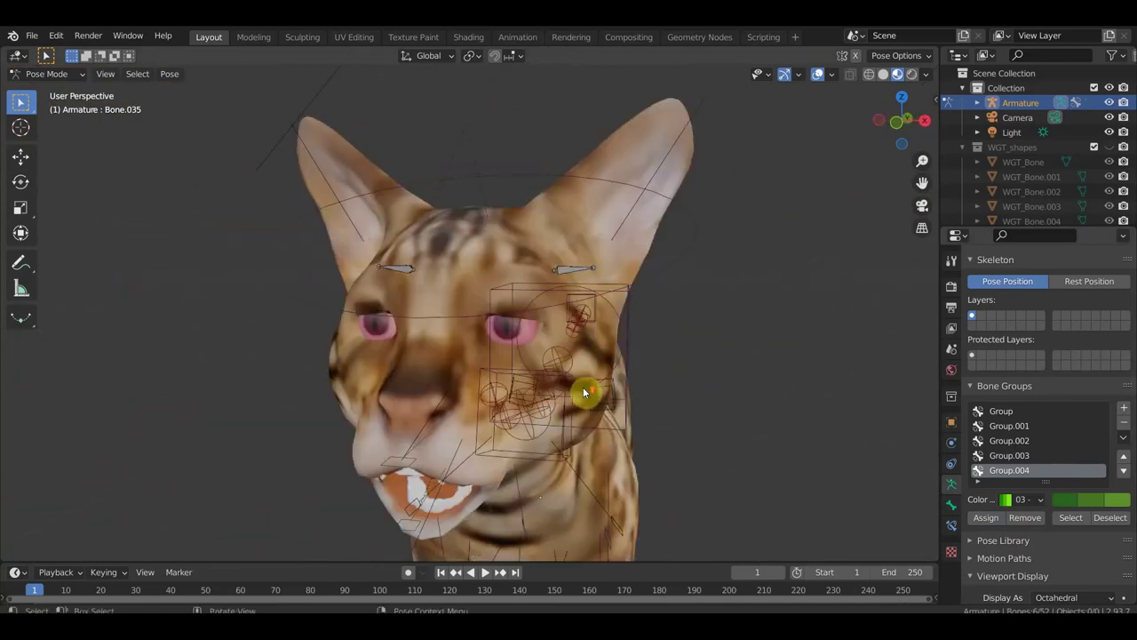
left_click(398, 267, "shift")
left_click(986, 518)
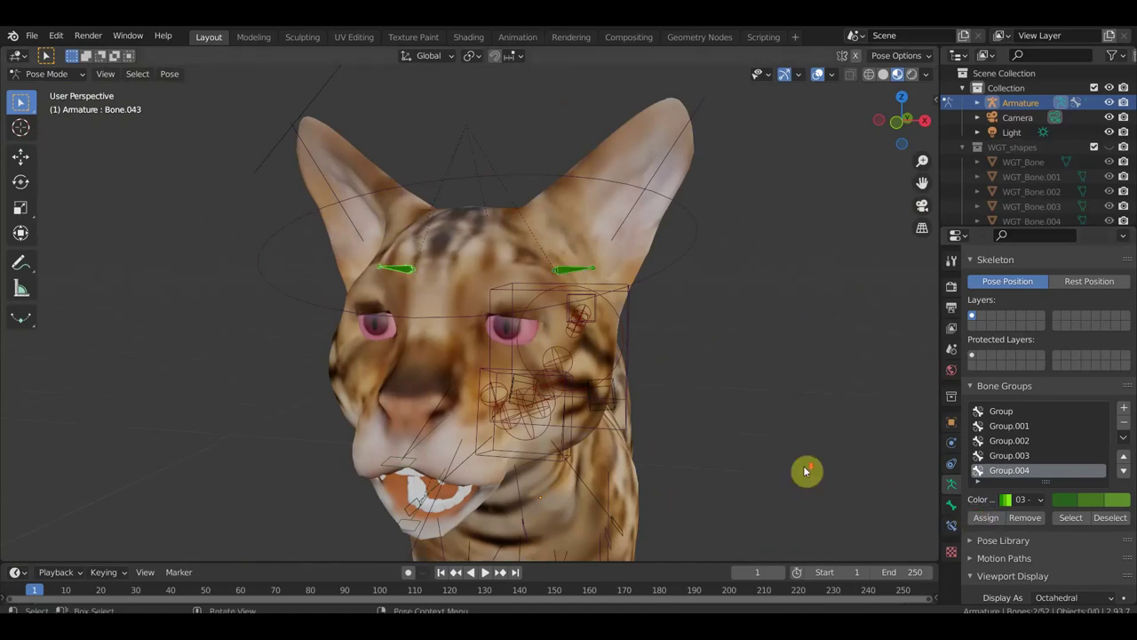
- Hide the camera and the light in the viewport
scroll(804, 470, "down", 5)
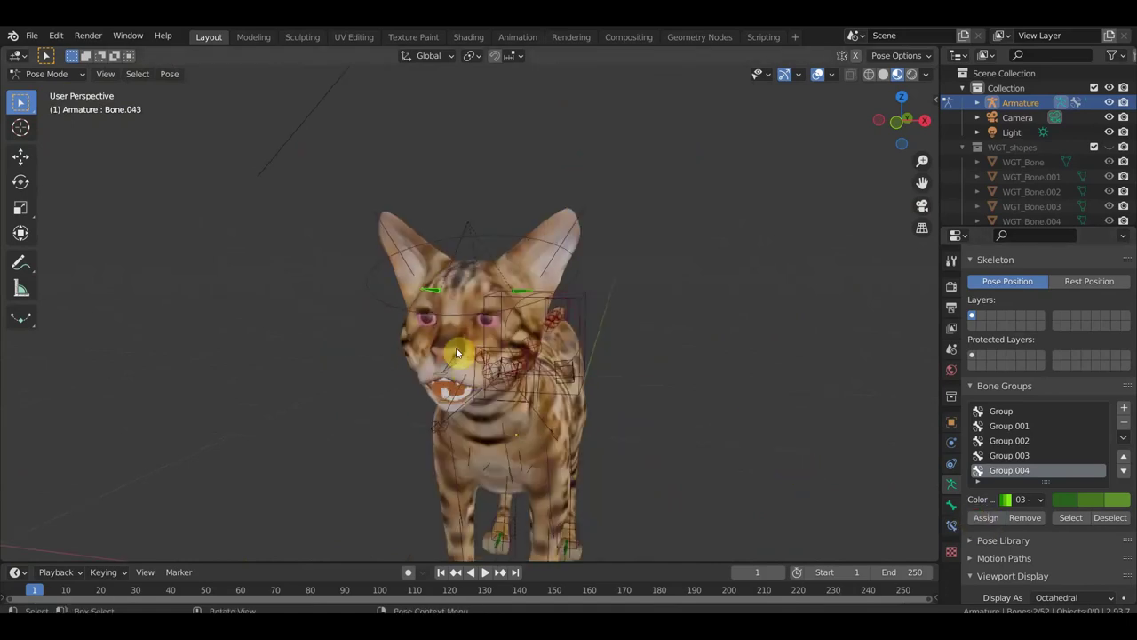
scroll(637, 354, "down", 3)
middle_click_drag(634, 360, 610, 355)
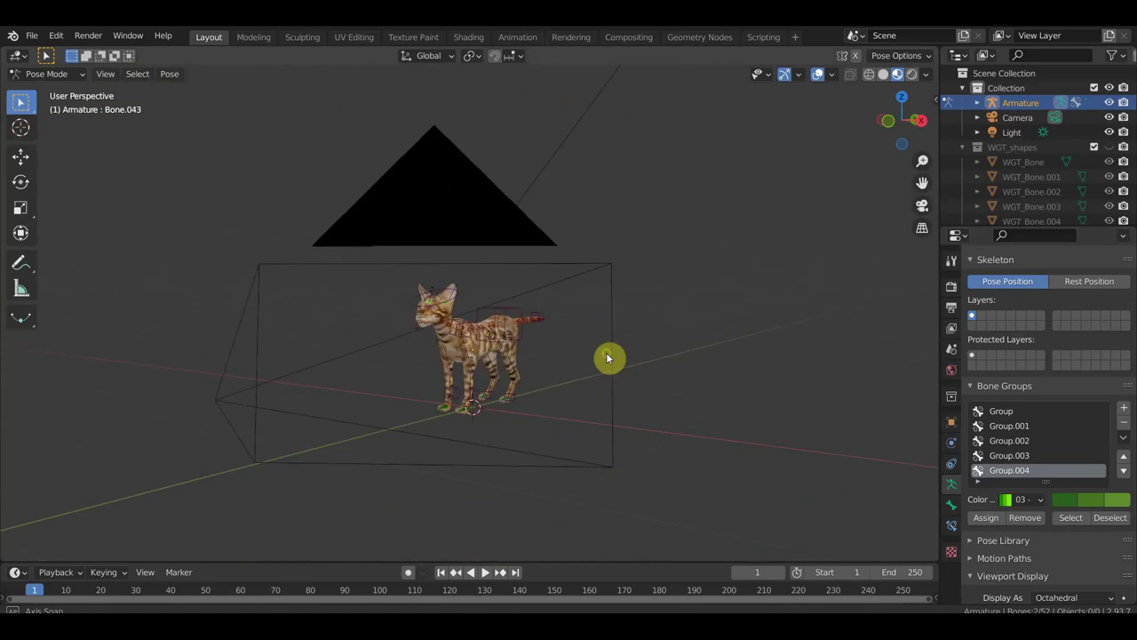
left_click(1108, 117)
left_click(1108, 131)
- Inspect the custom bone shapes from the right side and select the hip bone
scroll(710, 365, "up", 3)
scroll(718, 351, "up", 2)
middle_click_drag(721, 340, 723, 312)
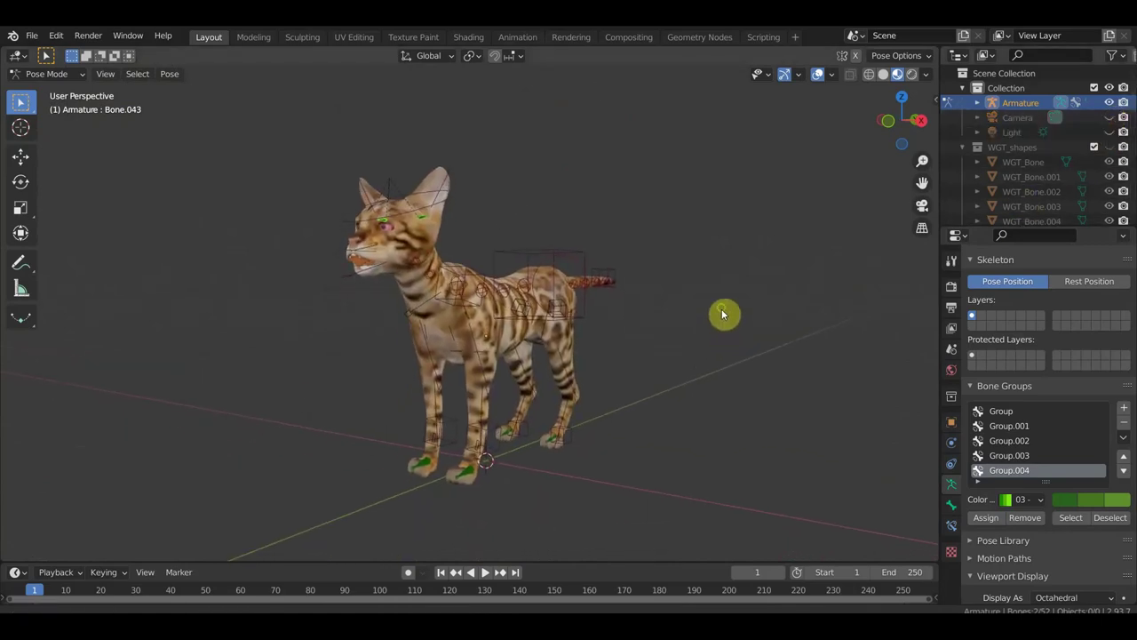
left_click_drag(900, 105, 540, 376)
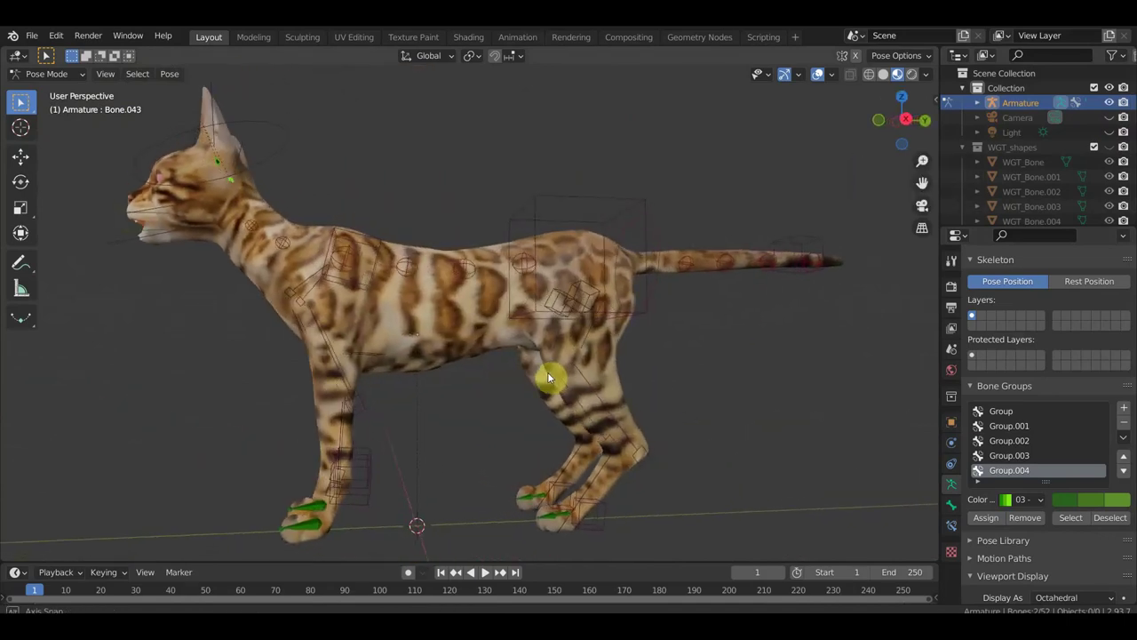
key("KP_3")
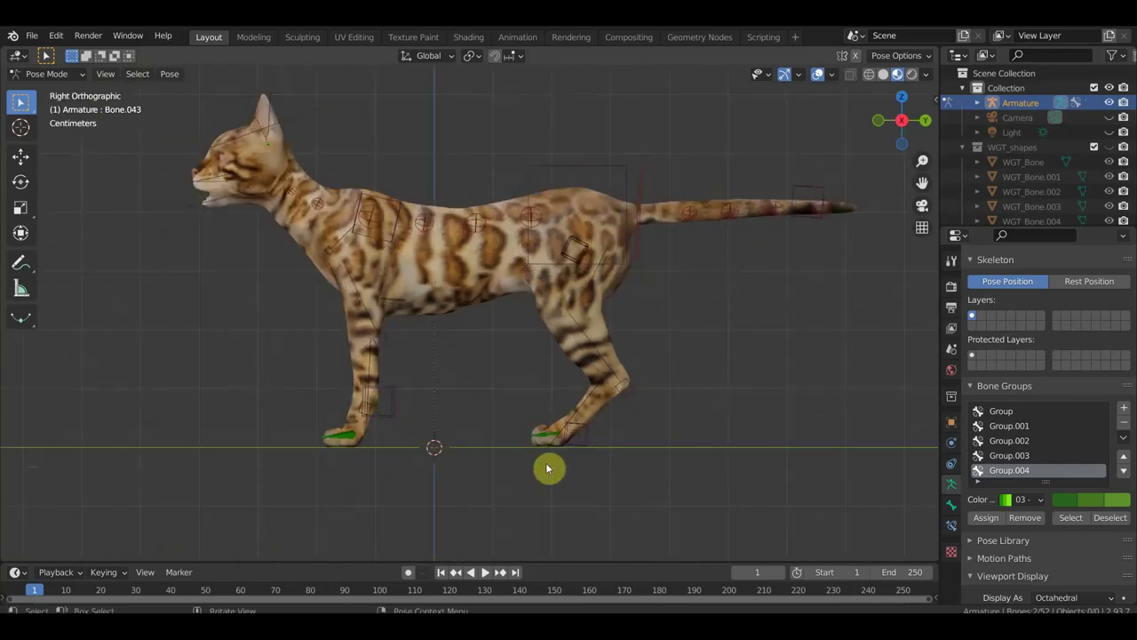
mouse_move(505, 406)
middle_mouse_down("shift")
mouse_move(528, 431)
mouse_move(561, 442)
mouse_move(441, 434)
middle_mouse_up("shift")
scroll(533, 432, "up", 3)
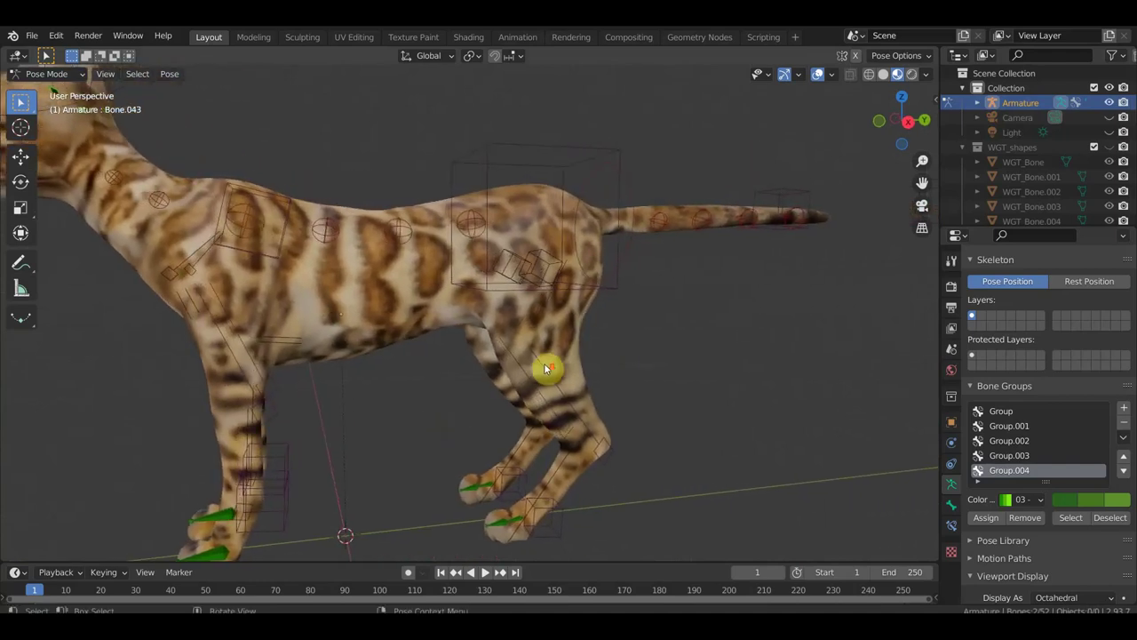
scroll(565, 240, "down", 3)
left_click(553, 211)
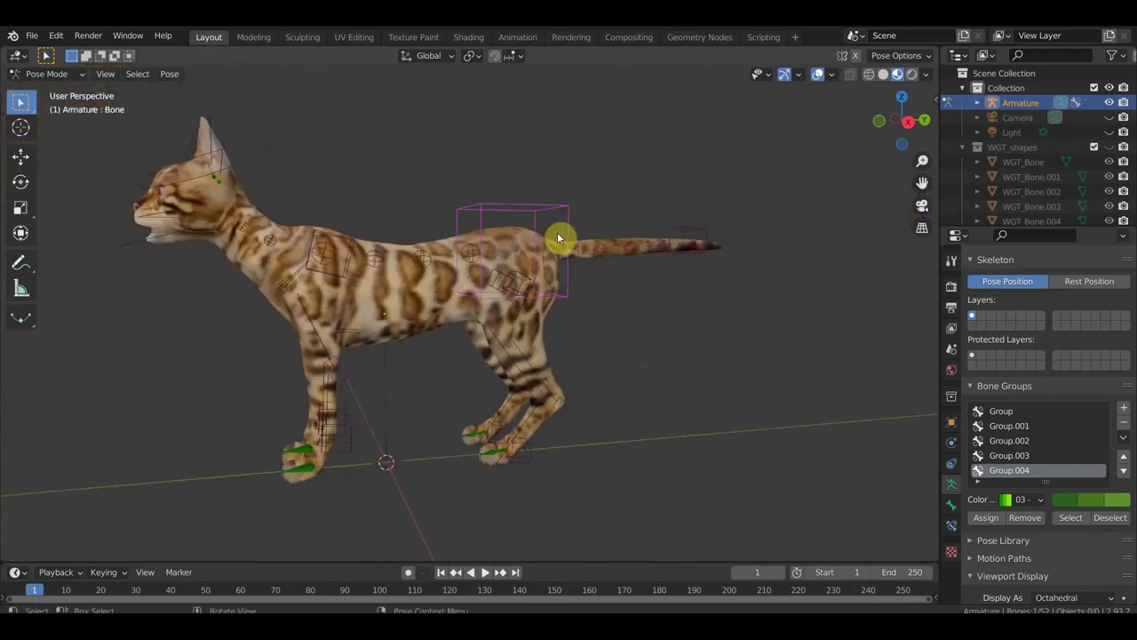
- Test-move the hip bone and the tail-tip bone, undoing each move
key("g")
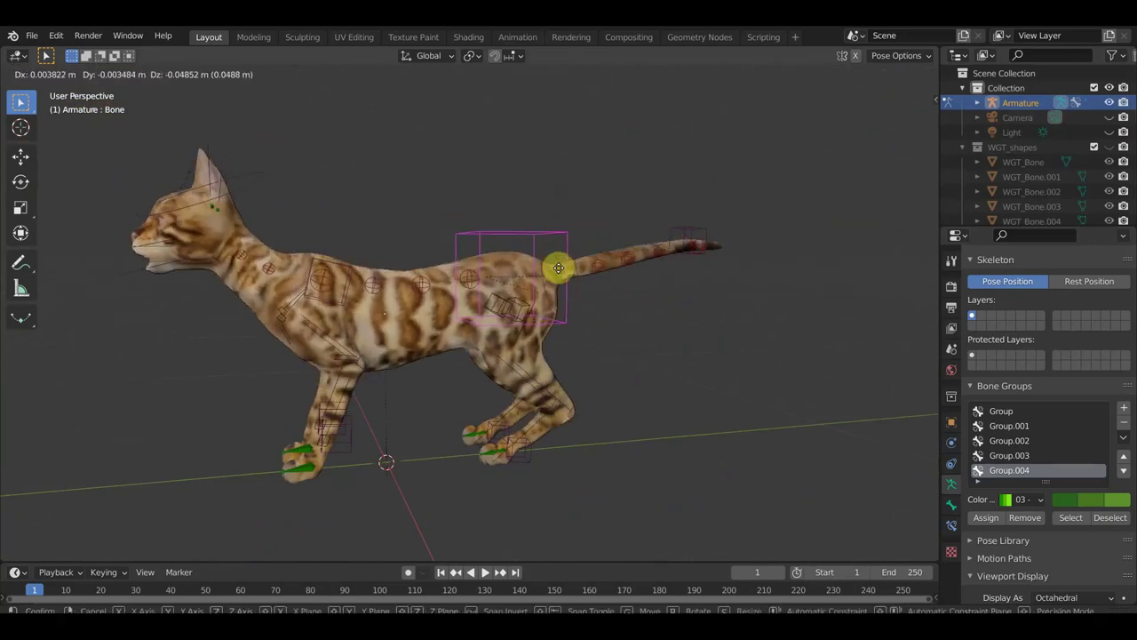
left_click(562, 277)
key("ctrl+z")
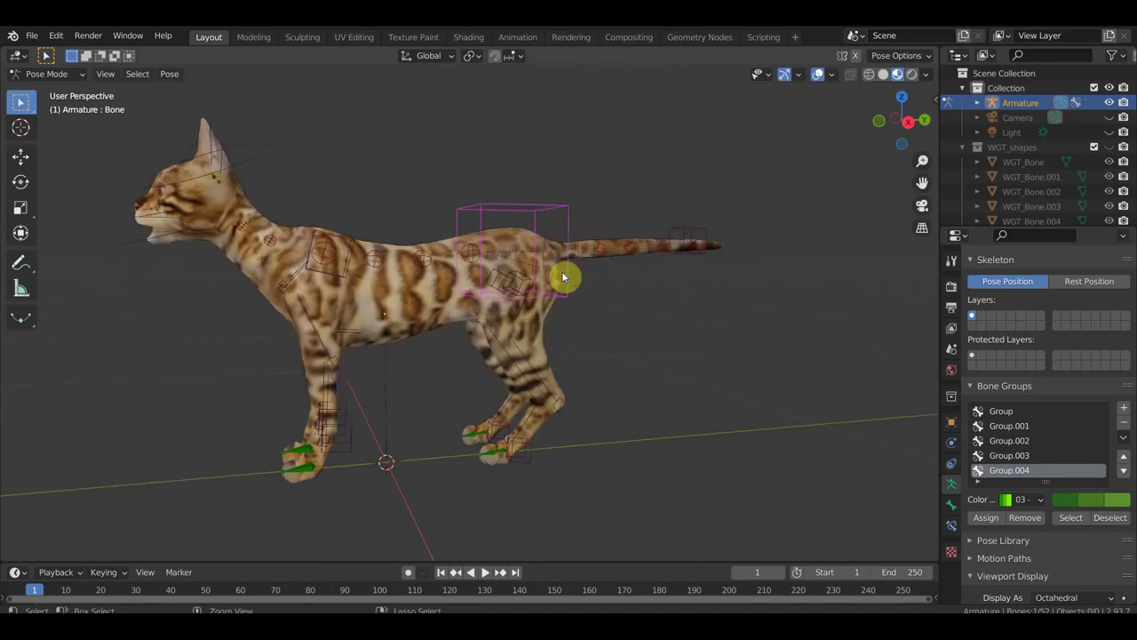
left_click(708, 233)
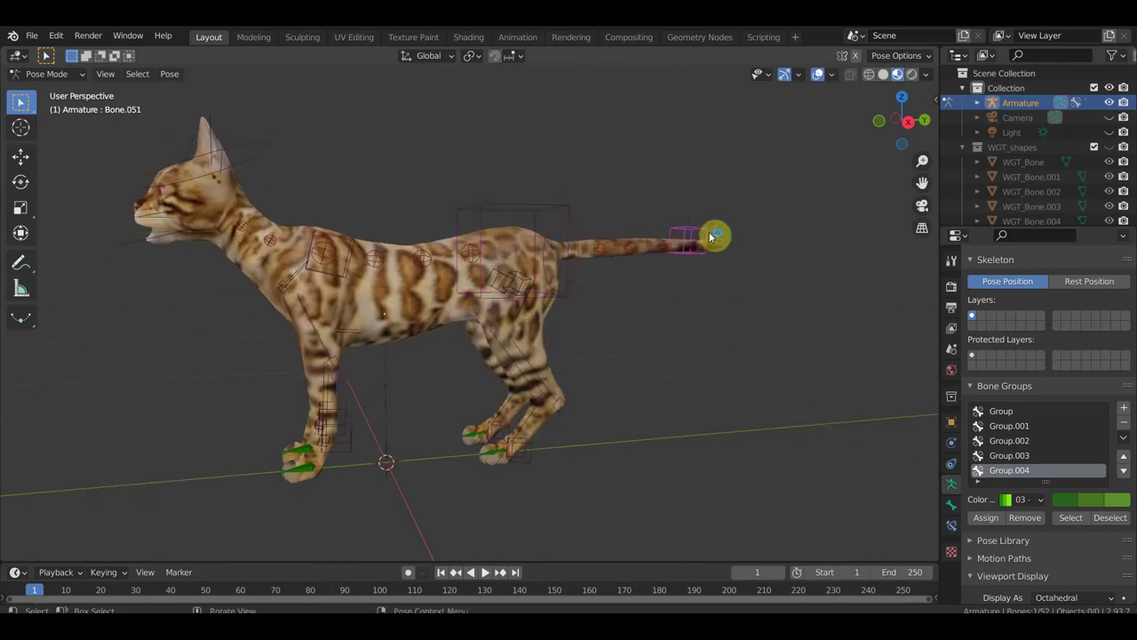
key("g")
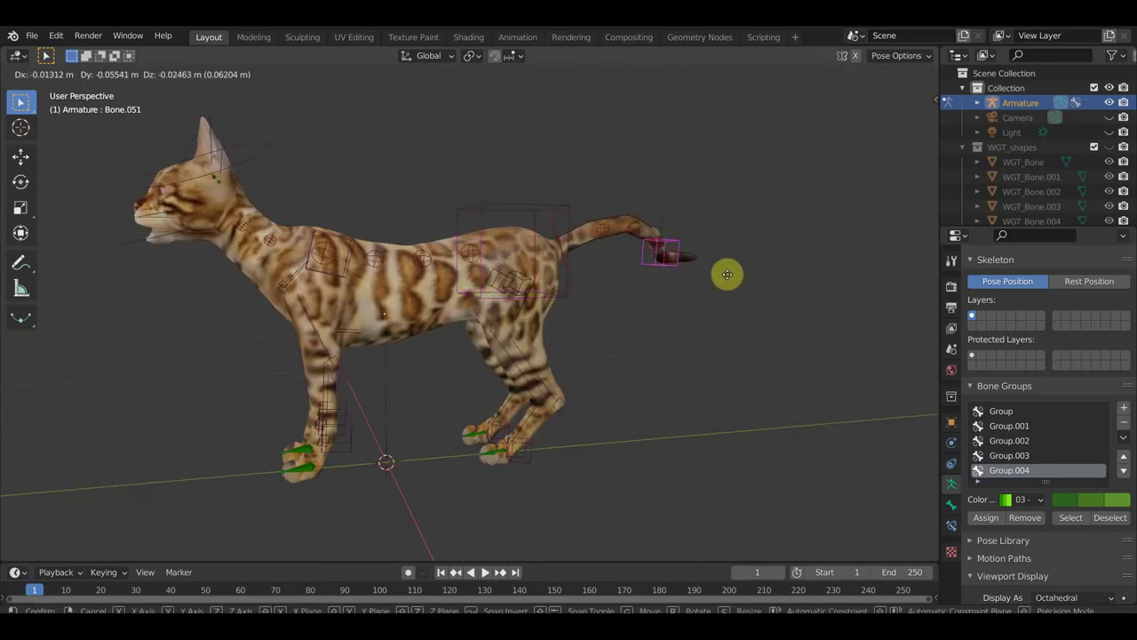
left_click(714, 285)
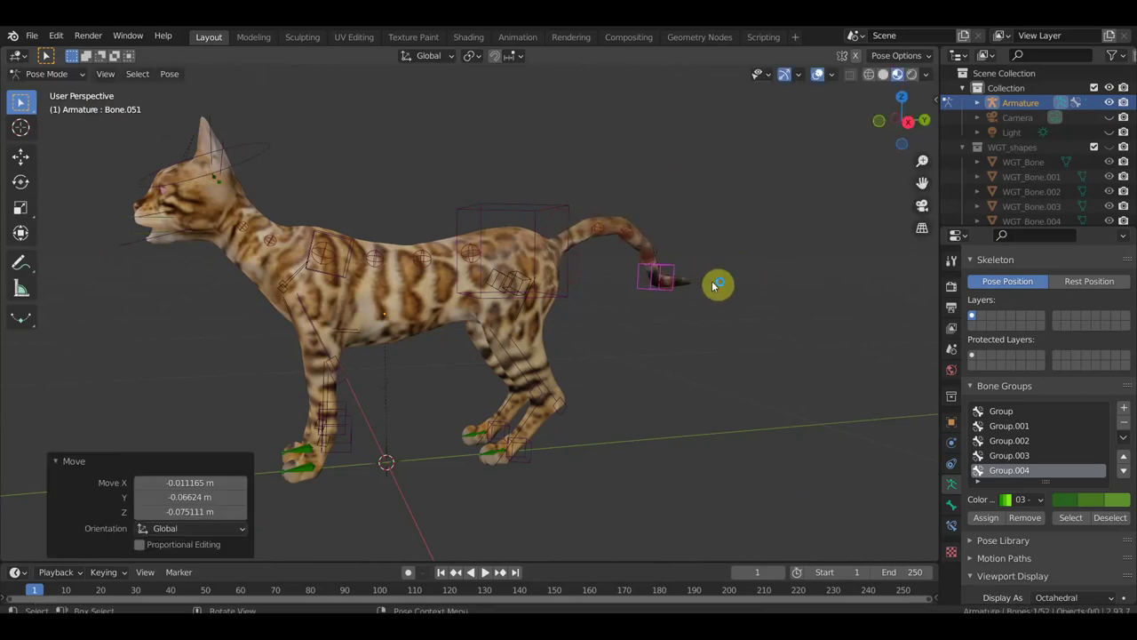
key("ctrl+z")
- Tilt the head down, lower the neck and slightly bend the spine bone
left_click(247, 148)
key("KP_3")
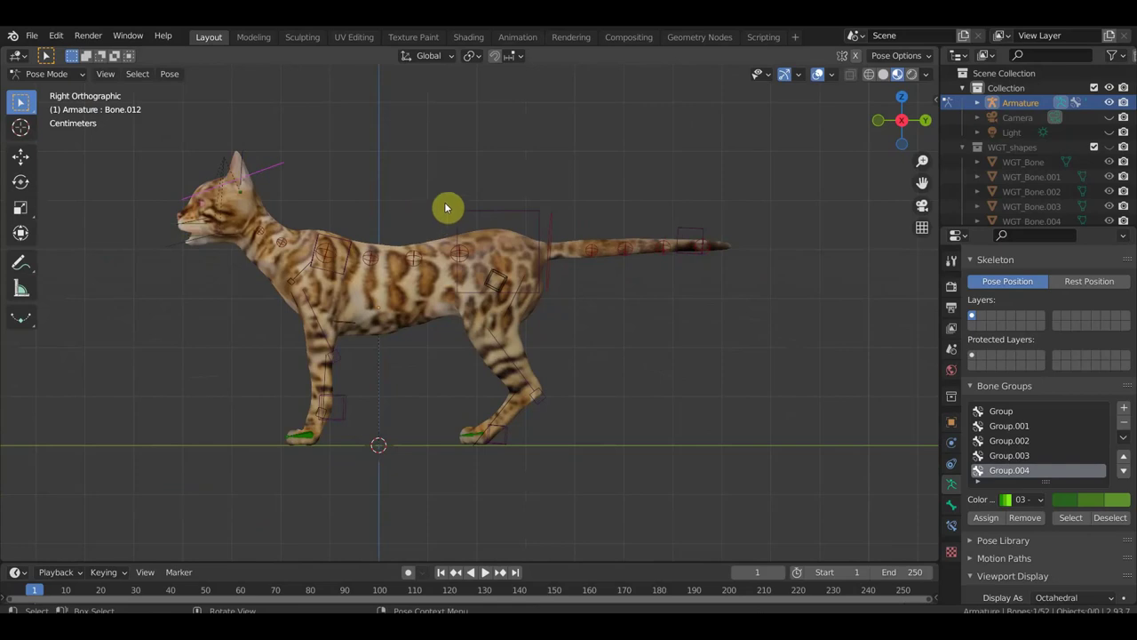
key("r")
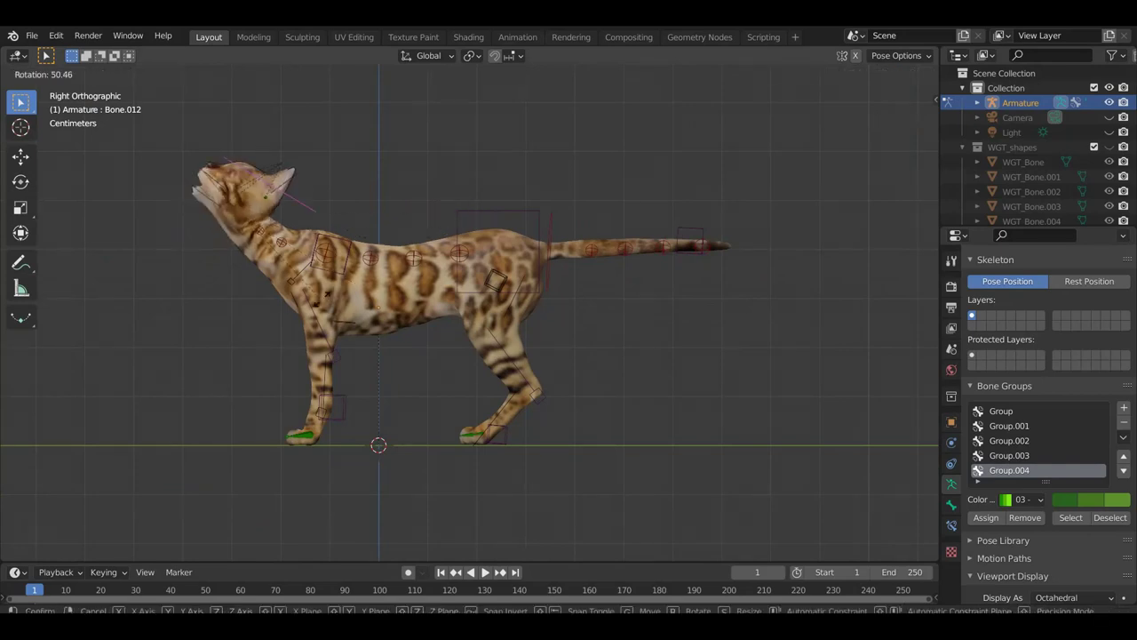
left_click(358, 107)
left_click(432, 243)
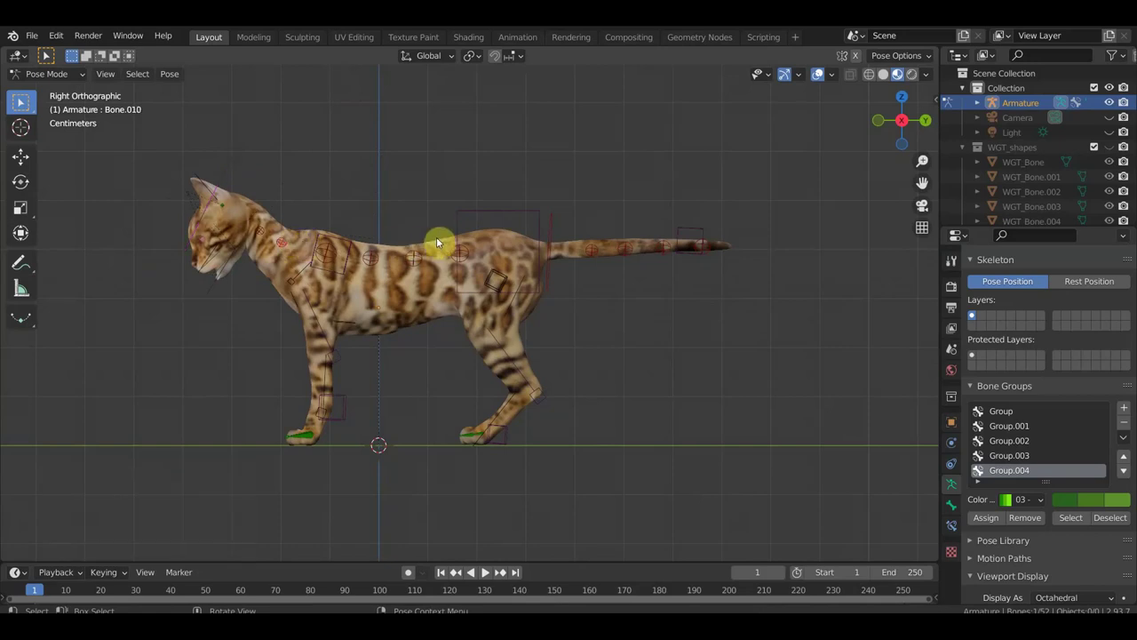
key("r")
left_click(434, 162)
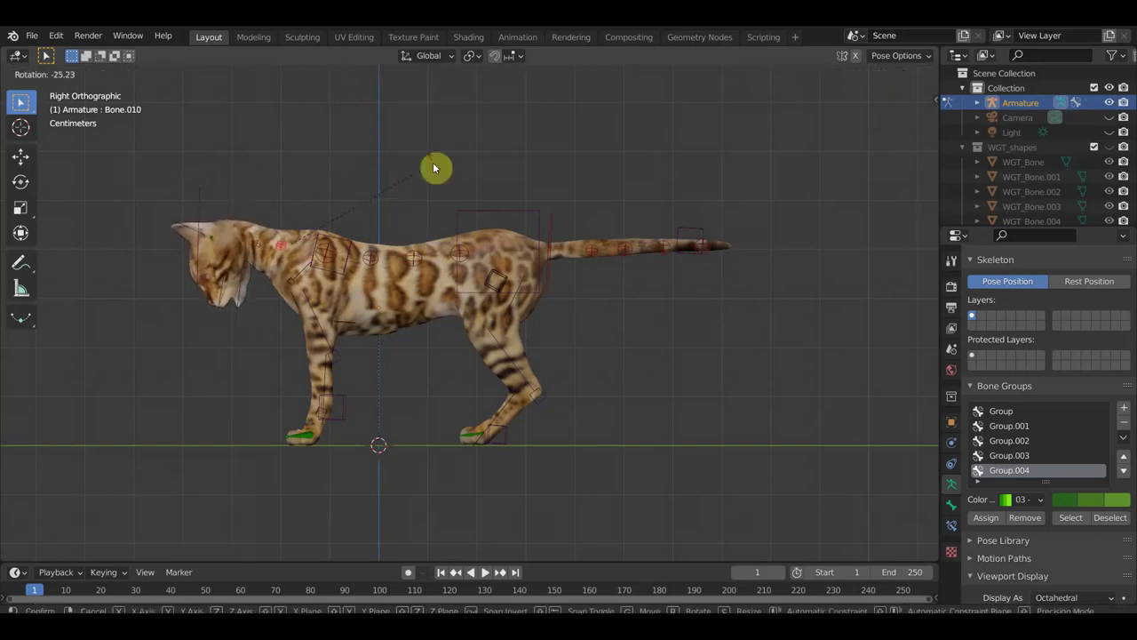
left_click(344, 238)
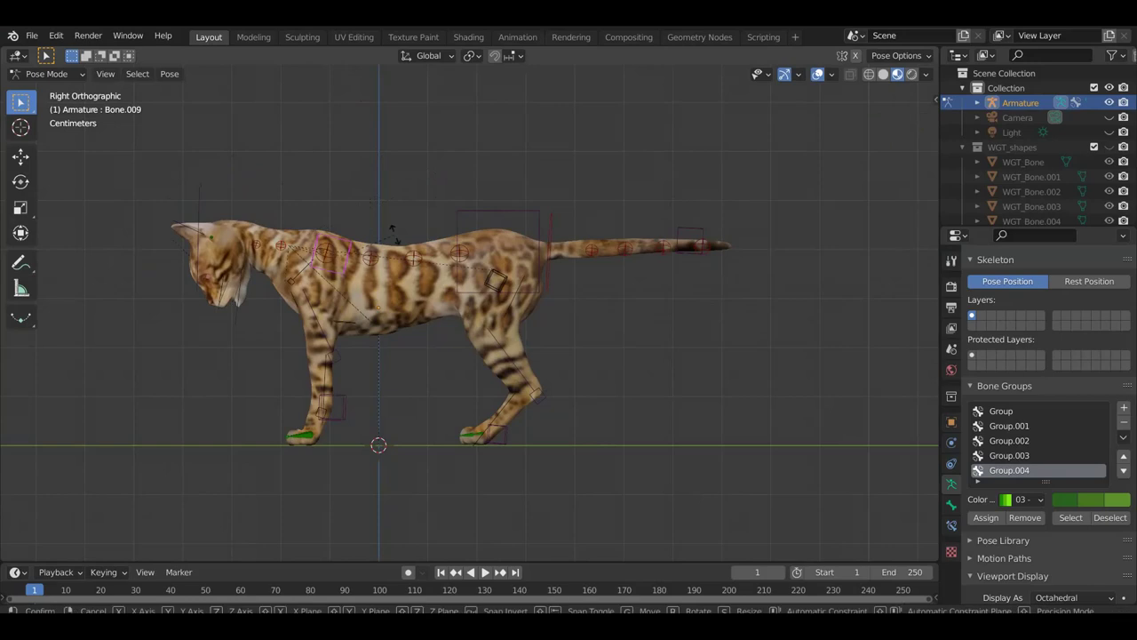
key("r")
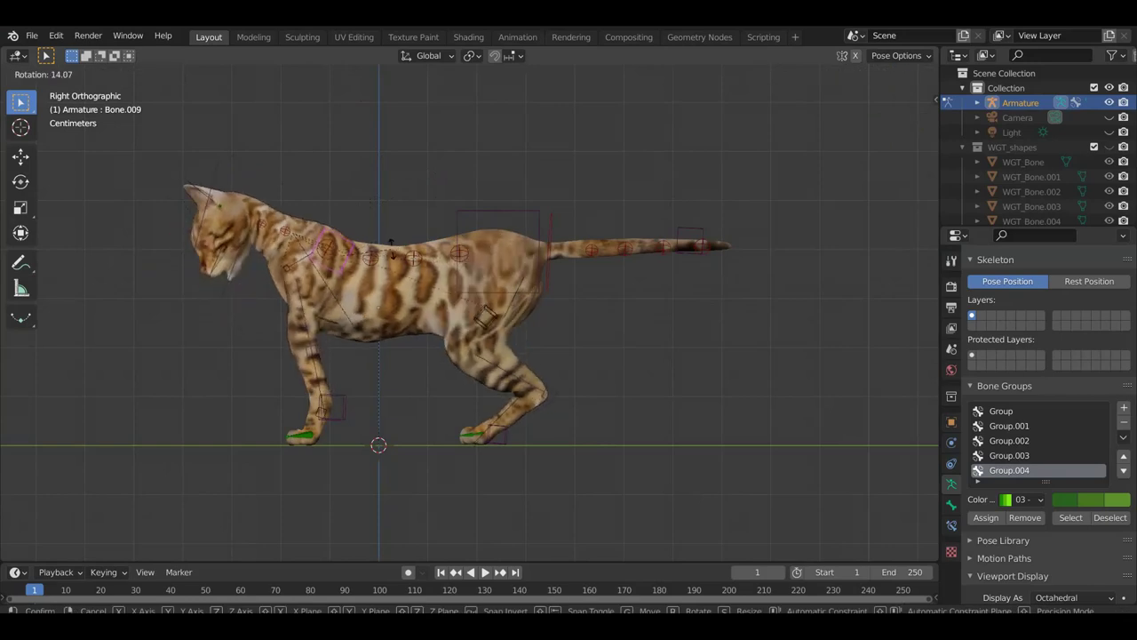
left_click(398, 245)
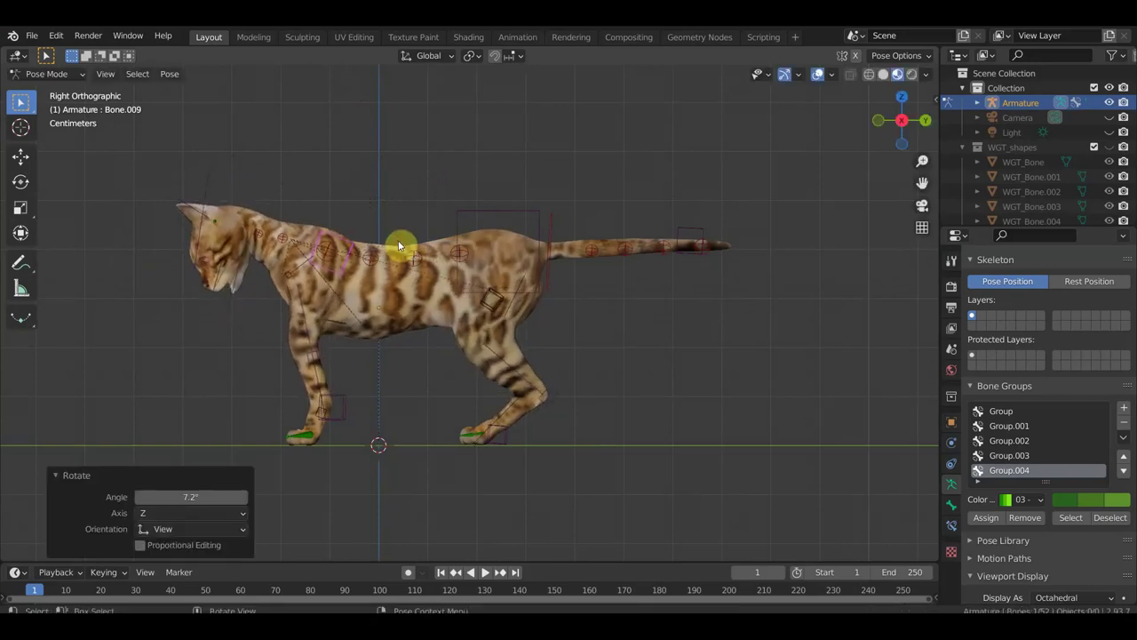
- Reframe the cat and switch the armature to Edit Mode
scroll(450, 235, "up", 2)
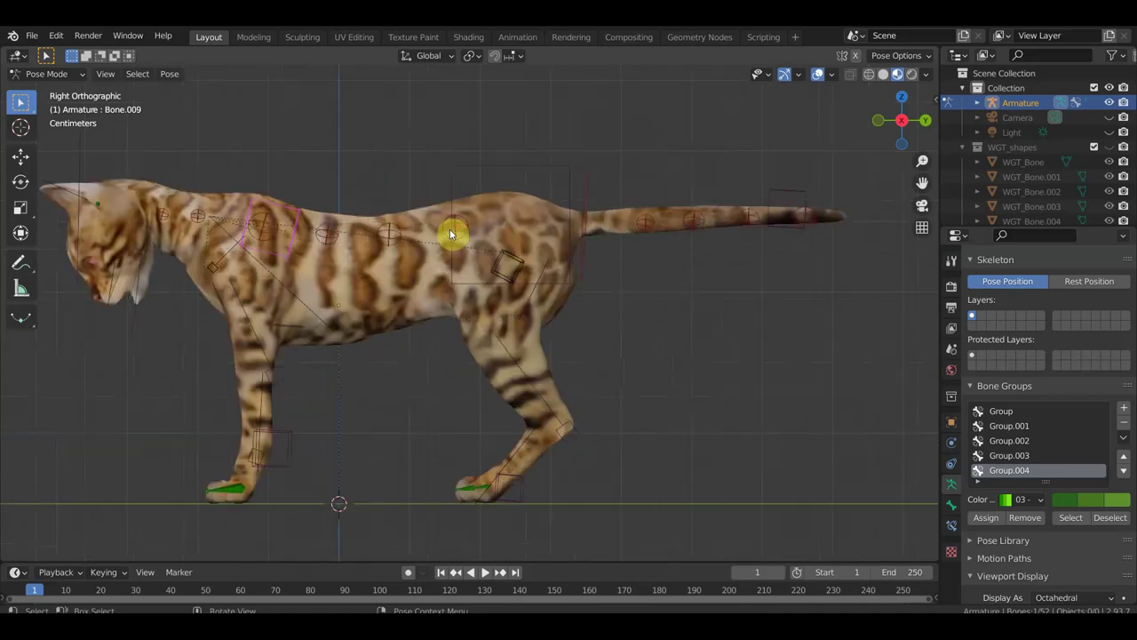
middle_click_drag(440, 255, 425, 259, "shift")
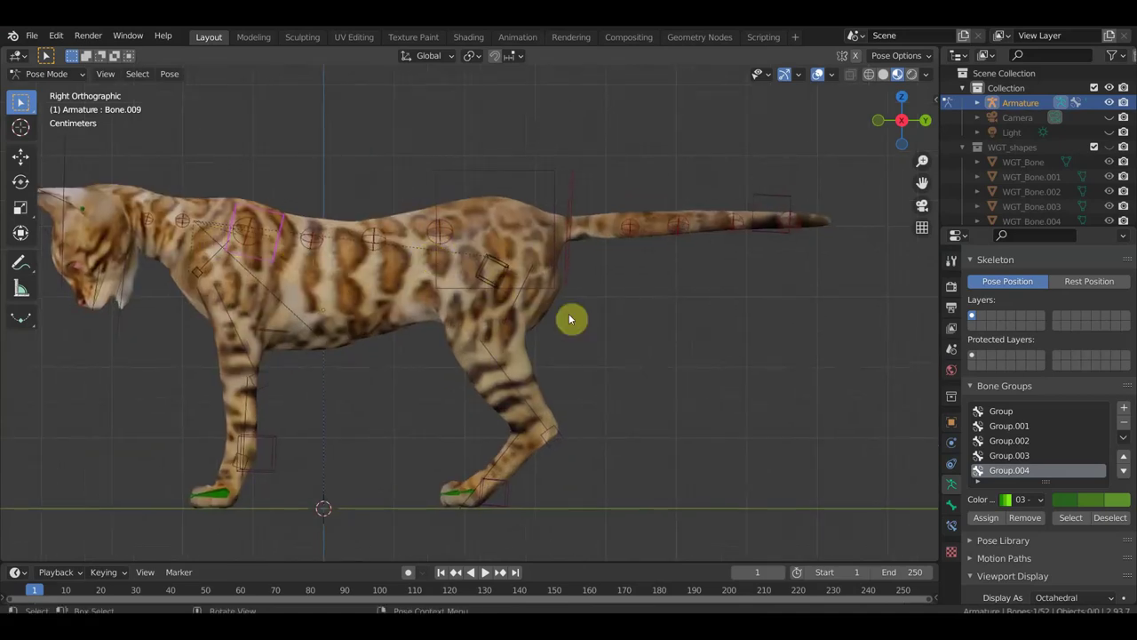
middle_click_drag(345, 198, 356, 198, "shift")
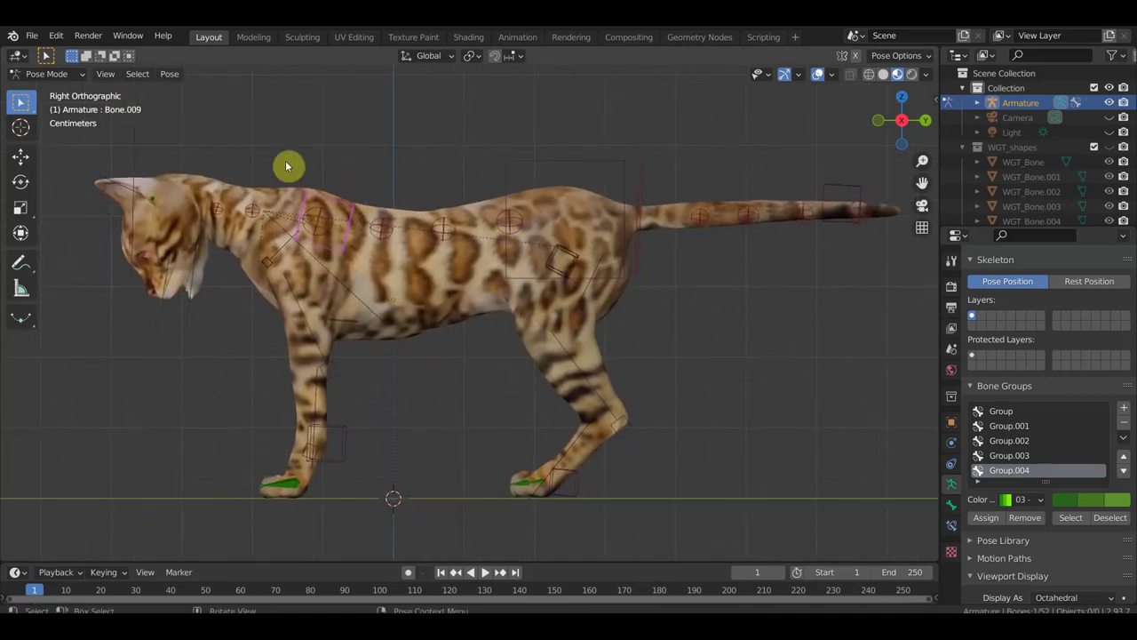
left_click(77, 75)
left_click(56, 104)
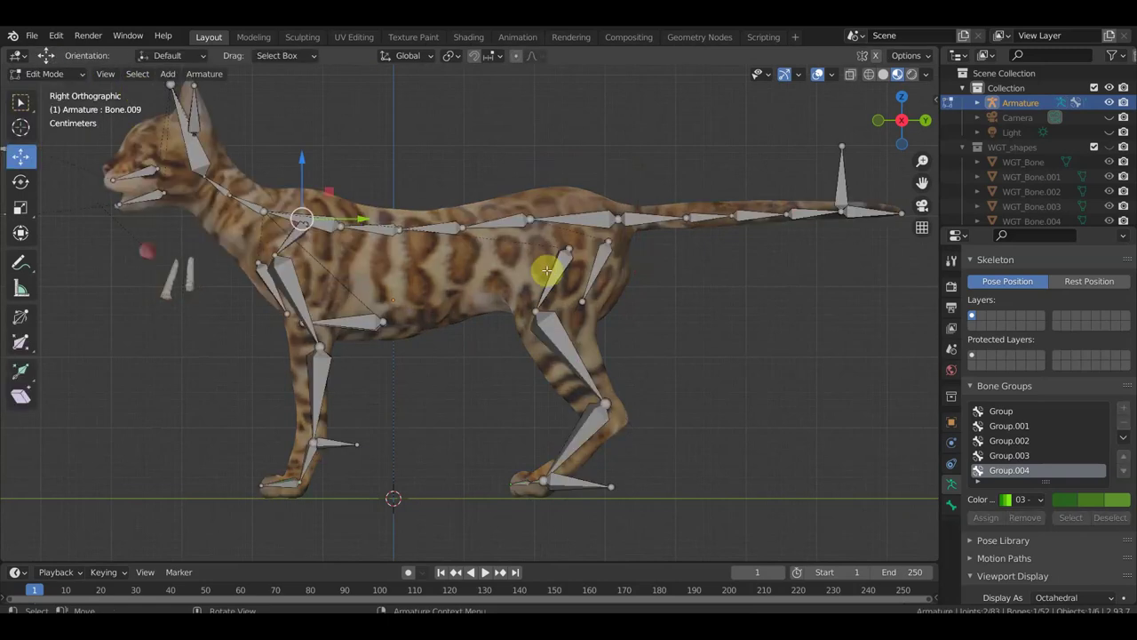
- Parent the rear-leg bone to the spine bone above it with Keep Offset
left_click(585, 269)
middle_click_drag(589, 271, 564, 265)
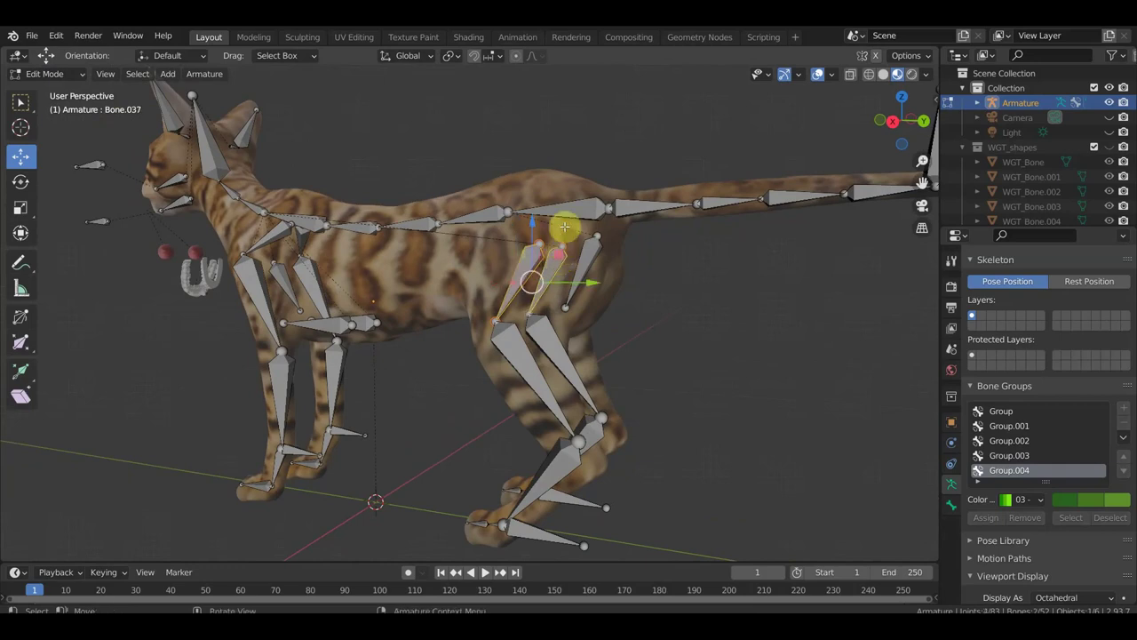
left_click(558, 210, "ctrl")
key("ctrl+p")
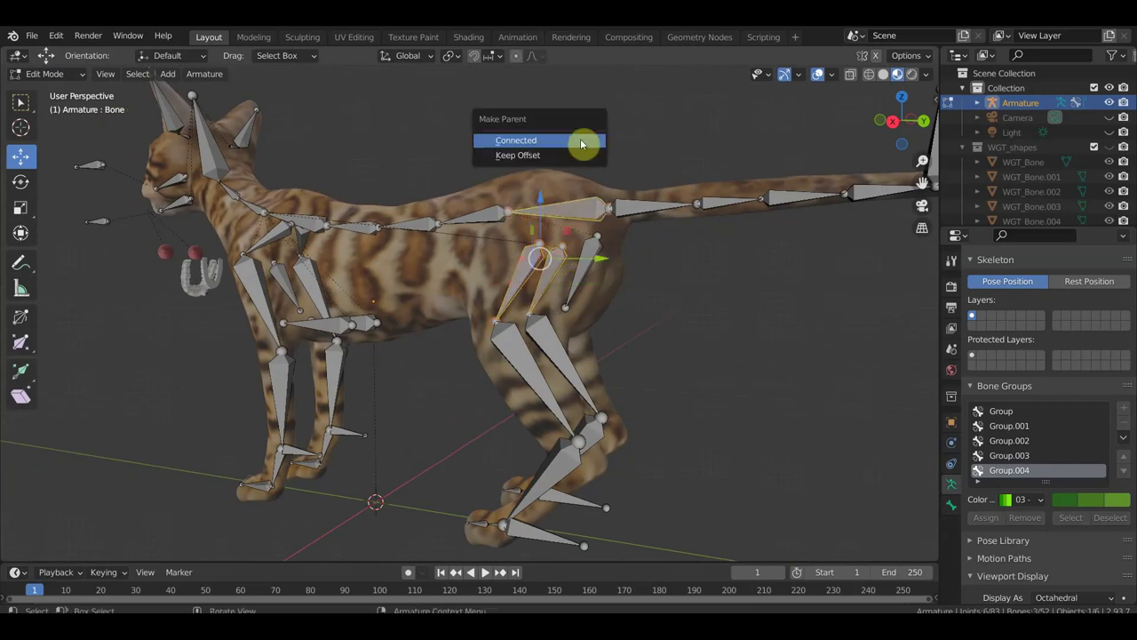
left_click(546, 156)
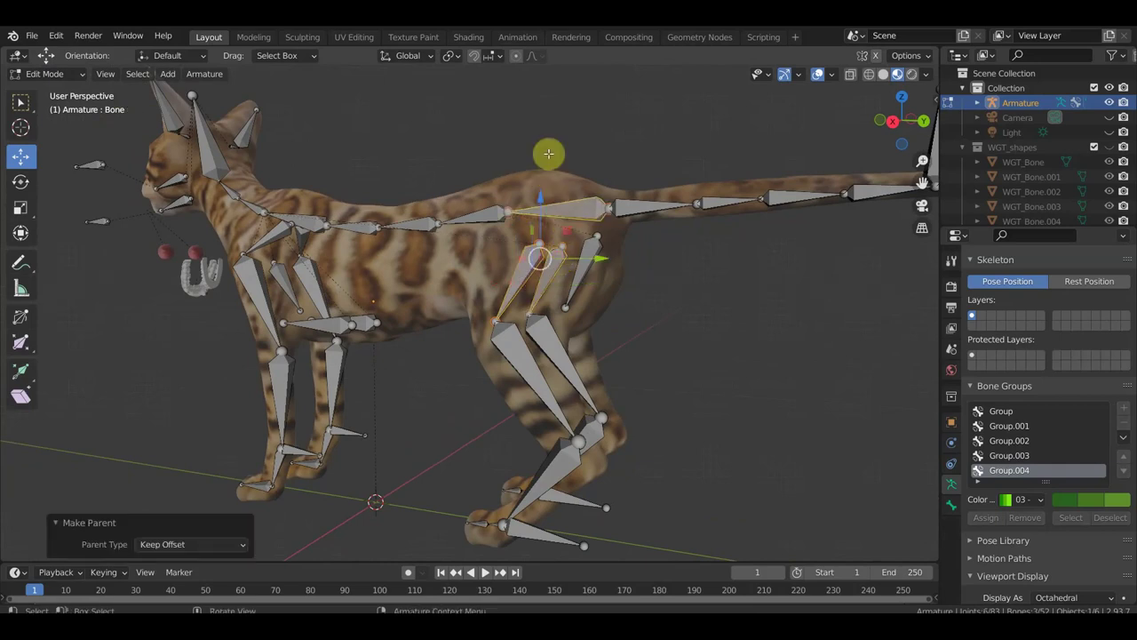
- Check the side and front views, then return the armature to Pose Mode
key("KP_3")
key("KP_1")
key("KP_3")
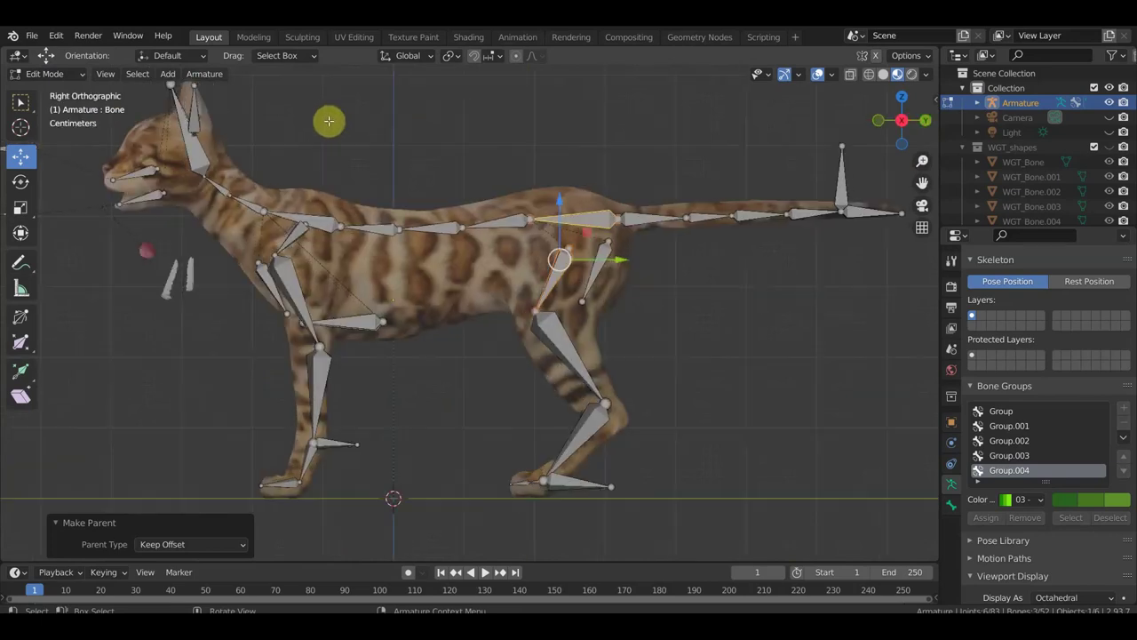
left_click(52, 74)
left_click(49, 123)
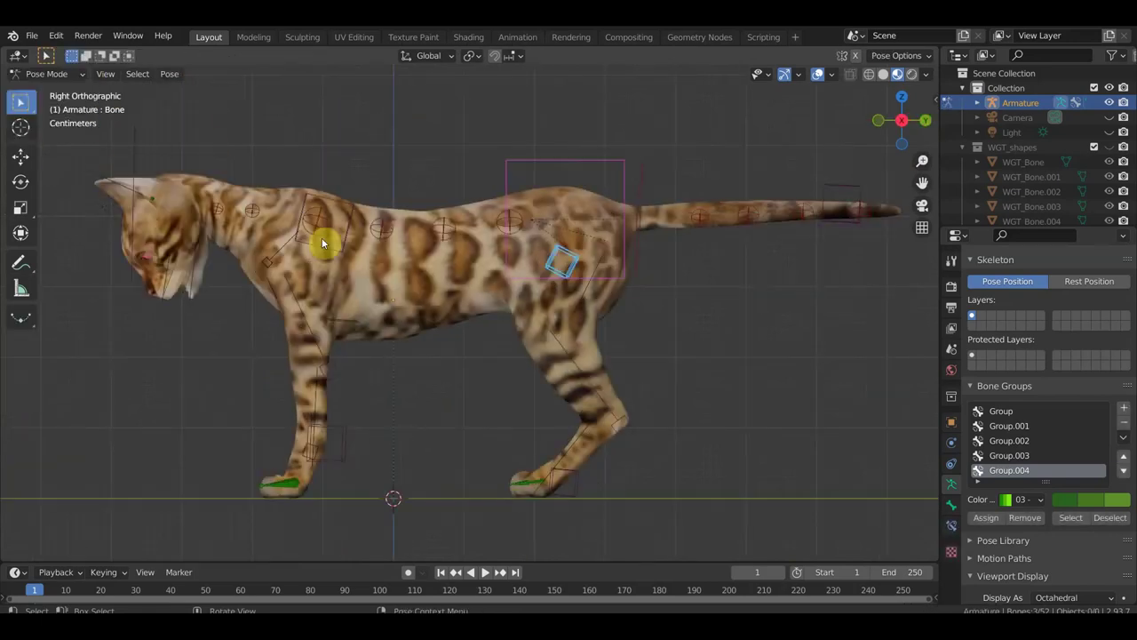
- Rotate the neck and head upward and adjust the spine bone
left_click(255, 213)
key("r")
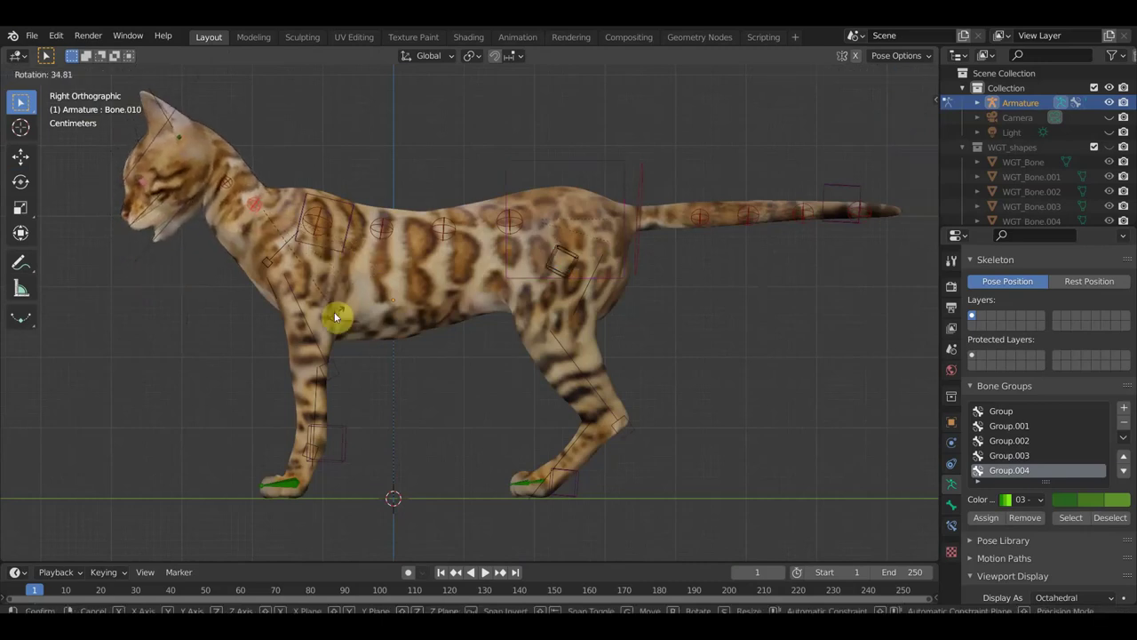
left_click(218, 178)
left_click(222, 104)
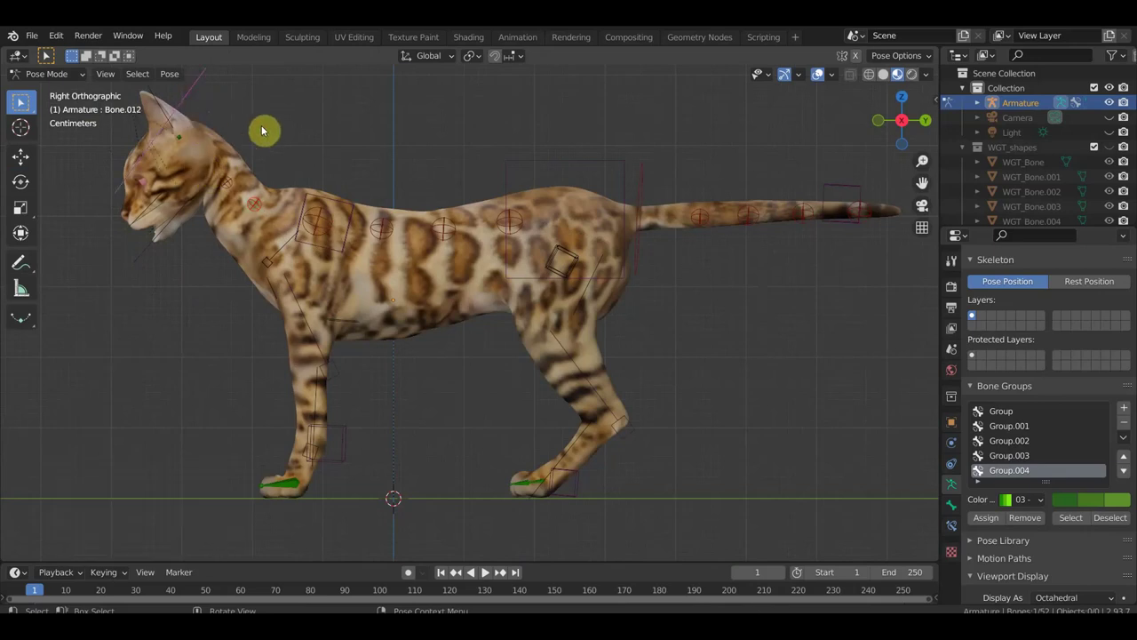
key("r")
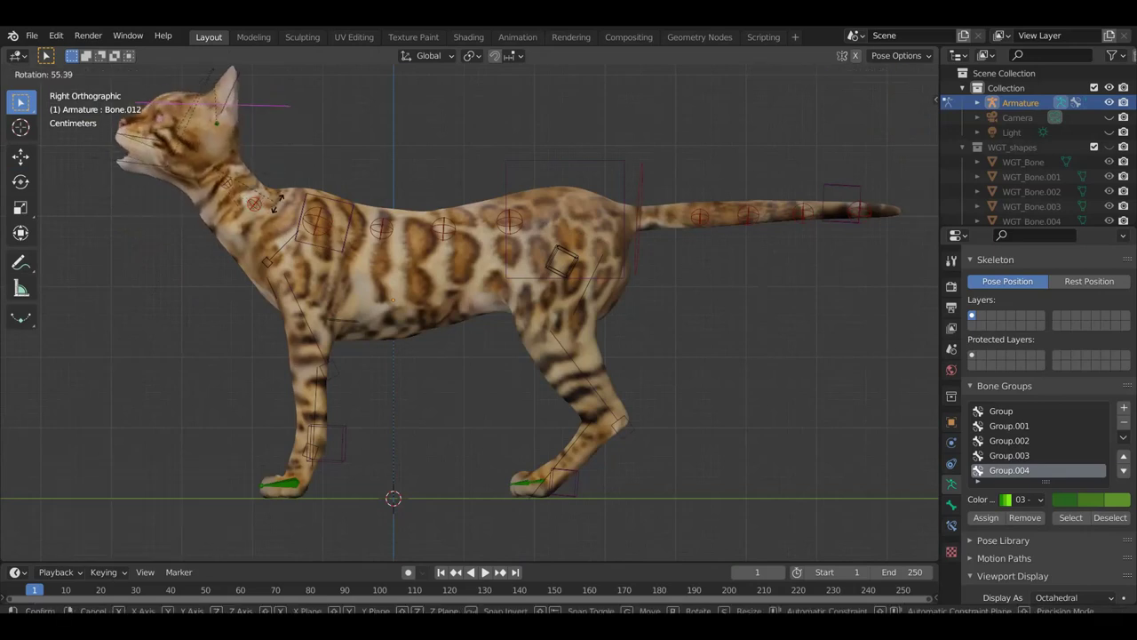
left_click(424, 235)
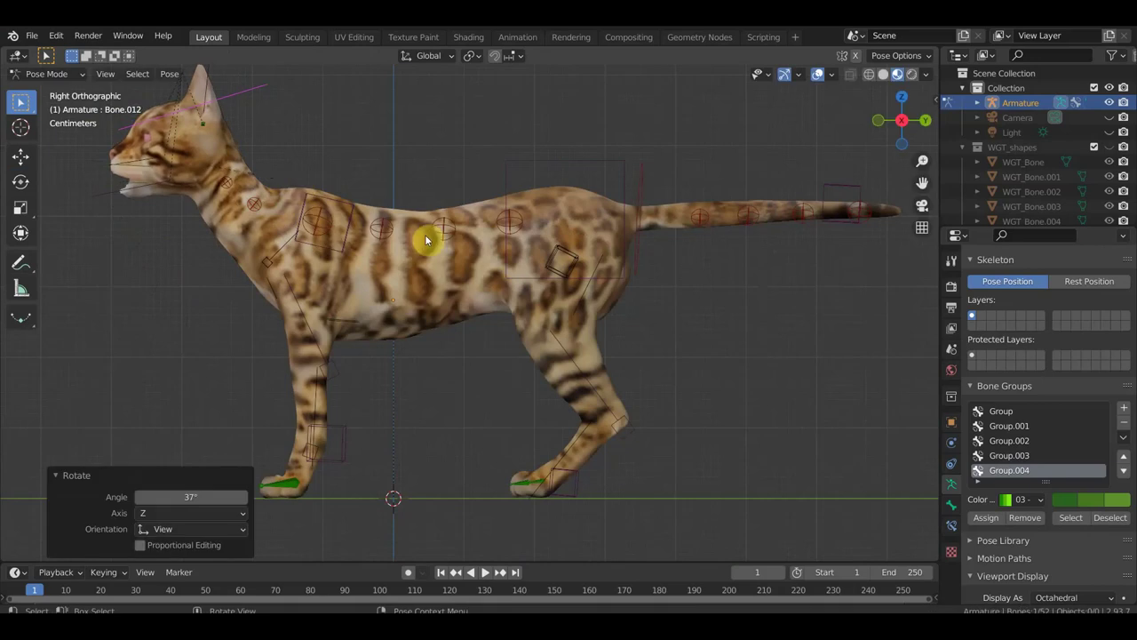
left_click(353, 201)
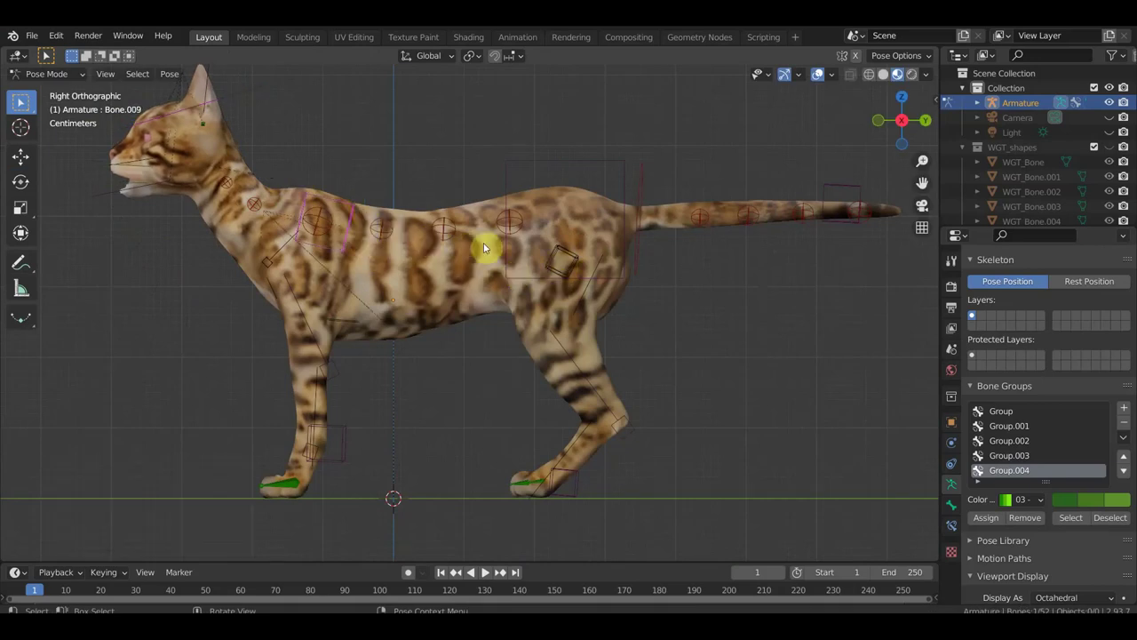
key("r")
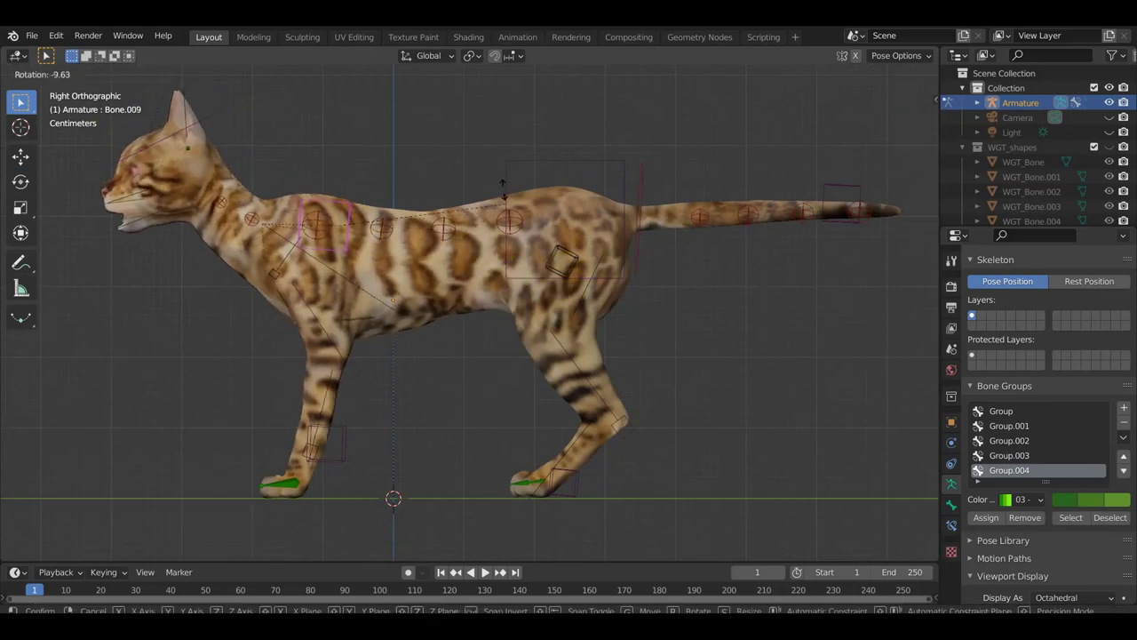
left_click(499, 204)
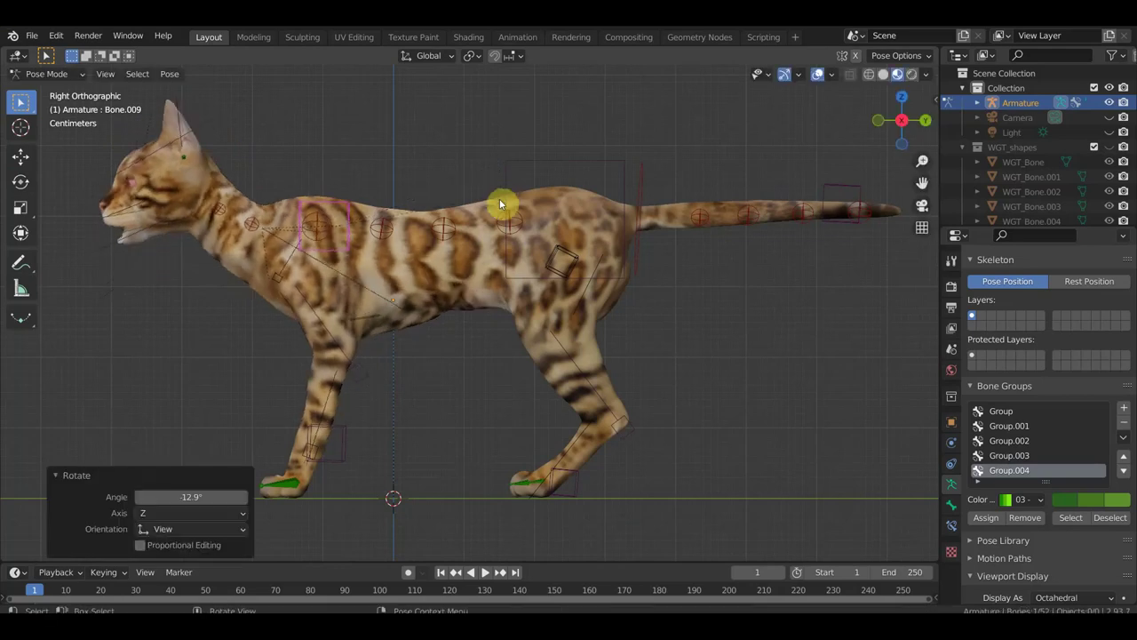
- Cancel and undo the extra head adjustments, restoring the raised head pose
key("r")
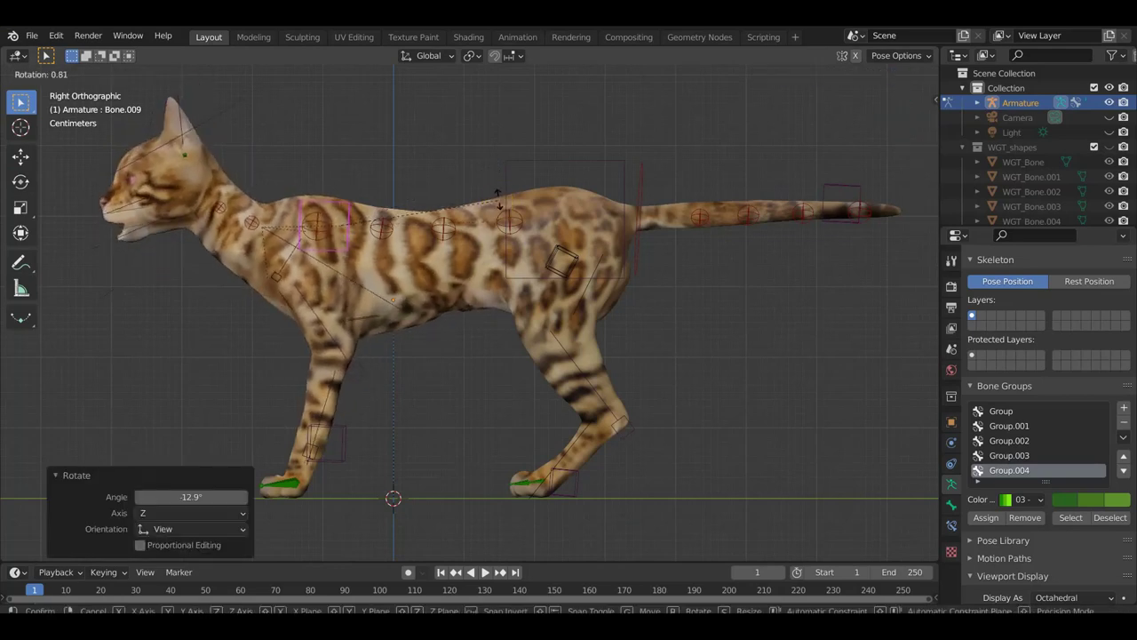
key("g")
left_click(498, 202)
key("r")
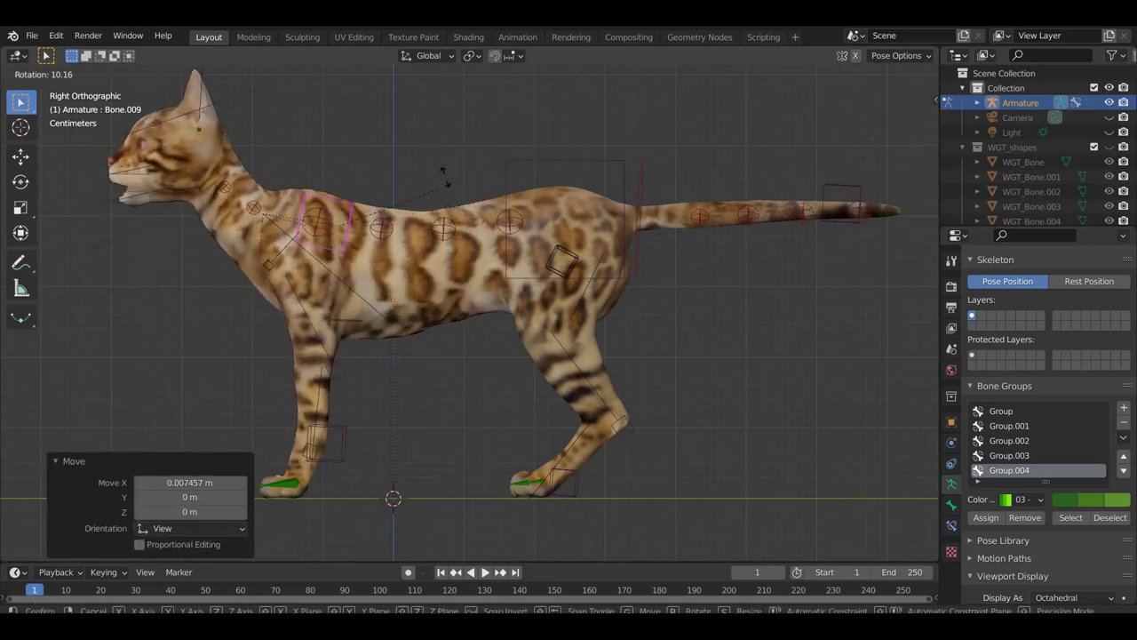
right_click(444, 173)
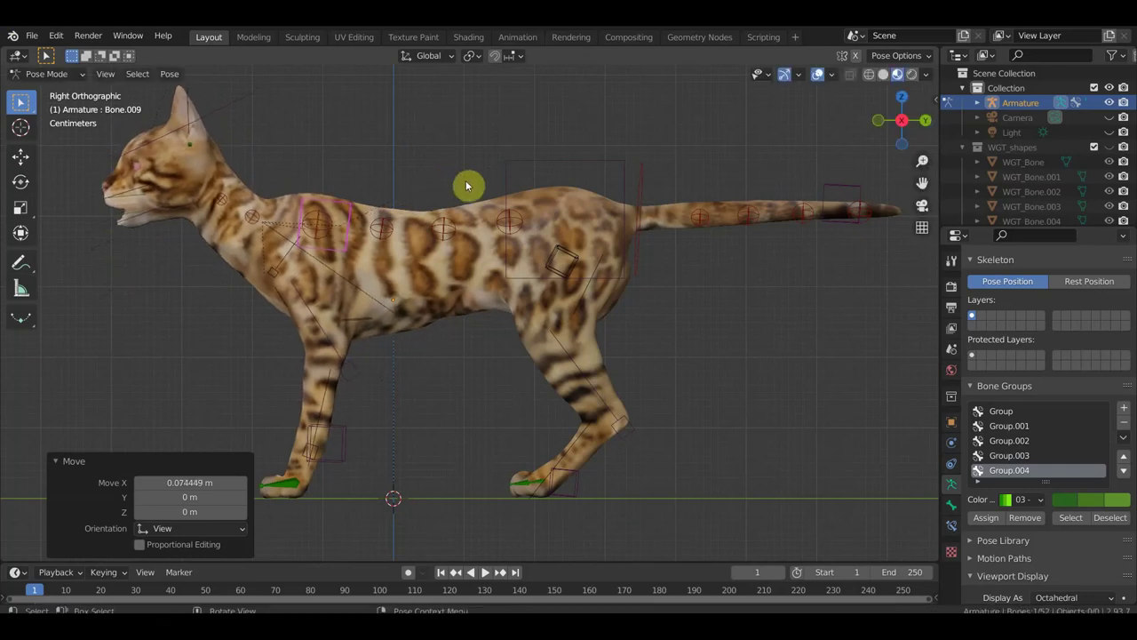
key("ctrl+z")
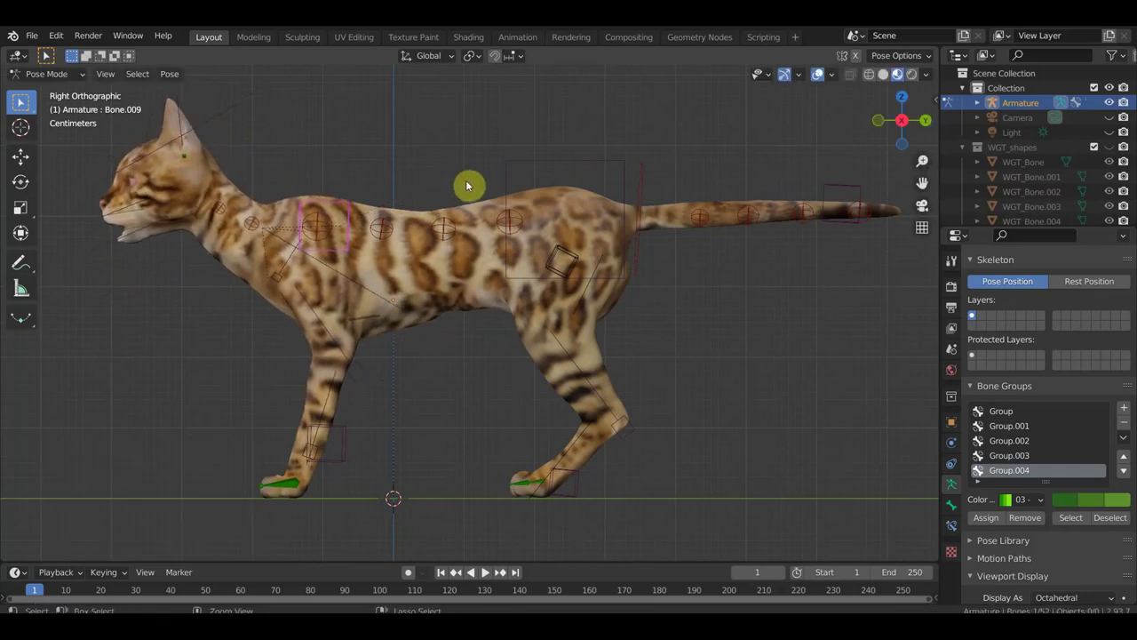
key("ctrl+z")
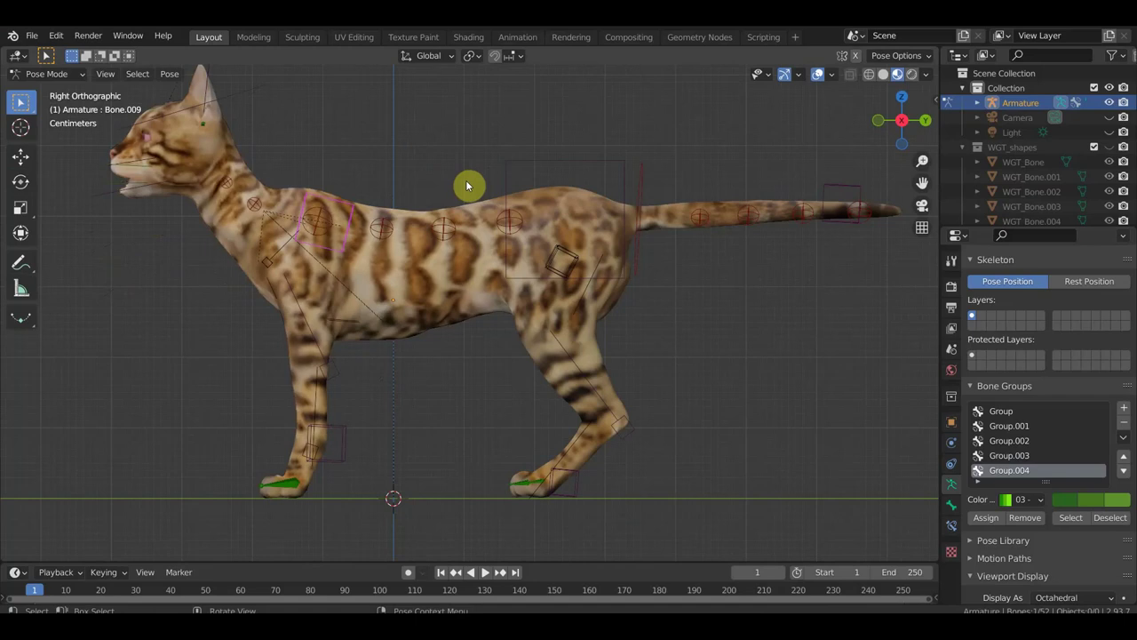
- Rotate the jaw bone under the chin 18° to open the mouth
scroll(465, 186, "down", 2)
mouse_move(558, 218)
middle_mouse_down()
mouse_move(601, 246)
mouse_move(731, 254)
mouse_move(602, 254)
middle_mouse_up()
scroll(498, 232, "up", 2)
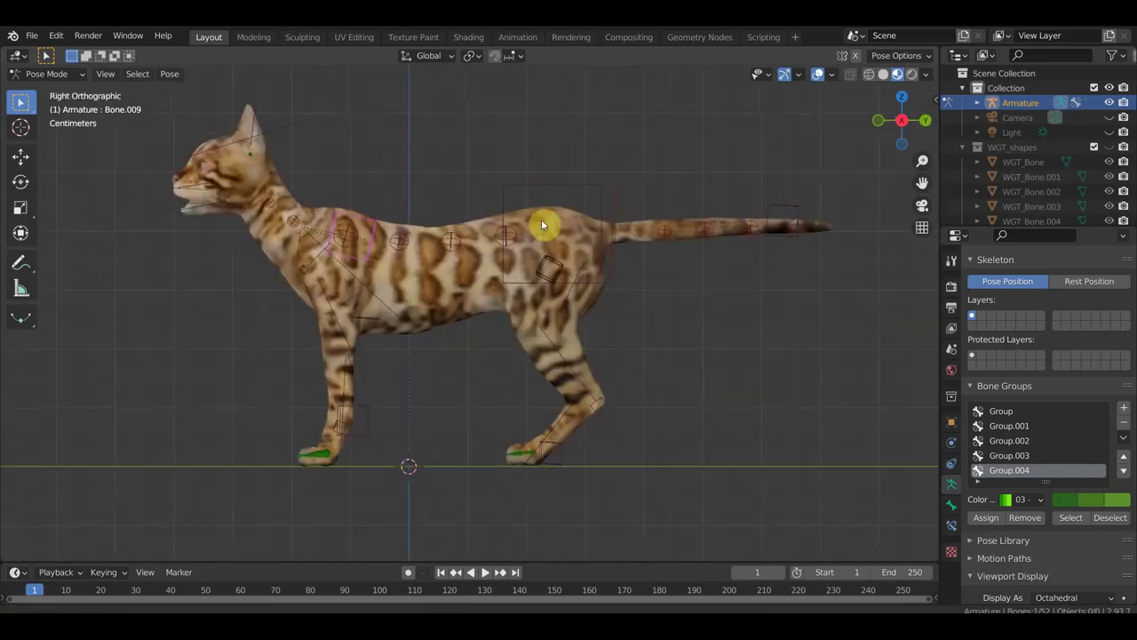
middle_click_drag(541, 225, 566, 258, "shift")
scroll(498, 242, "up", 1)
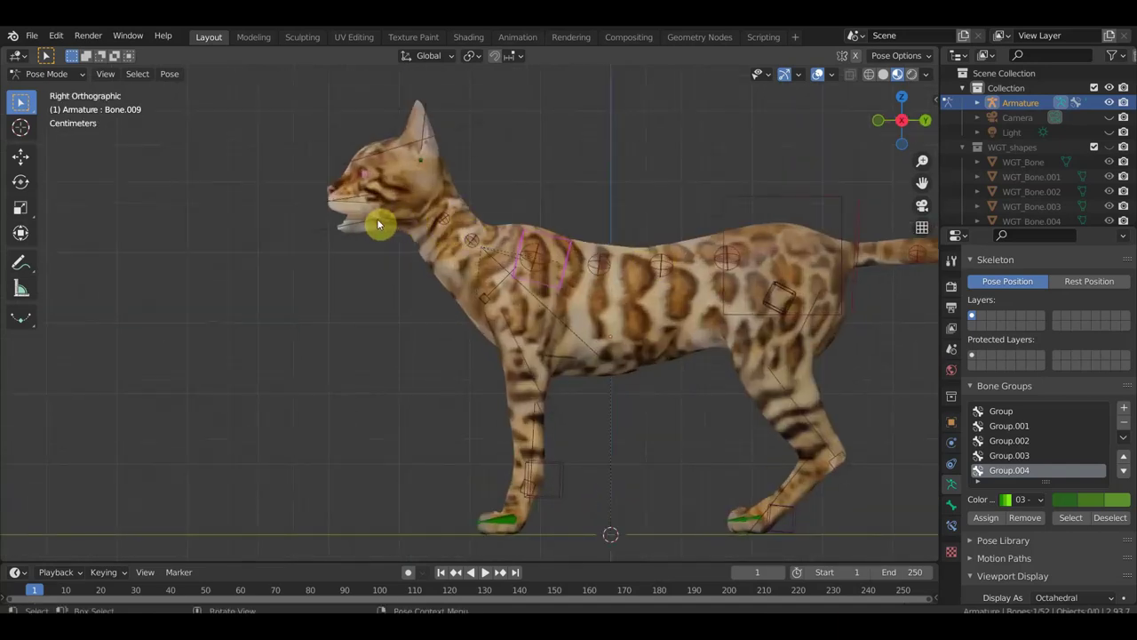
left_click(315, 236)
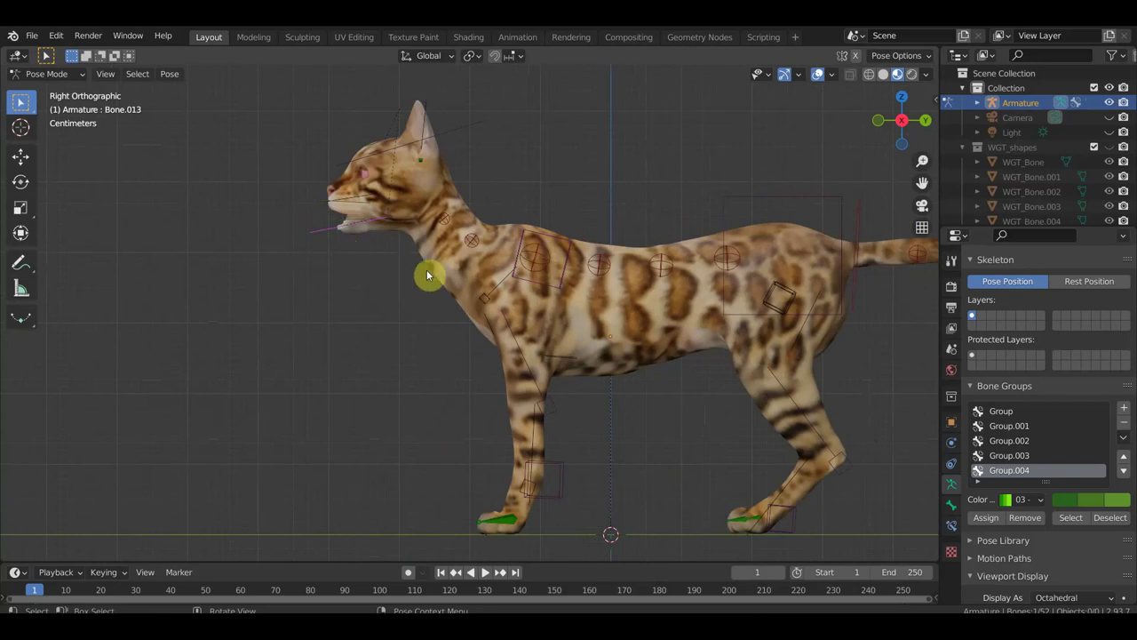
key("r")
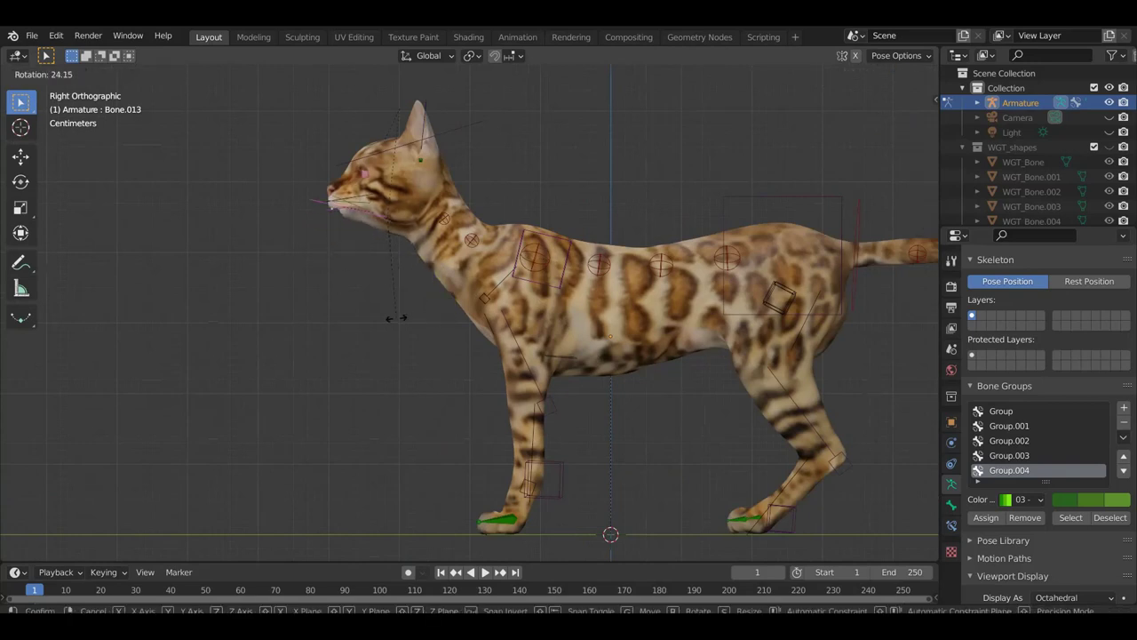
left_click(406, 312)
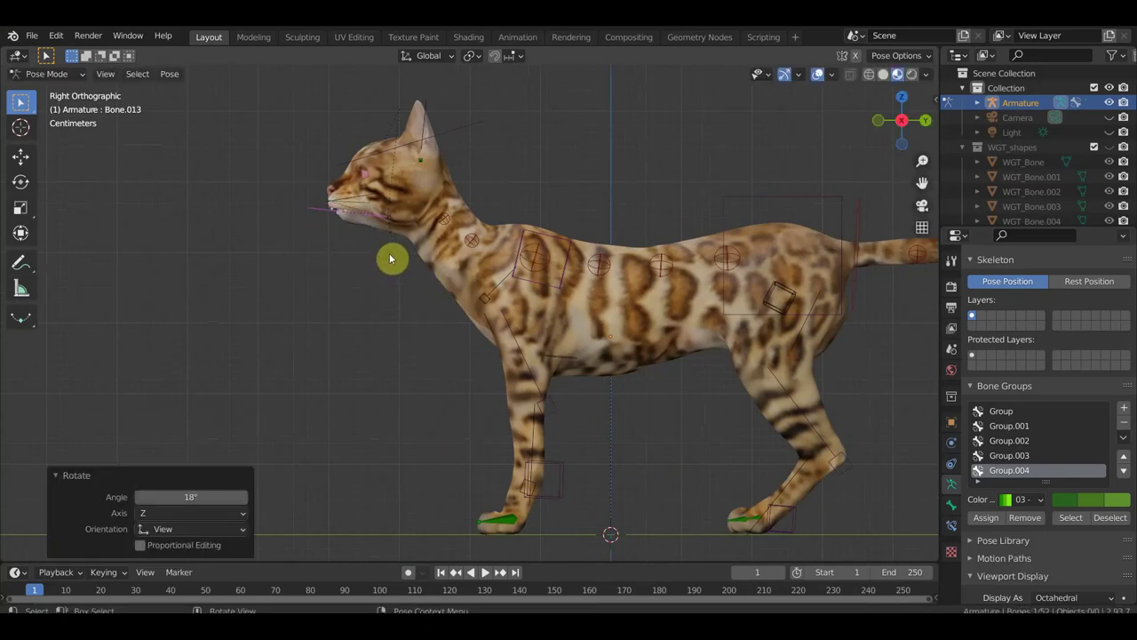
- Move Bone.014 near the jaw up by 0.005877 m
left_click(355, 201)
key("g")
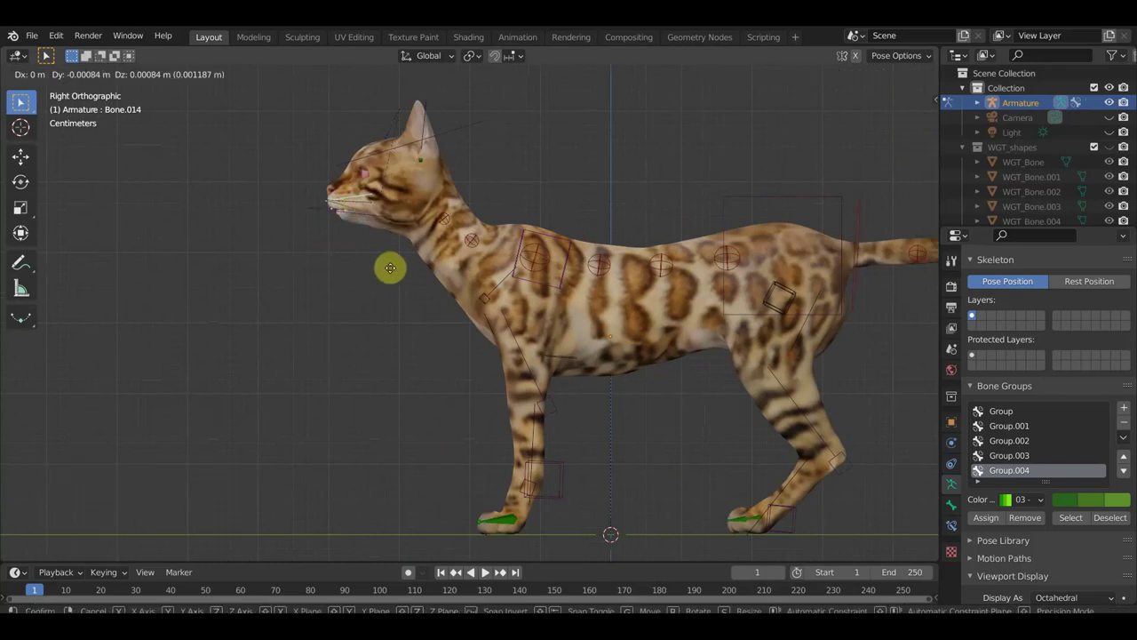
left_click(392, 271)
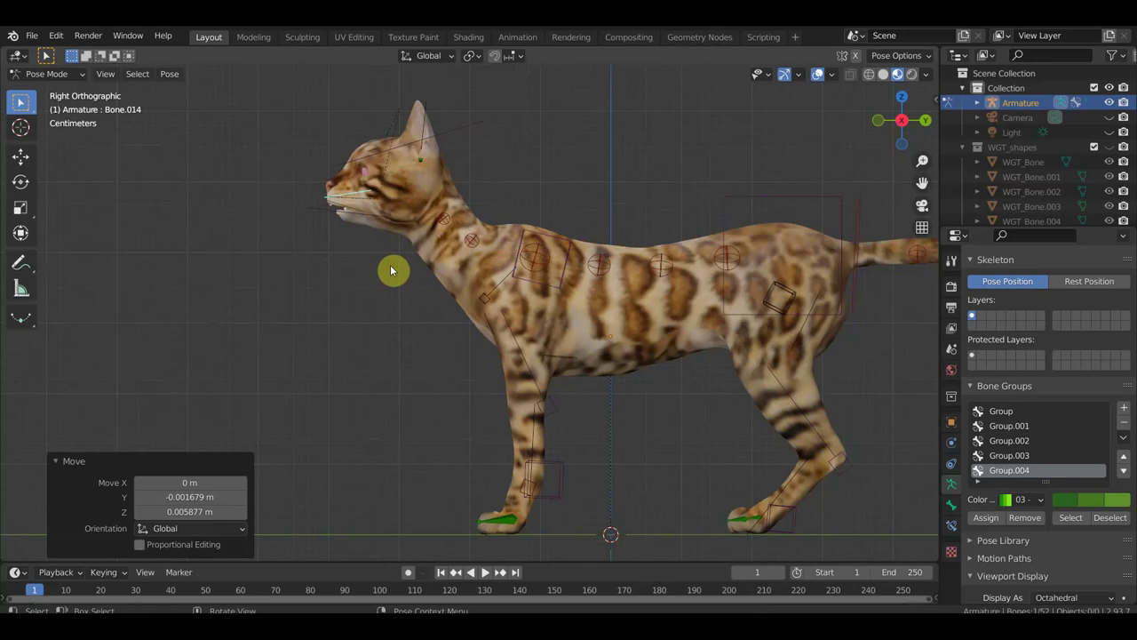
left_click(392, 271)
- Nudge Bone.015, Bone.013 and Bone.016 slightly, lowering the last by 0.005668 m
scroll(444, 243, "up", 3)
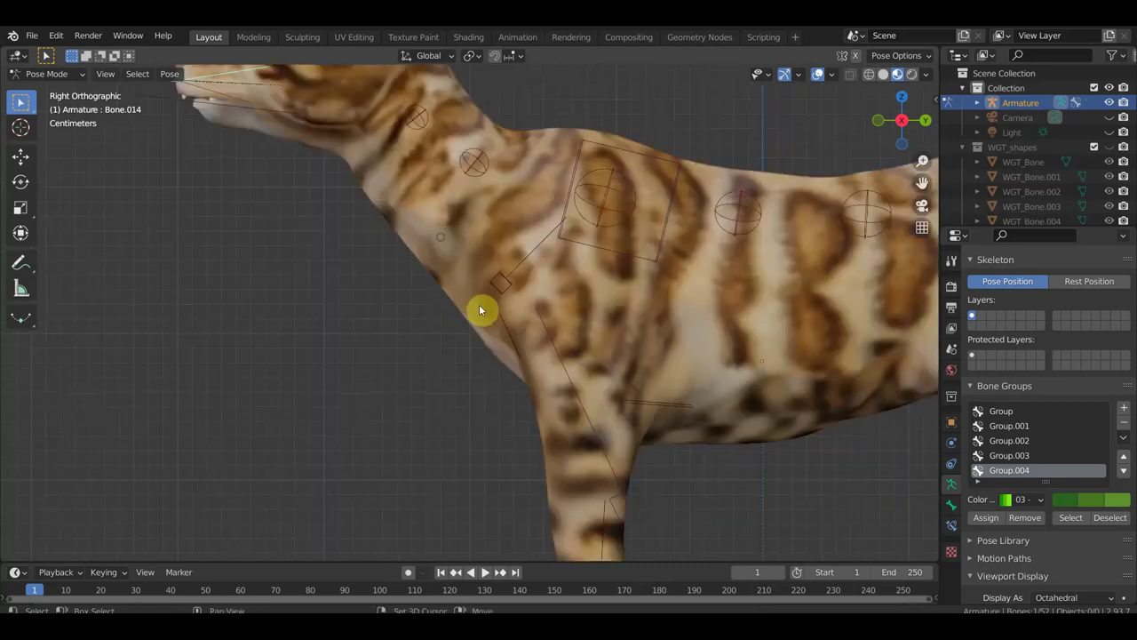
scroll(490, 344, "up", 2)
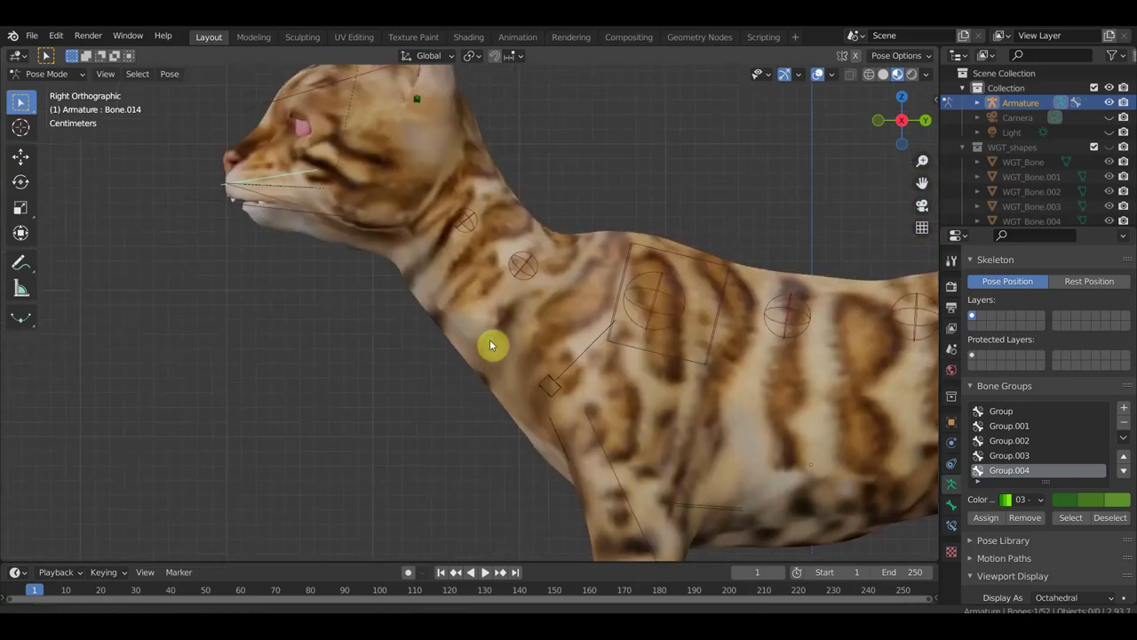
left_click(302, 189)
key("g")
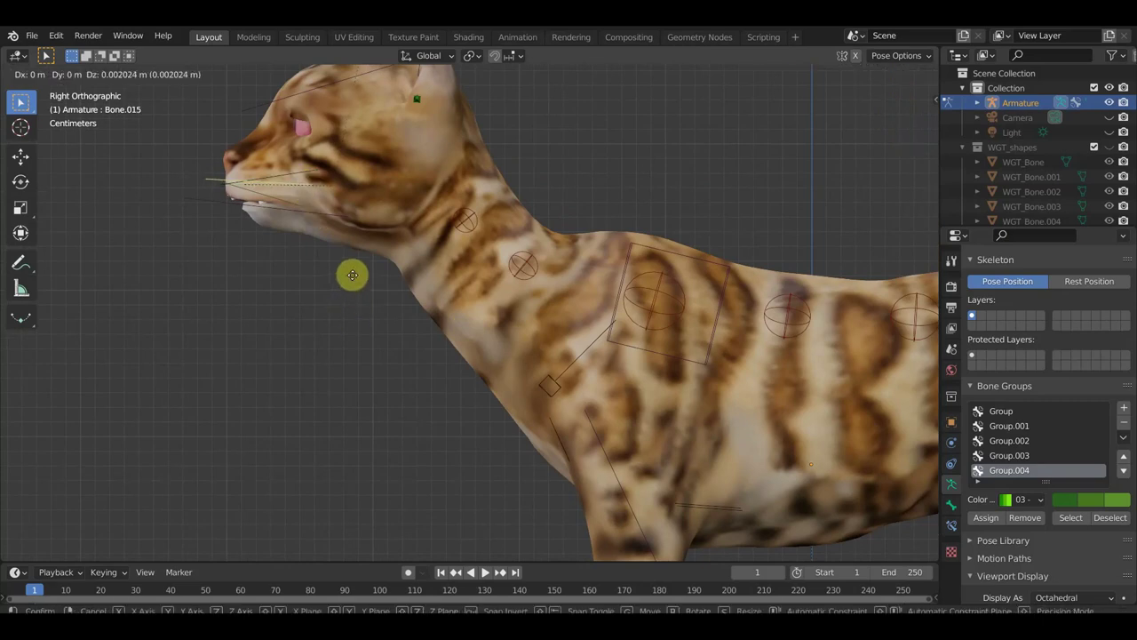
left_click(350, 275)
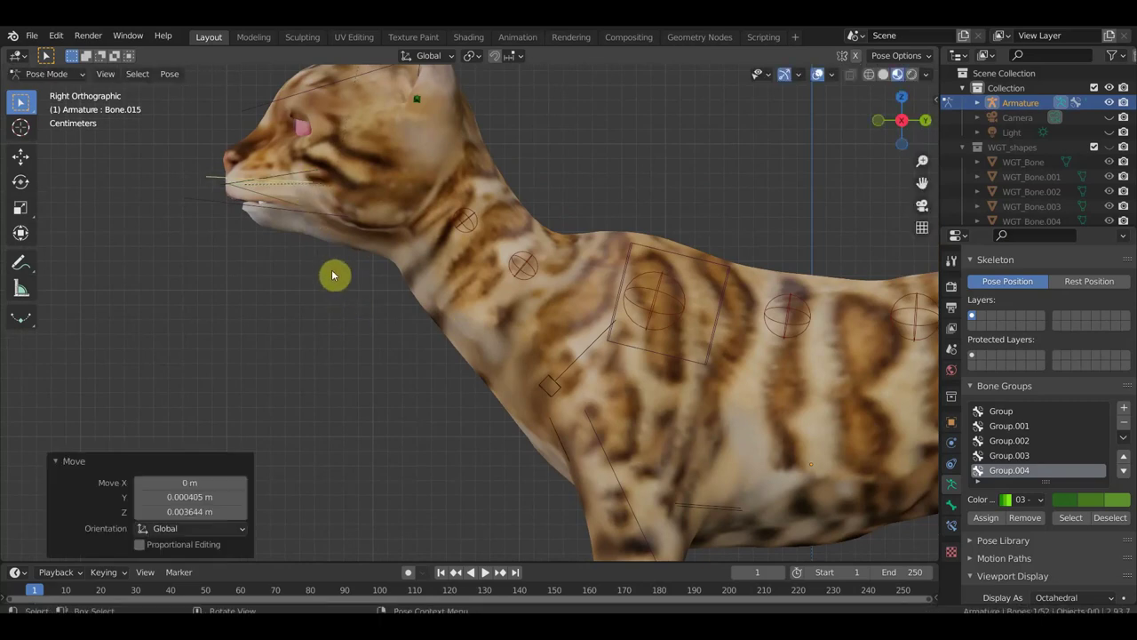
left_click(302, 225)
key("g")
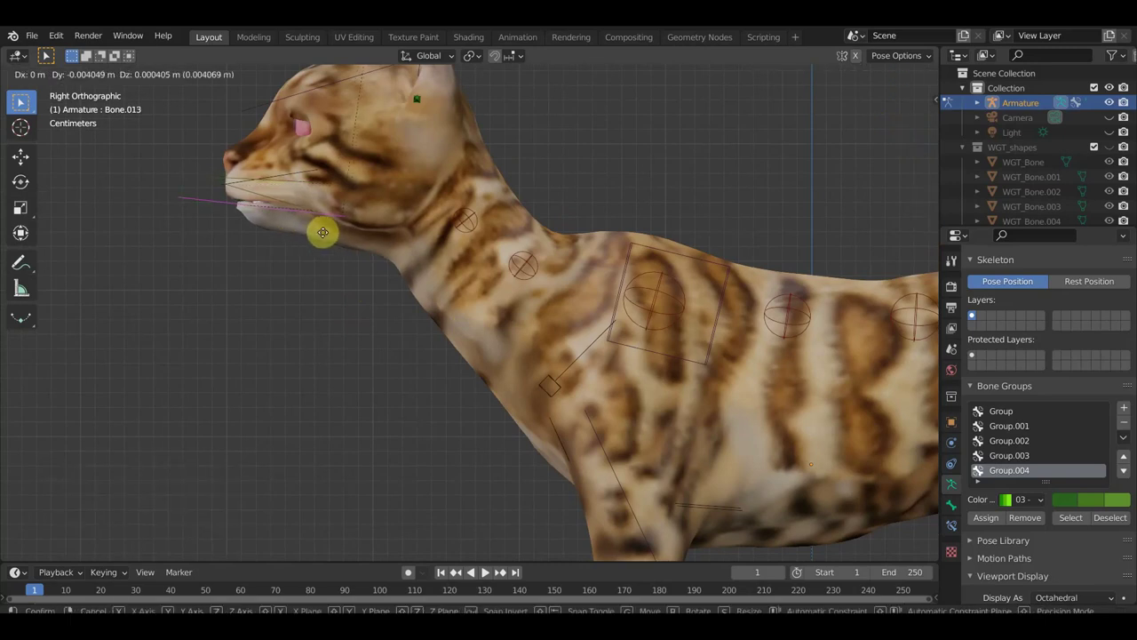
left_click(323, 232)
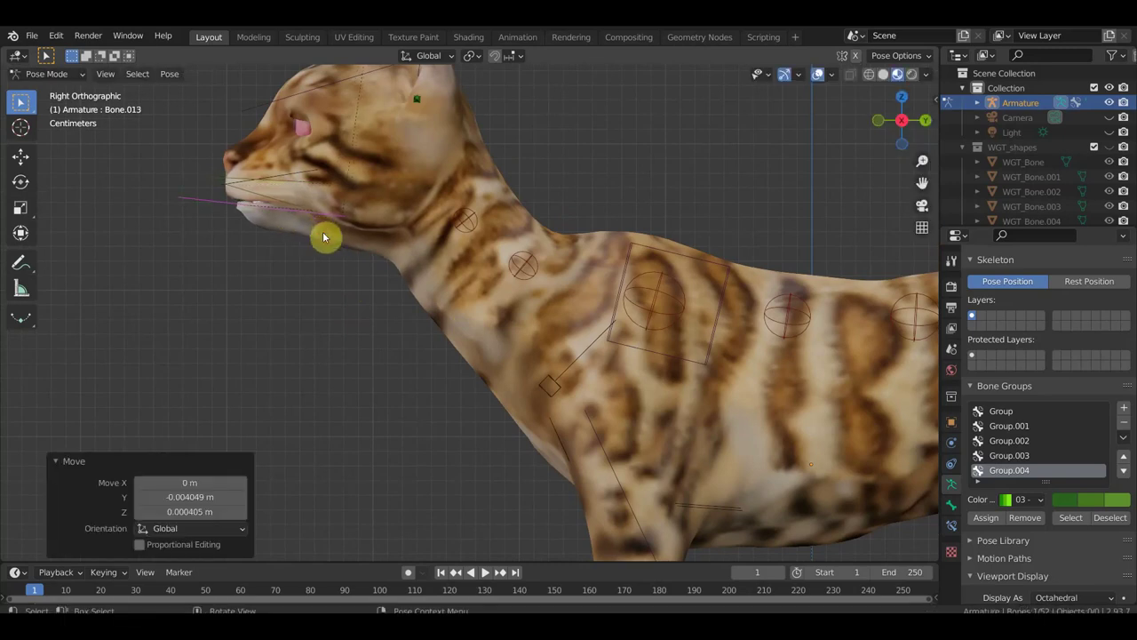
left_click(275, 203)
key("g")
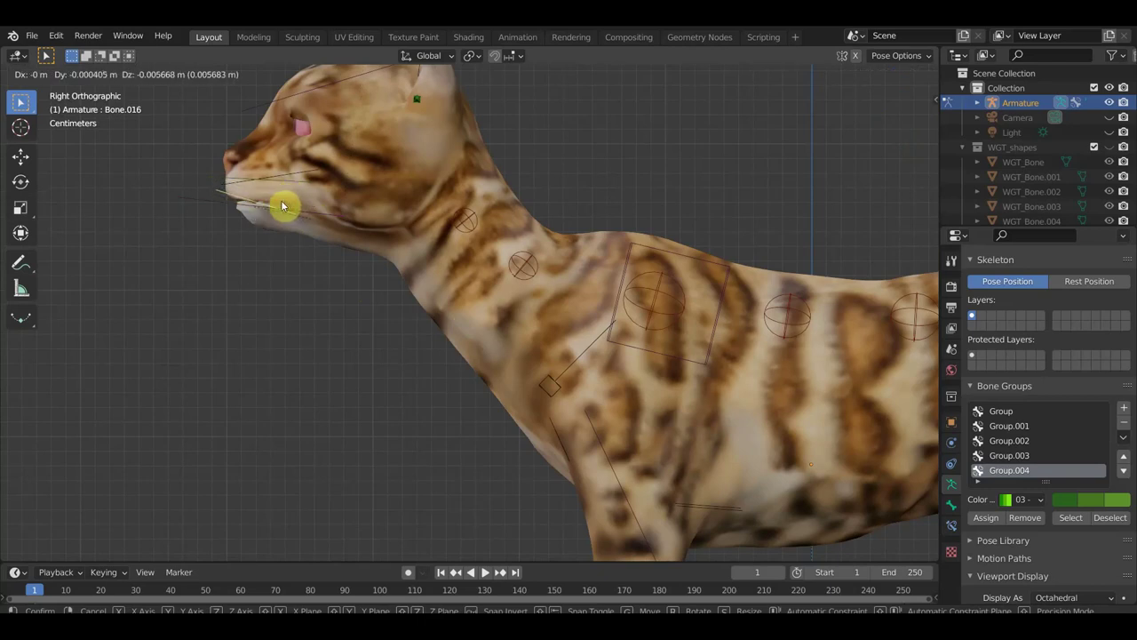
left_click(285, 208)
mouse_move(292, 211)
middle_mouse_down()
mouse_move(373, 234)
mouse_move(483, 240)
middle_mouse_up()
- Rotate the lower jaw bone Bone.013 a further 3.79°
scroll(522, 242, "up", 2)
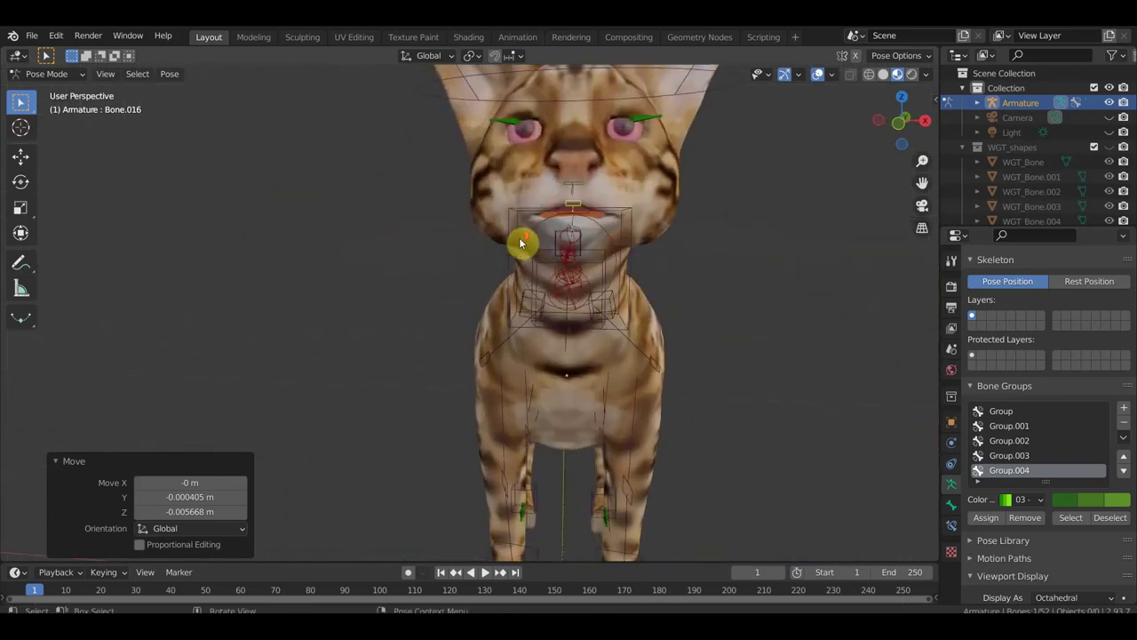
mouse_move(769, 258)
middle_mouse_down()
mouse_move(686, 281)
mouse_move(616, 275)
mouse_move(448, 289)
mouse_move(329, 254)
middle_mouse_up()
left_click(256, 253)
mouse_move(256, 258)
middle_mouse_down()
mouse_move(359, 352)
mouse_move(416, 374)
middle_mouse_up()
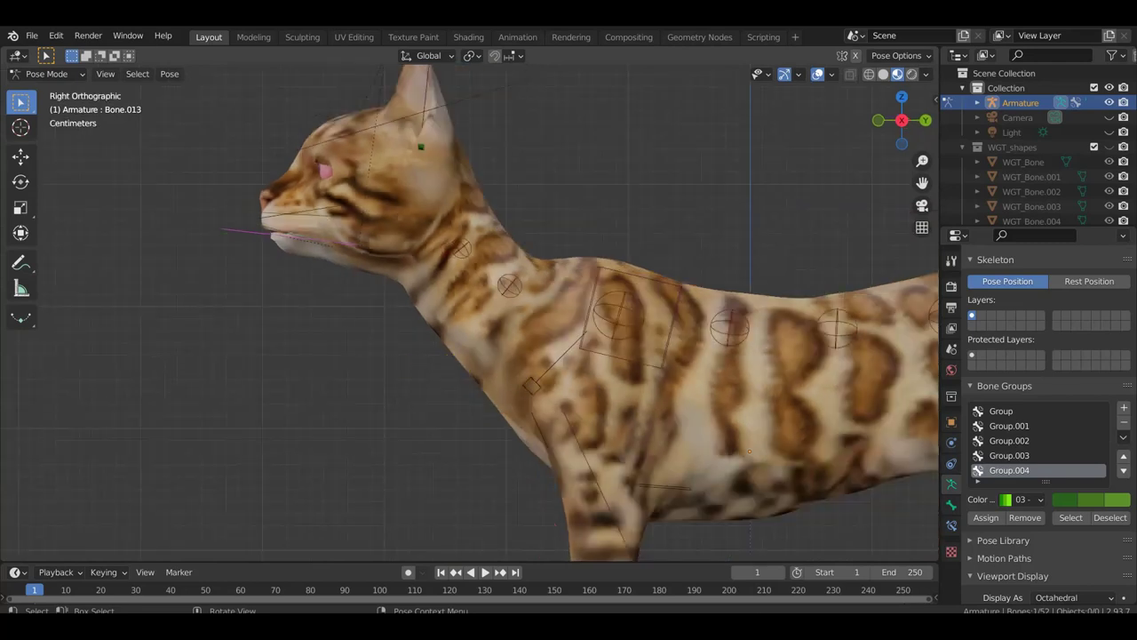
key("r")
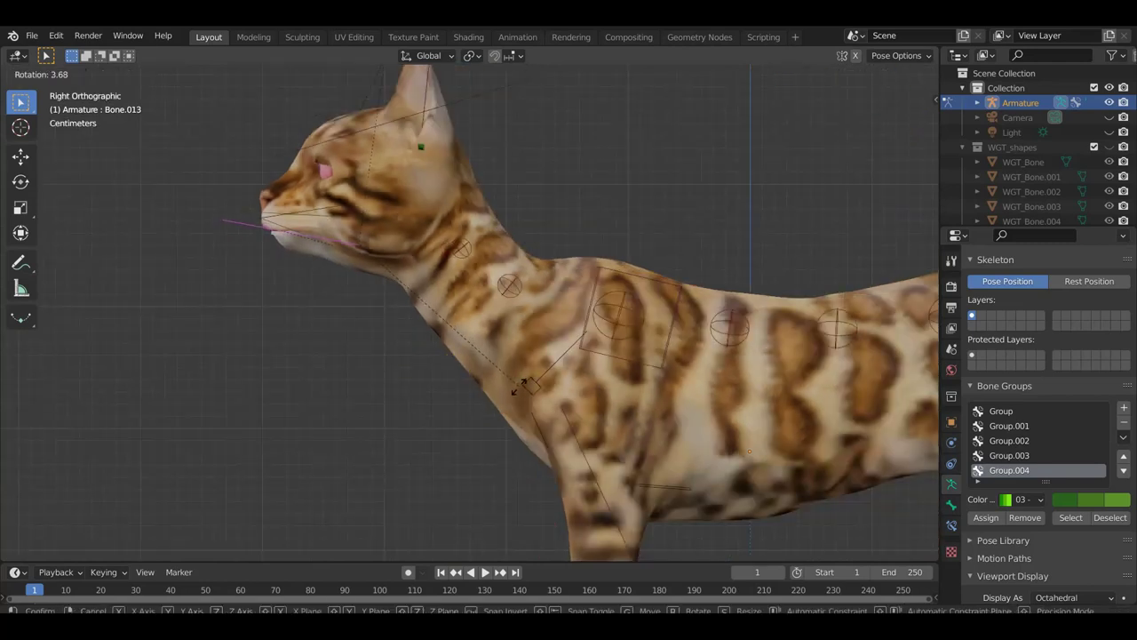
left_click(477, 376)
- Check the posed cat from the front view and from an angle
middle_click_drag(406, 267, 628, 300)
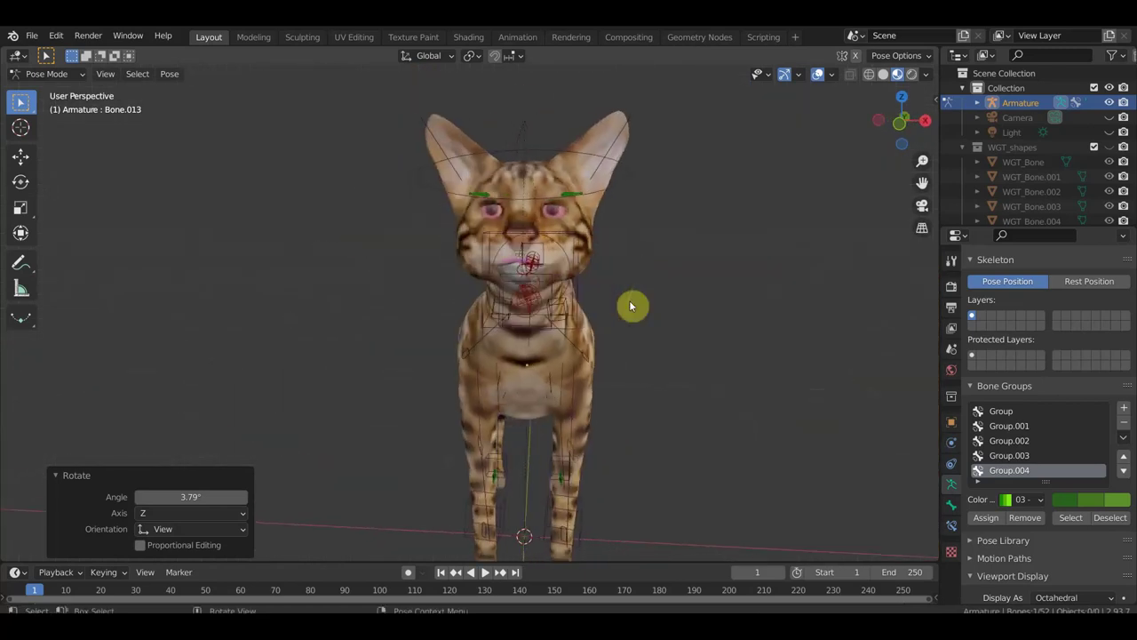
key("KP_1")
scroll(652, 307, "down", 2)
middle_click_drag(649, 292, 634, 237, "shift")
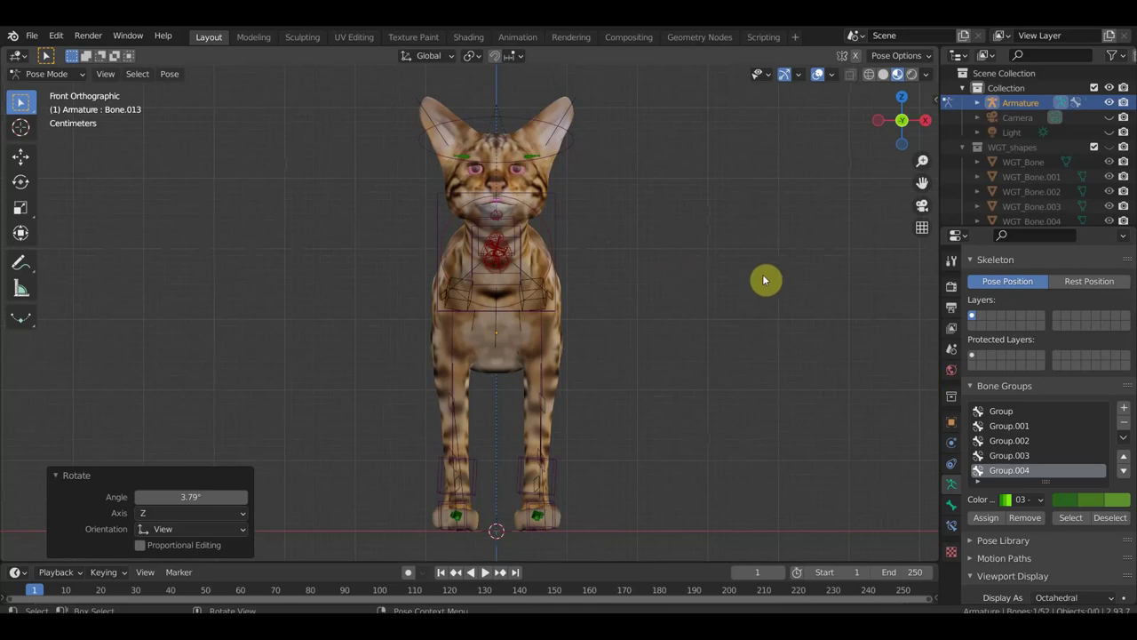
middle_click_drag(747, 326, 703, 343)
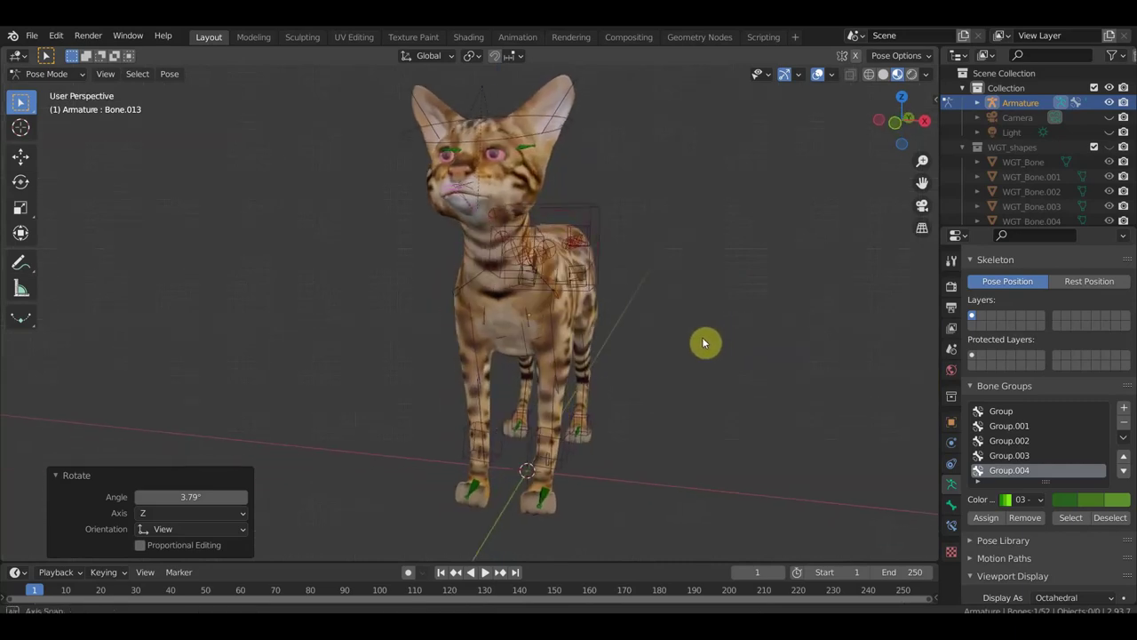